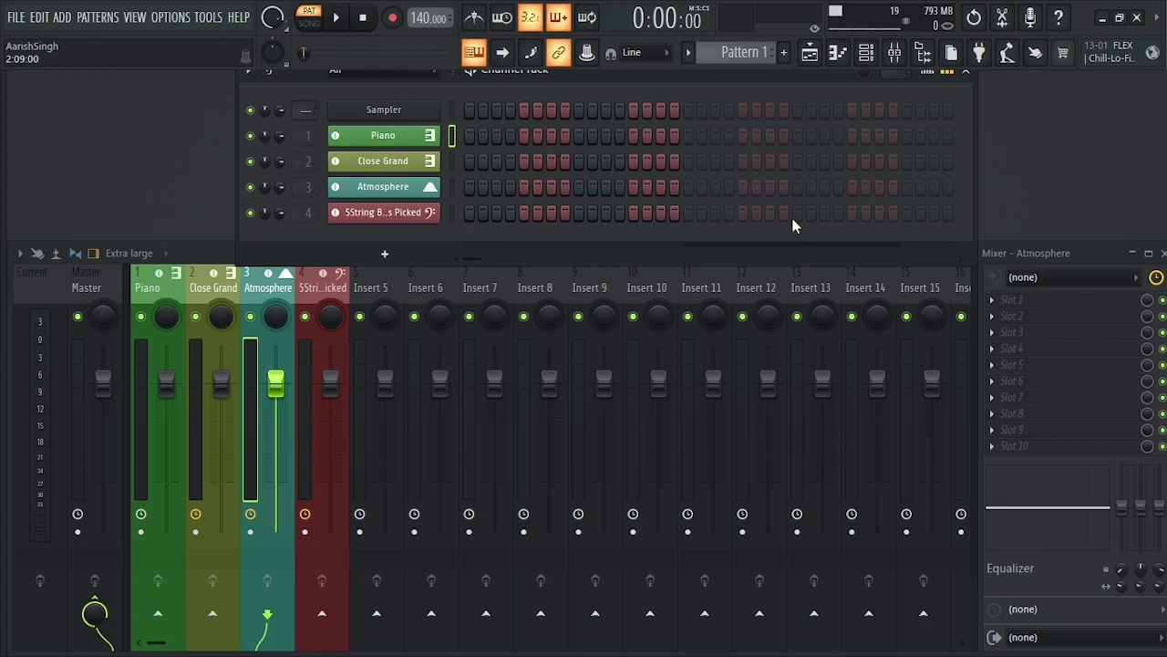
Set the project tempo to 96 BPM
right_click(419, 19)
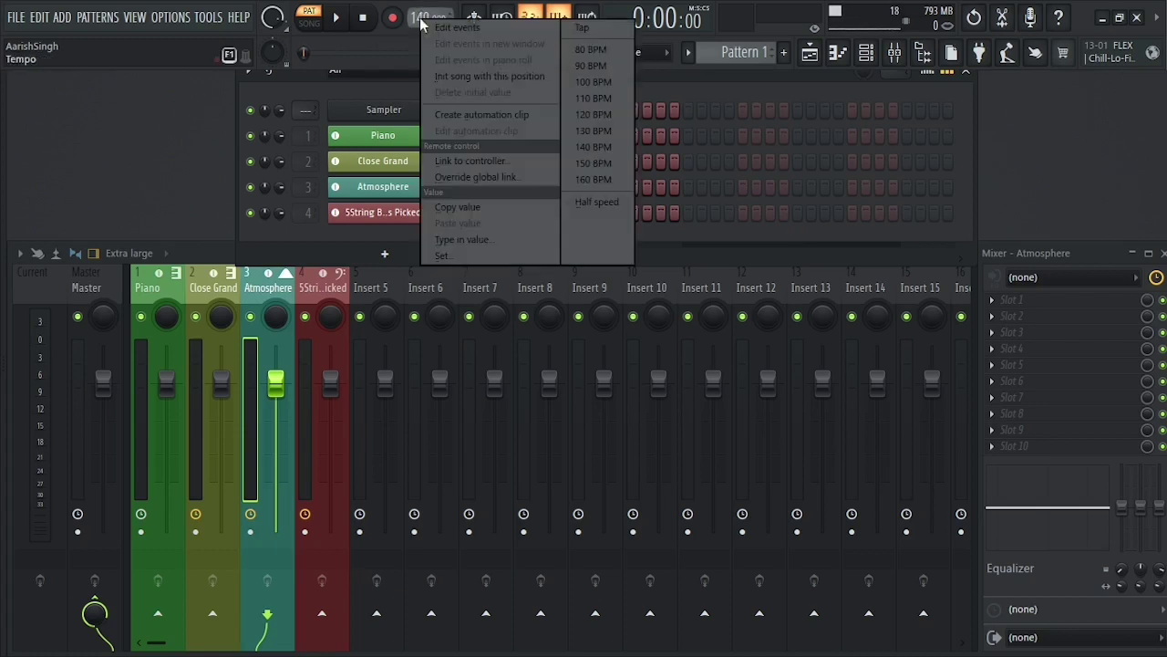
click(591, 67)
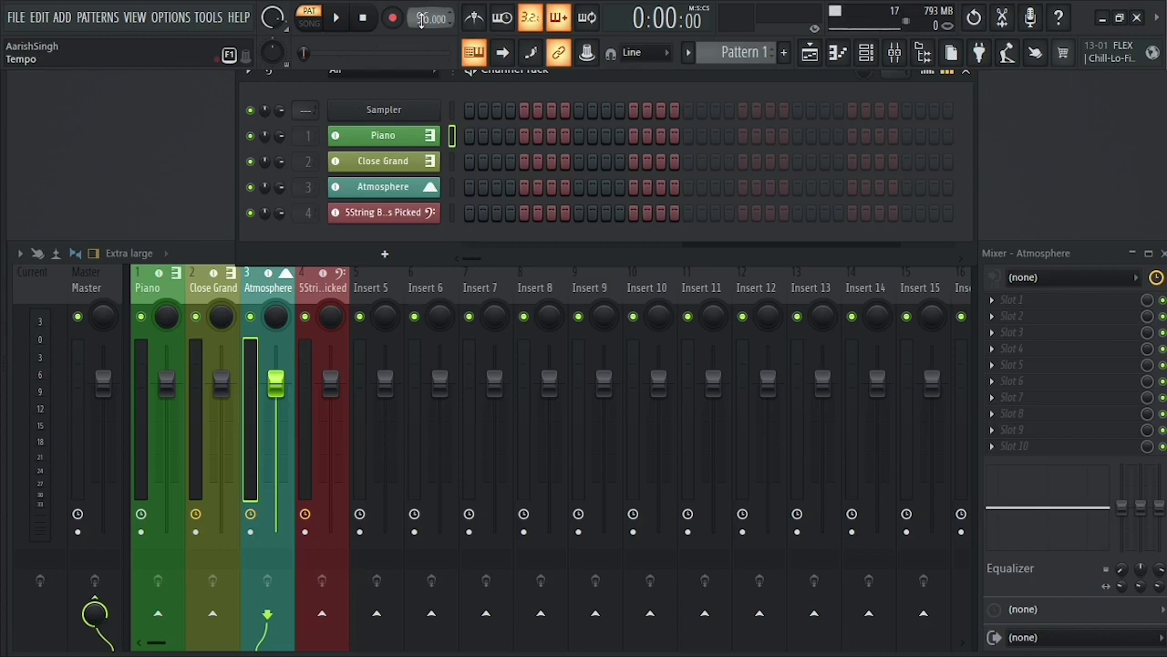
scroll(421, 18, up, 6)
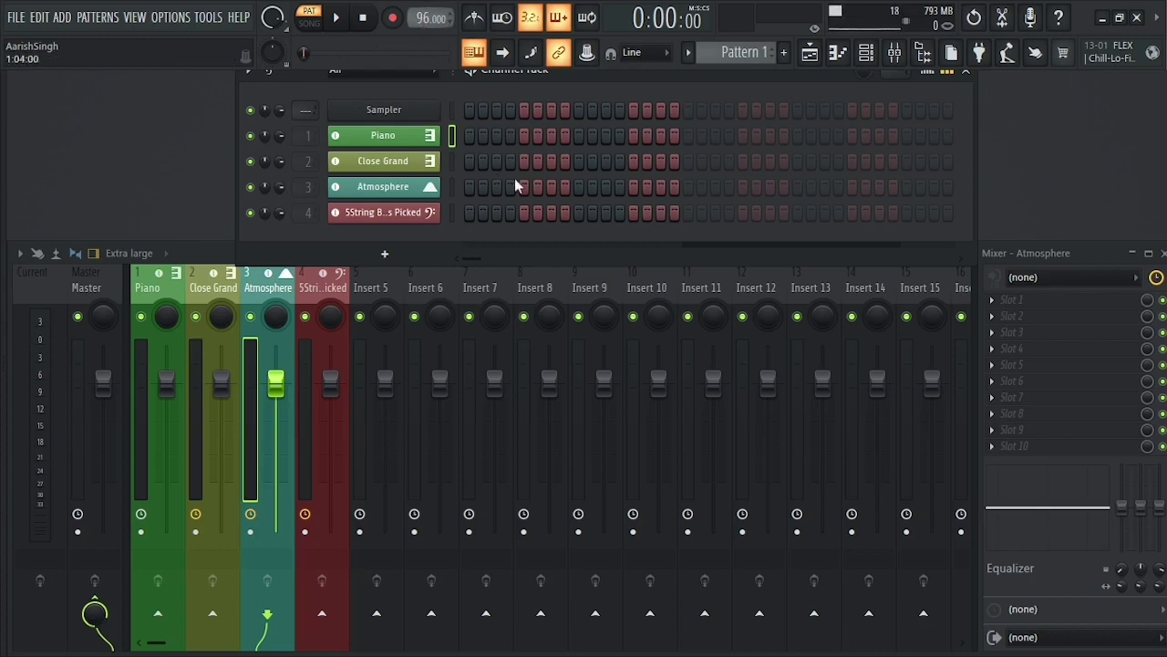
Open the piano roll for the Piano channel
click(405, 141)
click(516, 247)
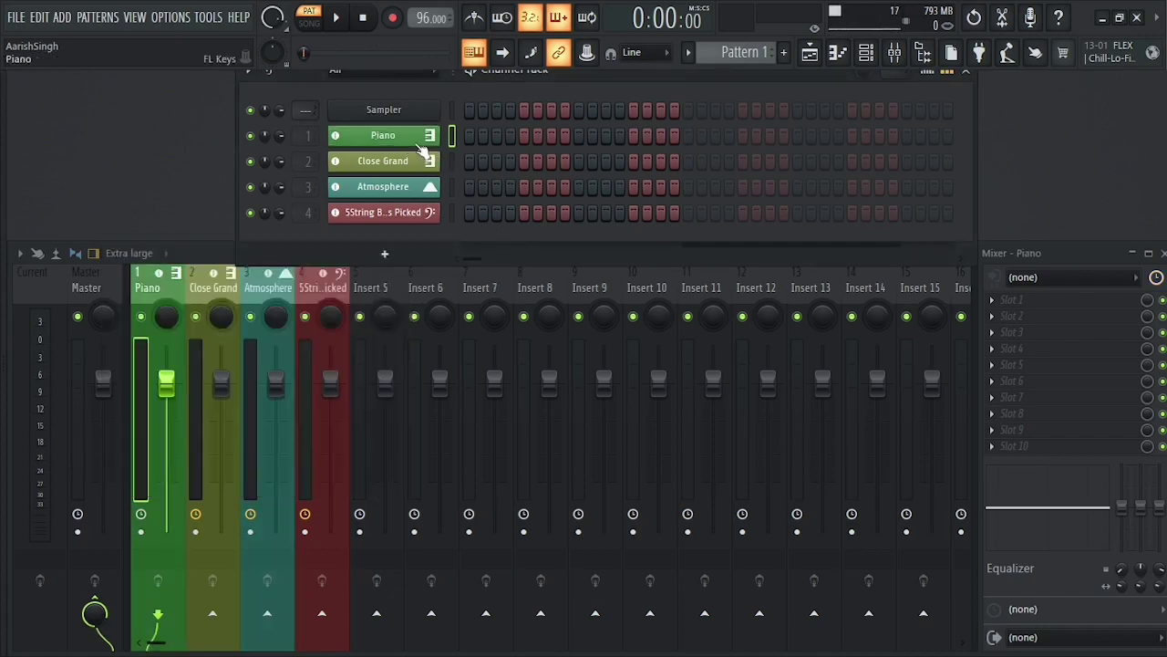
right_click(418, 144)
click(466, 134)
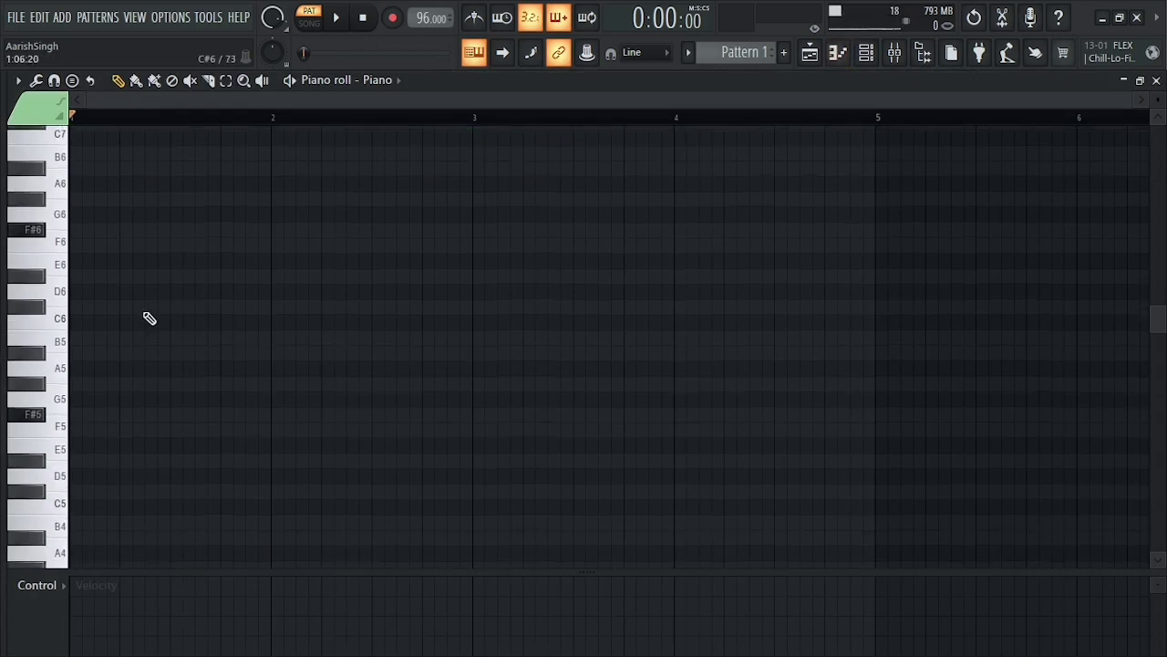
scroll(150, 319, up, 2)
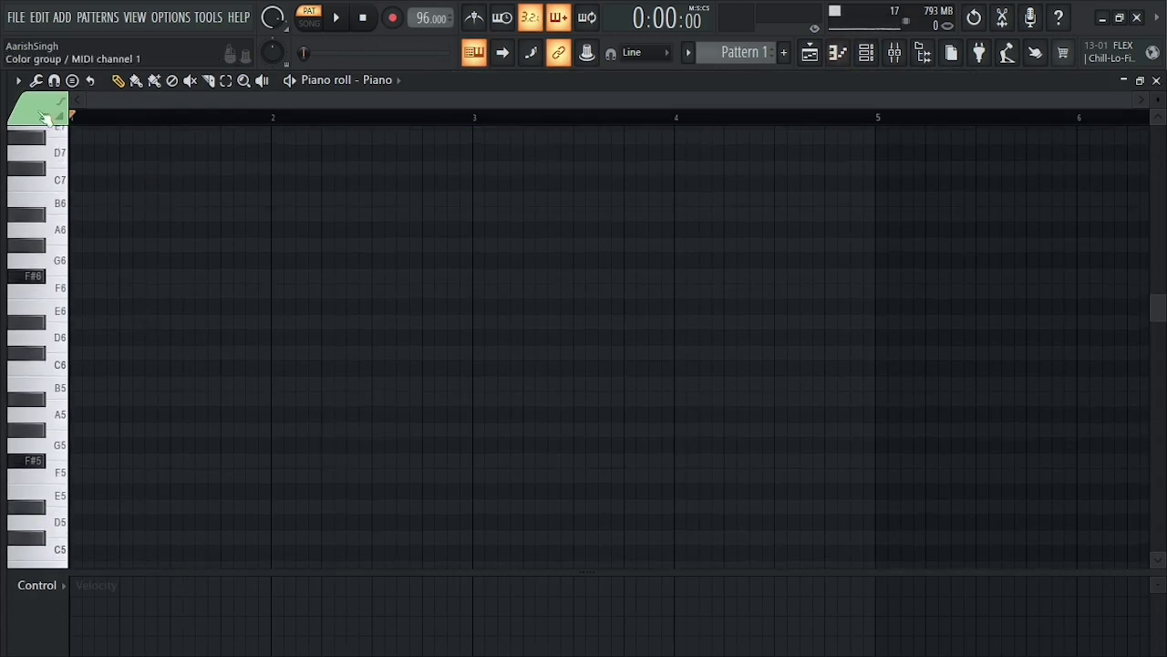
Set the piano roll's scale highlighting to root note A with the Major (Ionian) scale
click(19, 81)
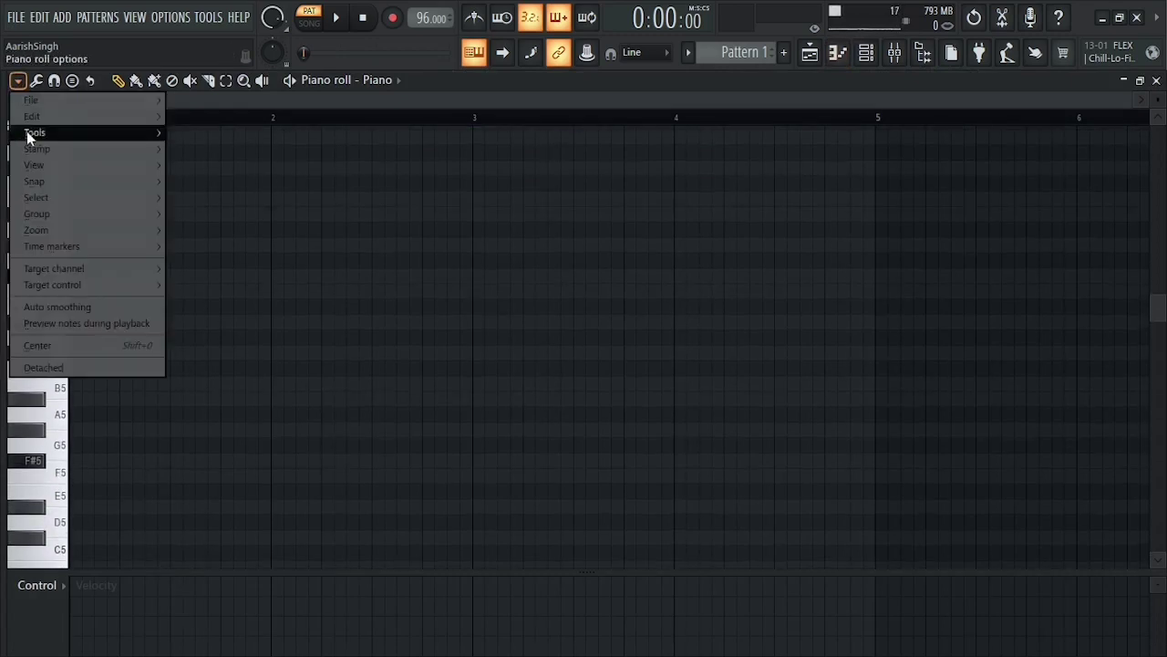
mouse_move(93, 169)
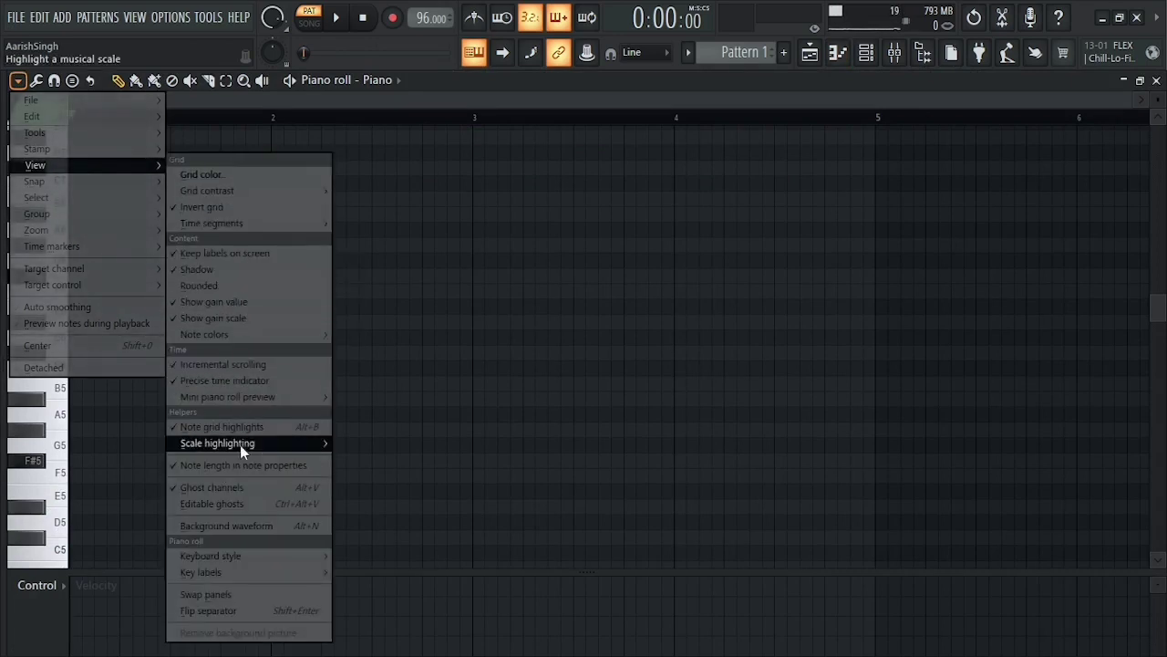
mouse_move(240, 445)
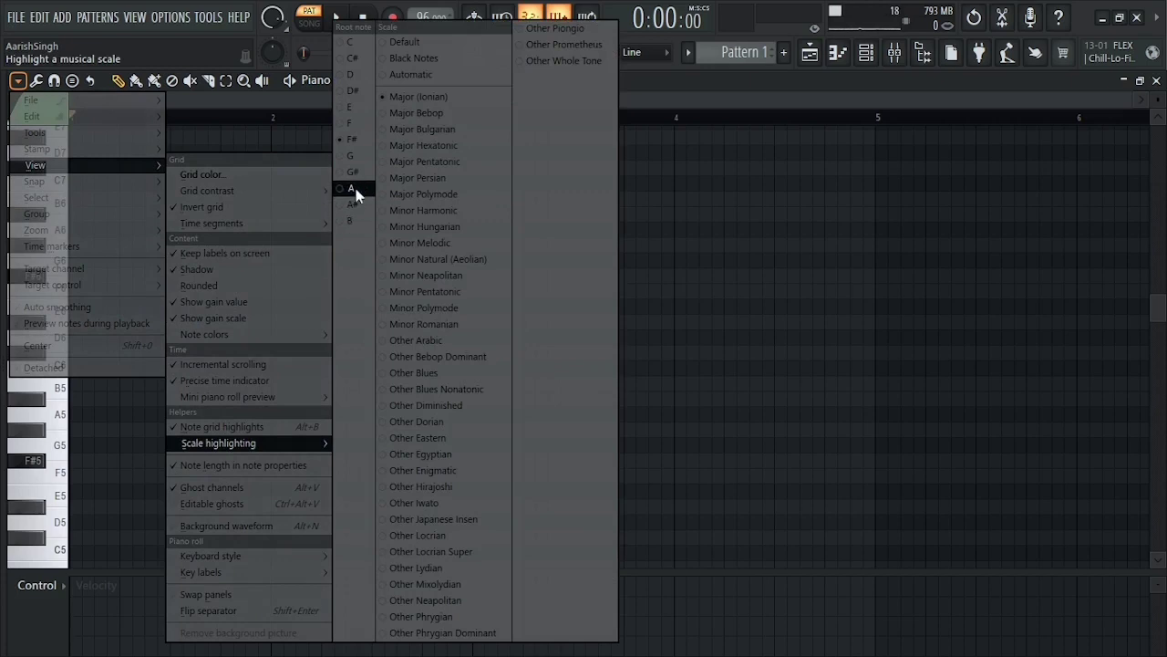
click(436, 98)
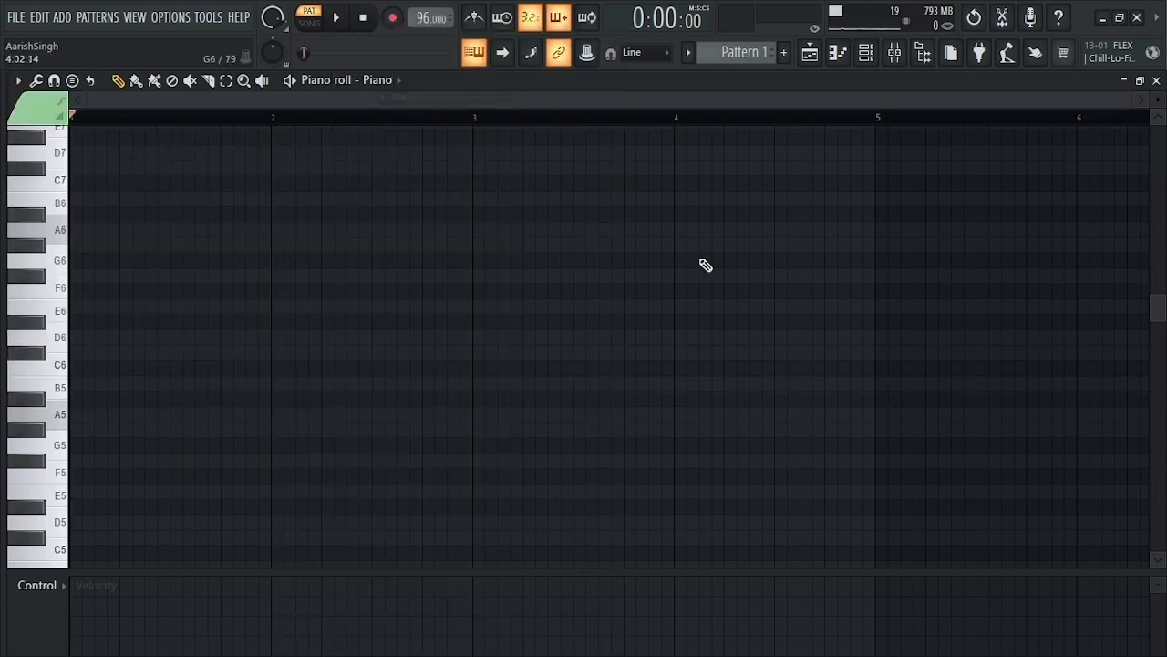
Place a one-bar A4 note at the start of bar 1
drag(1138, 99, 1051, 152)
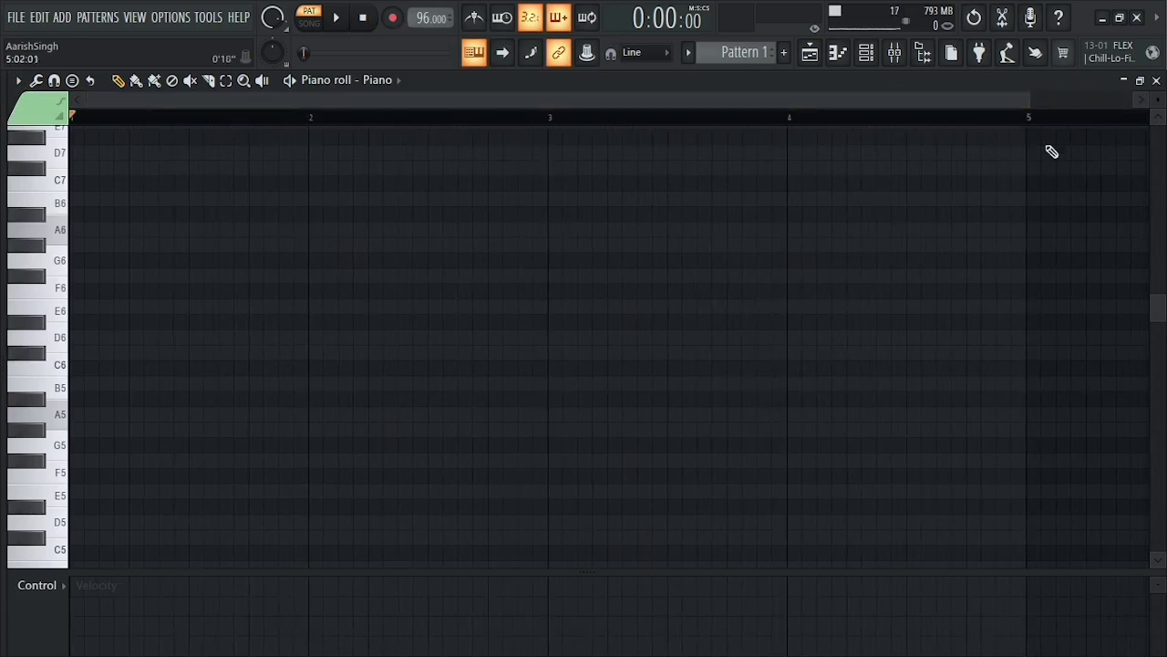
scroll(1058, 173, down, 3)
scroll(1062, 191, up, 2)
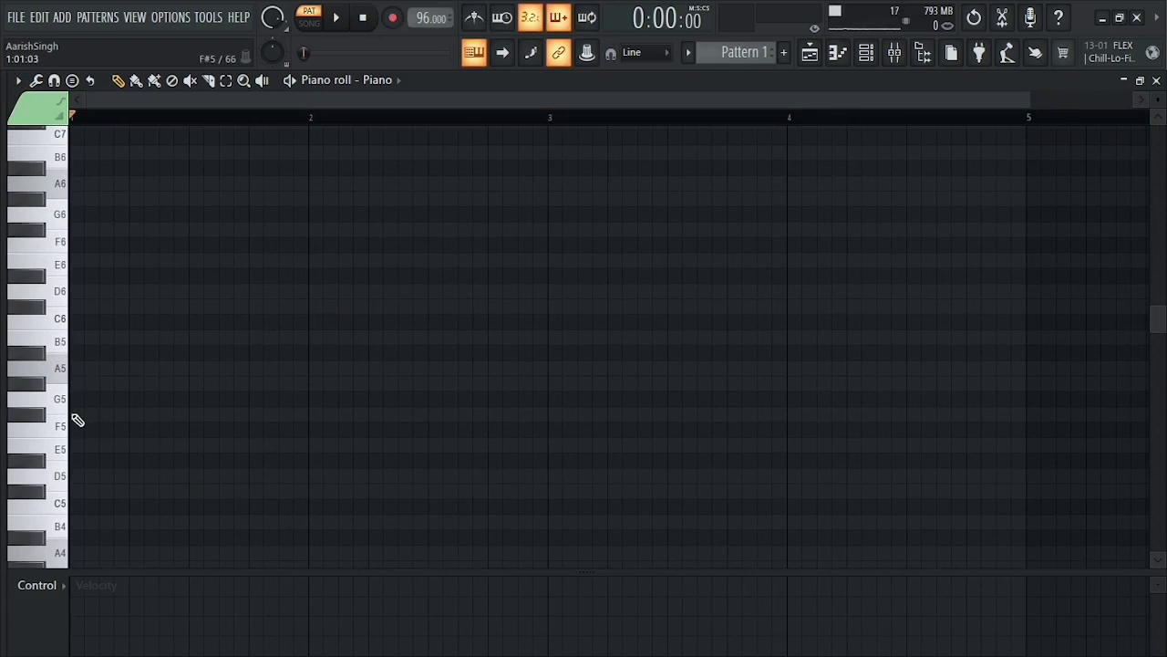
scroll(78, 433, down, 2)
click(78, 508)
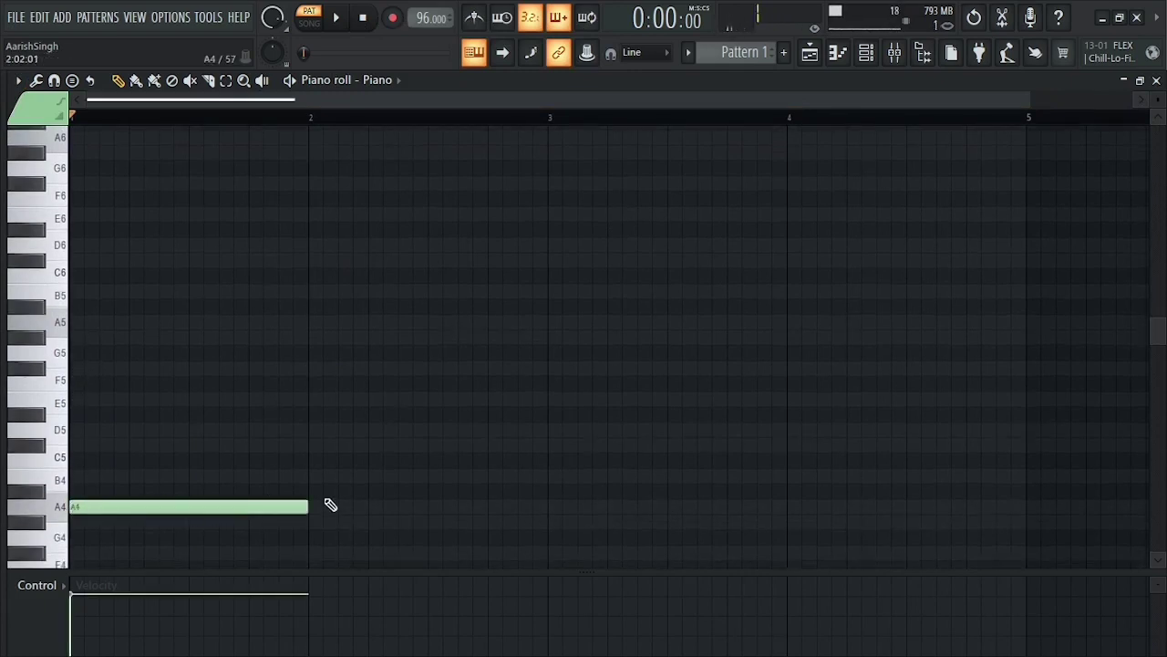
Turn on the metronome and play back the A4 note
click(473, 17)
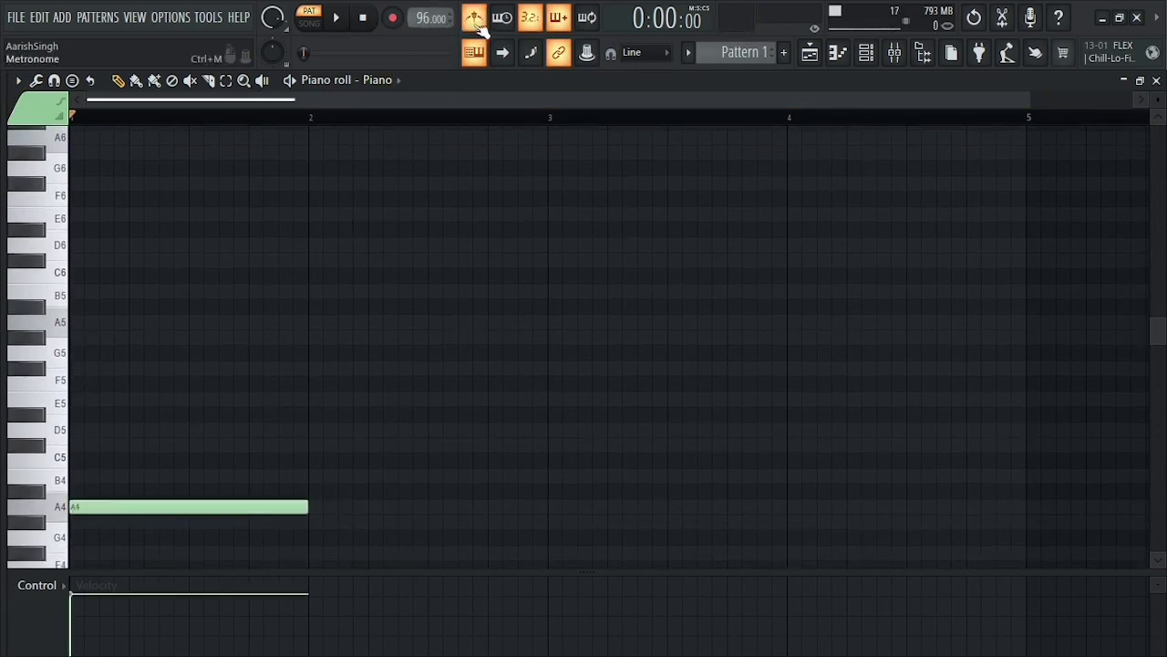
key(space)
scroll(377, 487, down, 4)
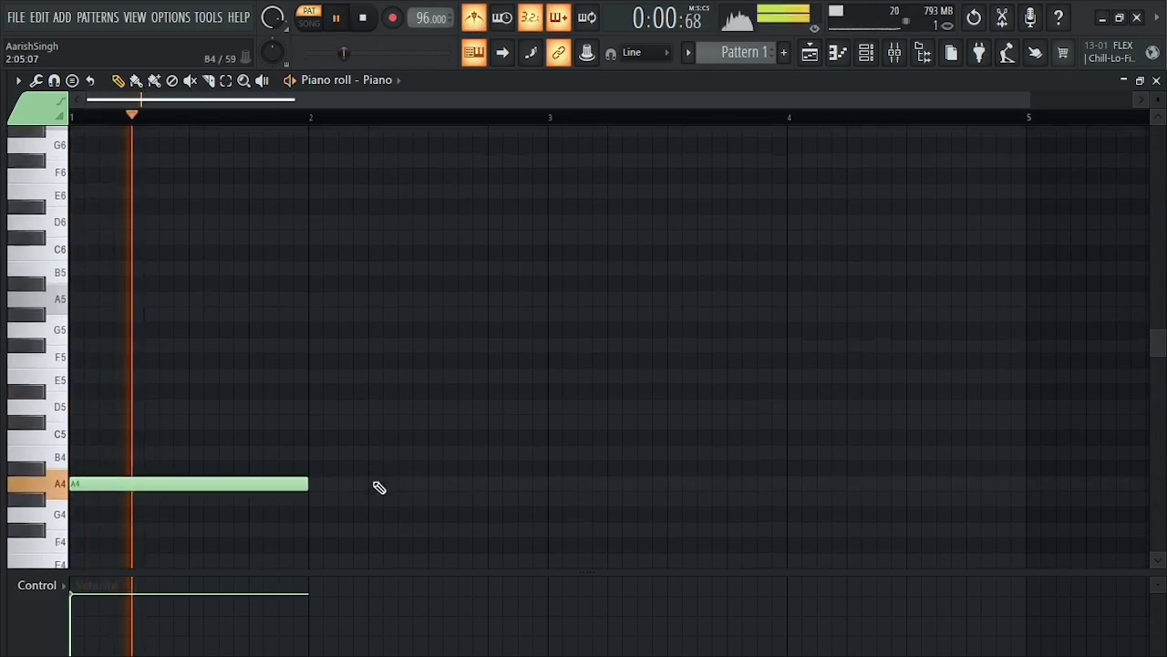
key(space)
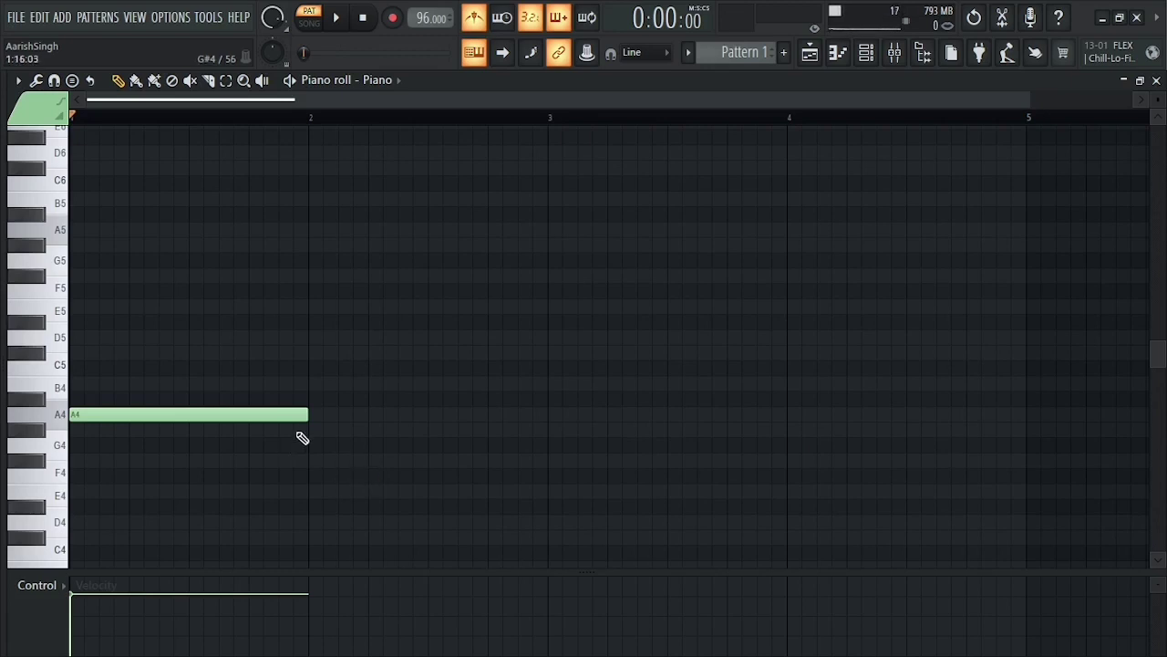
Add one-bar C#5 and E5 notes above the A4 in bar 1 and play back the chord
scroll(310, 419, down, 2)
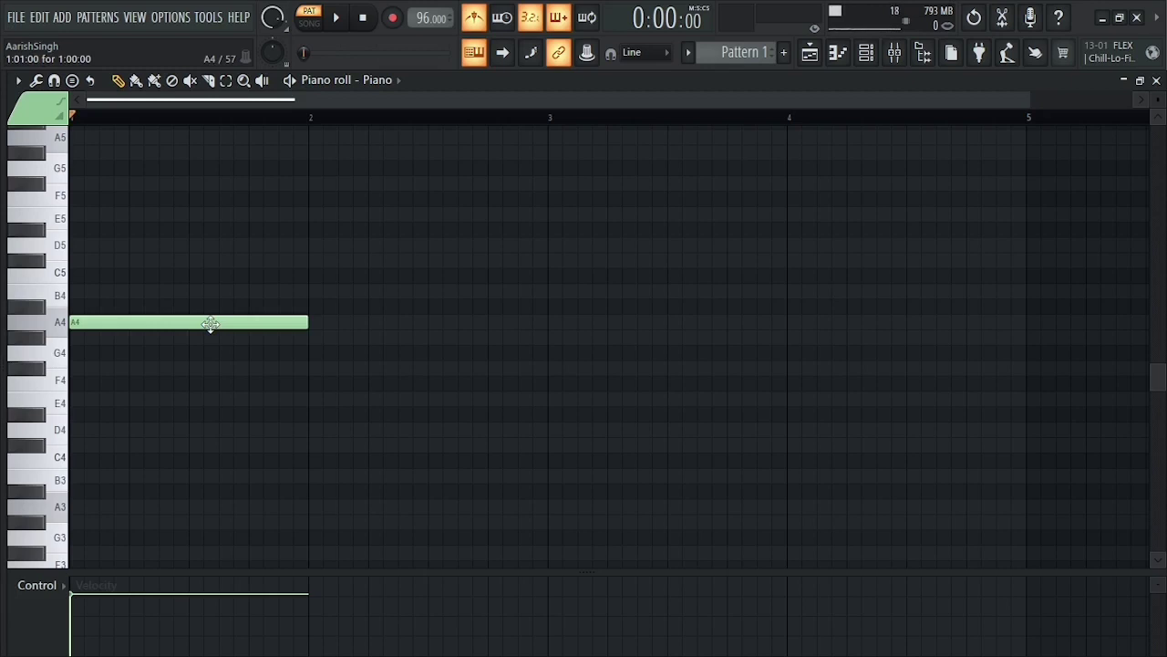
scroll(81, 329, up, 1)
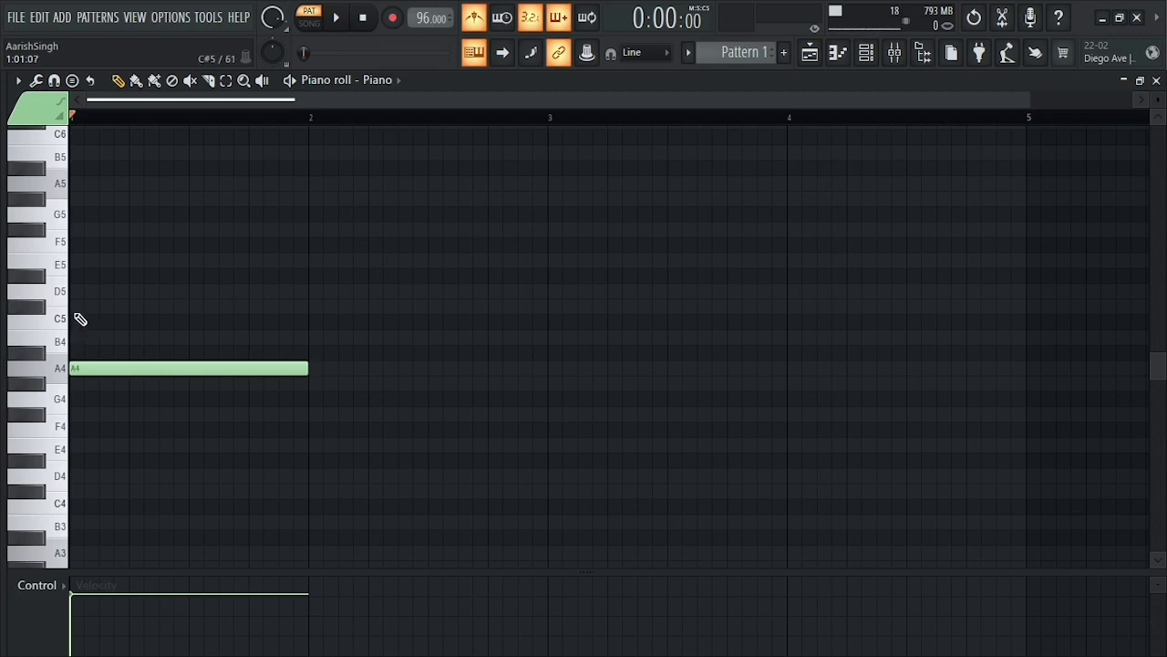
click(81, 310)
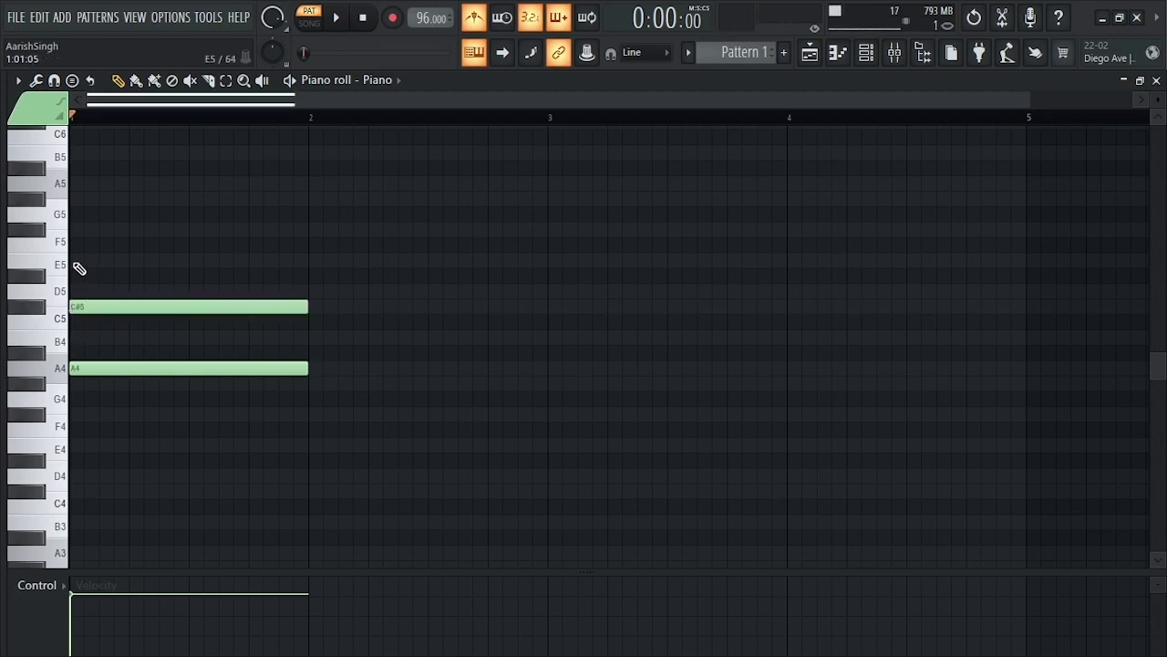
click(79, 265)
key(space)
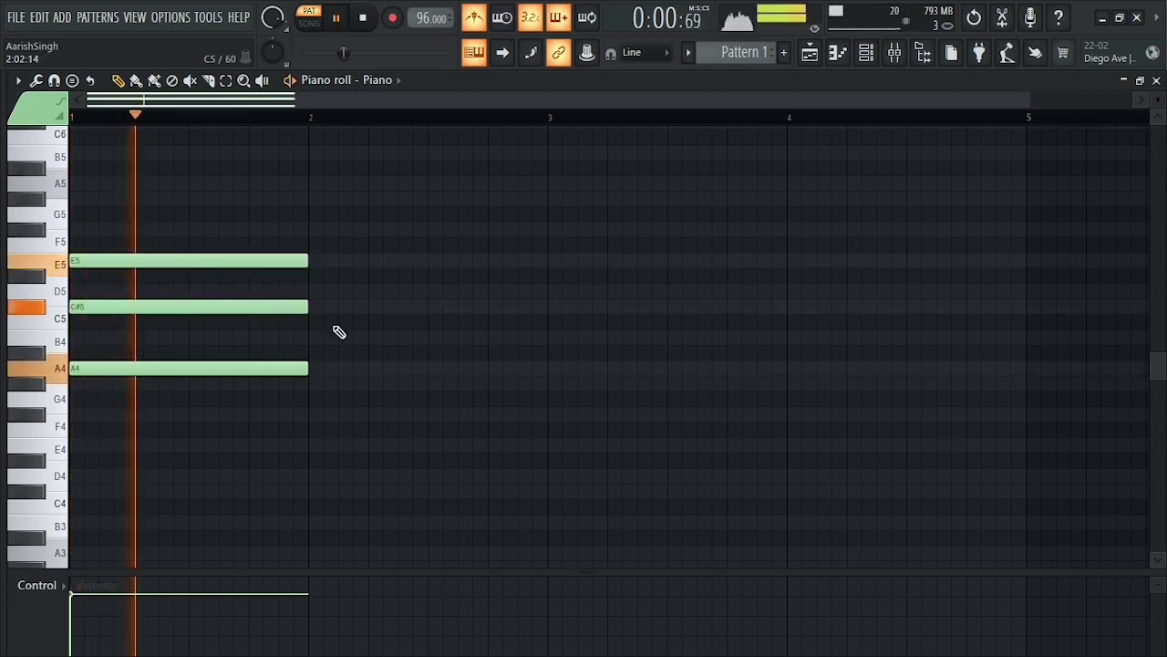
key(space)
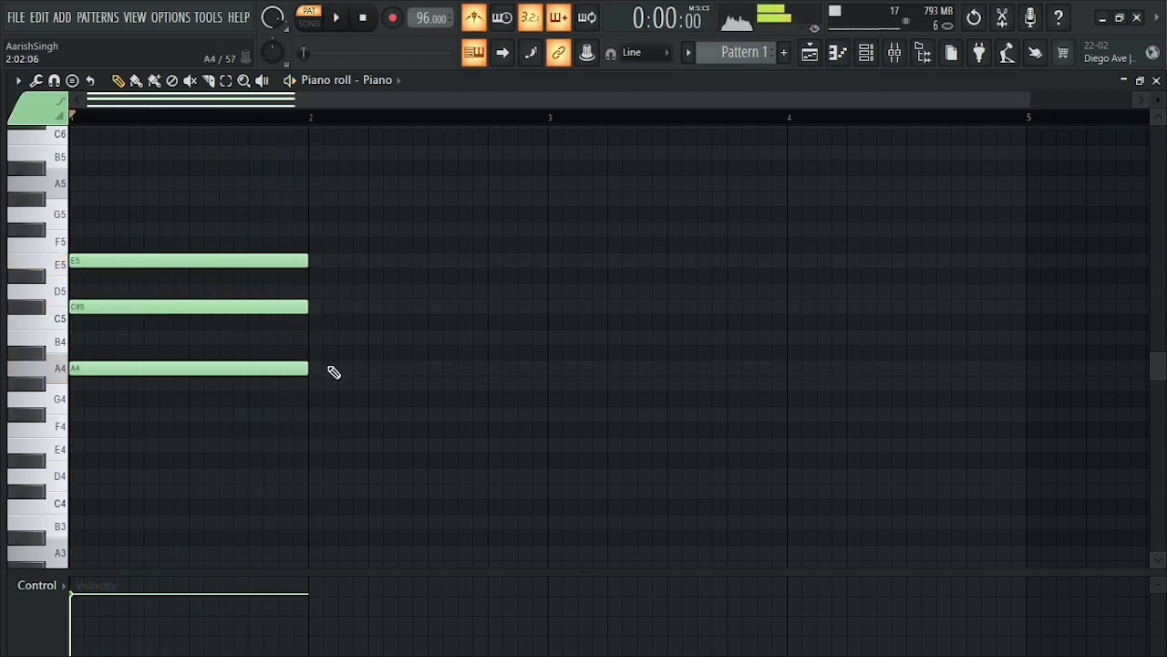
scroll(333, 372, up, 1)
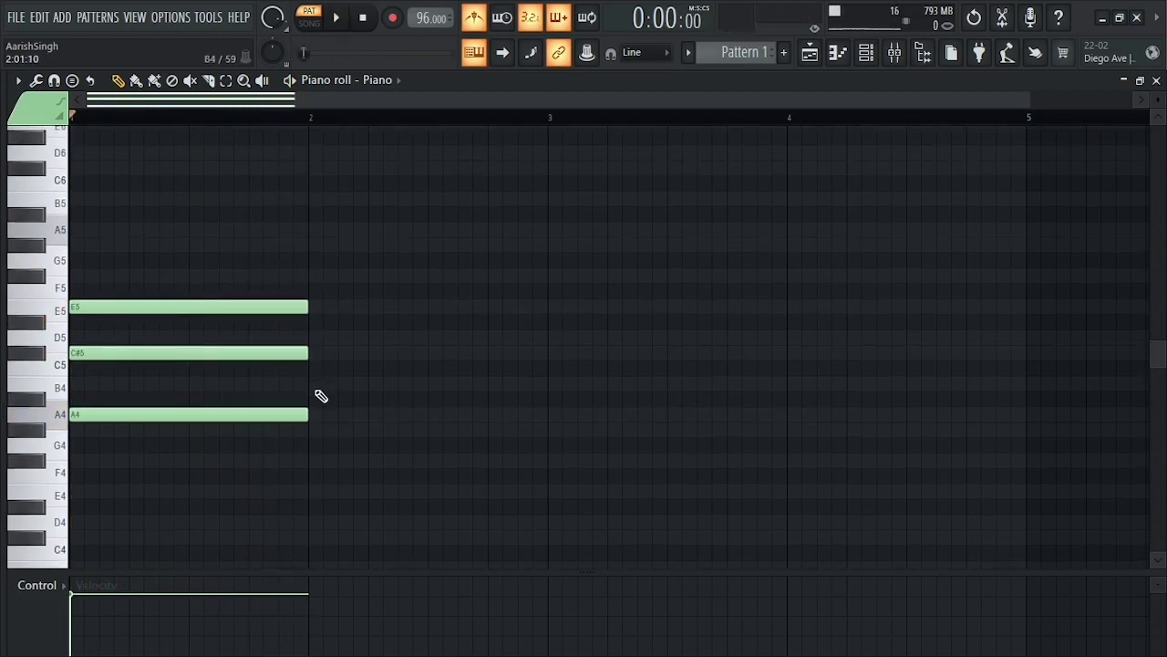
key(space)
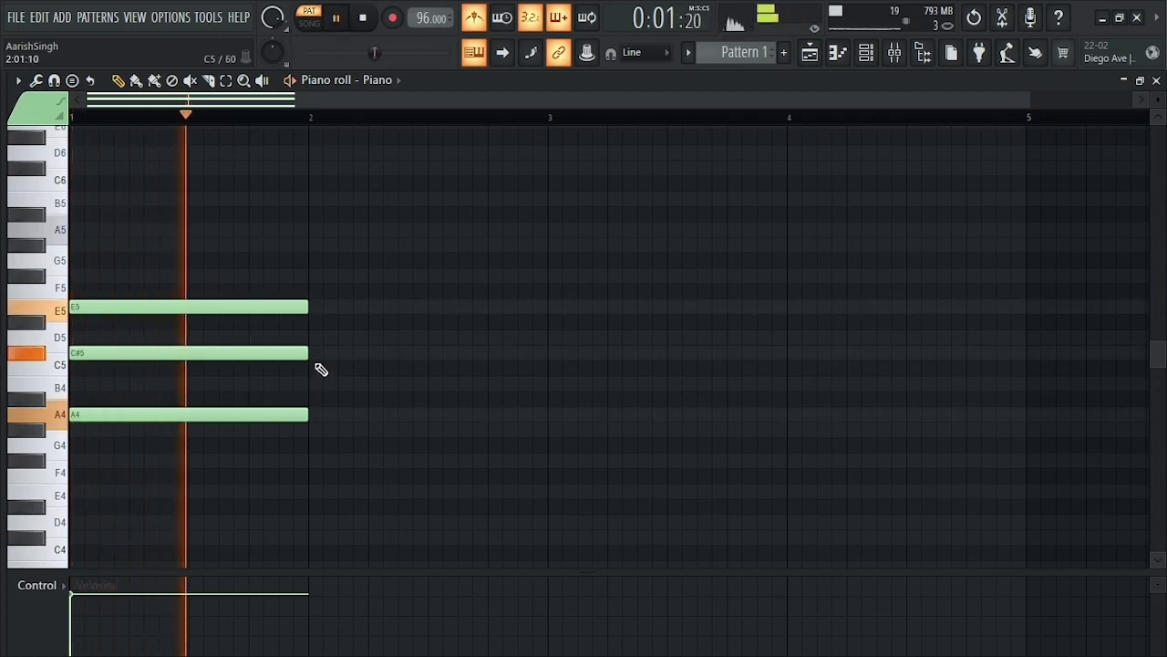
click(315, 336)
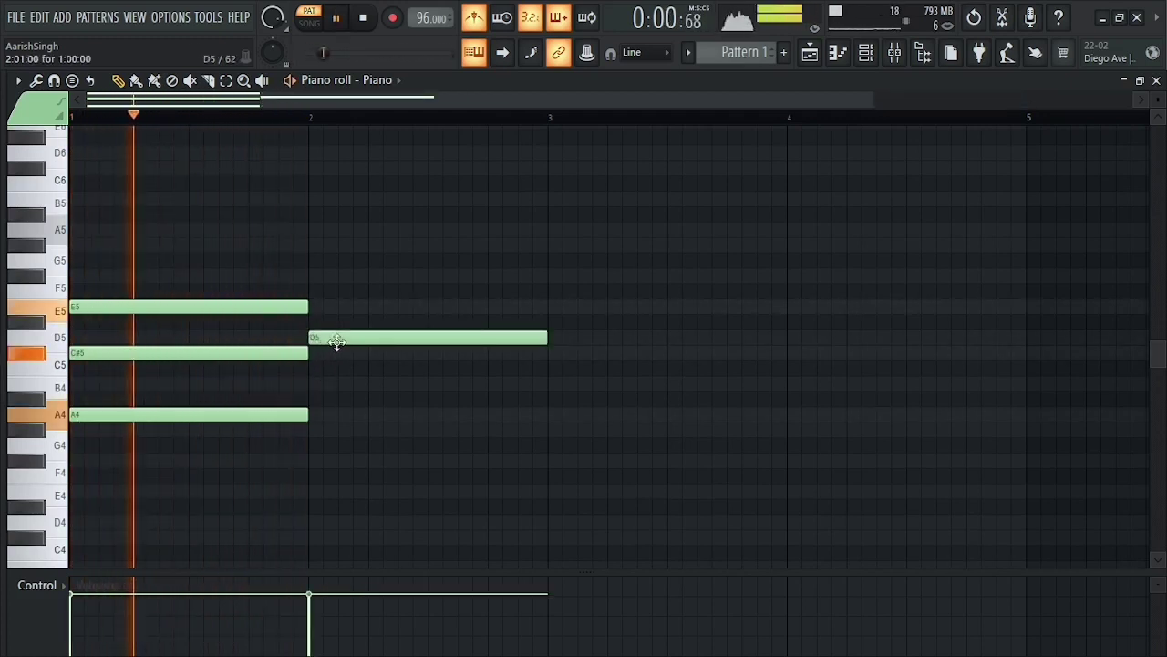
key(space)
right_click(335, 342)
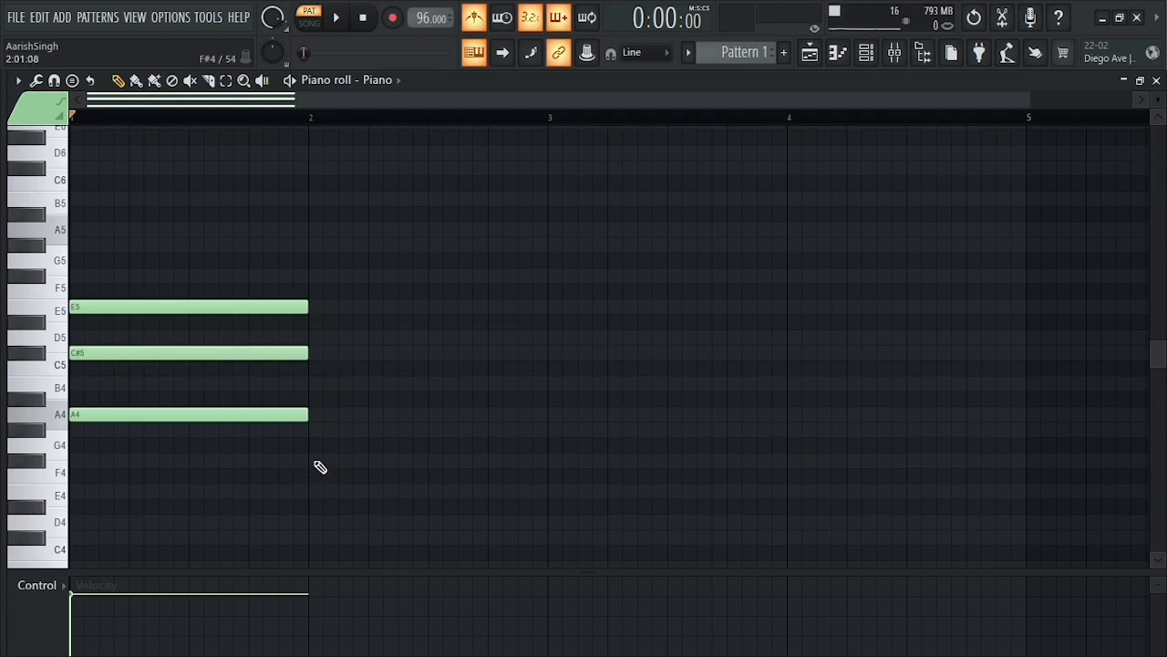
Build a one-bar chord of F#4, A4 and C#5 in bar 2 and play back the pattern
click(311, 461)
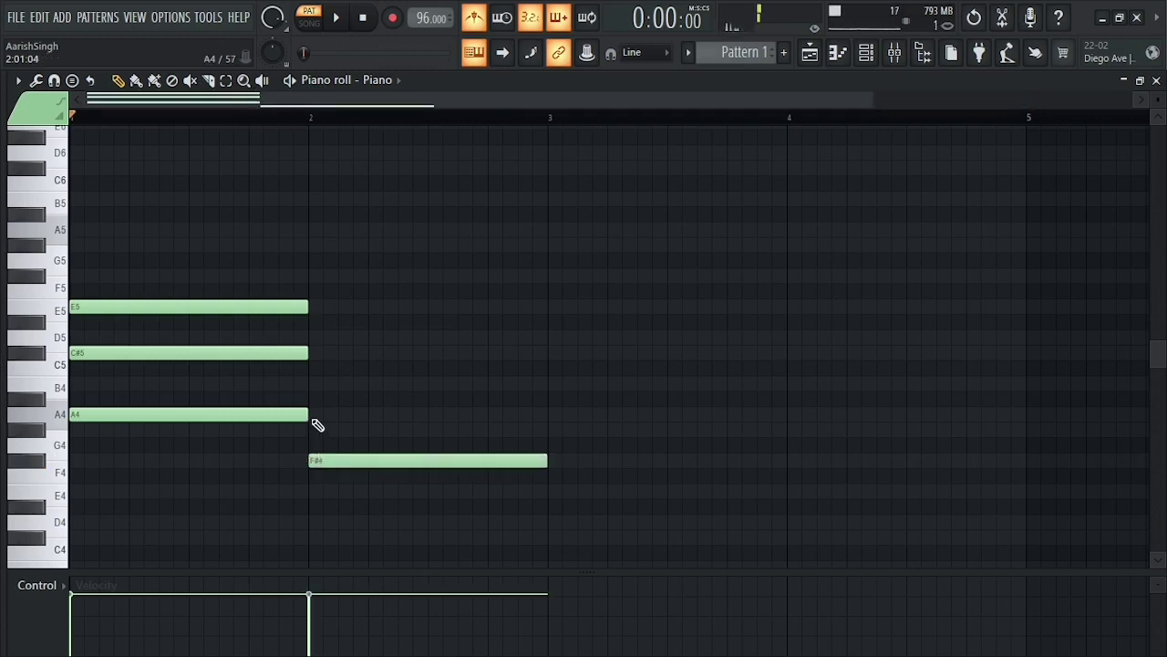
key(space)
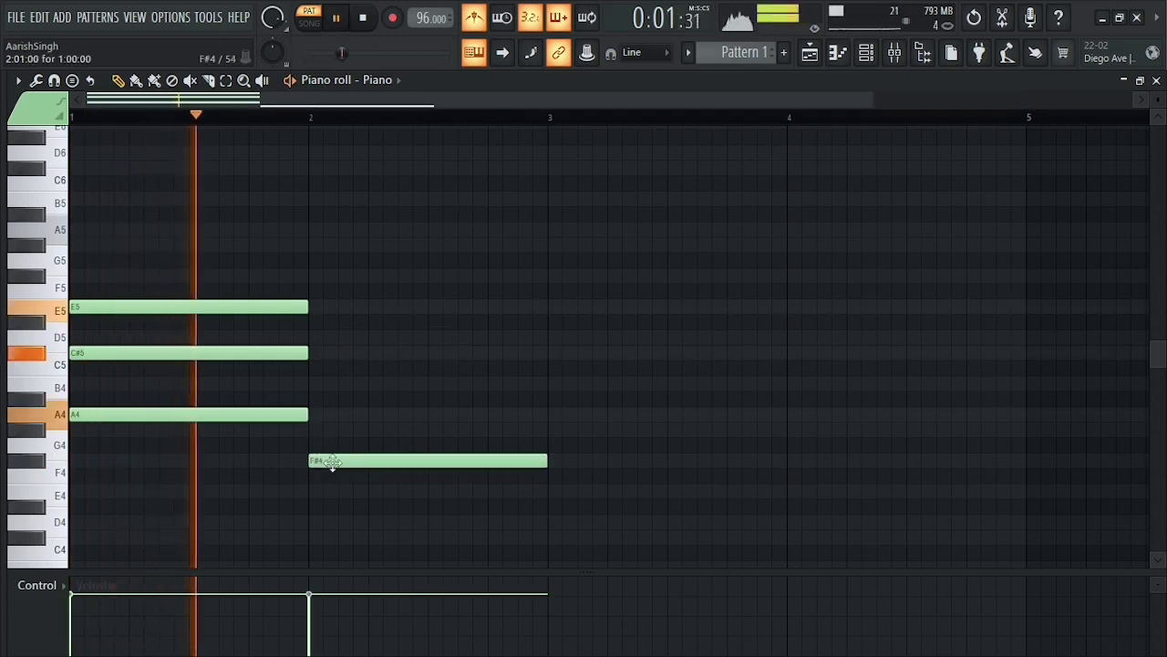
key(space)
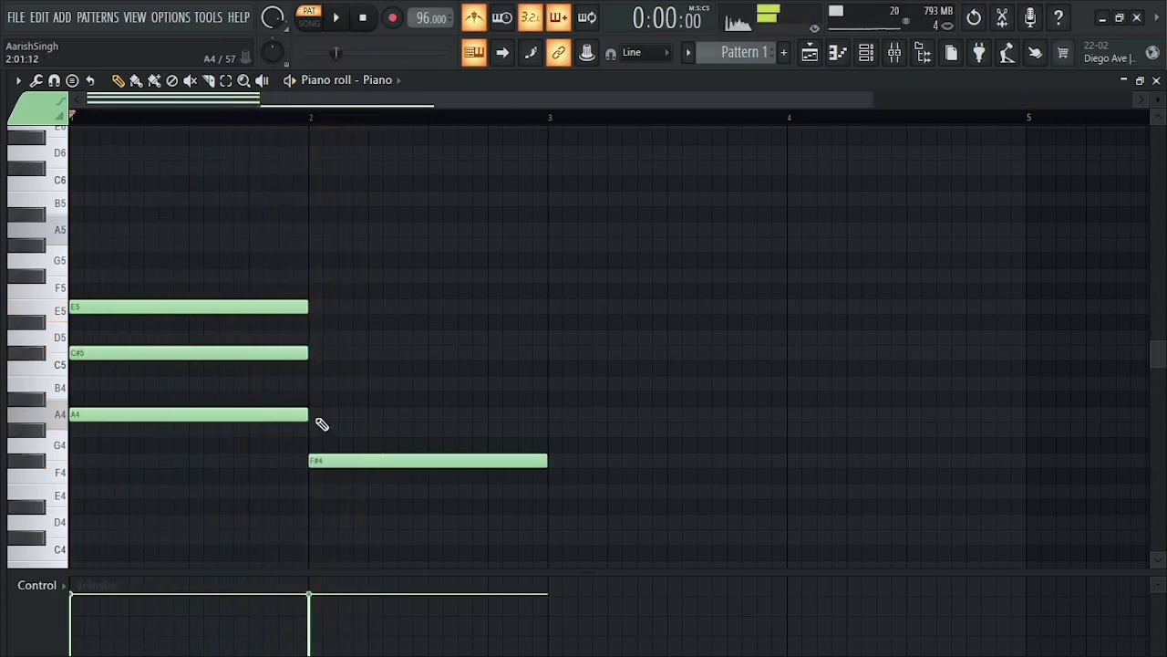
click(315, 415)
click(312, 354)
scroll(651, 391, down, 2)
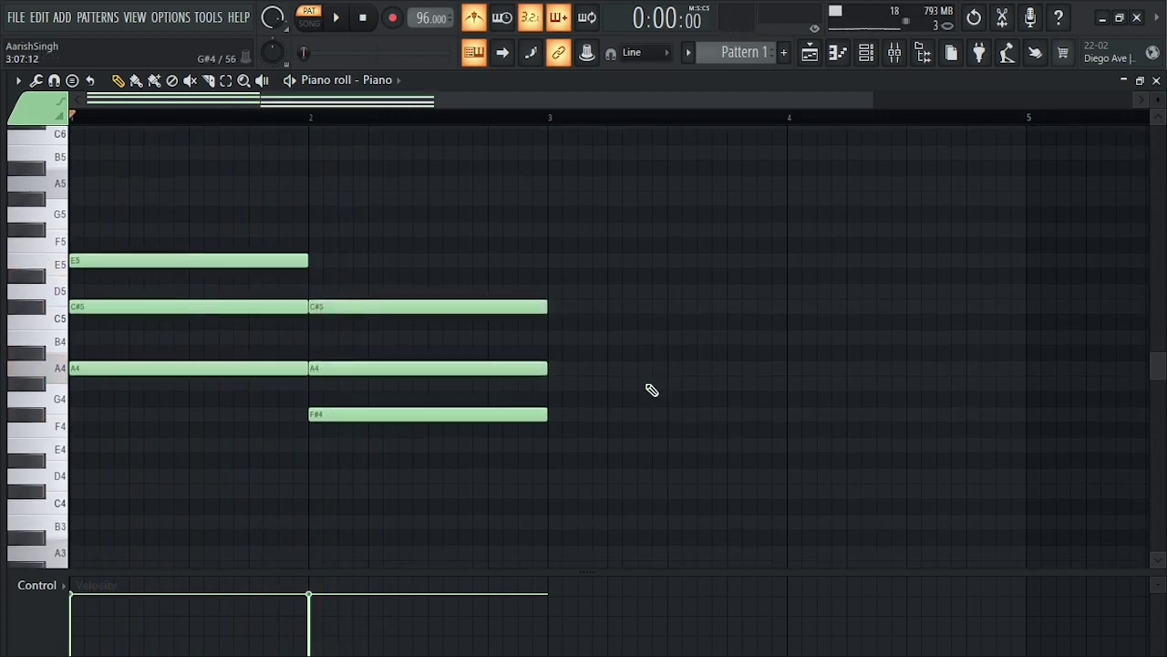
key(space)
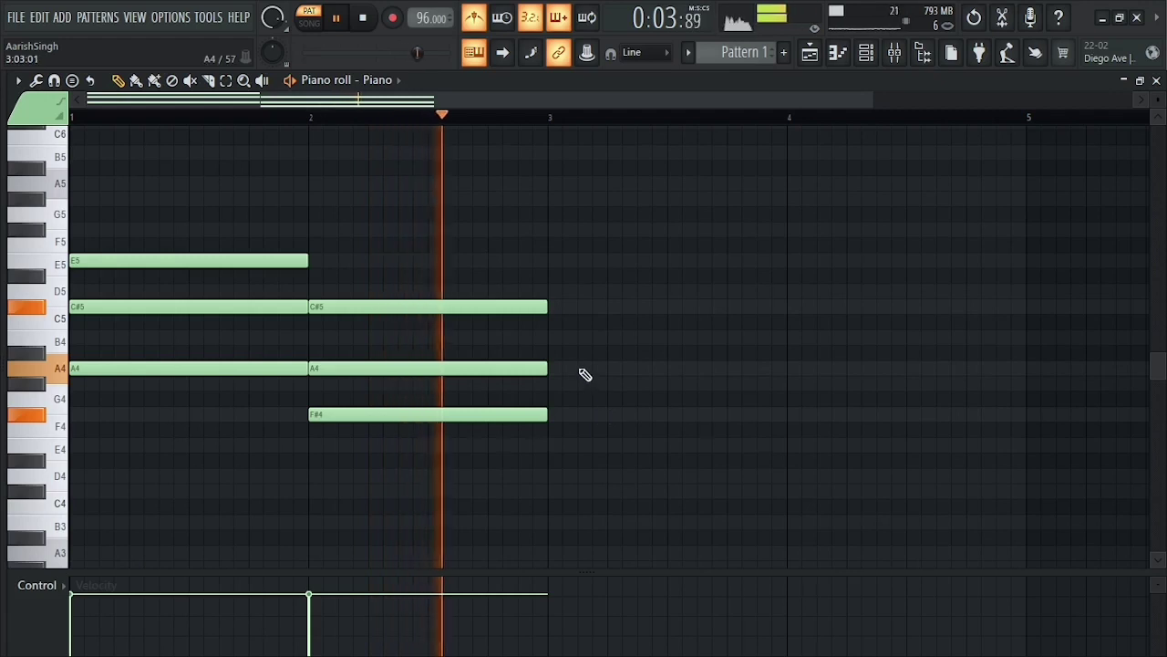
key(space)
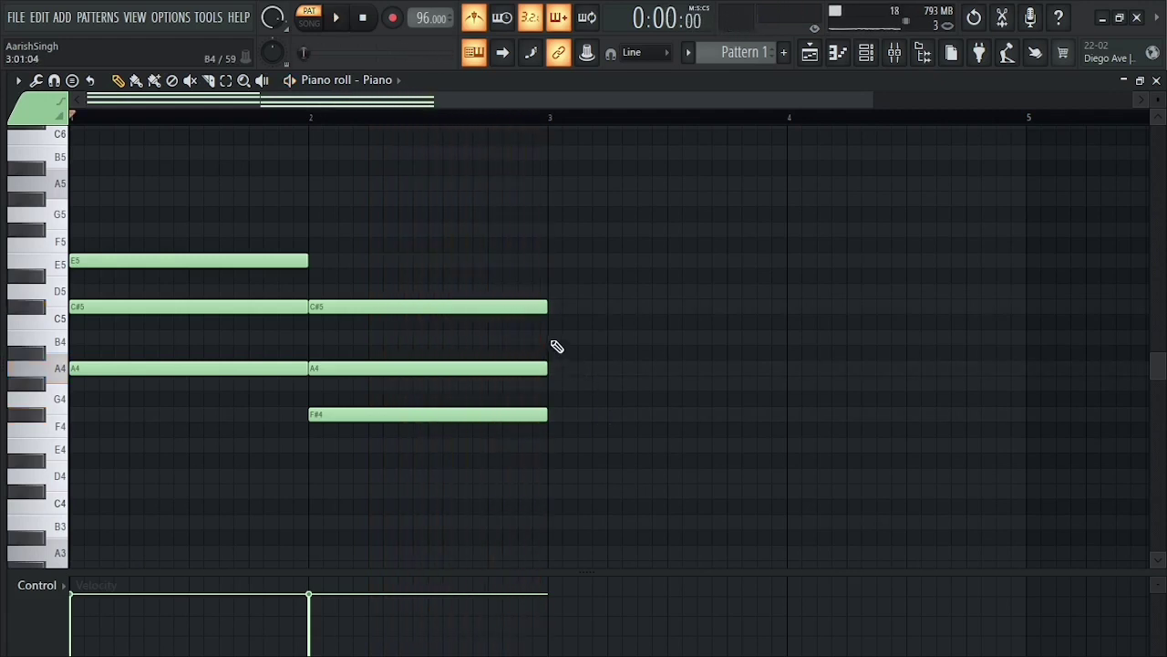
Build a one-bar chord of B4, D5 and F#5 in bar 3
click(551, 338)
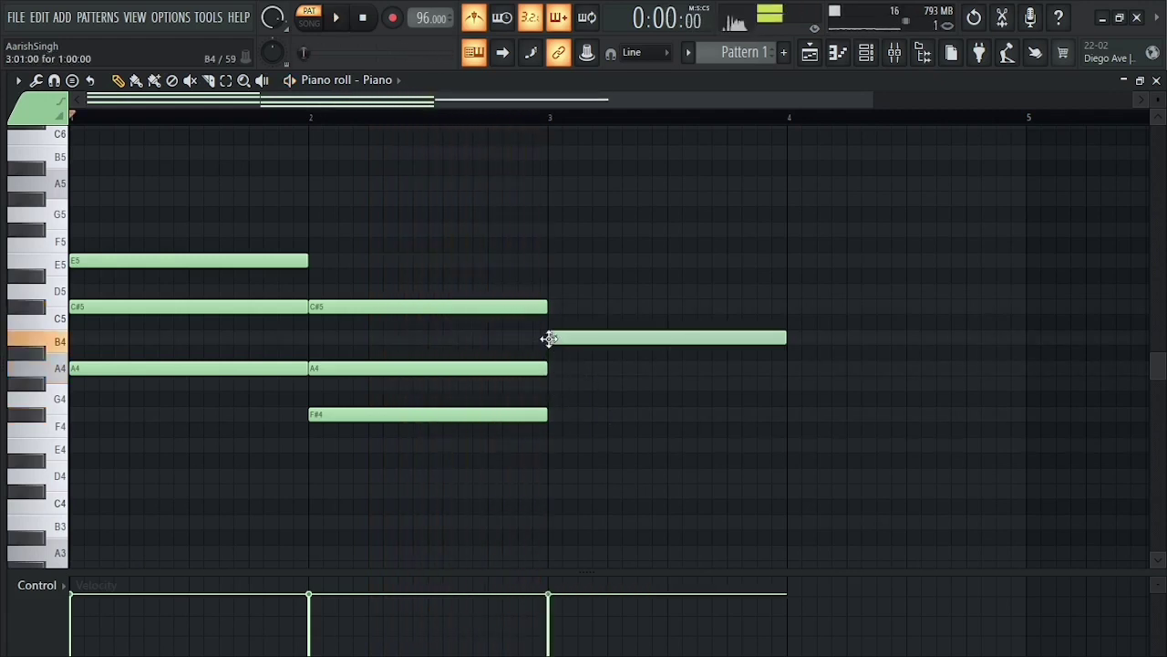
scroll(593, 391, up, 2)
scroll(577, 428, down, 2)
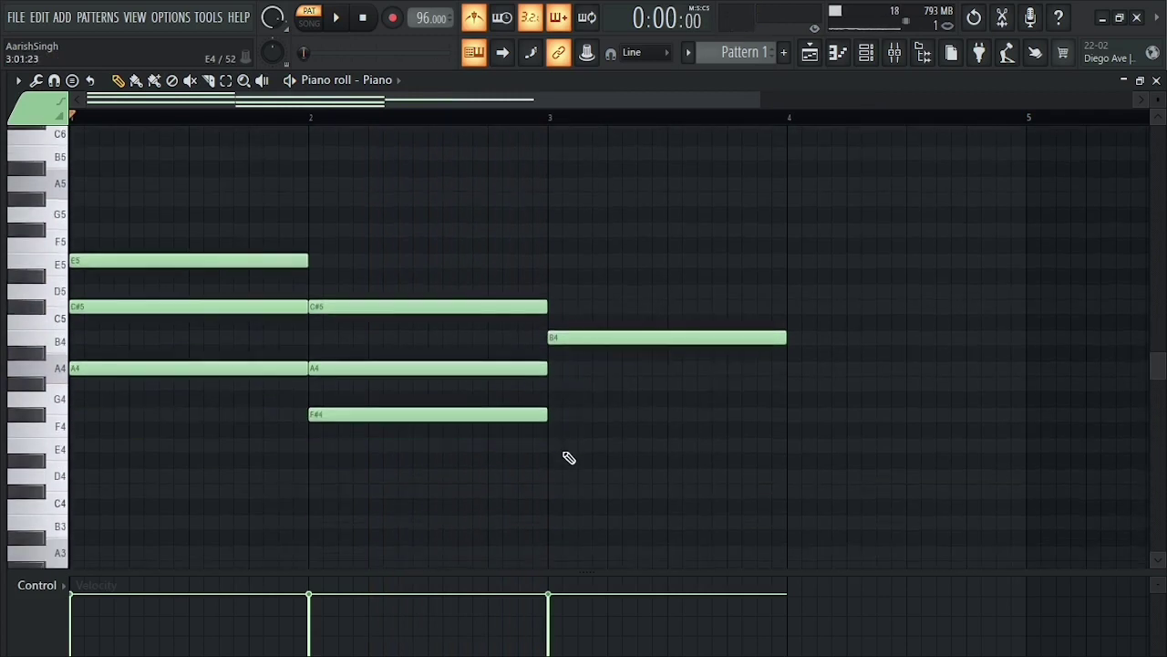
click(551, 291)
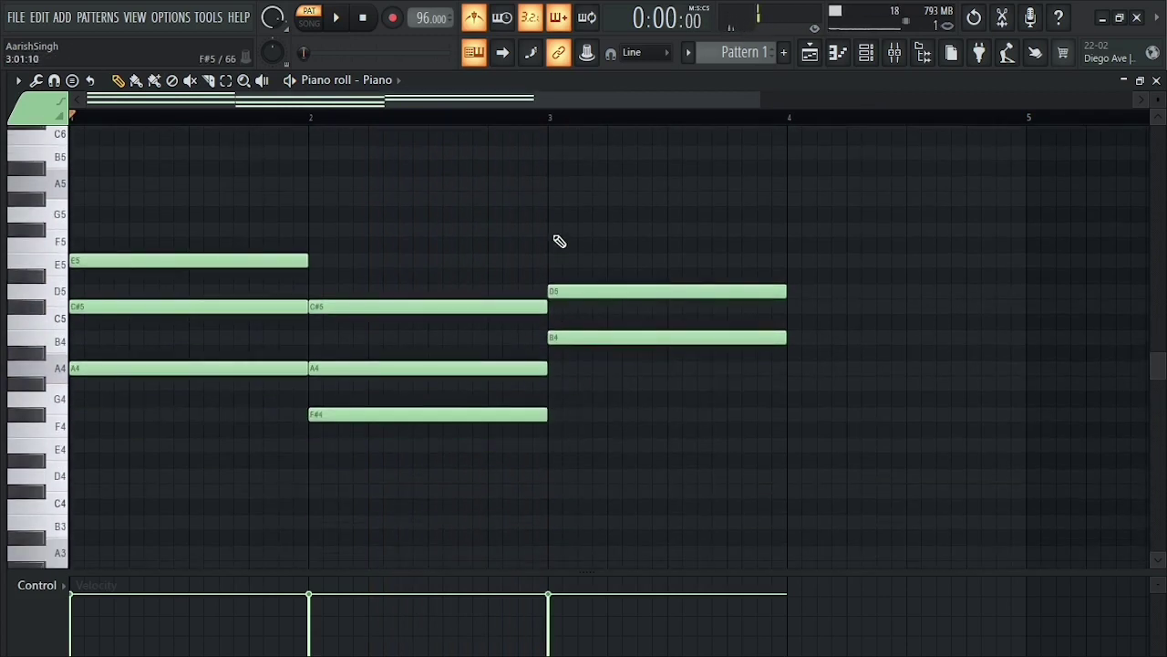
click(554, 230)
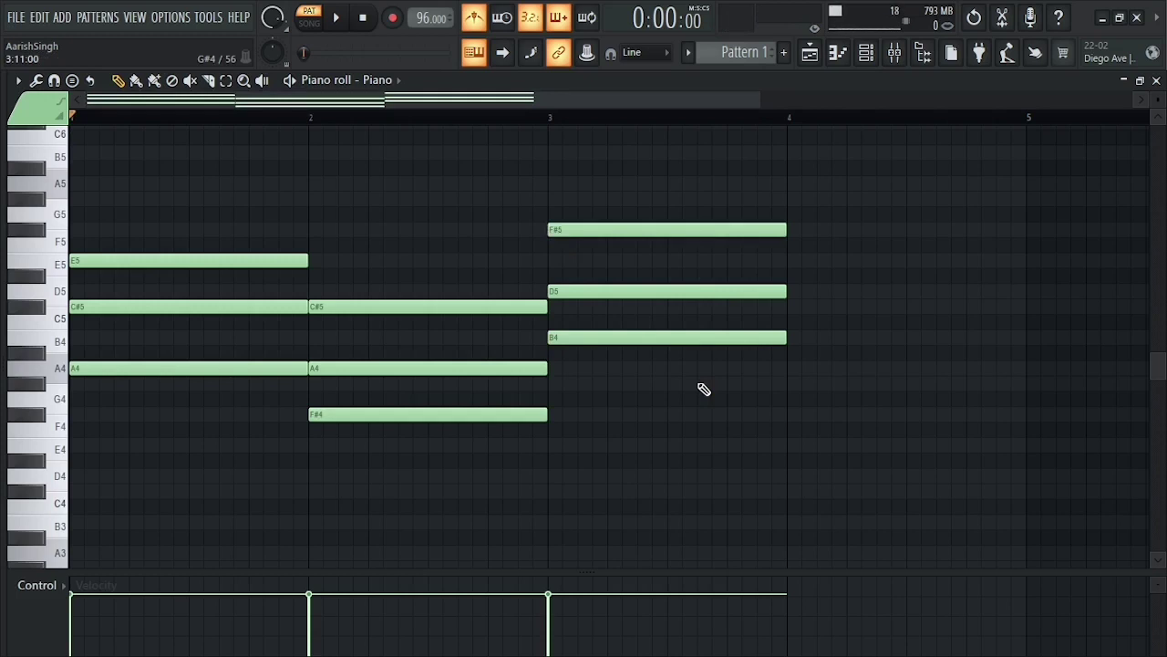
Play back the pattern and build a one-bar chord of A4, C#5 and E5 in bar 4
key(space)
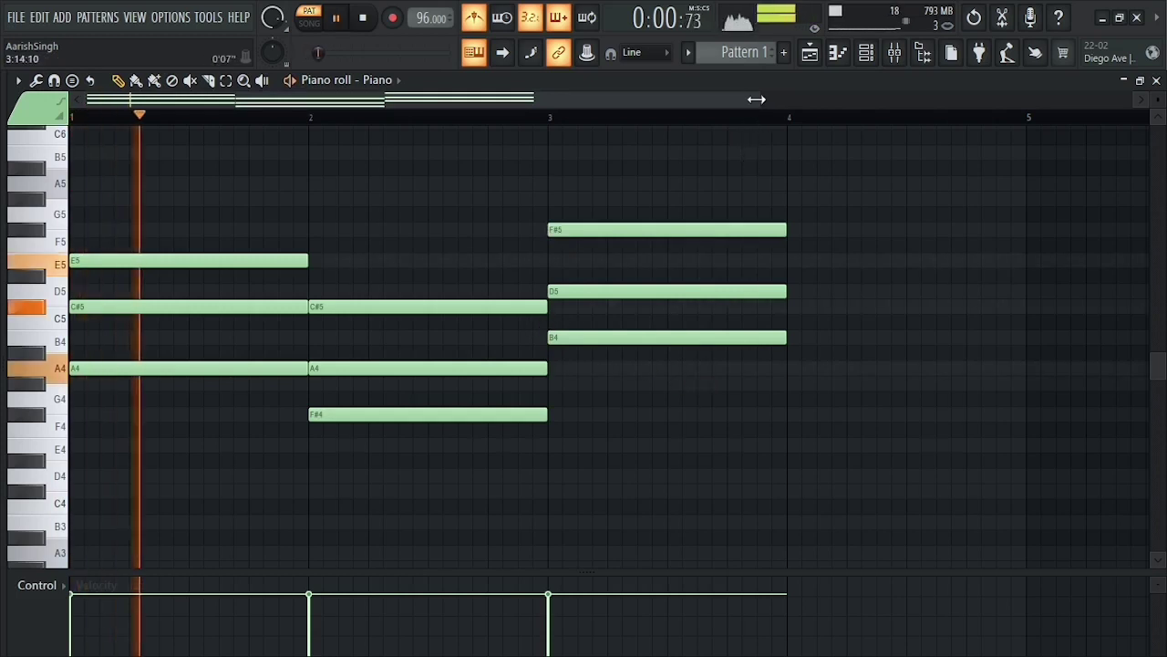
drag(756, 98, 959, 98)
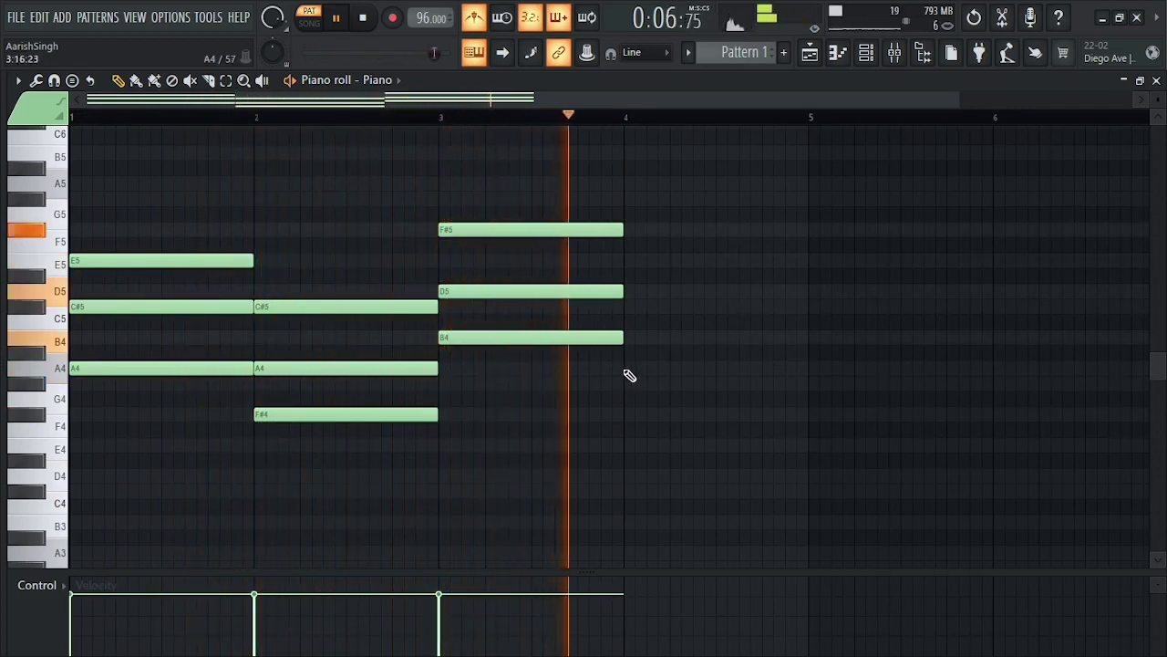
click(627, 369)
key(space)
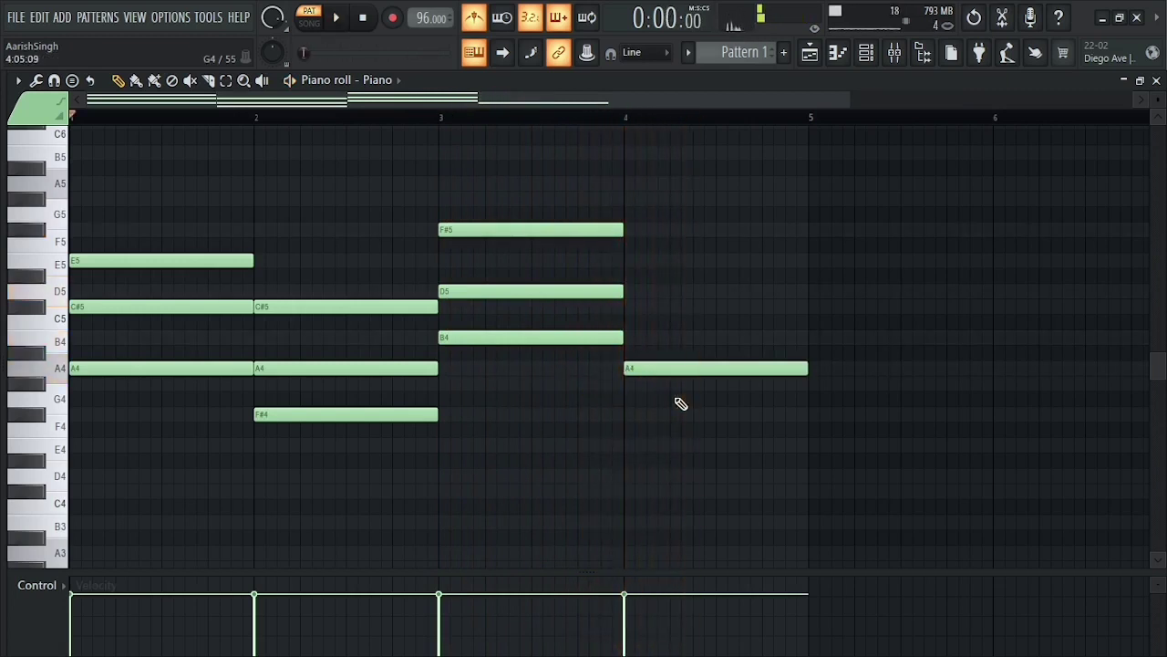
click(628, 308)
click(627, 262)
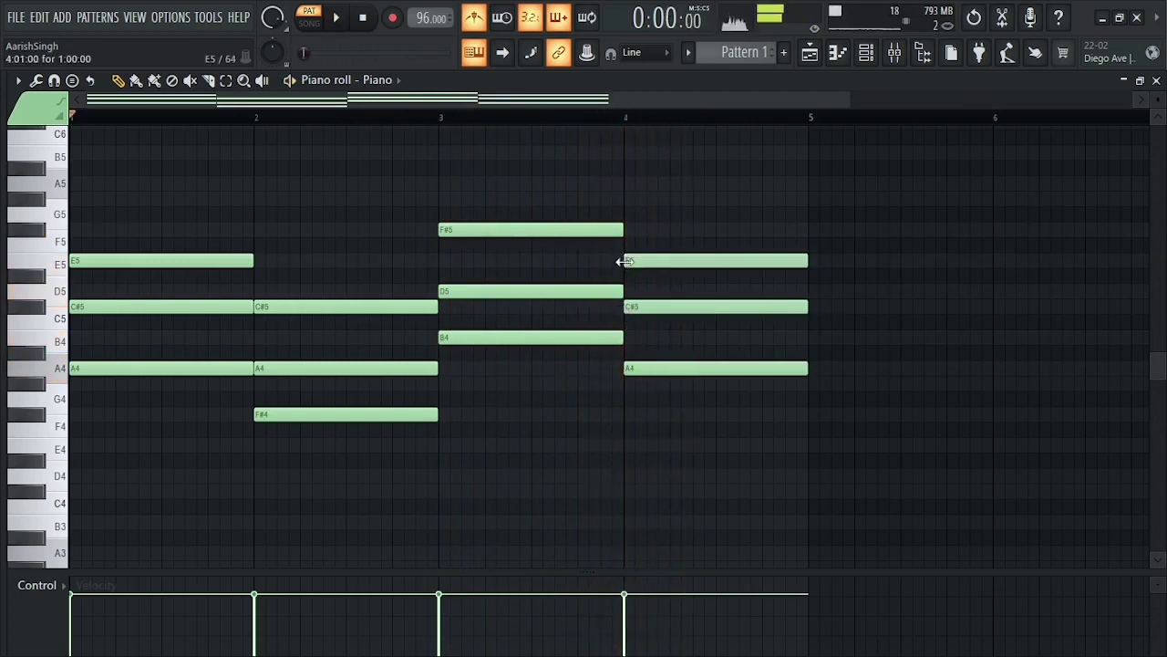
Add one-bar E5 notes to the chords in bars 2 and 3 and play back the progression
click(261, 264)
click(443, 262)
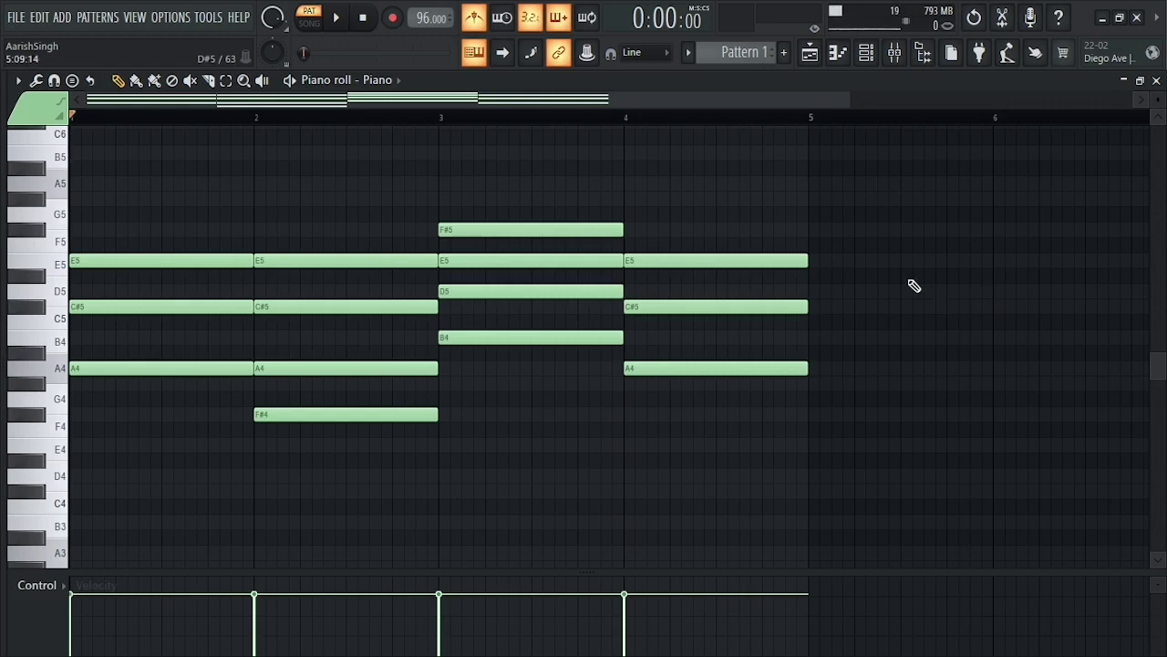
key(space)
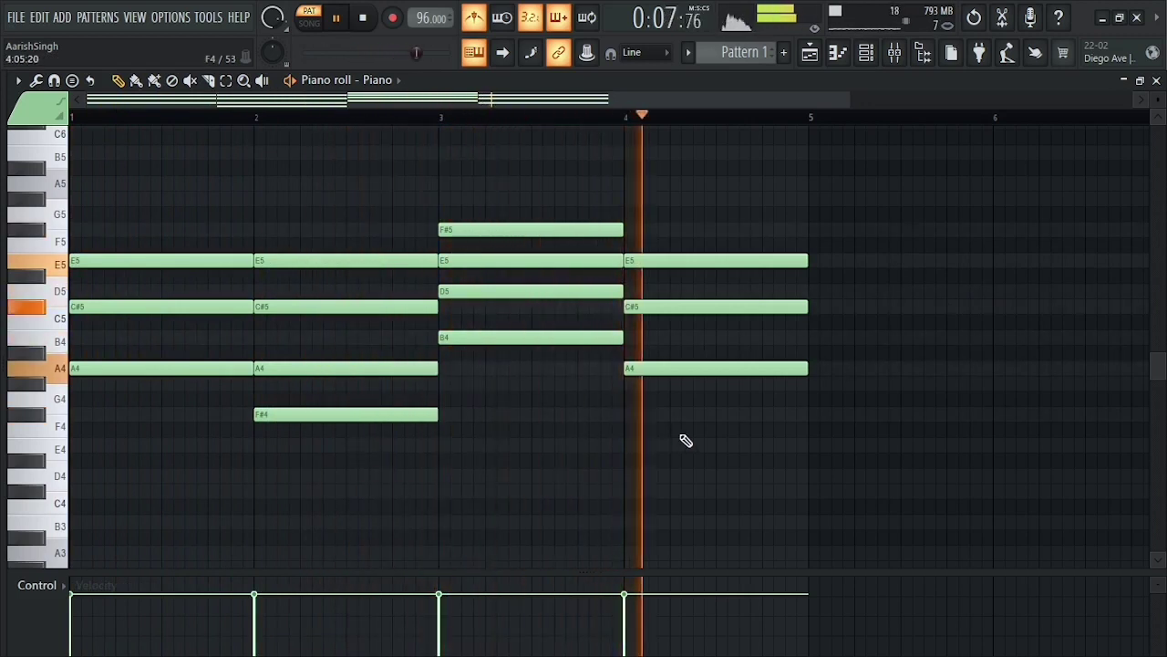
key(space)
Add a one-bar G#5 to the bar 1 chord and F#5 to the bar 2 chord, and play back the pattern
scroll(686, 440, up, 2)
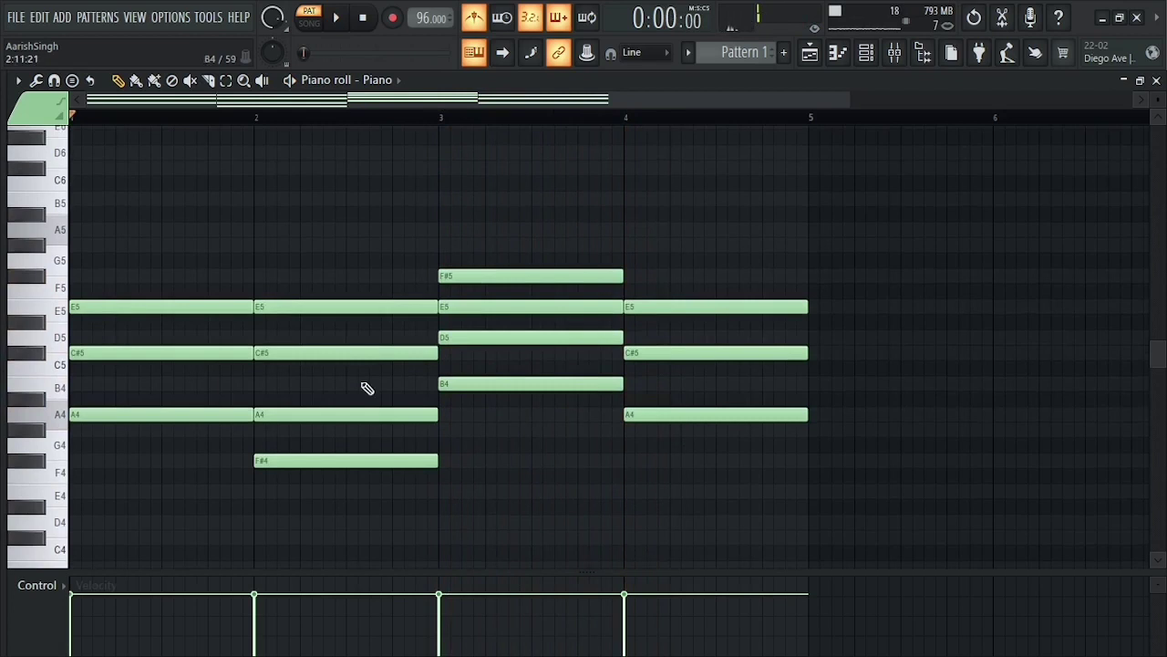
click(78, 252)
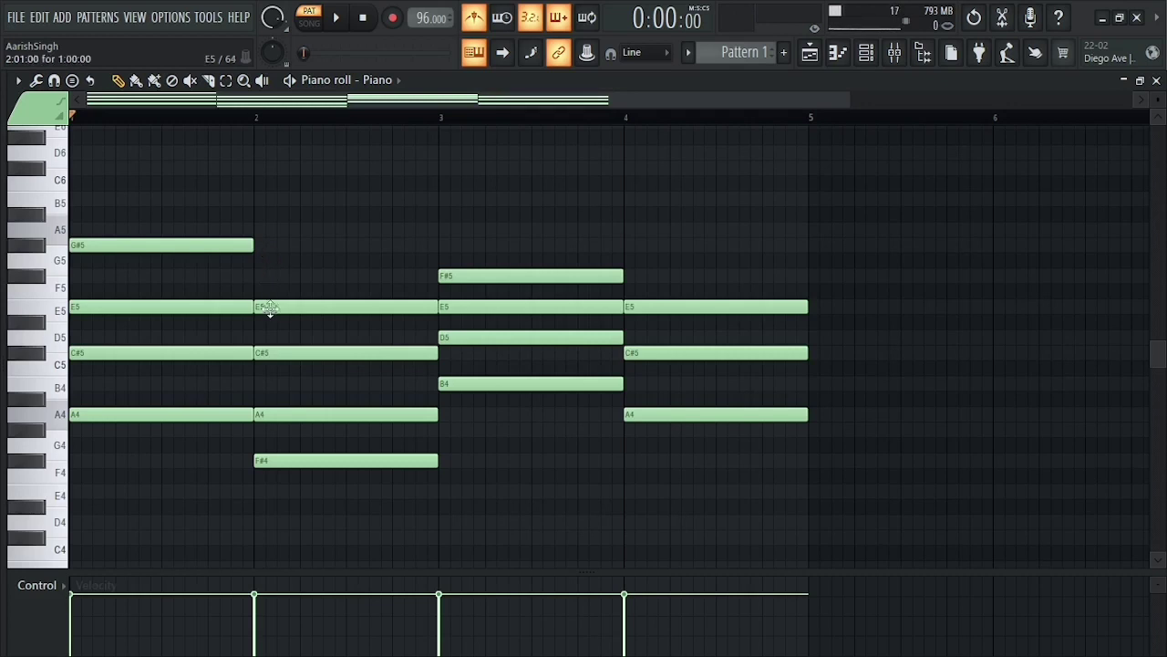
click(267, 277)
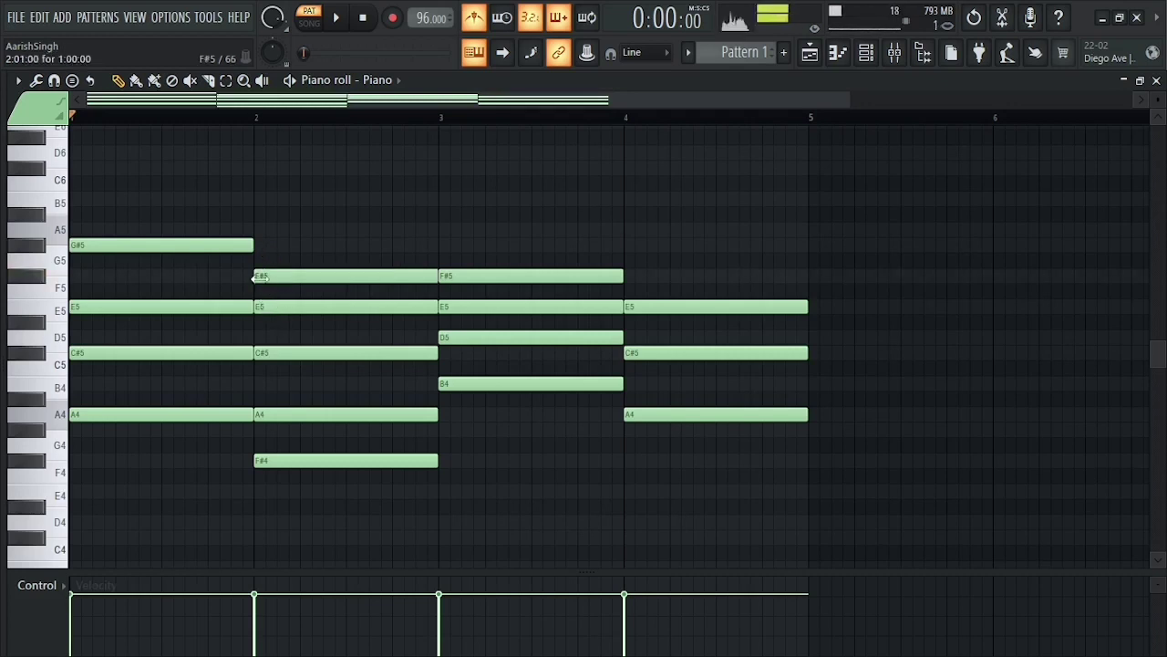
key(space)
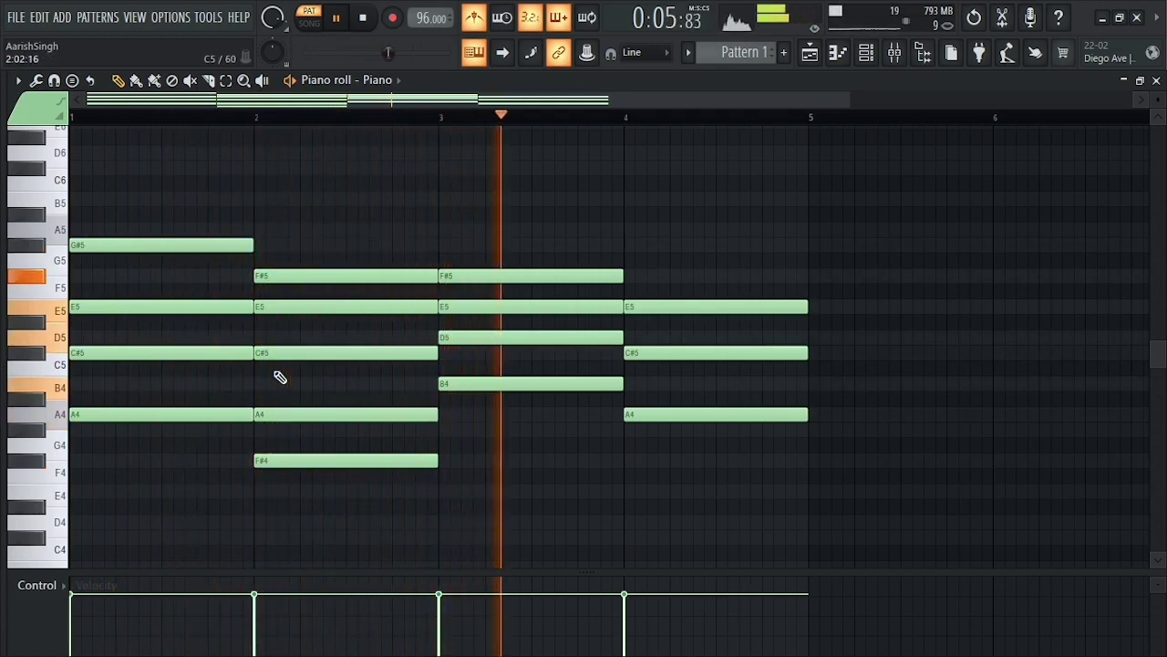
Try a one-bar G#5 on top of the bar 4 chord and play from just before bar 4
click(629, 244)
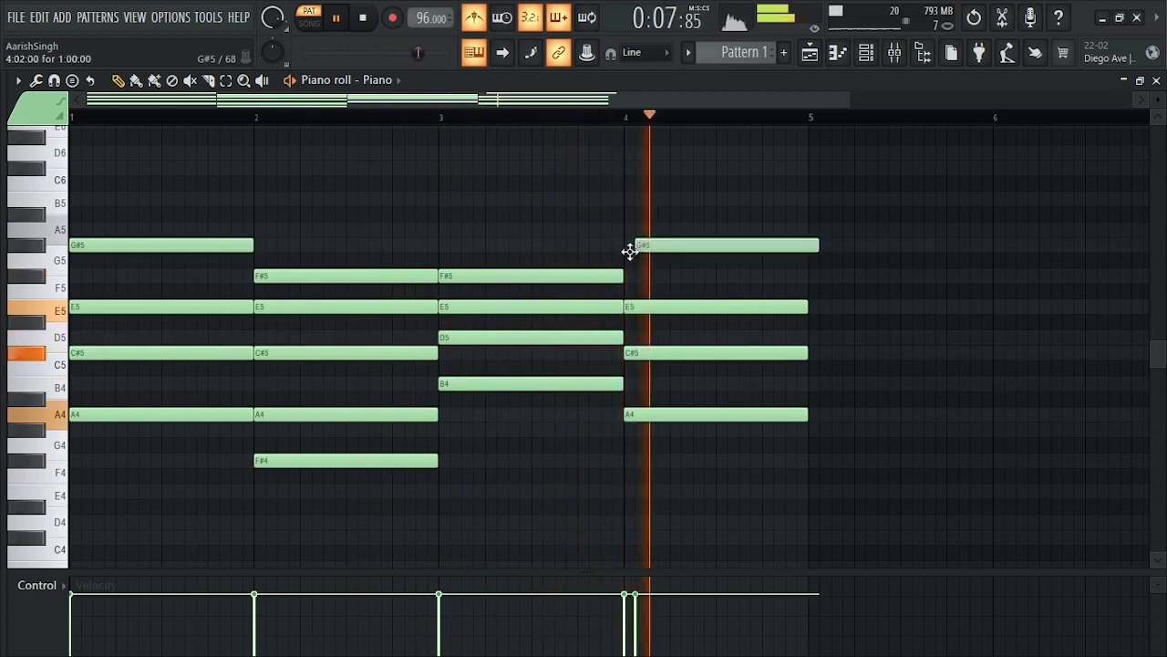
click(602, 116)
key(space)
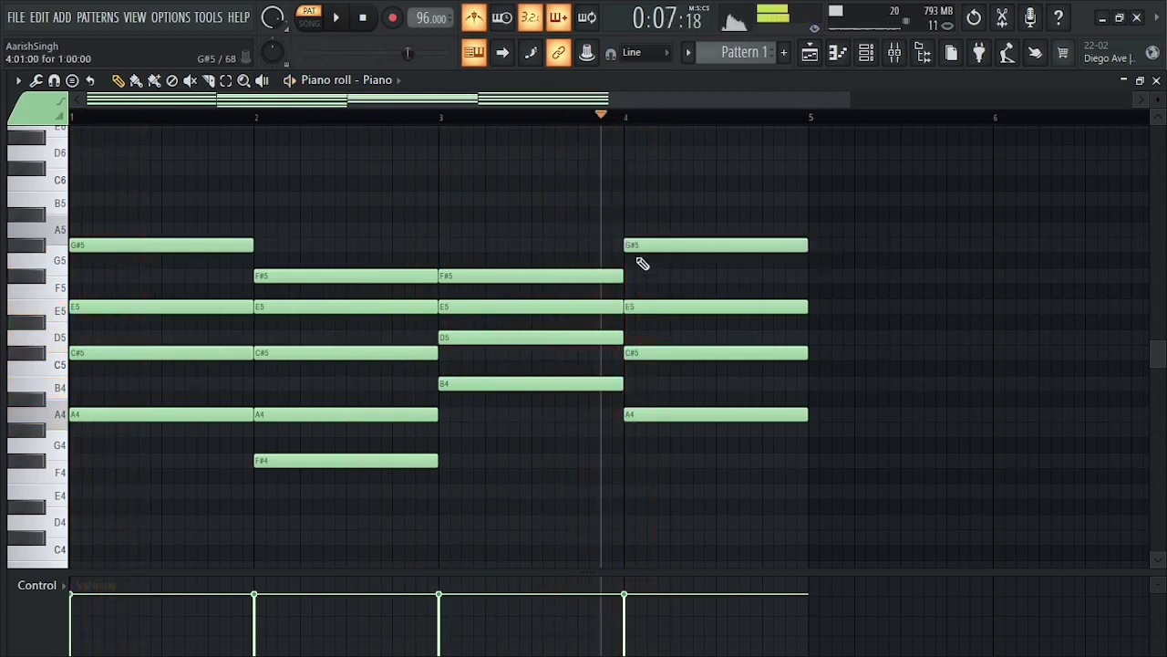
key(space)
key(space)
Delete the G#5 notes from the chords in bars 1 and 4
right_click(640, 240)
right_click(243, 246)
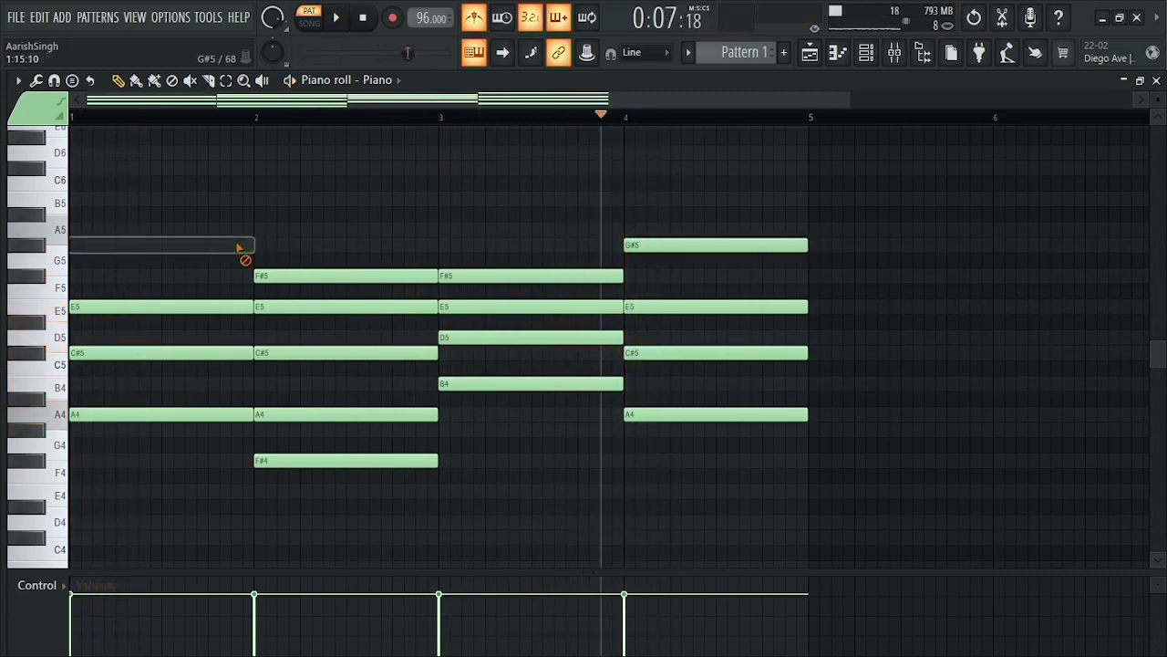
right_click(634, 246)
Select the lowest note of all four chords and copy them one octave down to A3, F#3, B3 and A3
scroll(723, 412, down, 3)
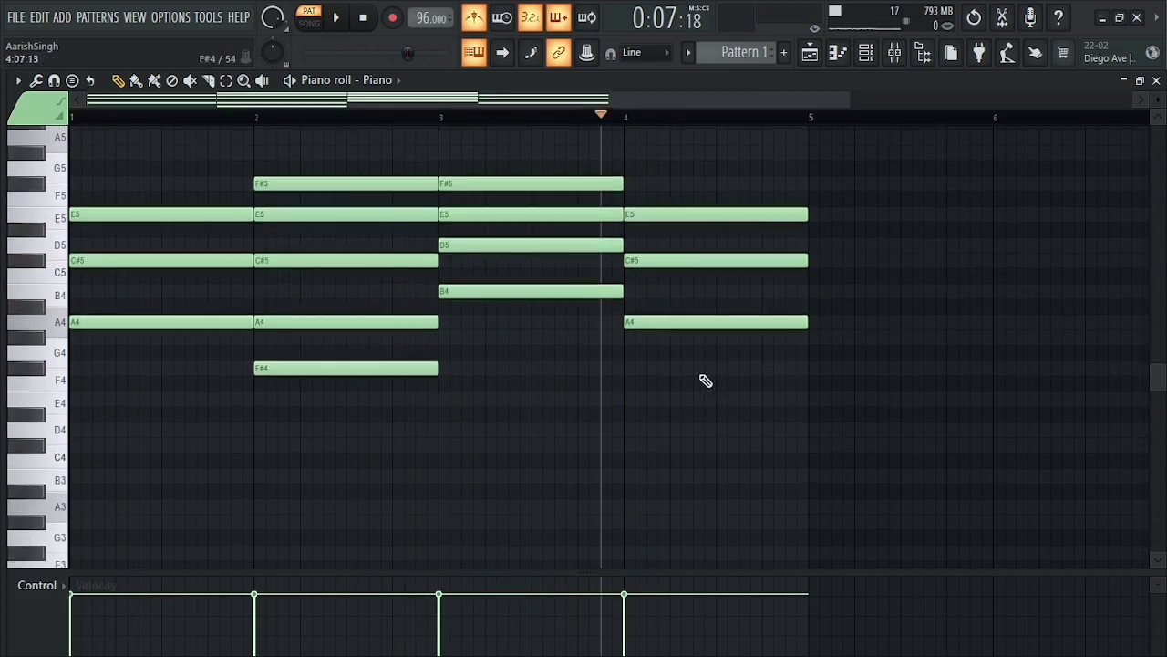
ctrl+click(694, 322)
ctrl+shift+click(579, 291)
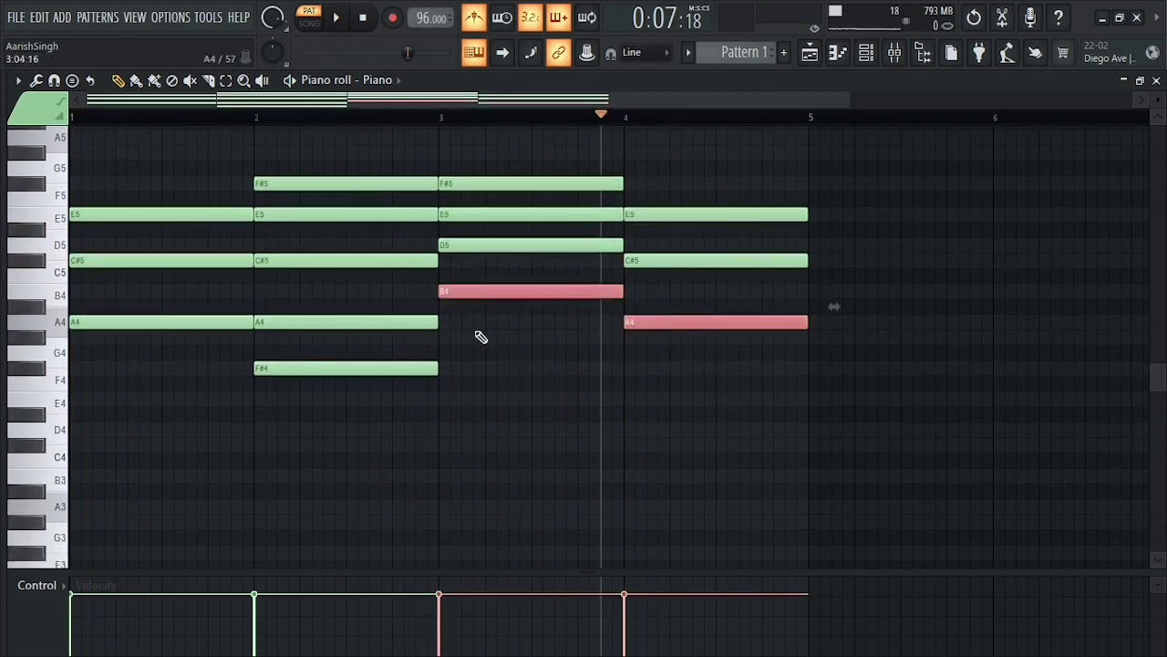
ctrl+shift+click(380, 366)
ctrl+shift+click(201, 323)
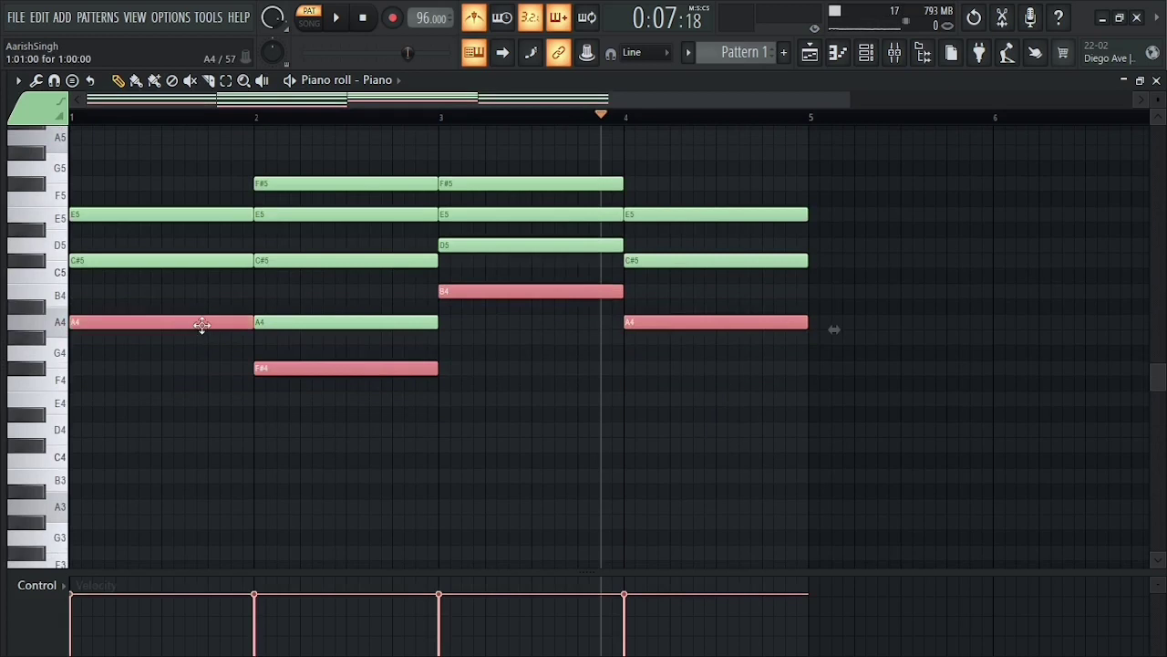
drag(201, 326, 177, 521)
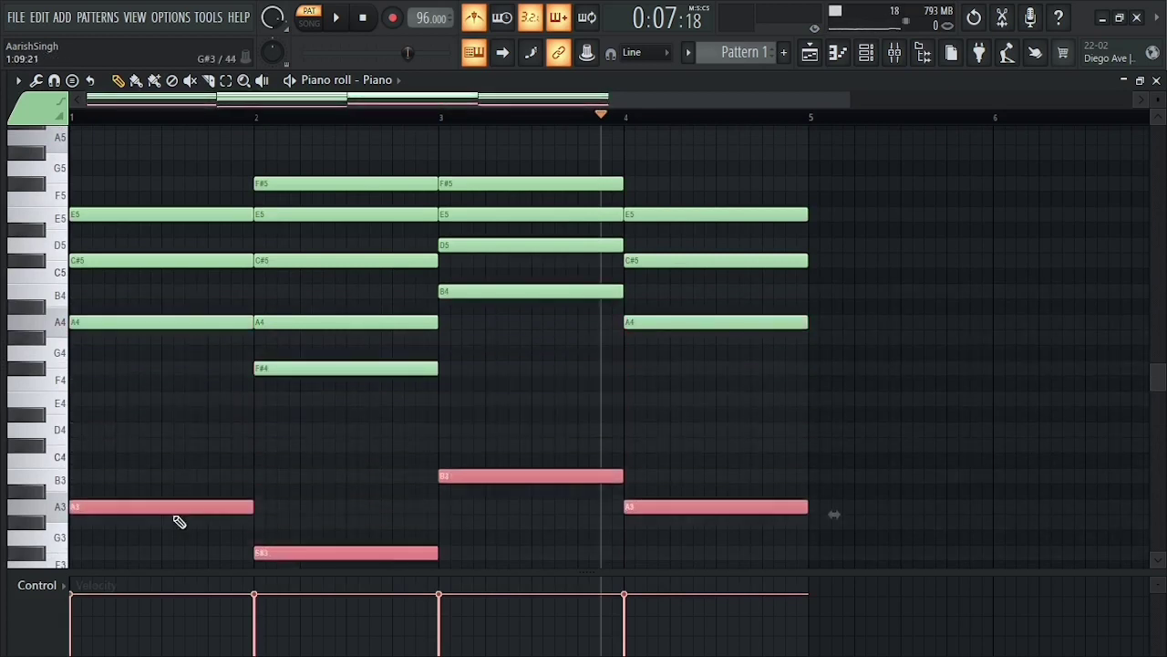
Play back the progression from the start to hear the octave-lower root notes
scroll(992, 316, down, 3)
click(367, 20)
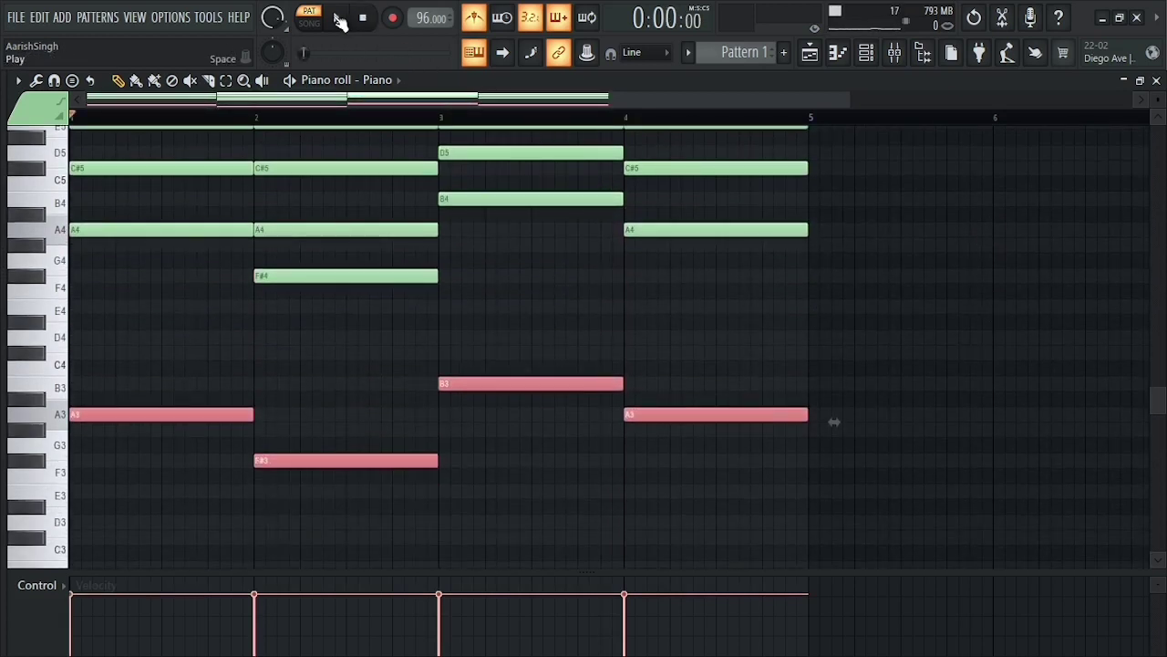
key(space)
scroll(656, 346, up, 2)
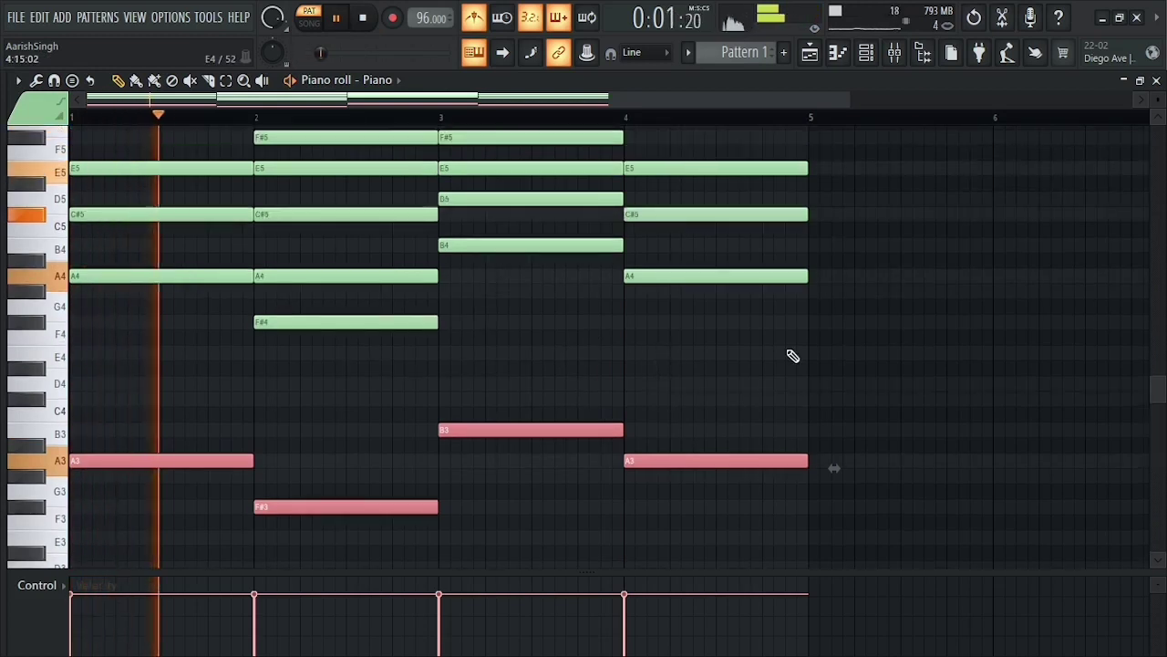
scroll(792, 356, up, 2)
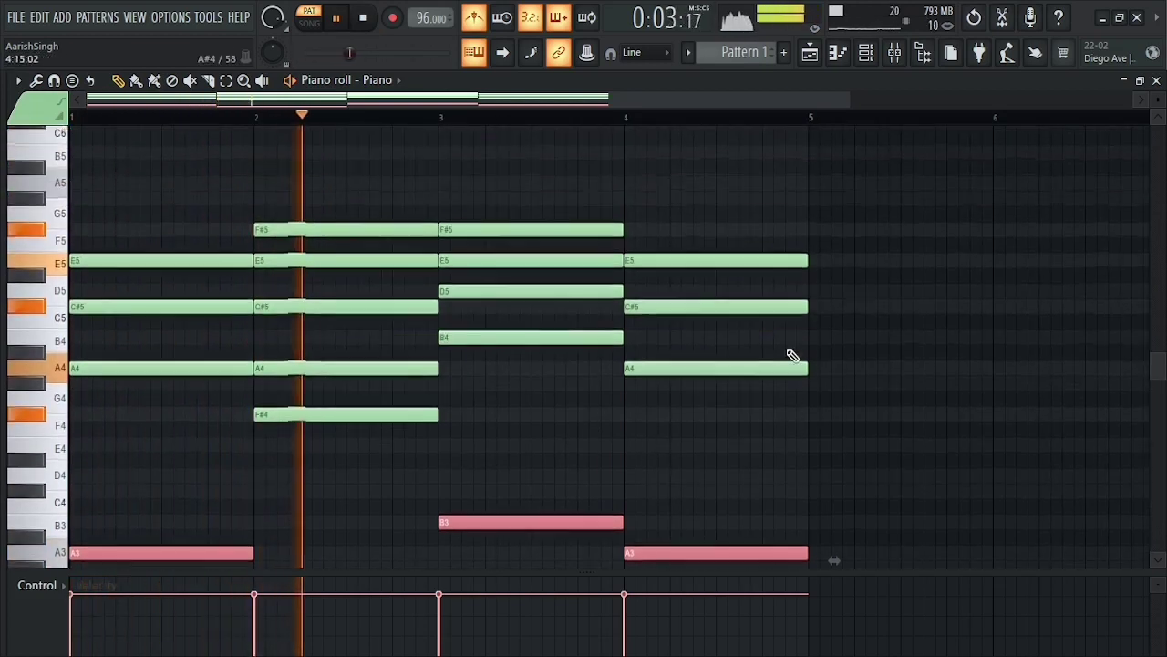
scroll(873, 357, down, 3)
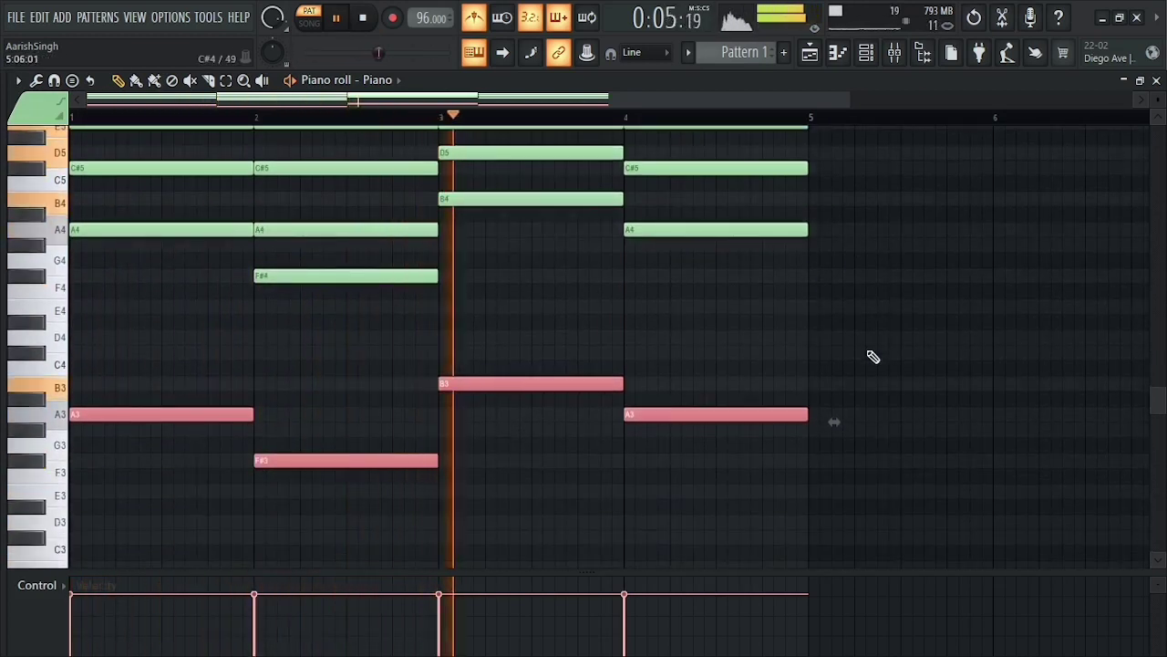
scroll(873, 356, down, 1)
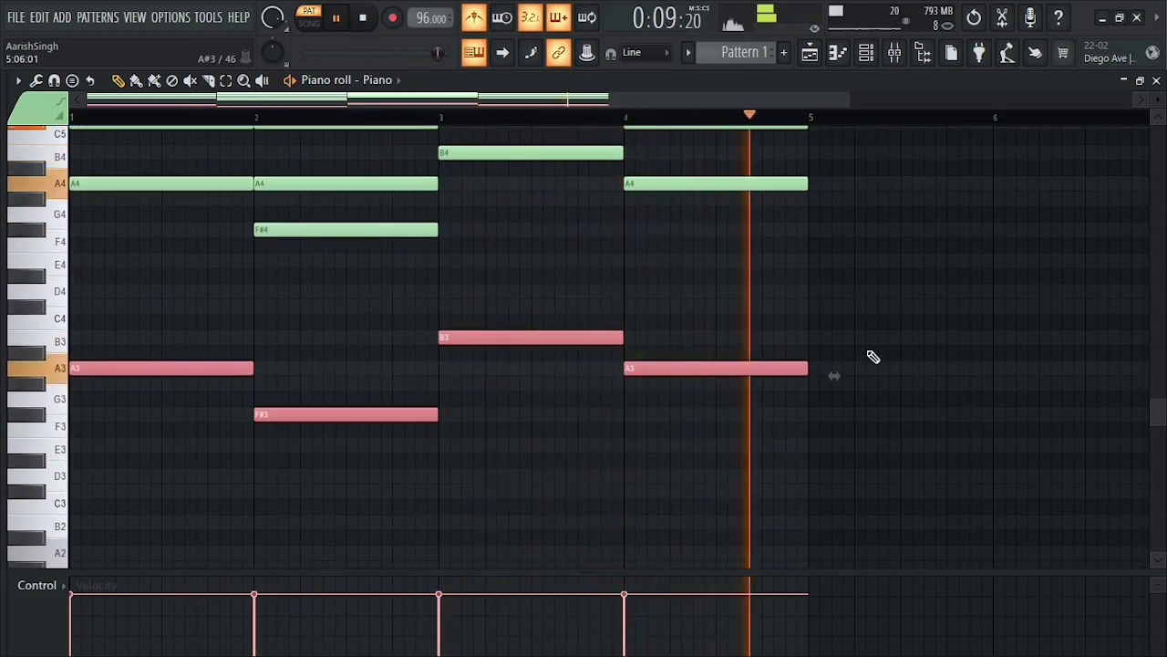
key(space)
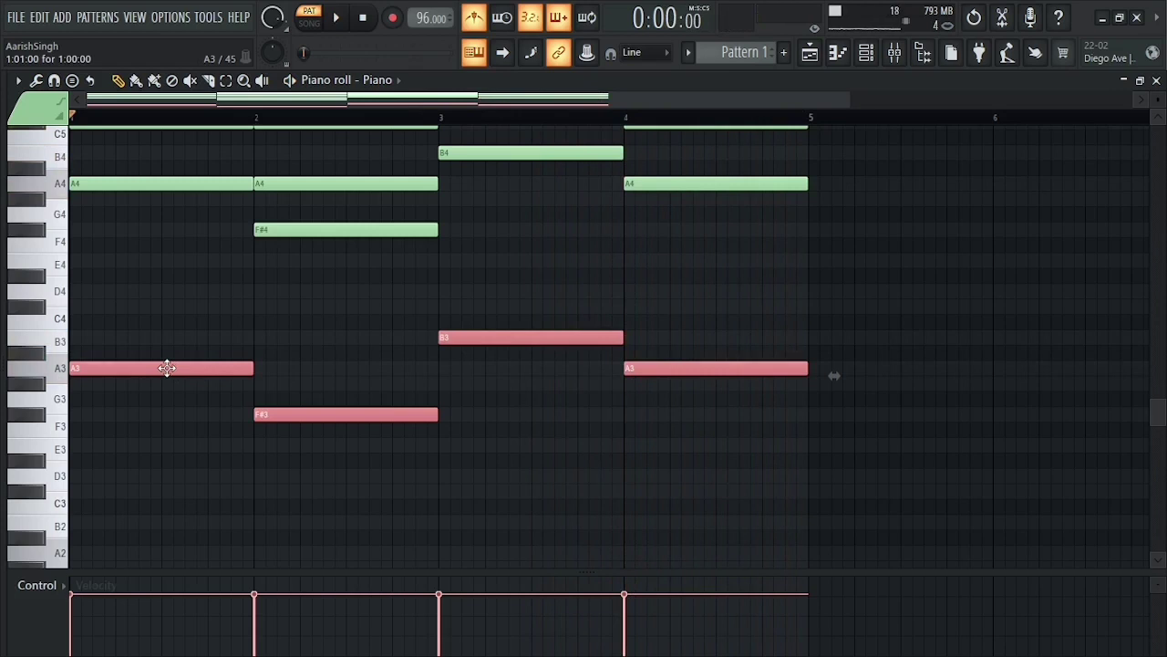
Copy the selected bass notes another octave down to A2, F#2, B2 and A2 and play back the pattern
shift+drag(167, 368, 163, 560)
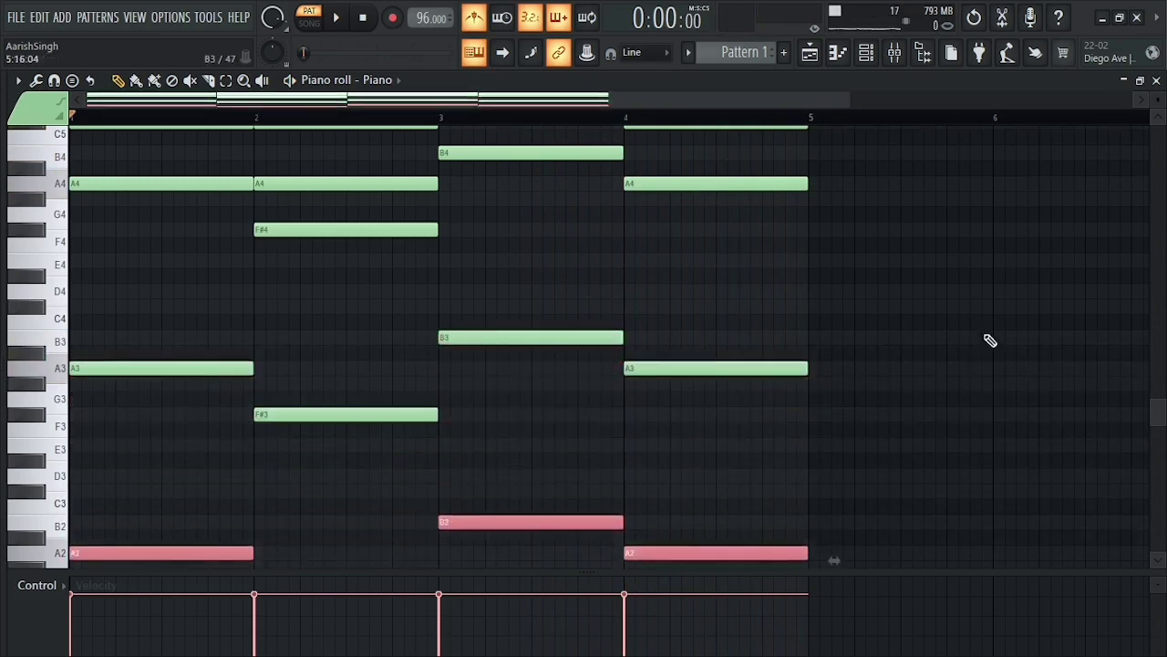
scroll(990, 340, down, 3)
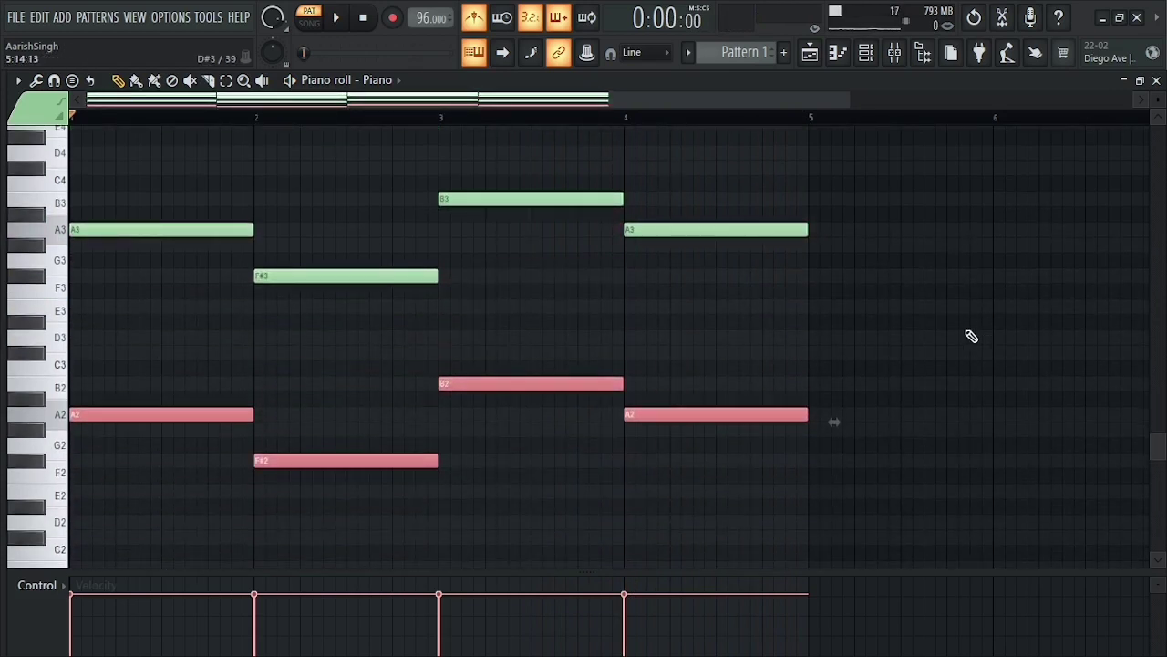
key(space)
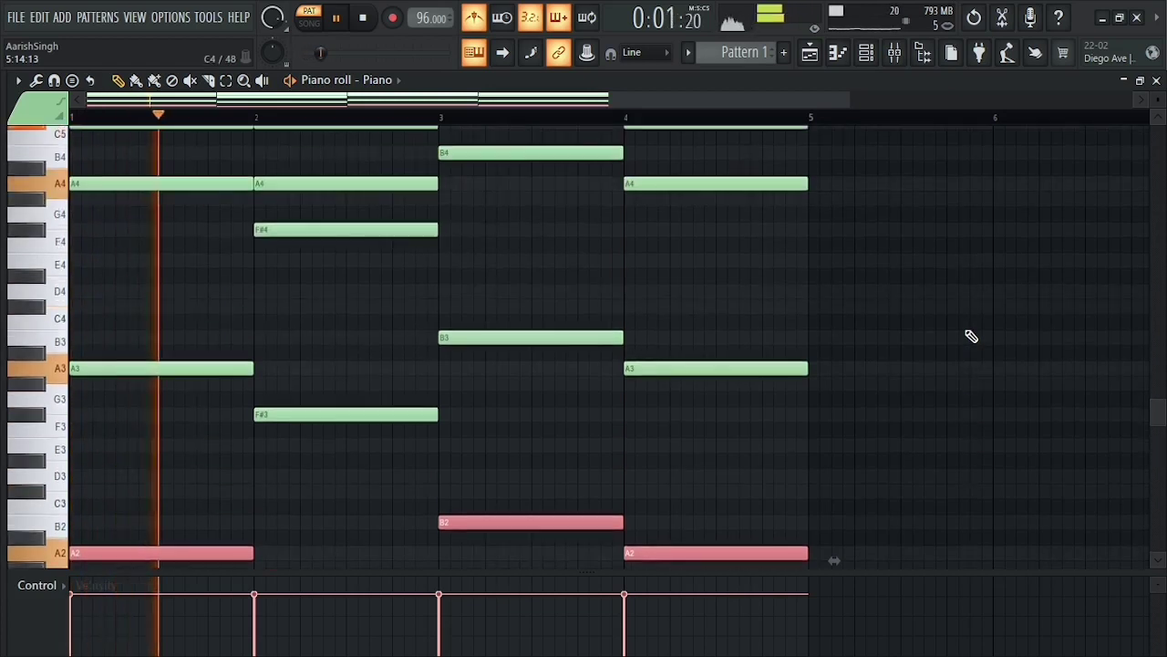
key(space)
Open the randomizer for all notes in the pattern, reset its settings and enable Levels randomization
key(ctrl+a)
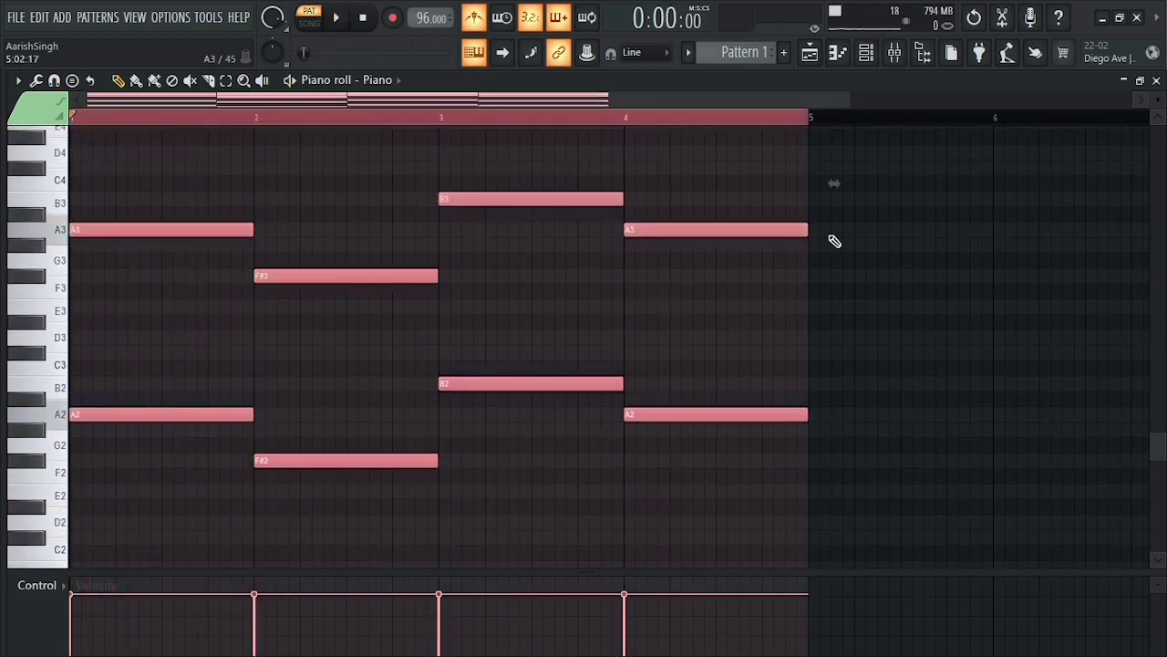
key(alt+r)
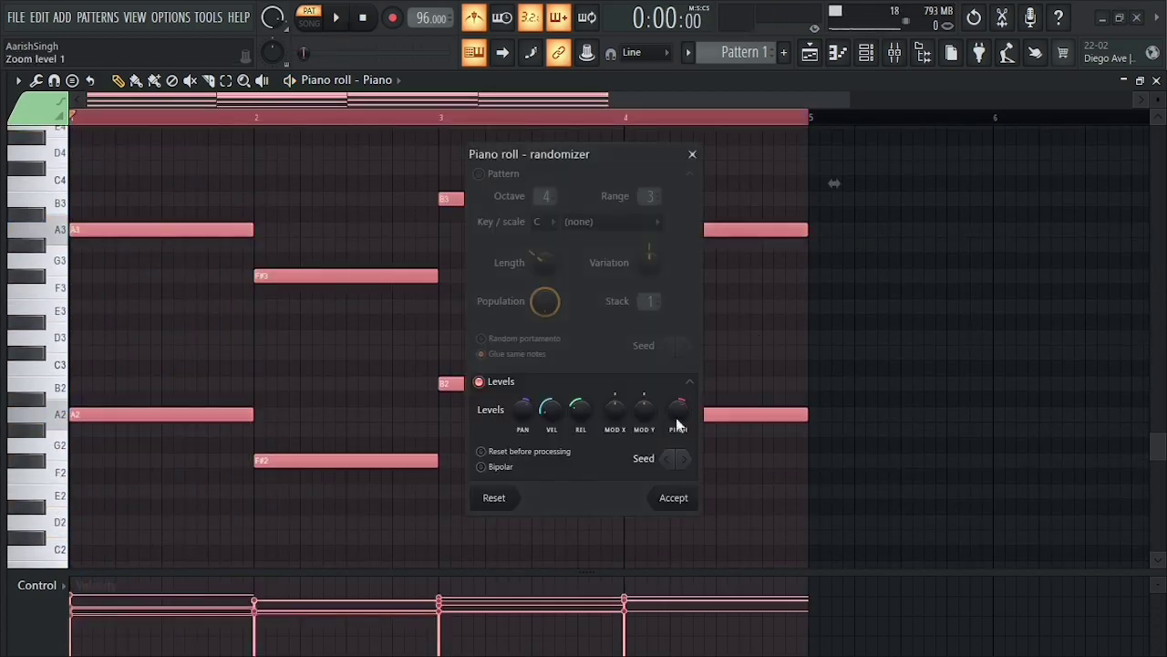
click(493, 501)
click(480, 175)
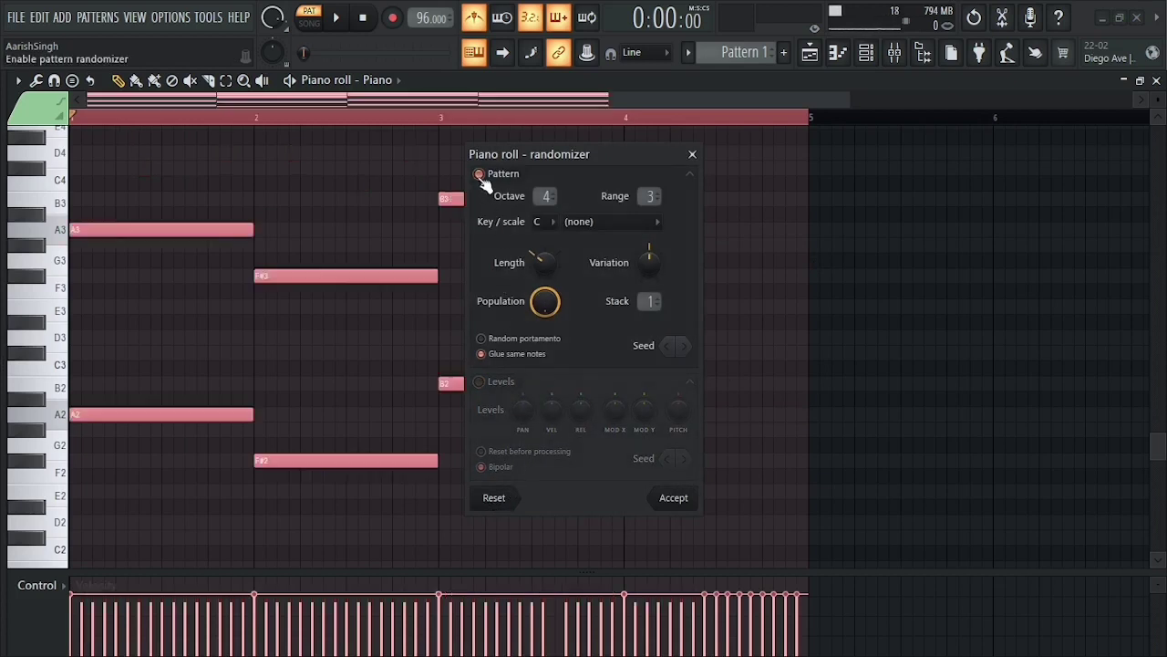
click(491, 381)
Raise the velocity and release randomization with Bipolar off, preview the pattern and apply the randomizer
drag(551, 409, 584, 408)
click(501, 471)
key(space)
key(space)
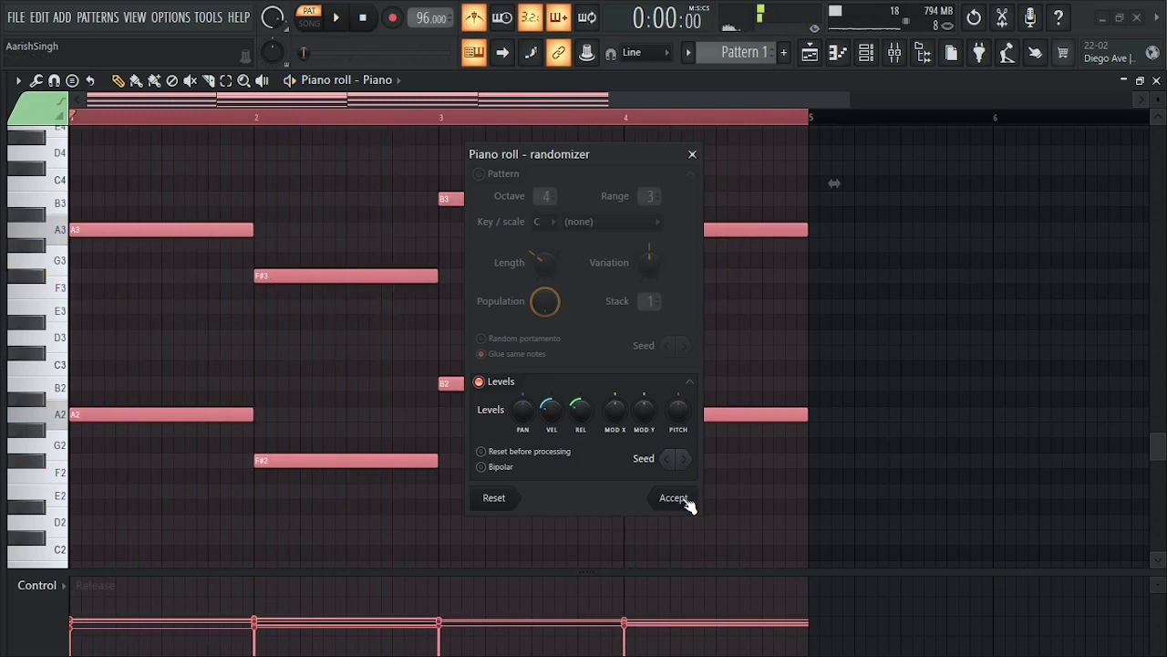
click(673, 498)
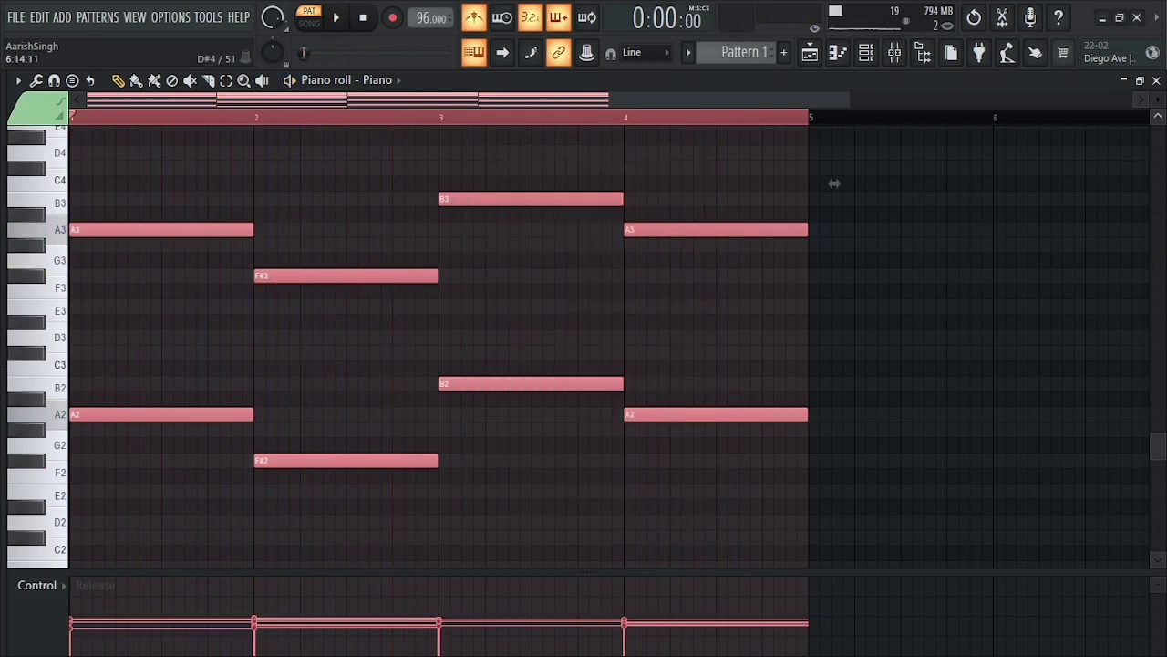
Show the channel rack, select the Close Grand channel and briefly view its FLEX instrument
drag(1162, 102, 1162, 95)
scroll(1021, 228, up, 2)
click(872, 56)
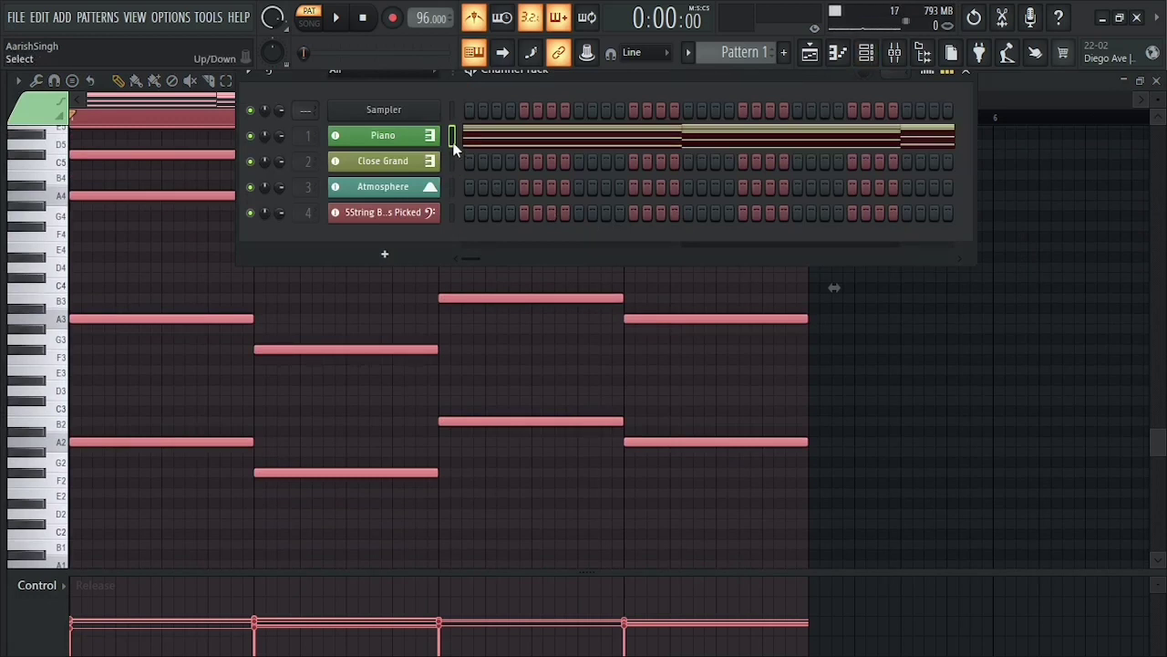
click(453, 144)
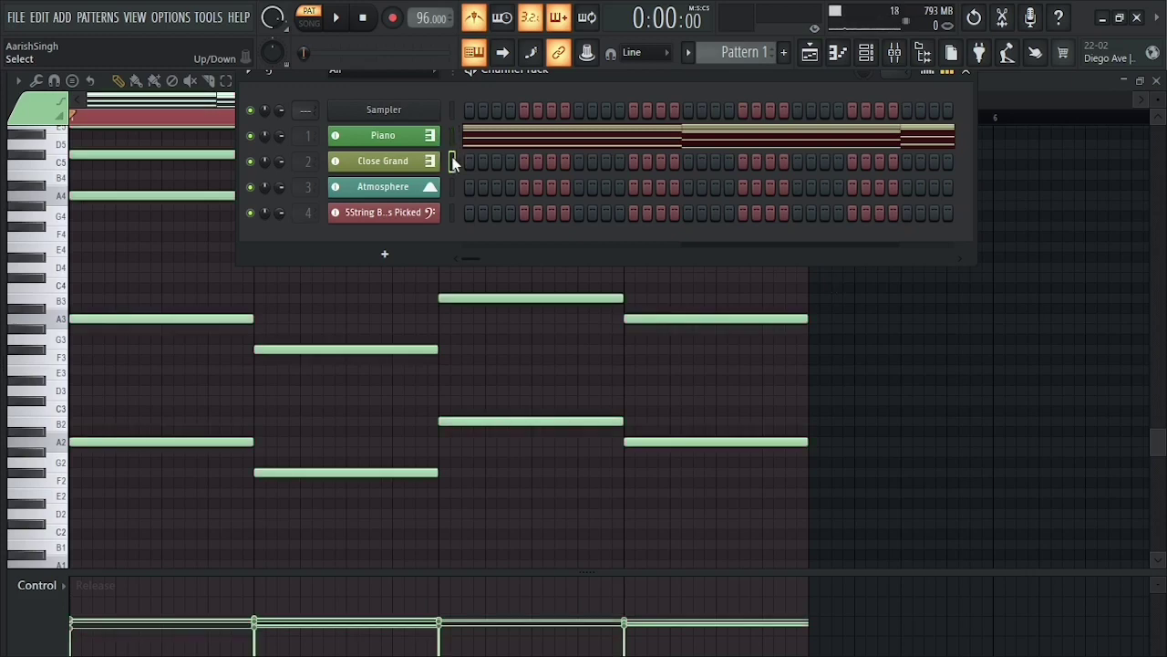
click(425, 162)
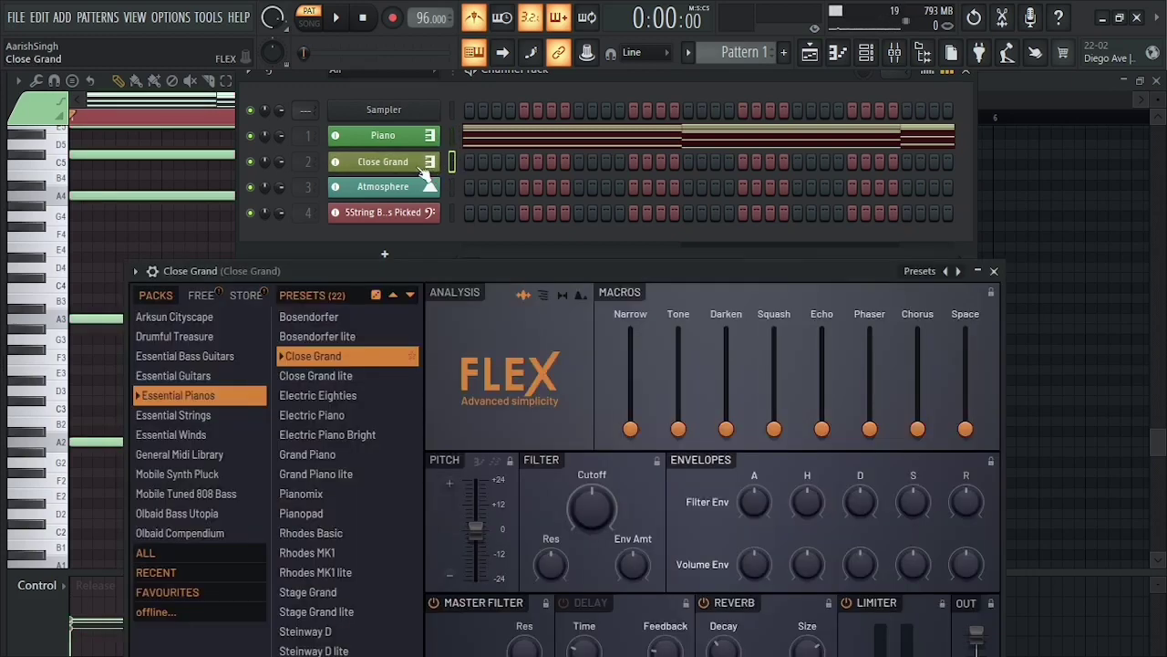
click(992, 268)
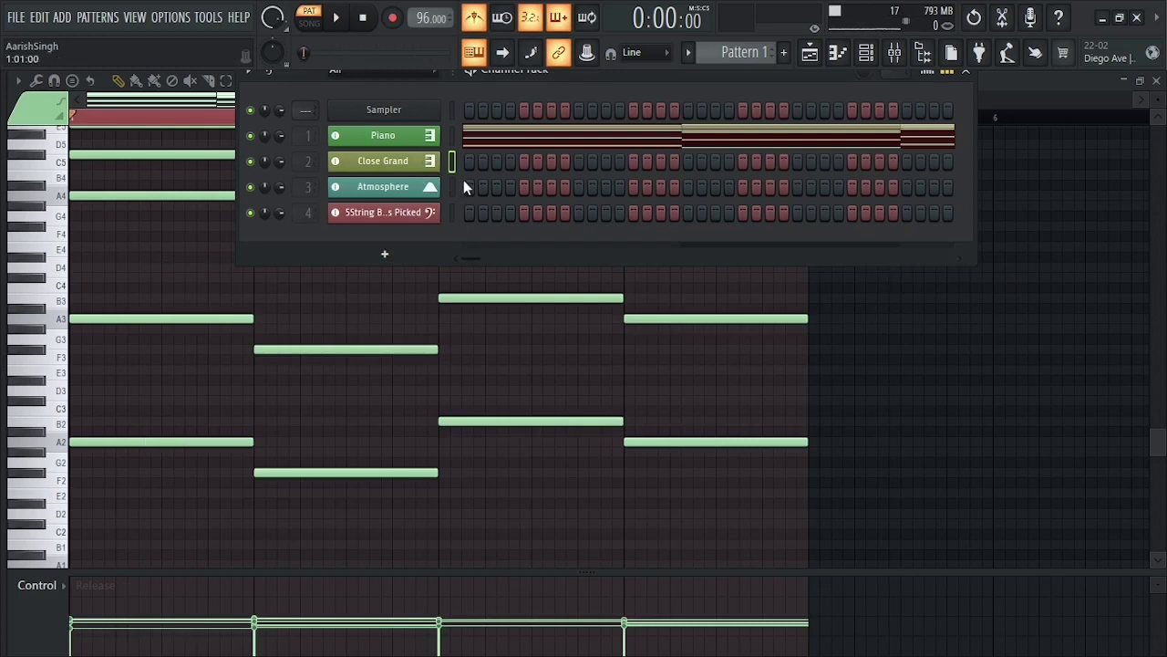
Paste the copied piano notes into the Close Grand channel and play the pattern with the Piano channel muted
key(ctrl+v)
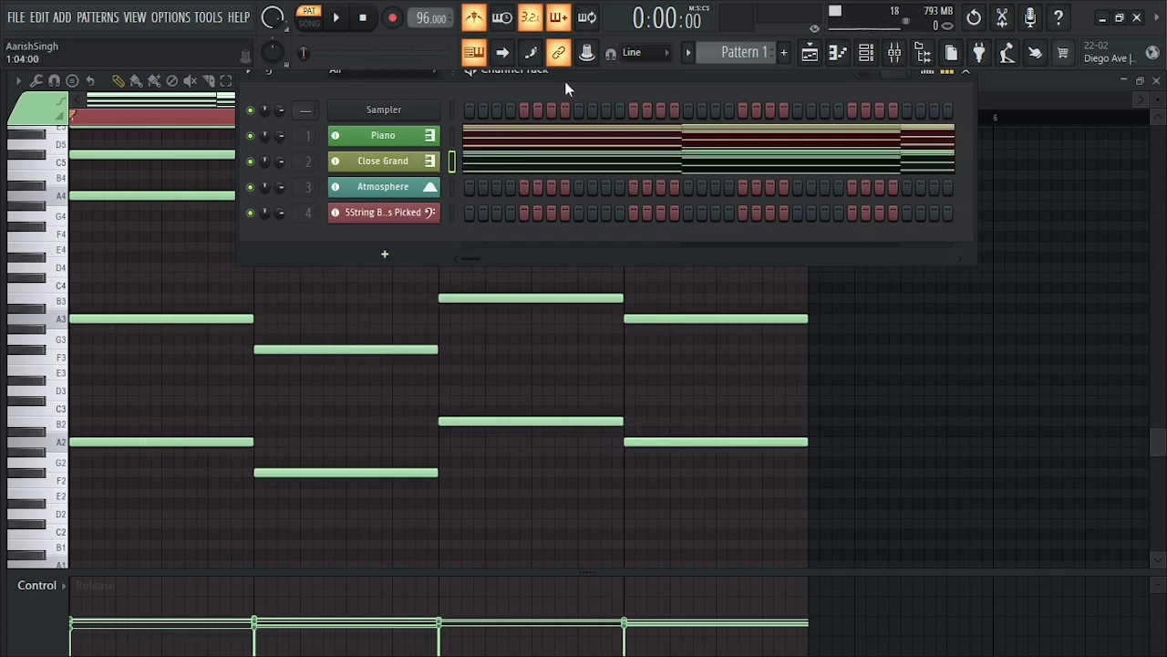
drag(581, 75, 583, 88)
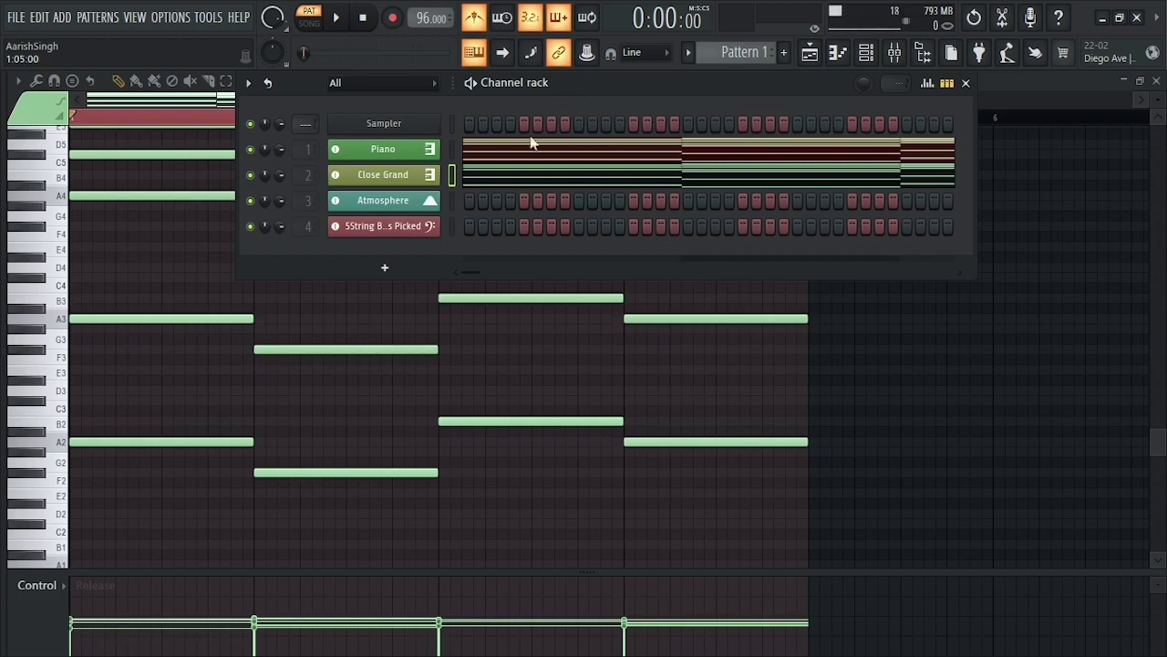
key(space)
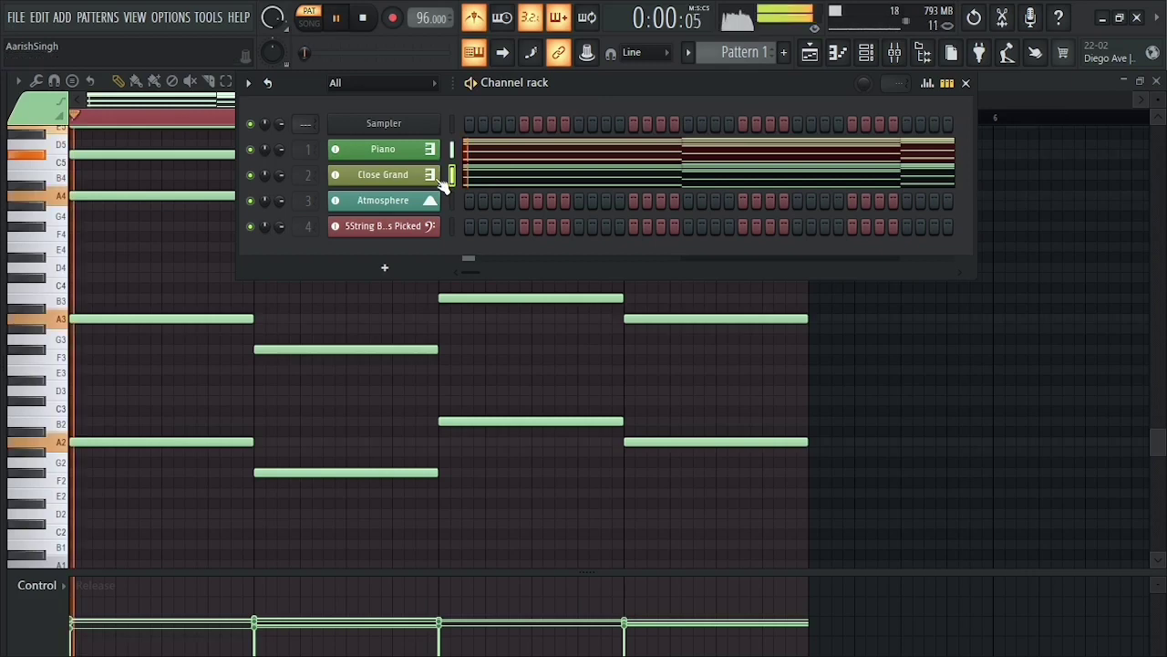
click(251, 149)
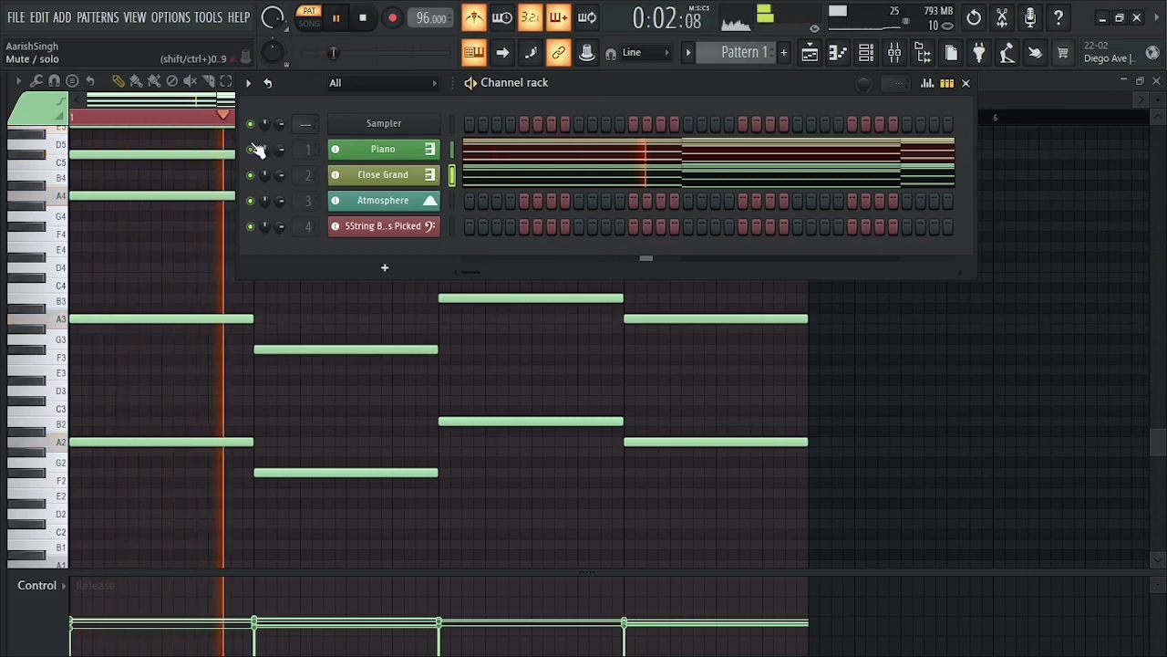
key(space)
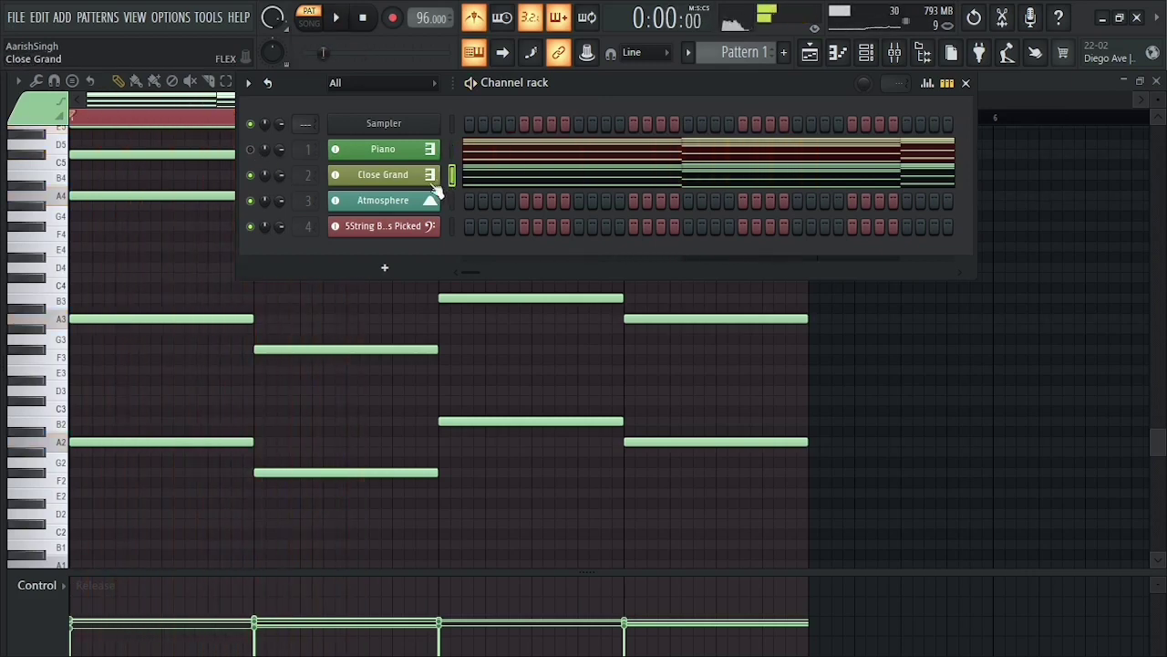
Load the Electric Eighties preset from Essential Pianos into the Close Grand channel and audition it in the pattern
click(383, 174)
click(349, 393)
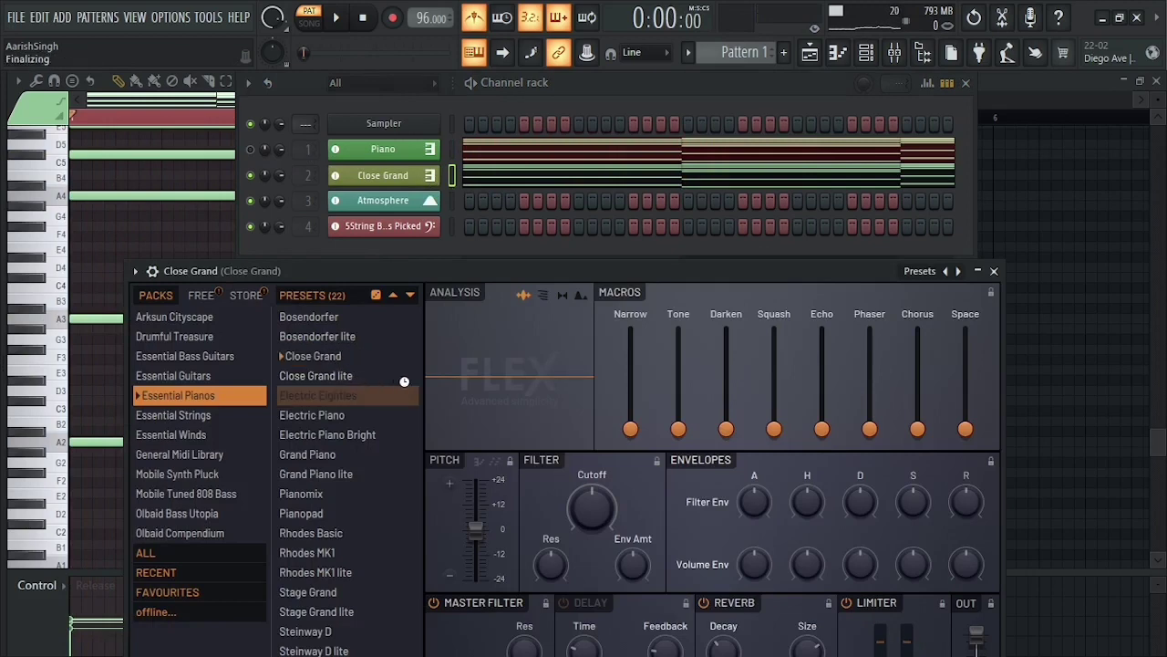
drag(614, 273, 642, 195)
key(space)
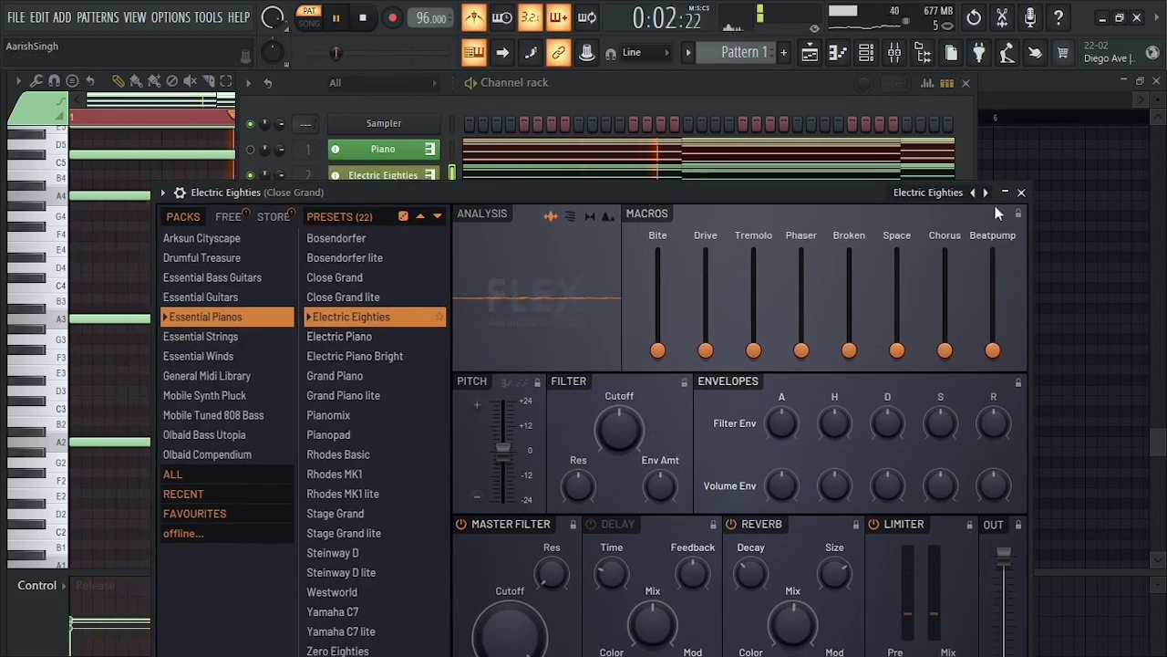
click(1023, 194)
key(space)
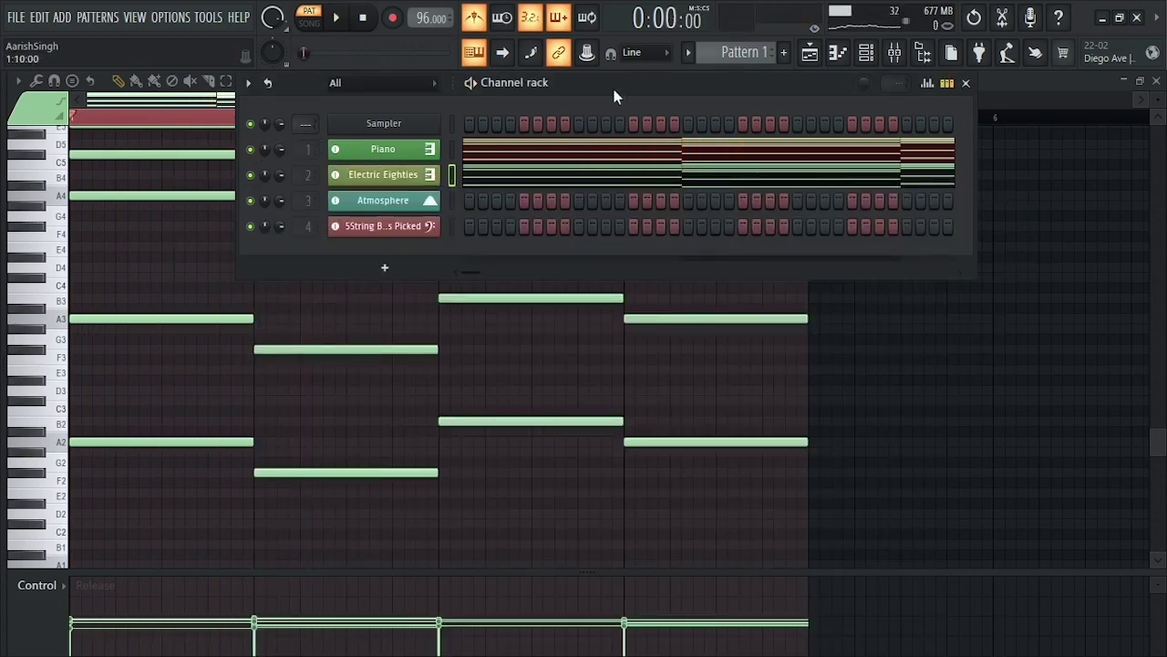
Play back the pattern with the Piano and Electric Eighties channels layered
drag(613, 95, 601, 156)
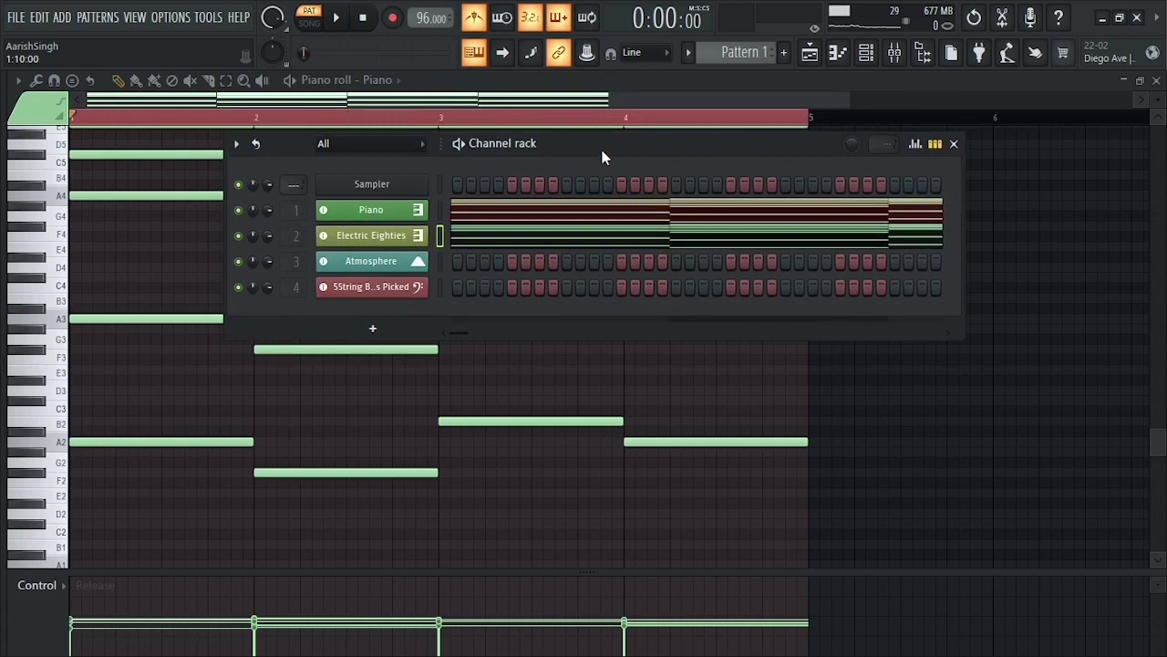
key(space)
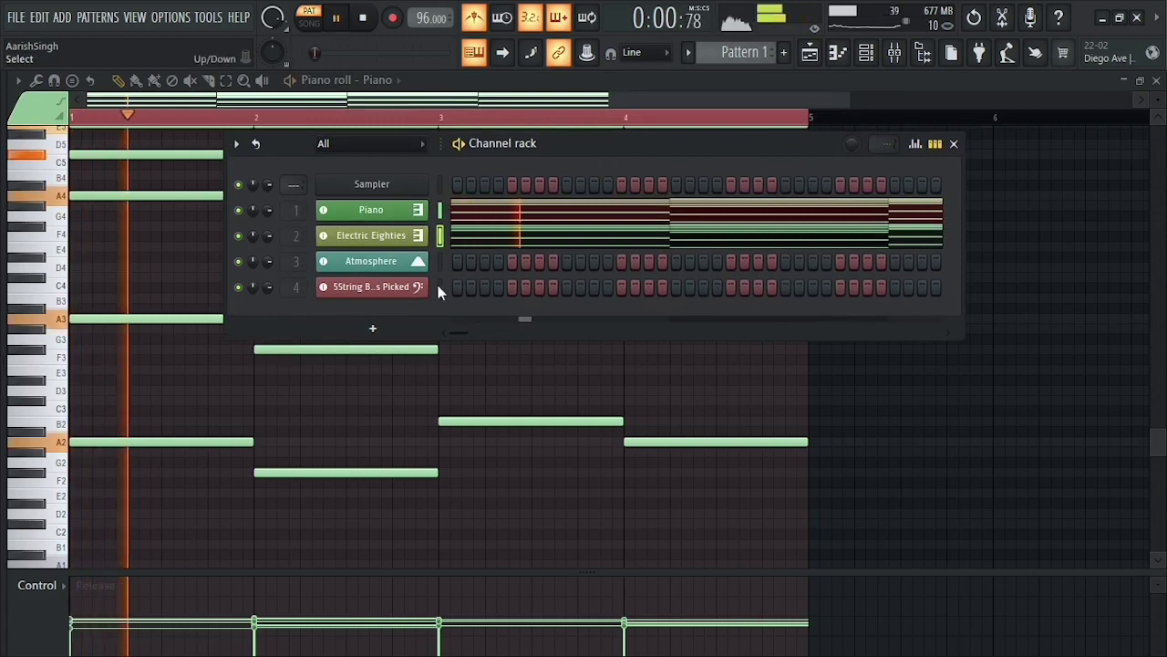
key(space)
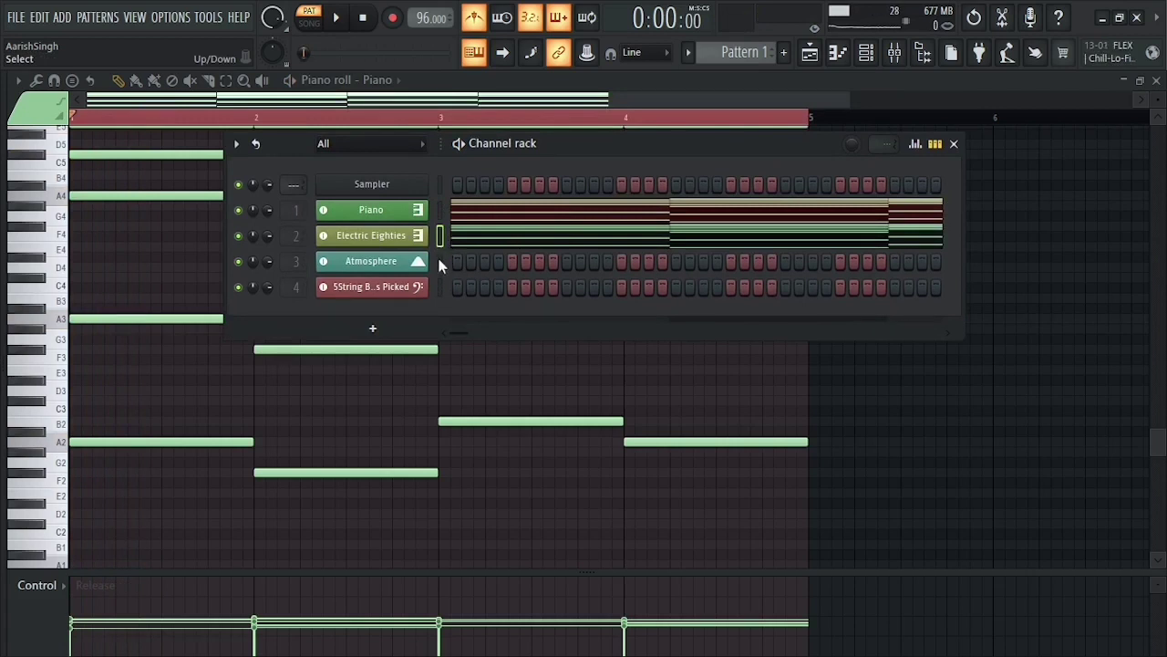
Paste the copied chord notes into the Atmosphere channel and play back the layered pattern
click(404, 266)
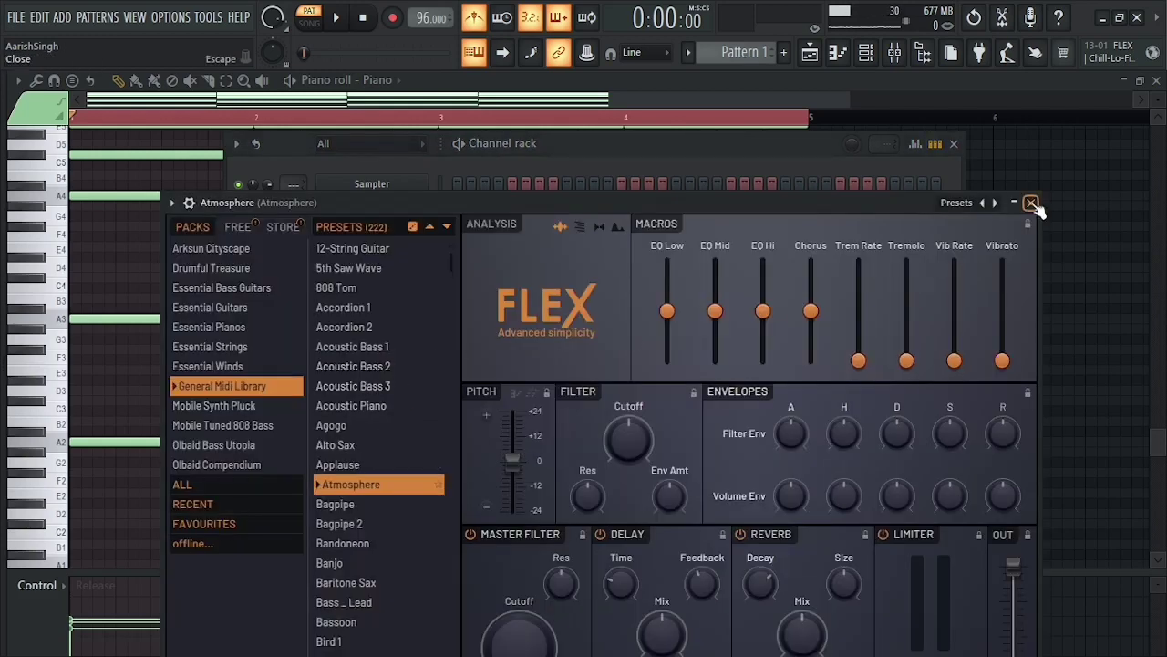
click(1031, 202)
key(ctrl+v)
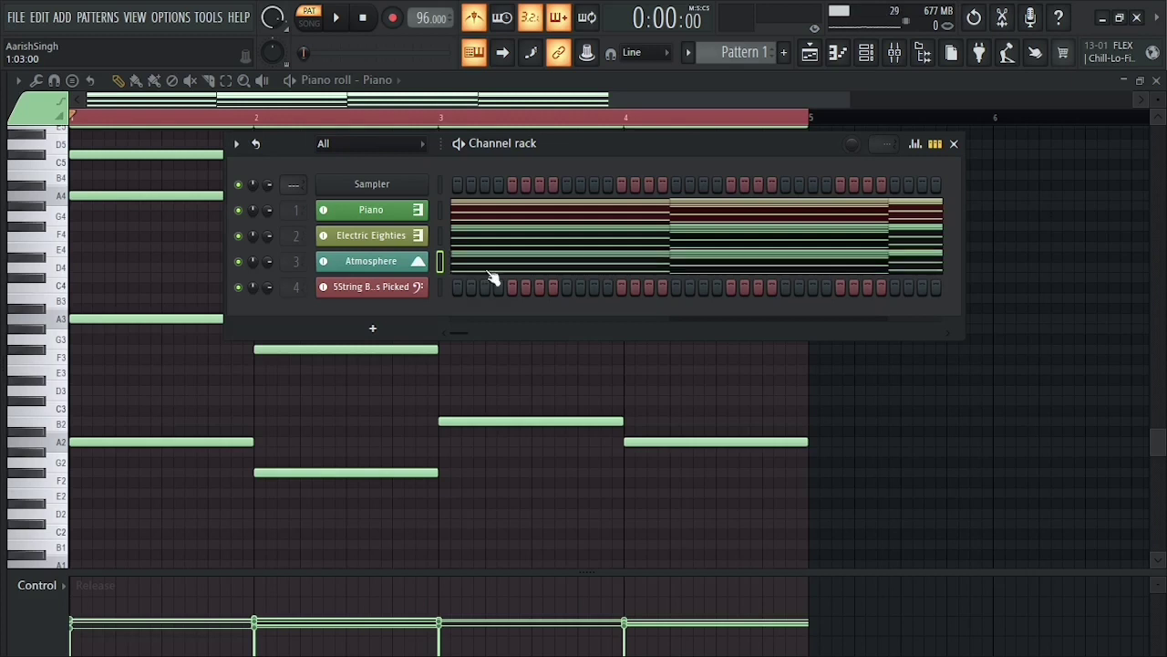
drag(637, 144, 653, 143)
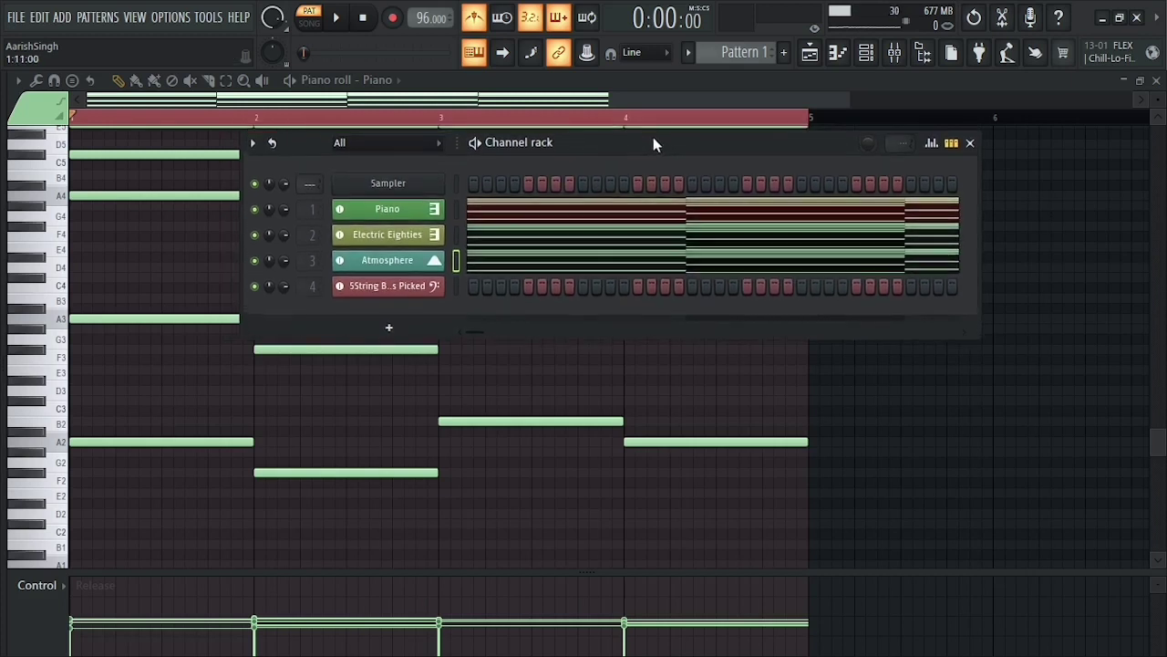
key(space)
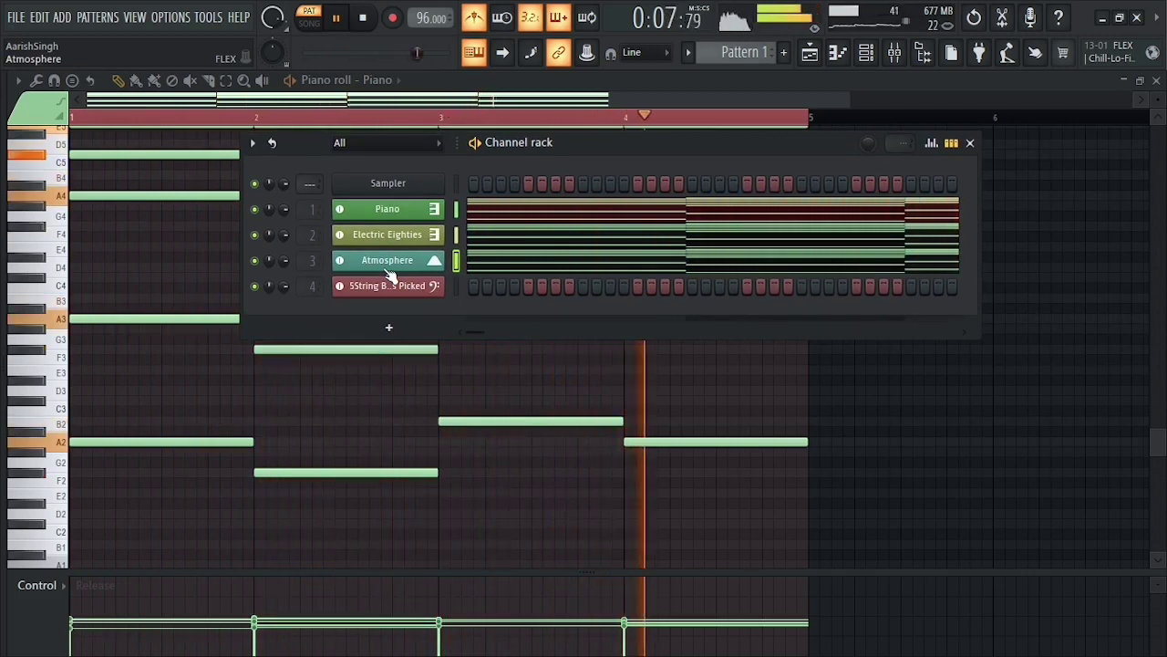
key(space)
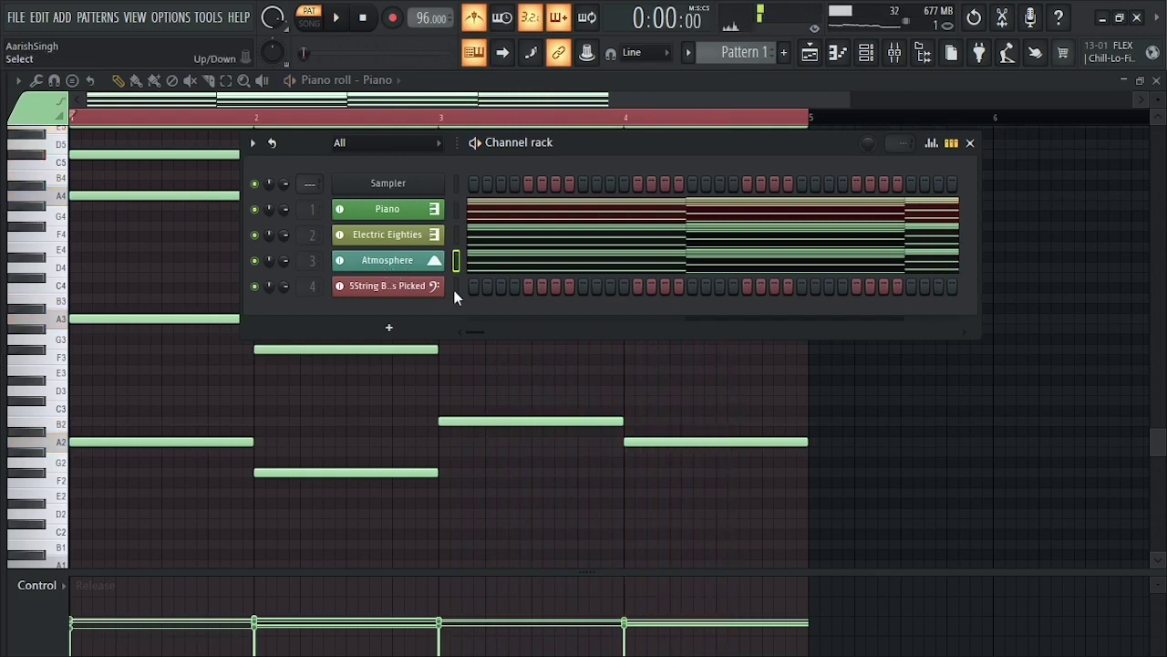
Copy the lowest bass notes from Atmosphere into the 5String BopBass Picked piano roll, aligned to start at bar 1
click(504, 270)
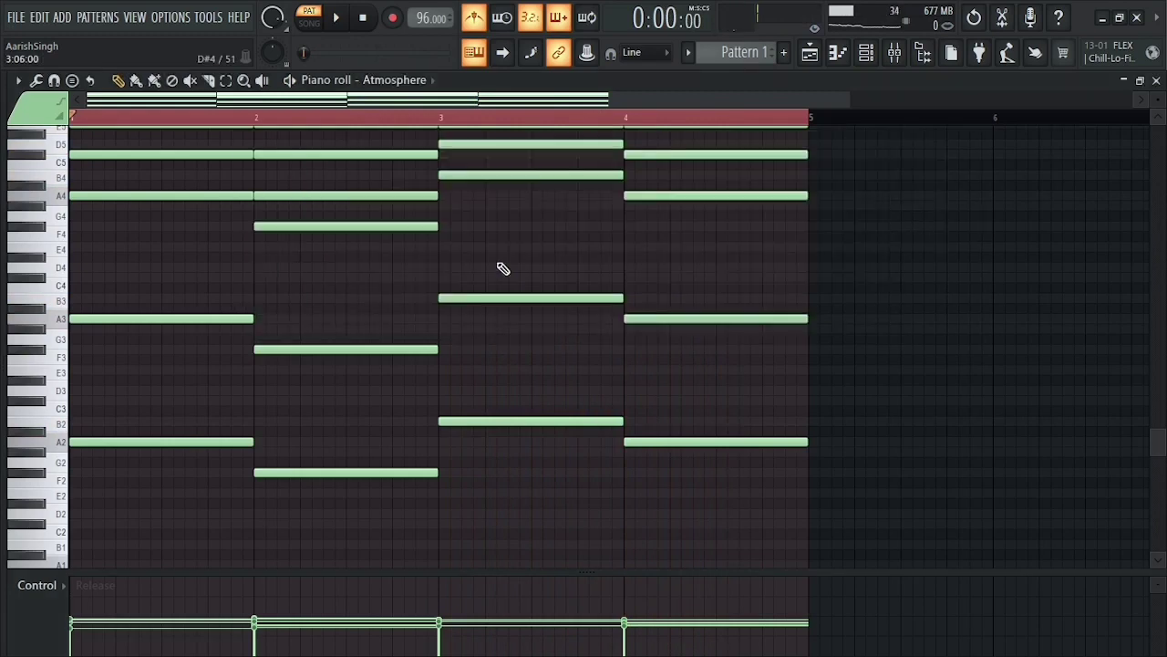
scroll(547, 274, down, 3)
drag(825, 298, 143, 409)
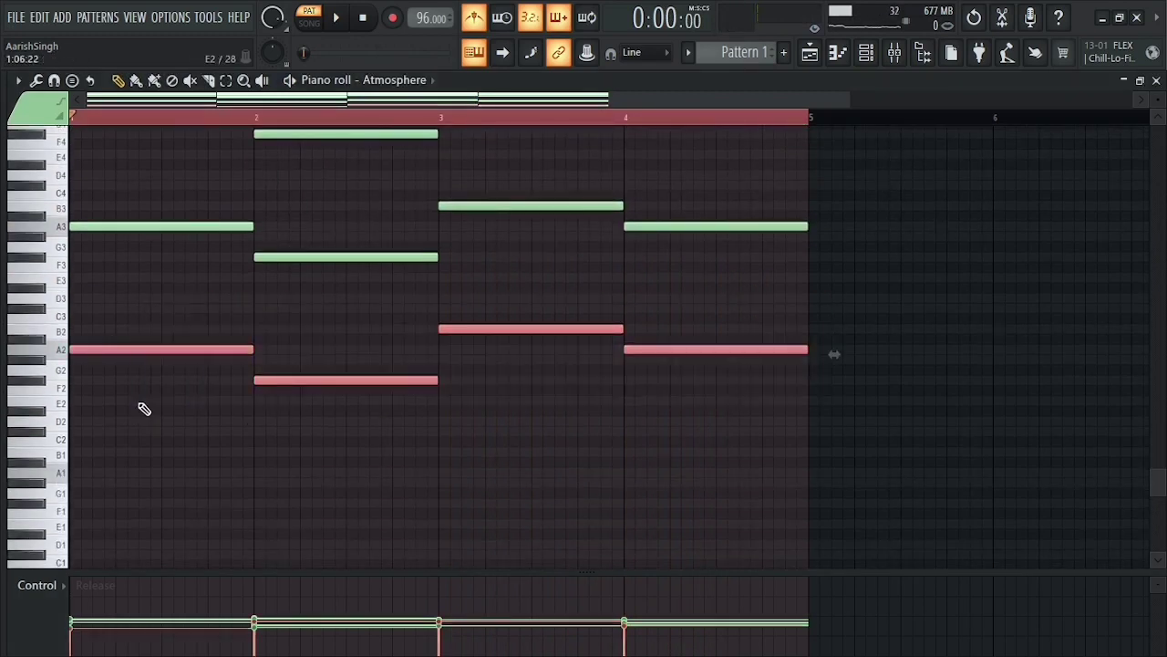
click(866, 52)
right_click(429, 288)
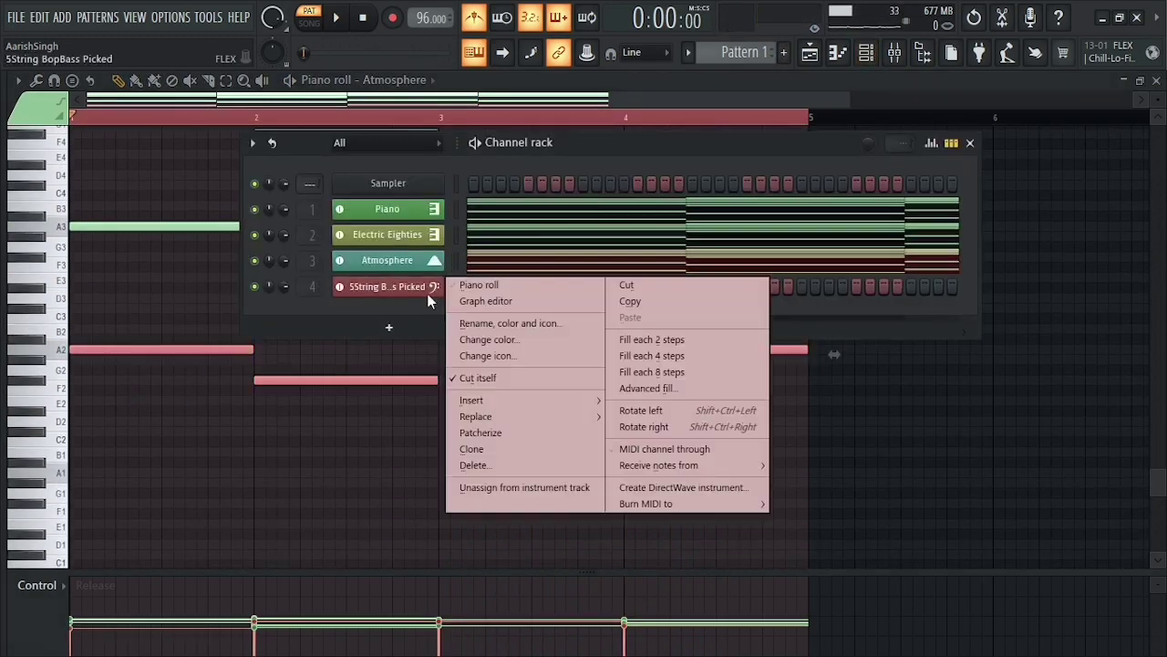
click(467, 286)
key(ctrl+v)
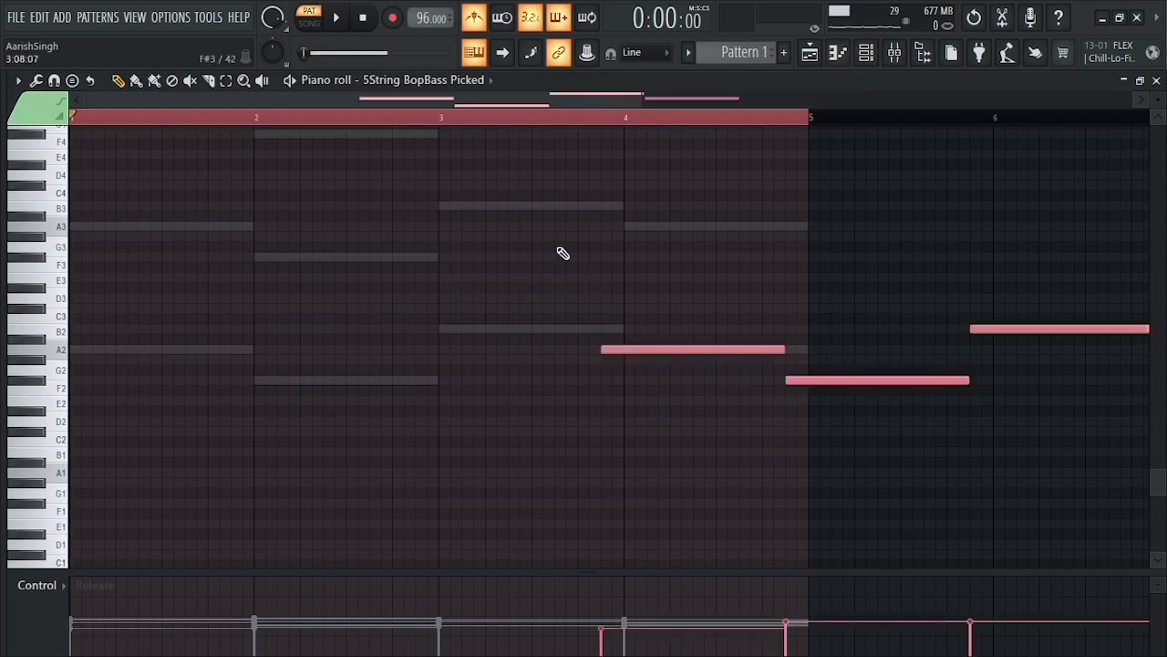
drag(664, 340, 91, 339)
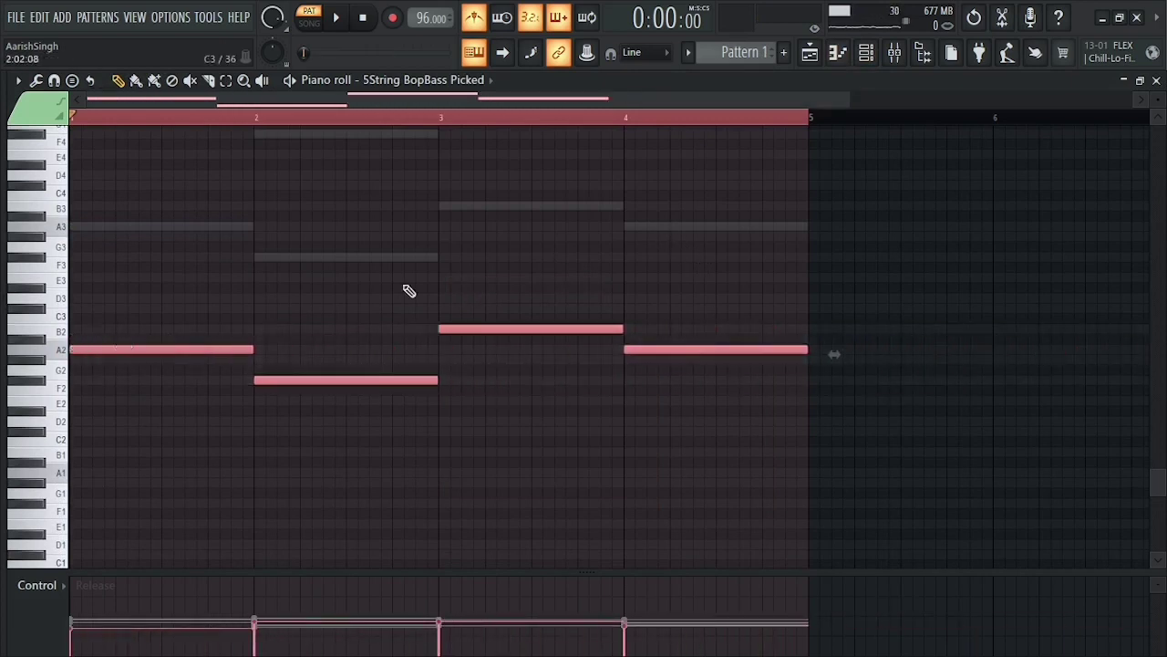
Briefly view the 5String BopBass Picked instrument, and show the channel rack over the playlist
click(866, 55)
click(401, 287)
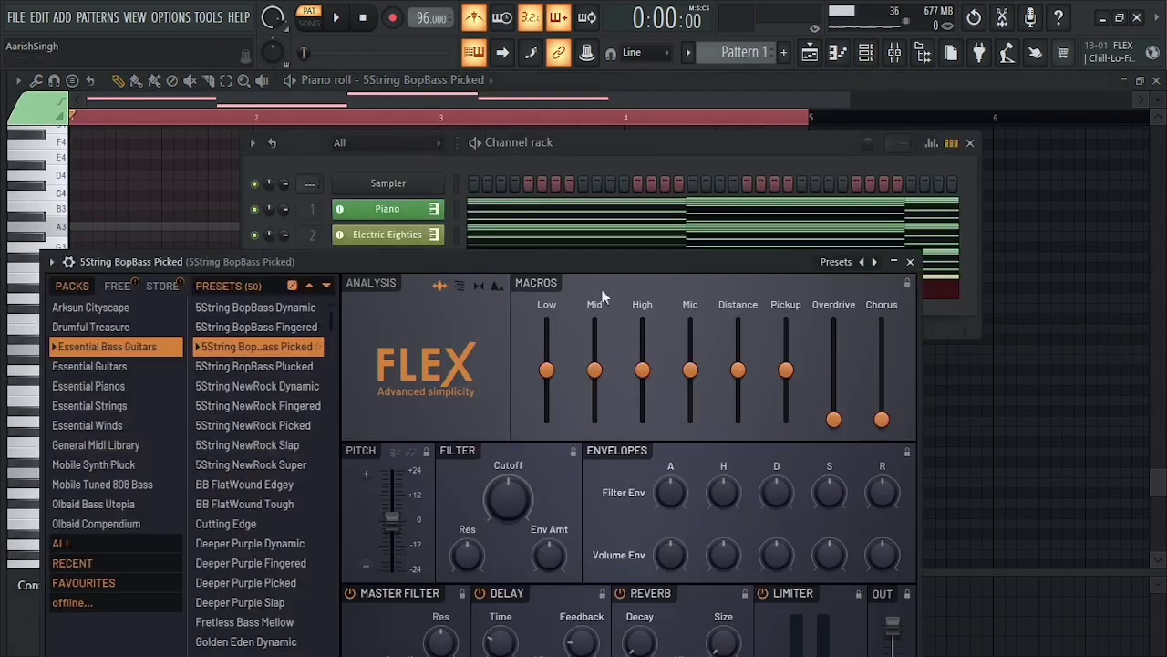
click(909, 262)
click(810, 53)
click(869, 58)
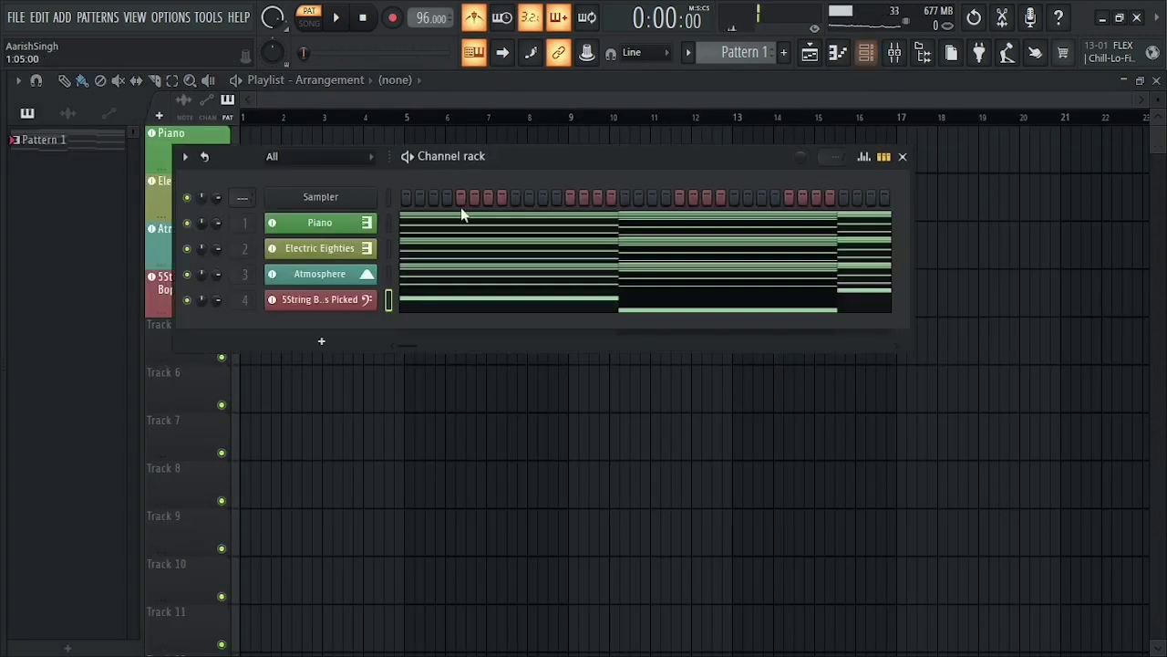
drag(563, 156, 659, 138)
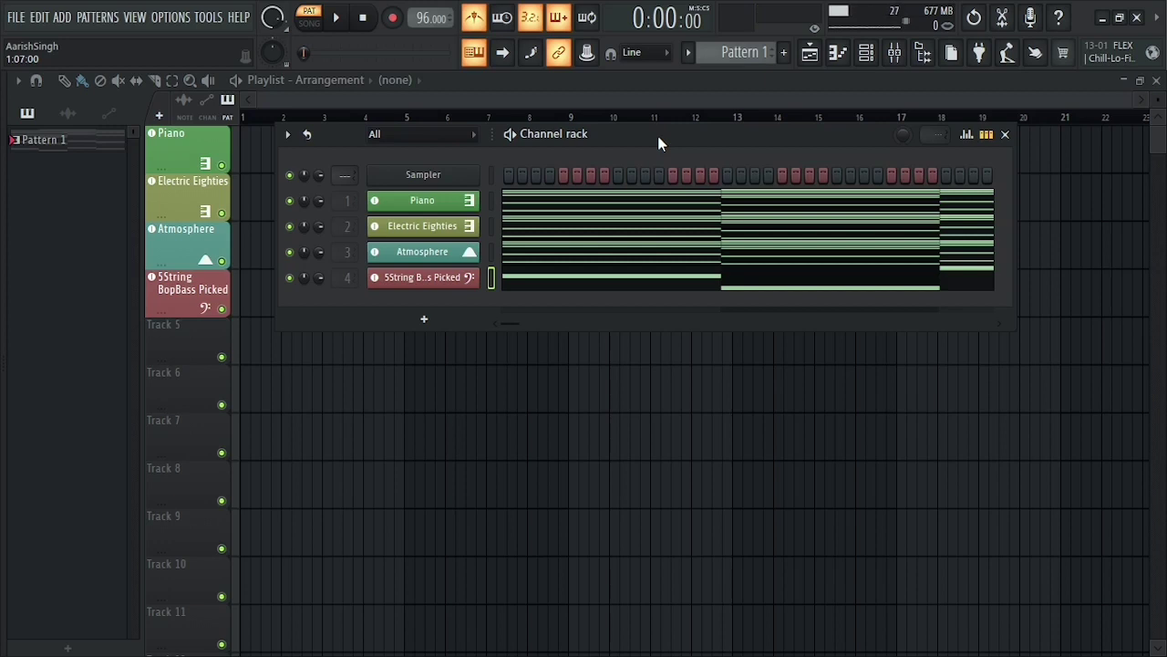
Open the browser to the Kicks folder under Drum One Shots in the Endlessly Reggaeton Sound Kit
key(alt+F8)
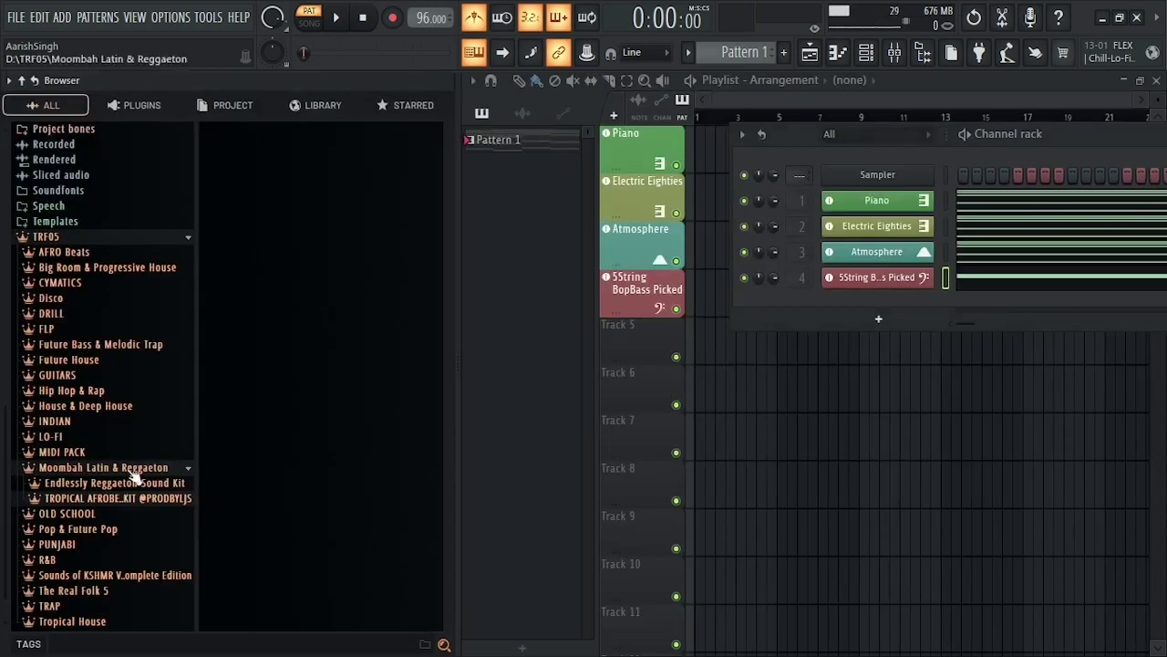
click(87, 485)
click(119, 480)
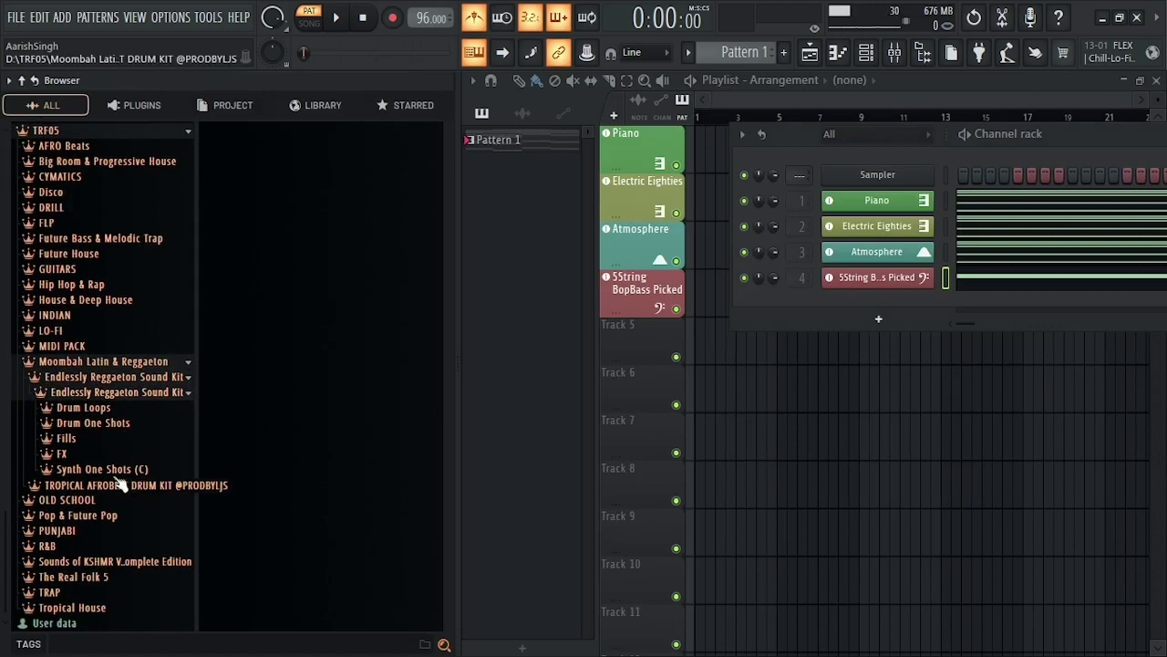
click(104, 425)
click(73, 392)
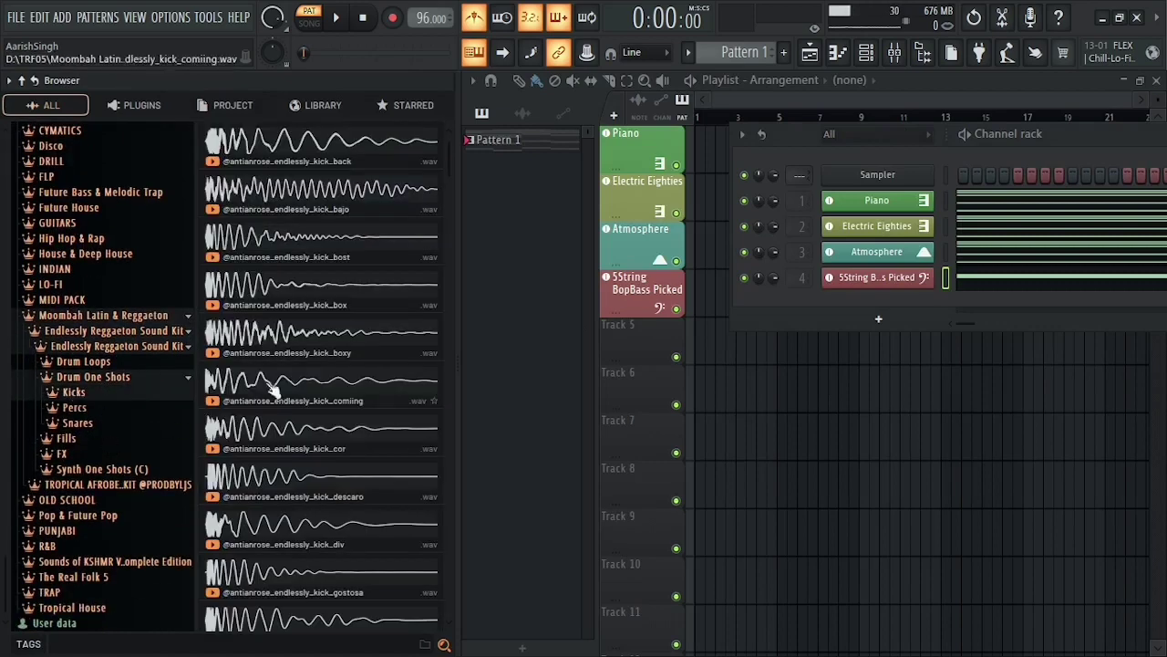
Audition the kick samples from boxy through hardy against the playing pattern
key(alt+F8)
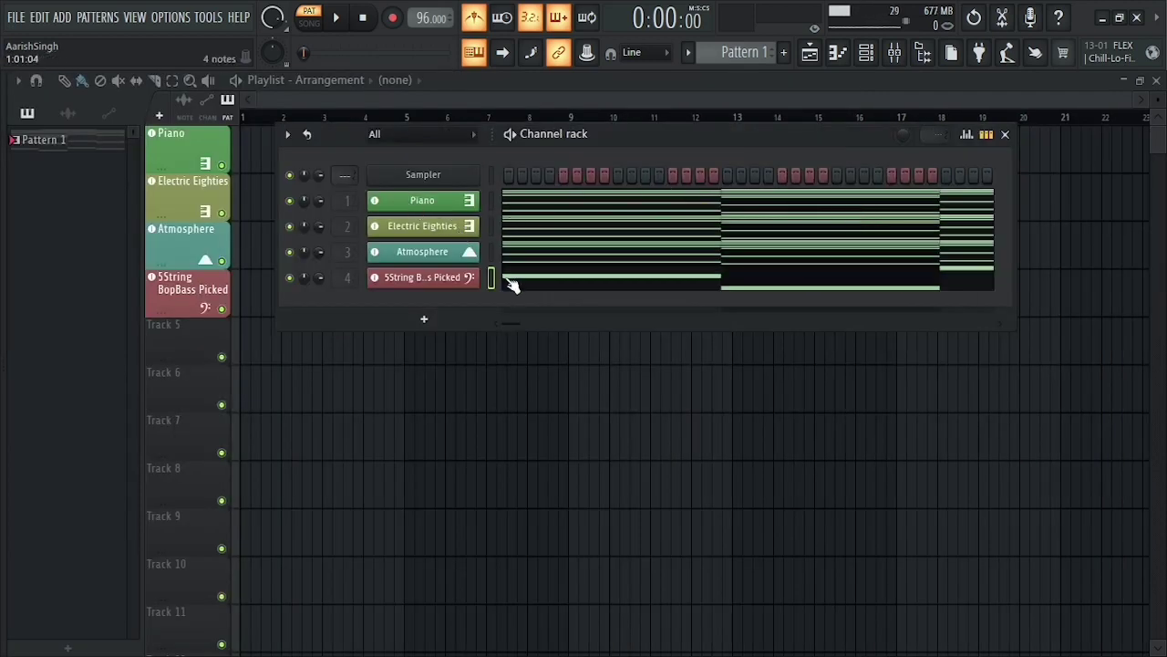
key(alt+F8)
key(space)
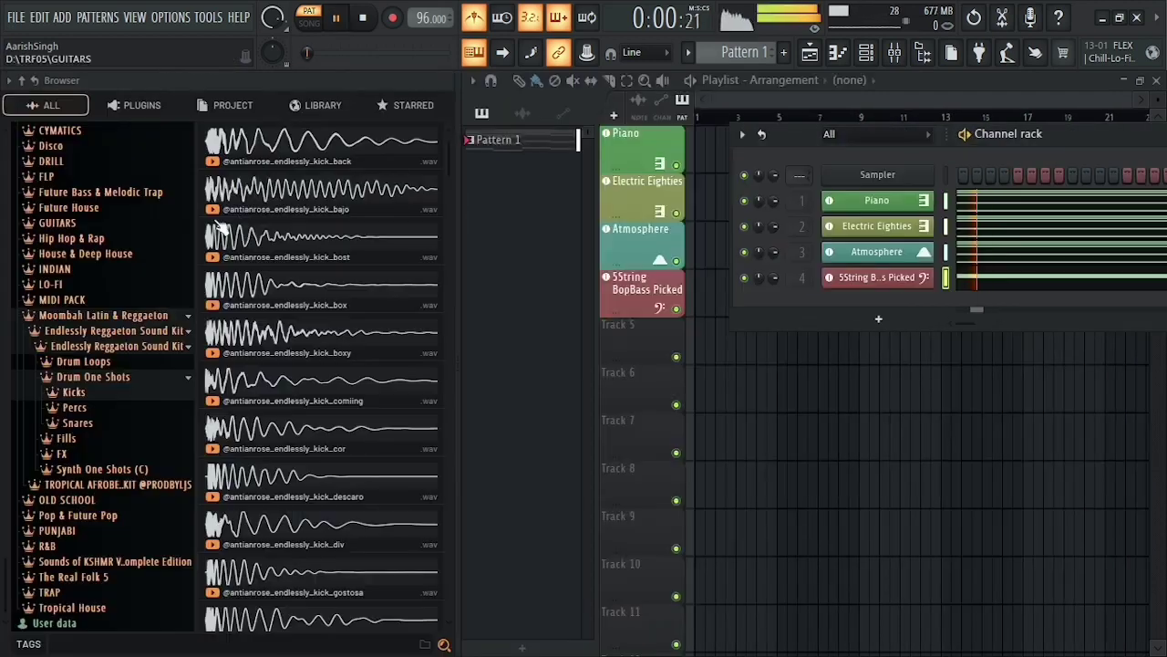
click(288, 338)
click(299, 393)
click(329, 433)
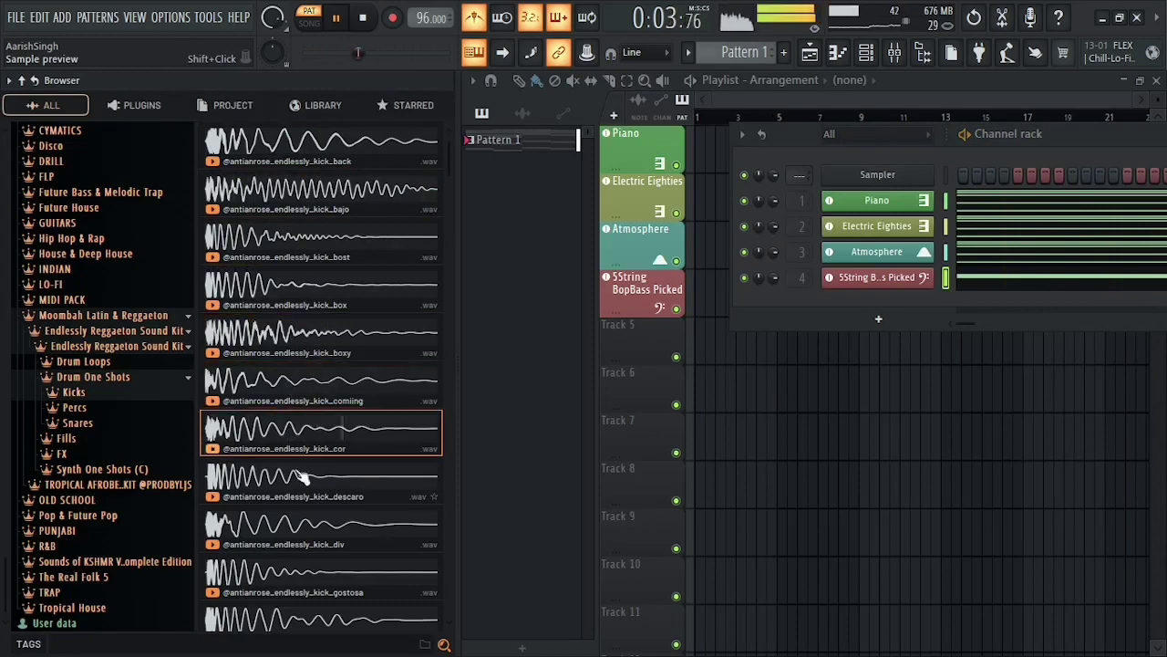
click(300, 476)
scroll(310, 437, down, 4)
click(282, 346)
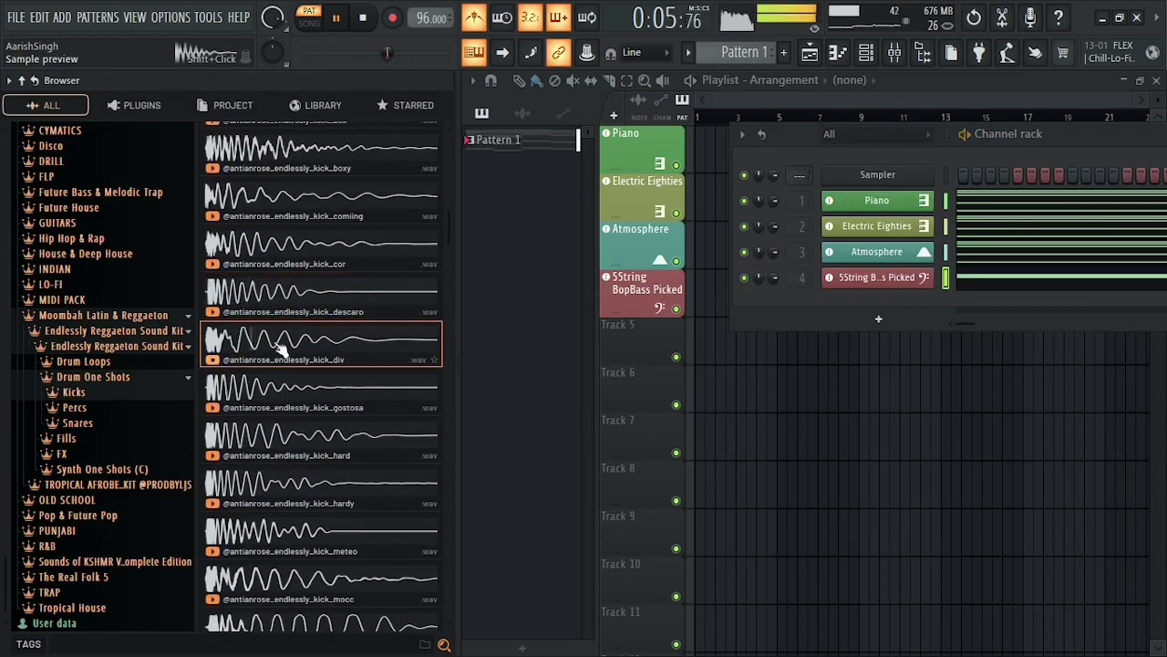
click(310, 397)
click(296, 444)
key(space)
click(297, 488)
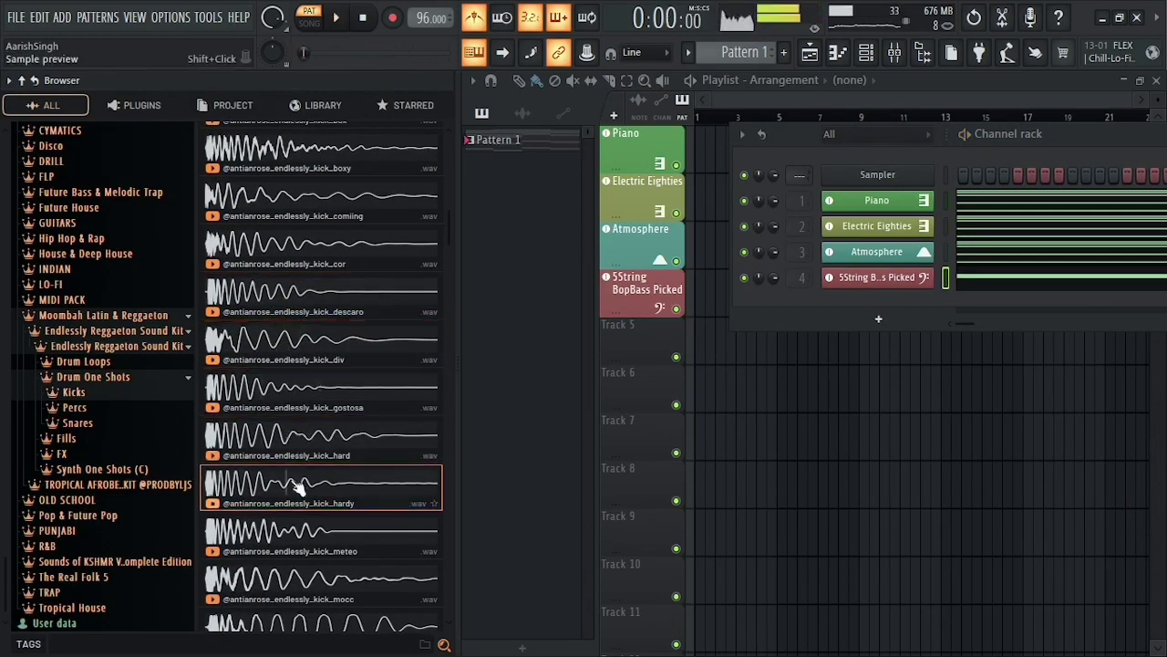
Hide the browser, lower the Piano and Atmosphere channel volumes and adjust the Electric Eighties volume while playing the pattern
key(alt+F8)
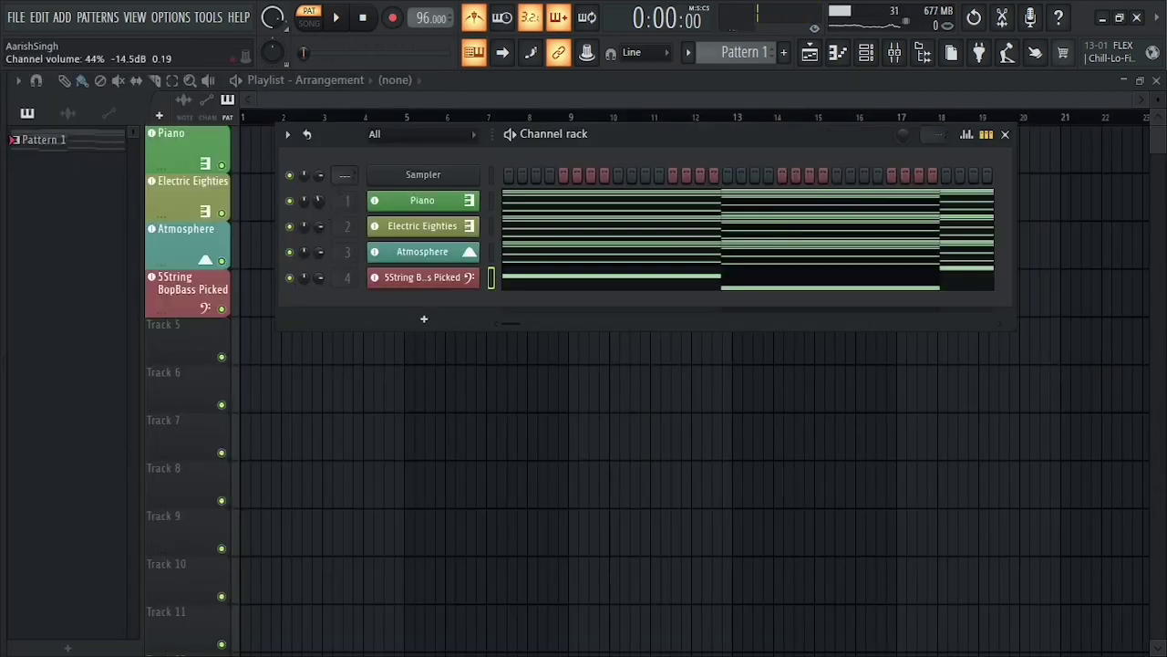
key(space)
drag(319, 257, 320, 311)
key(space)
drag(319, 227, 319, 210)
key(space)
Lower the 5String BopBass Picked channel volume to 54% while the pattern plays
key(space)
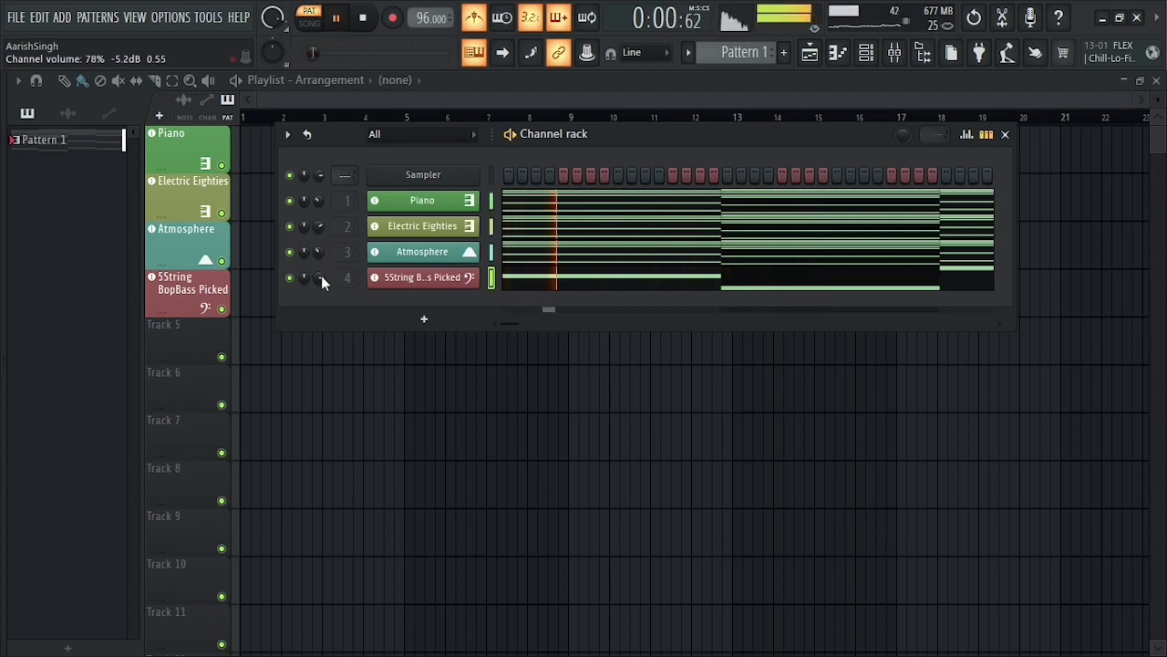
key(space)
key(space)
drag(320, 277, 320, 294)
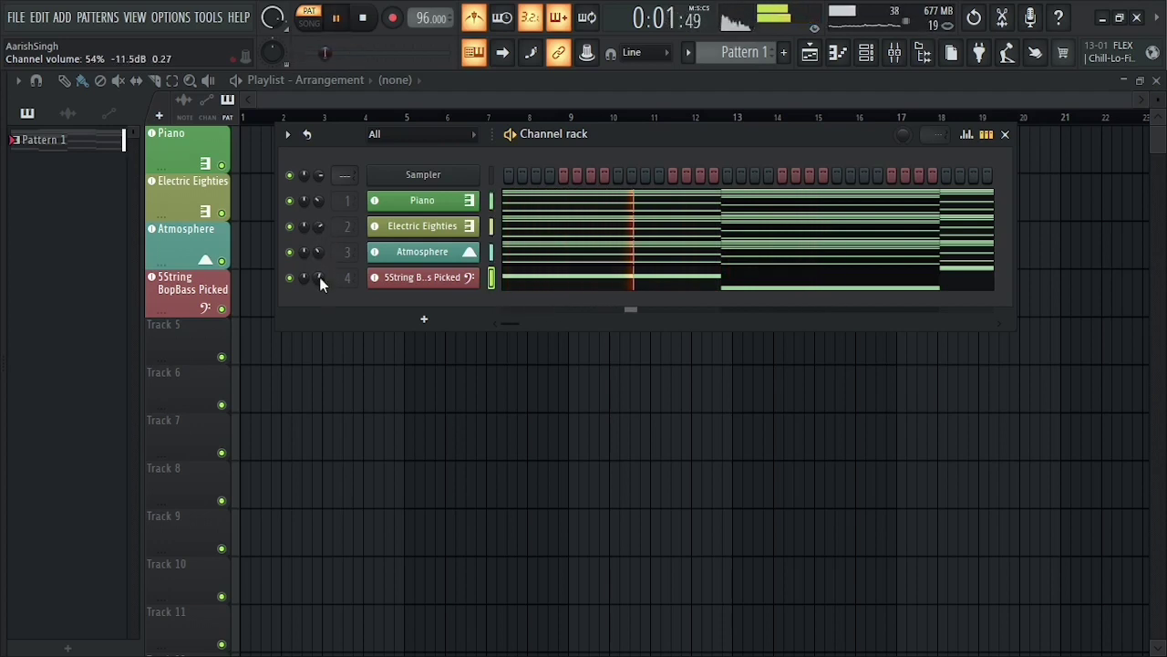
Stop playback, reopen the browser and audition the kick samples from gostosa through punch
key(space)
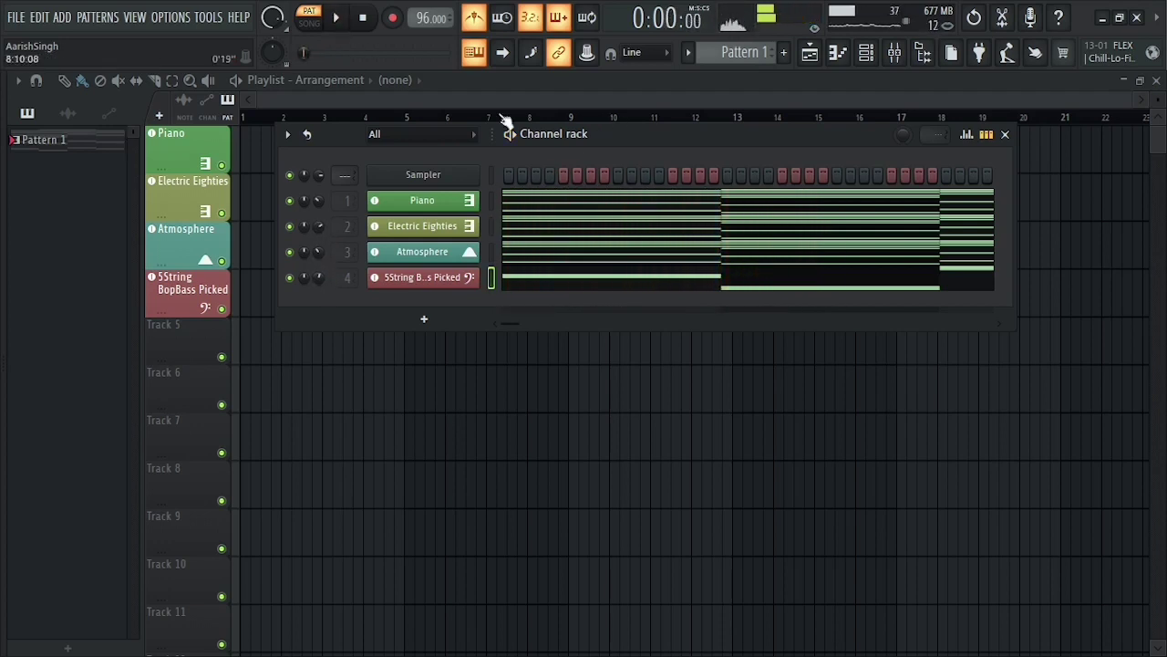
key(alt+F8)
click(292, 390)
click(301, 438)
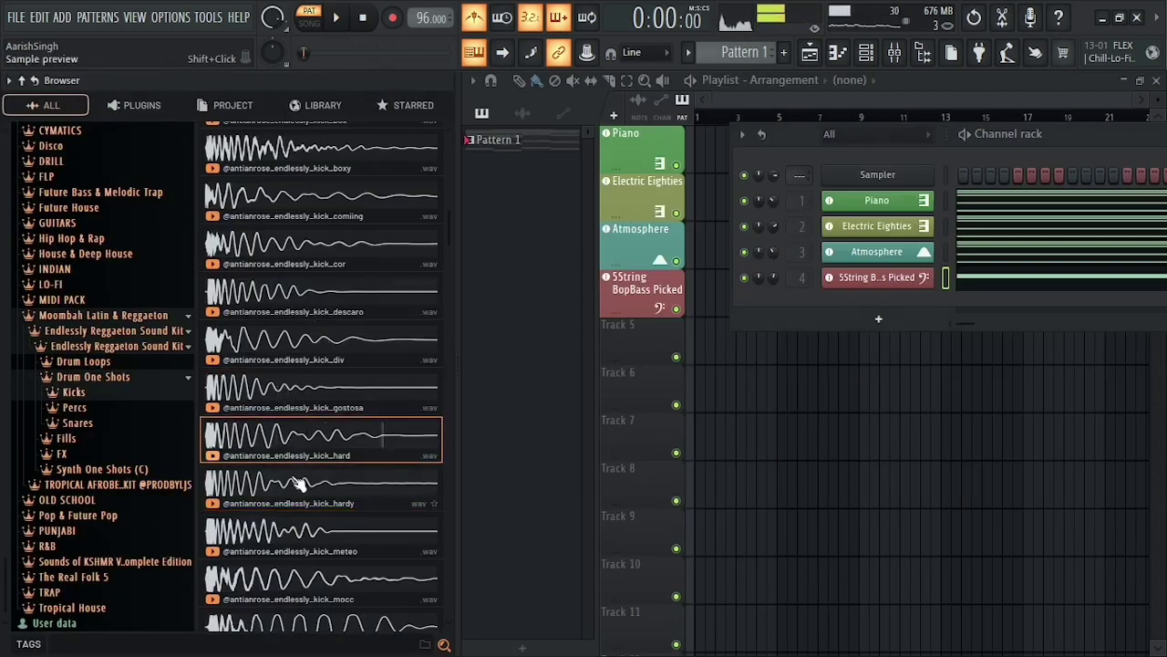
click(300, 483)
click(314, 532)
scroll(310, 447, down, 3)
click(311, 447)
click(277, 409)
click(296, 454)
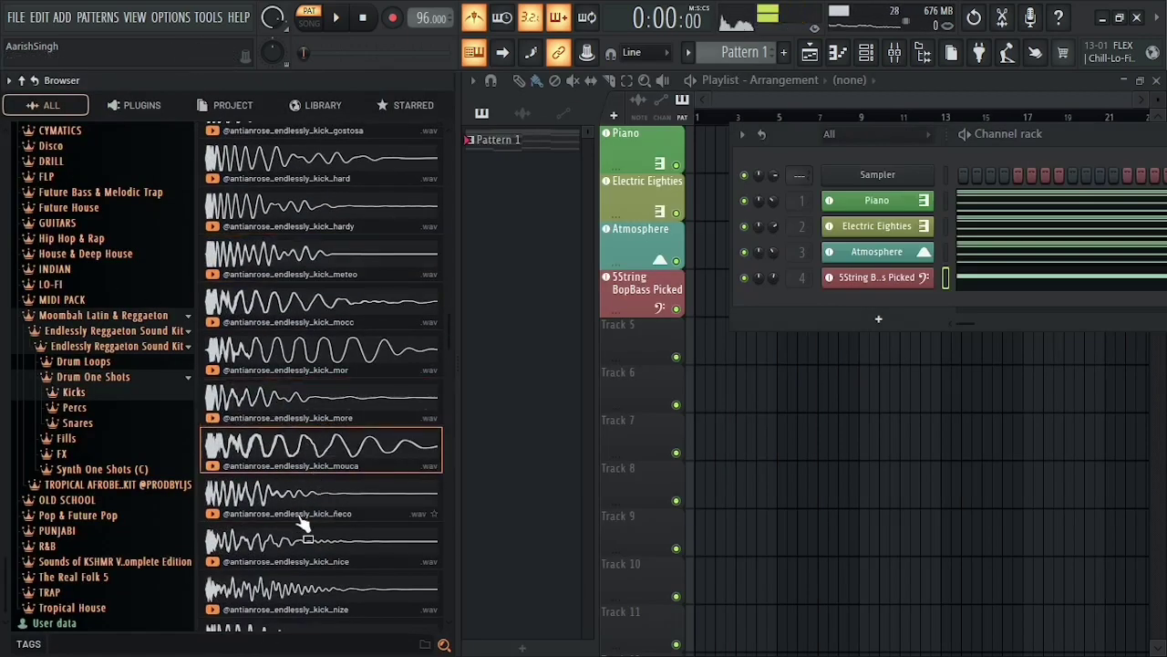
click(298, 517)
scroll(300, 520, down, 3)
click(307, 430)
click(311, 456)
Audition the kick samples from quete through snack against the playing pattern
key(space)
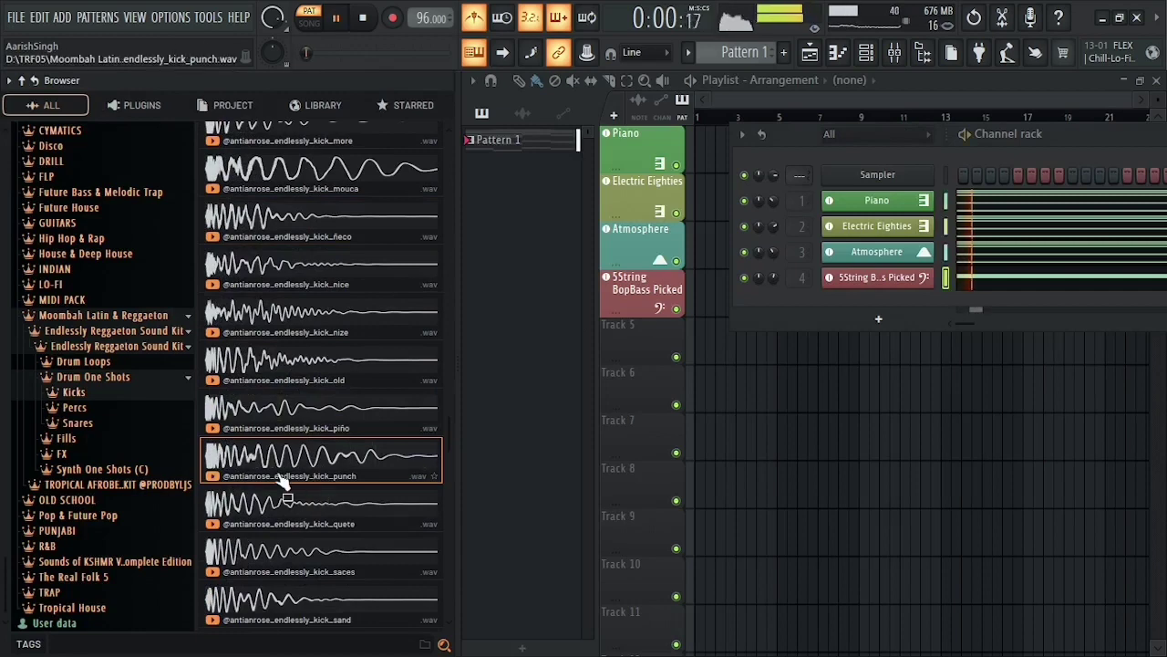
click(290, 507)
scroll(290, 507, down, 2)
click(295, 372)
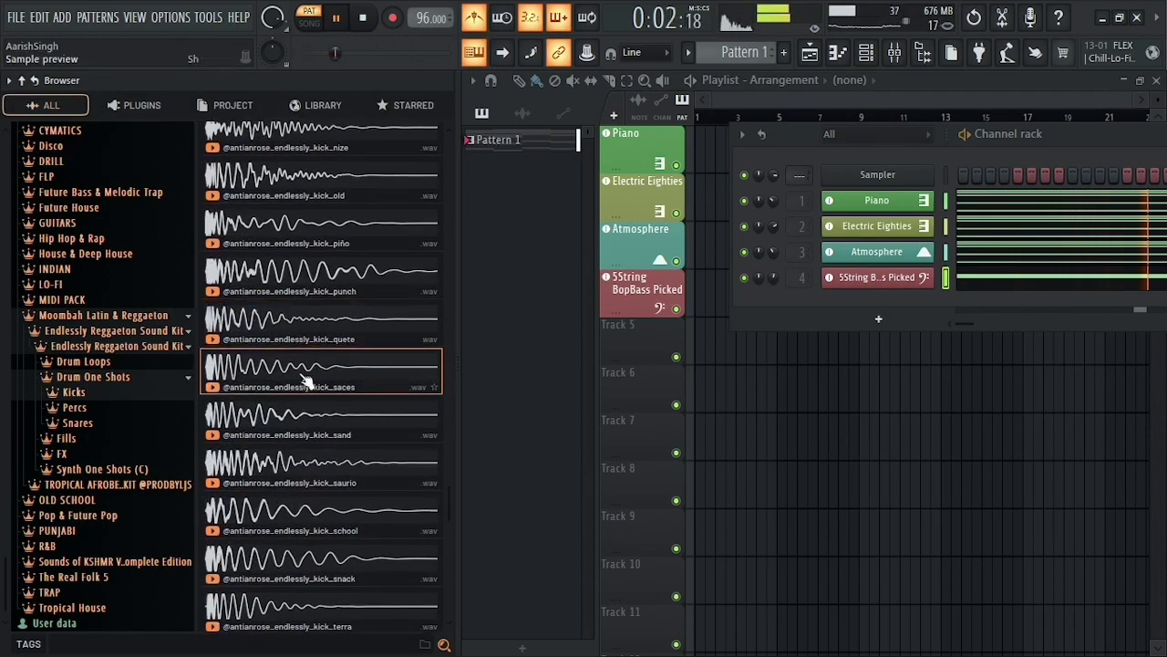
click(300, 417)
click(304, 473)
click(284, 427)
click(282, 516)
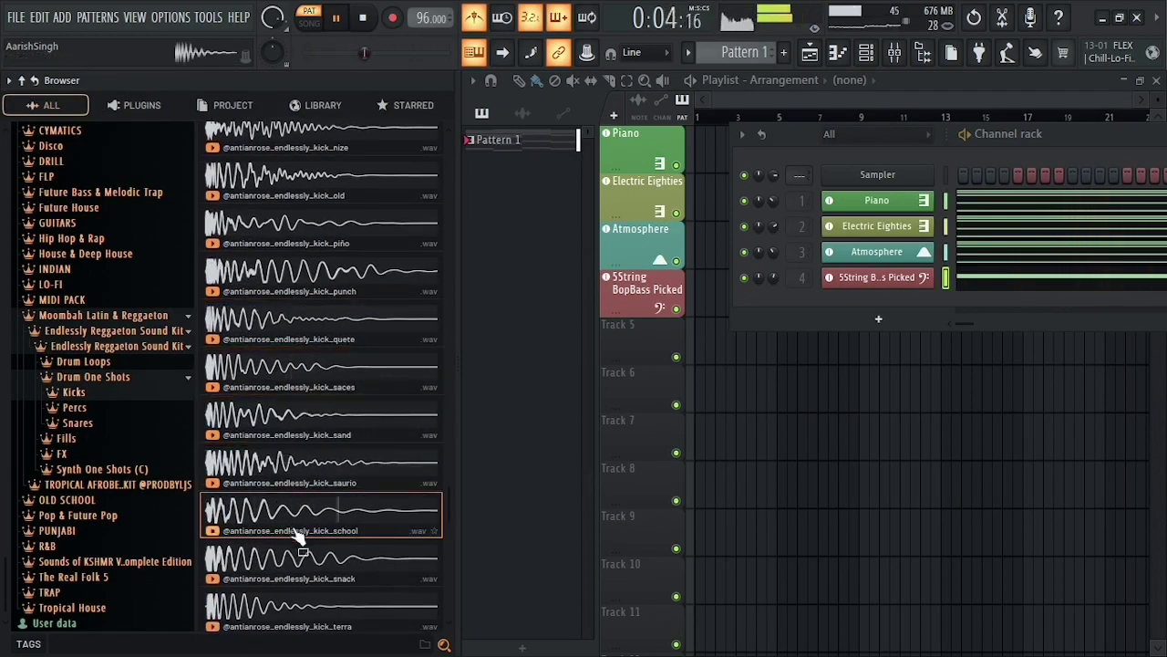
click(290, 560)
scroll(297, 547, down, 3)
key(space)
Compare the kick samples from terra through vainilla, replaying terra and tigo with the pattern stopped
click(282, 484)
click(259, 404)
click(284, 483)
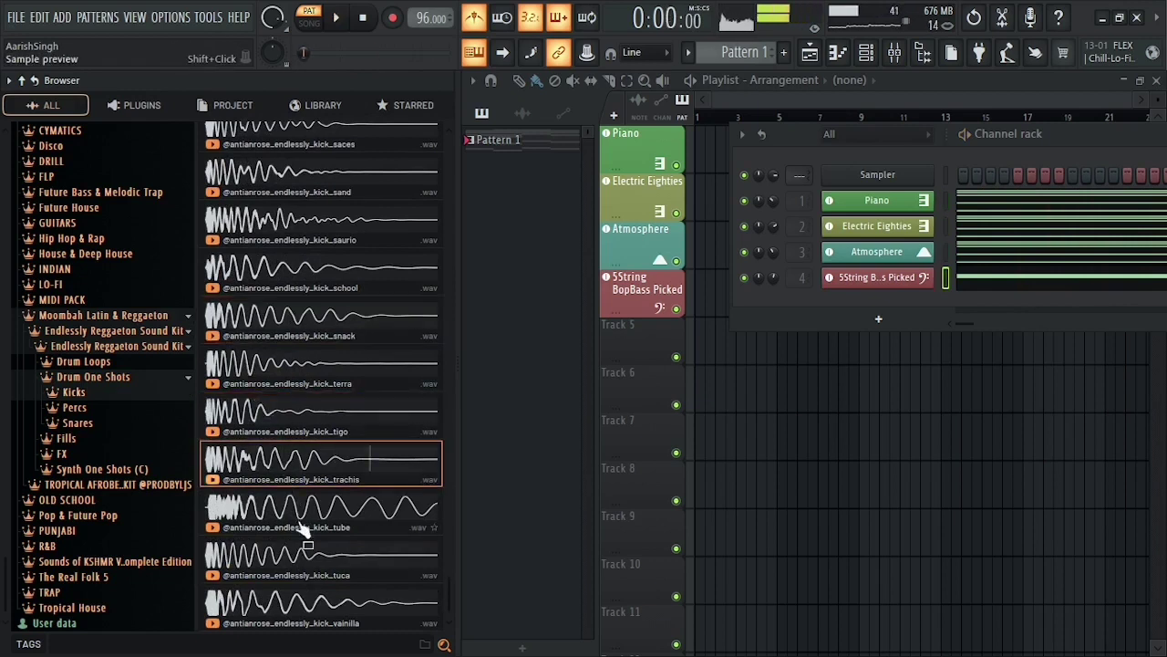
click(297, 524)
click(264, 400)
click(275, 381)
click(273, 411)
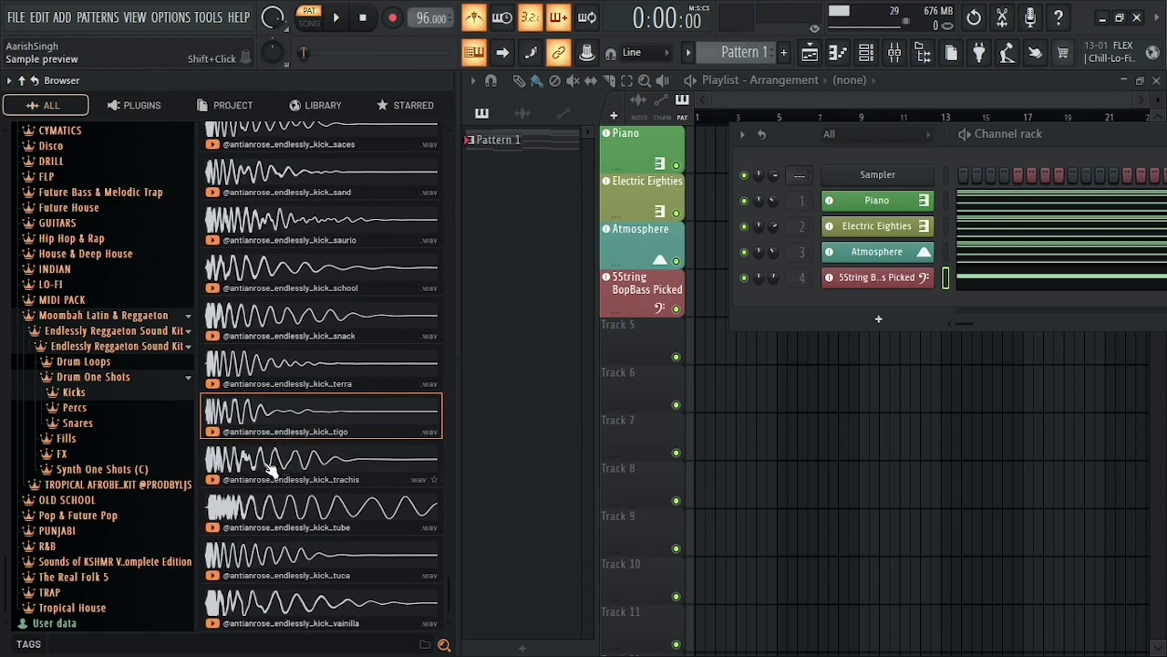
click(271, 468)
click(288, 519)
click(292, 559)
click(296, 598)
click(340, 423)
click(281, 380)
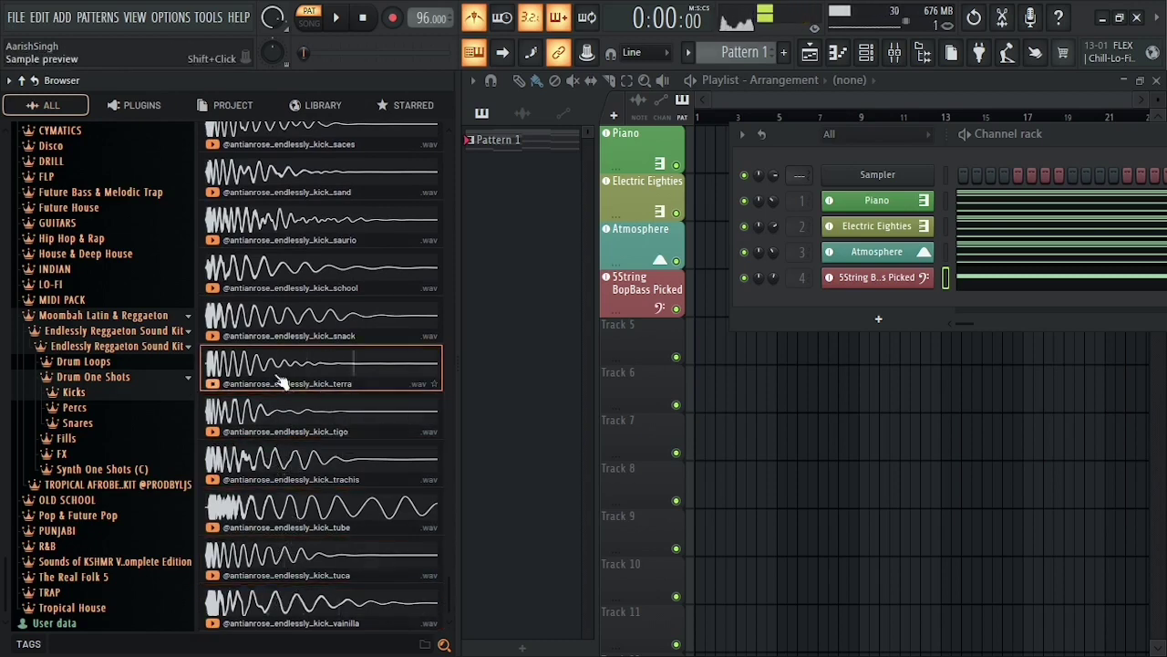
Add the kick_tigo sample to the channel rack as a new channel
key(space)
click(291, 415)
drag(289, 416, 473, 308)
key(space)
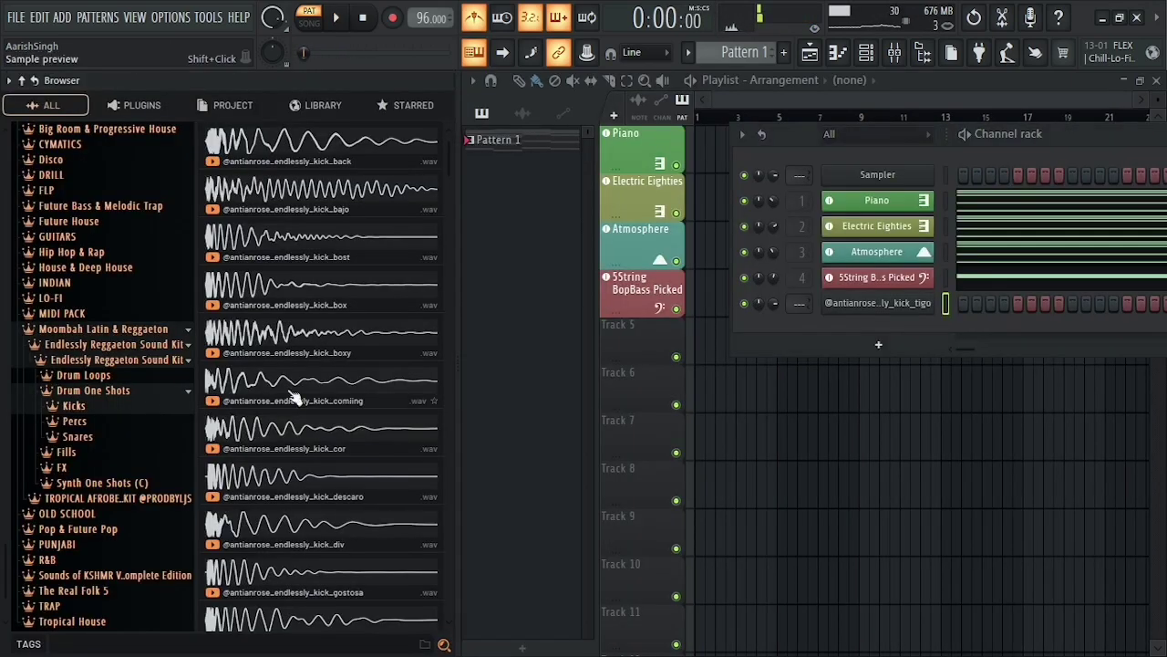
Audition the boxy and box kicks and add kick_box as a new channel below kick_tigo
click(288, 349)
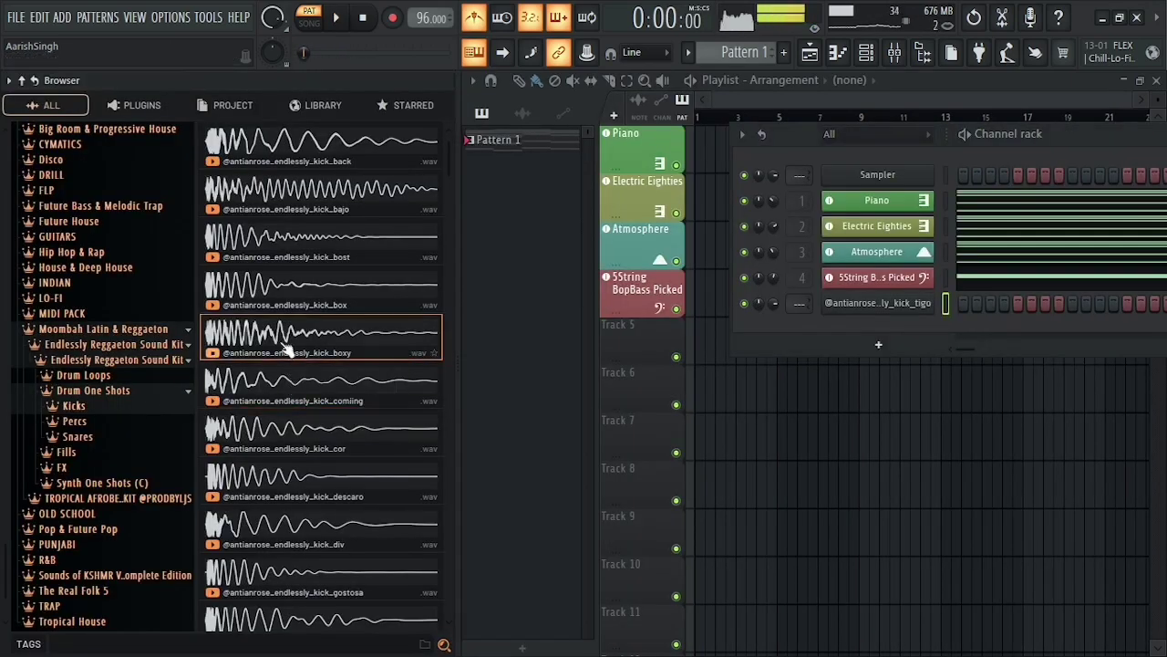
click(296, 300)
drag(296, 299, 486, 333)
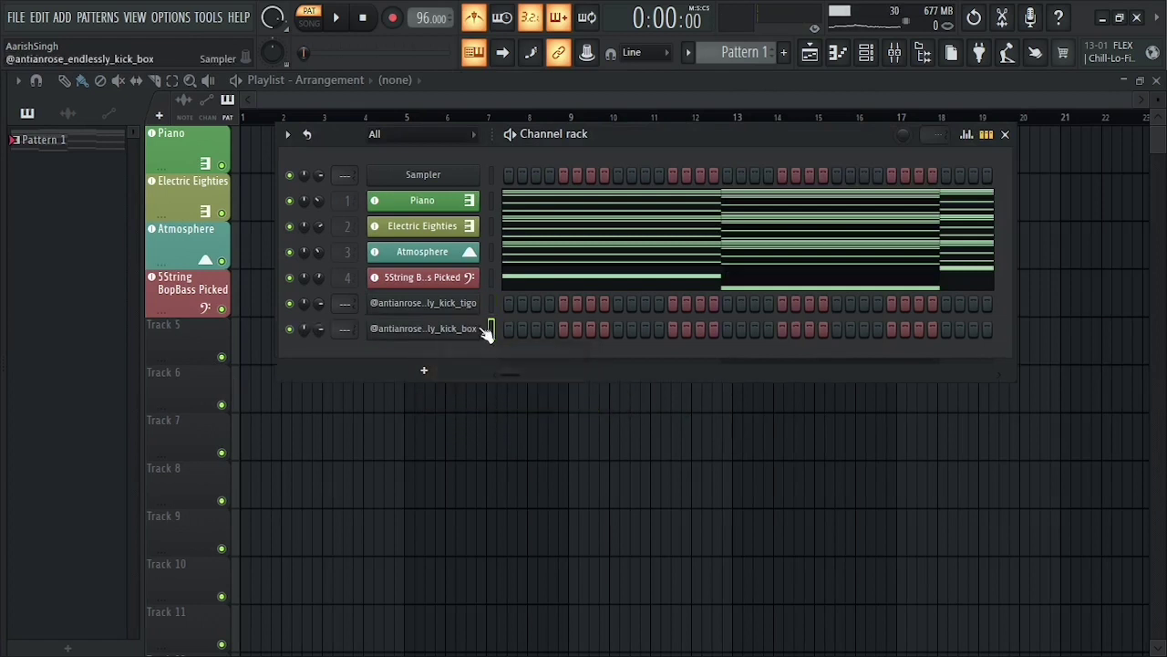
Set the kick_tigo sample's fade out to 100% in its sampler settings
click(445, 308)
drag(390, 404, 389, 370)
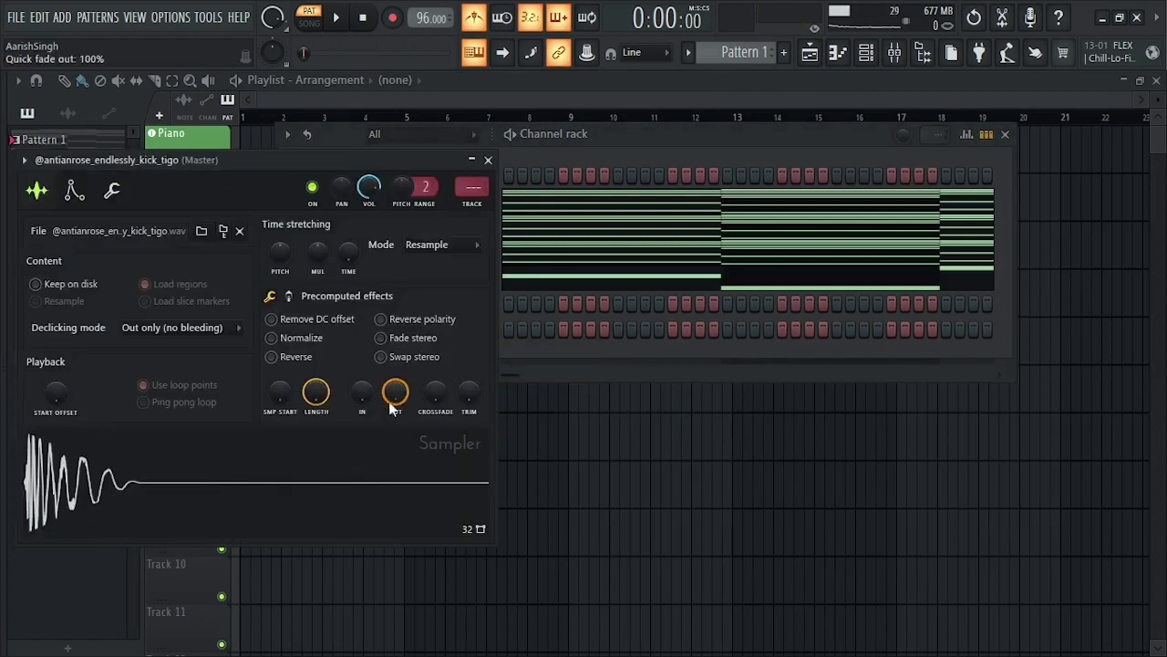
click(488, 161)
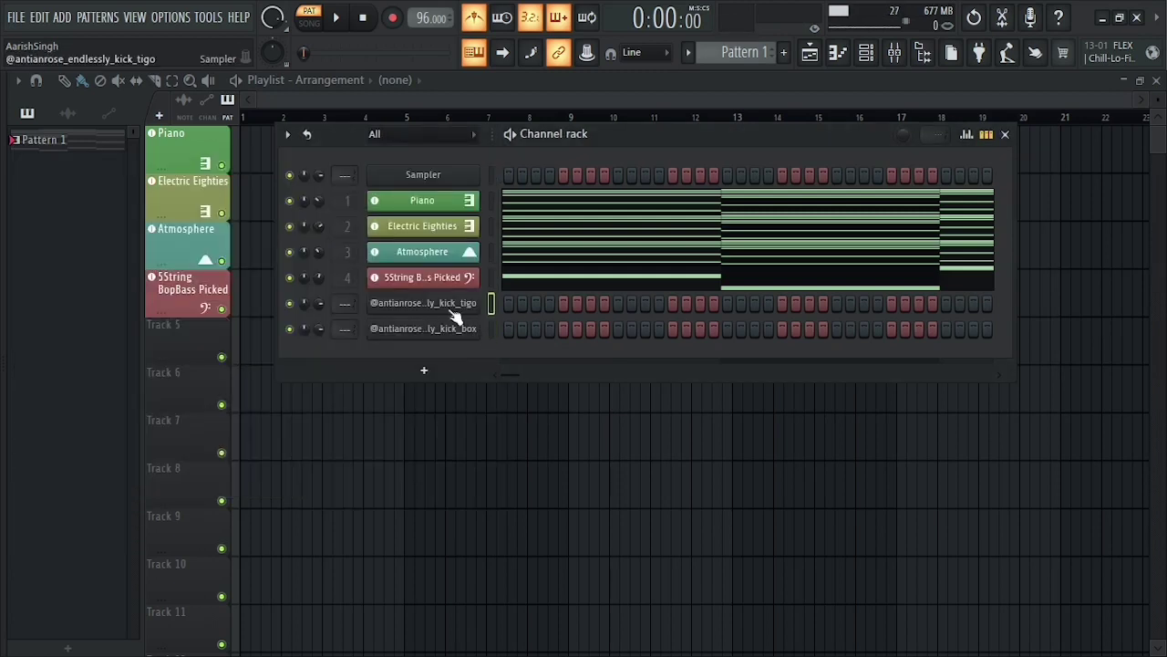
Fill every fourth step of the kick_tigo channel and play the pattern briefly
right_click(443, 310)
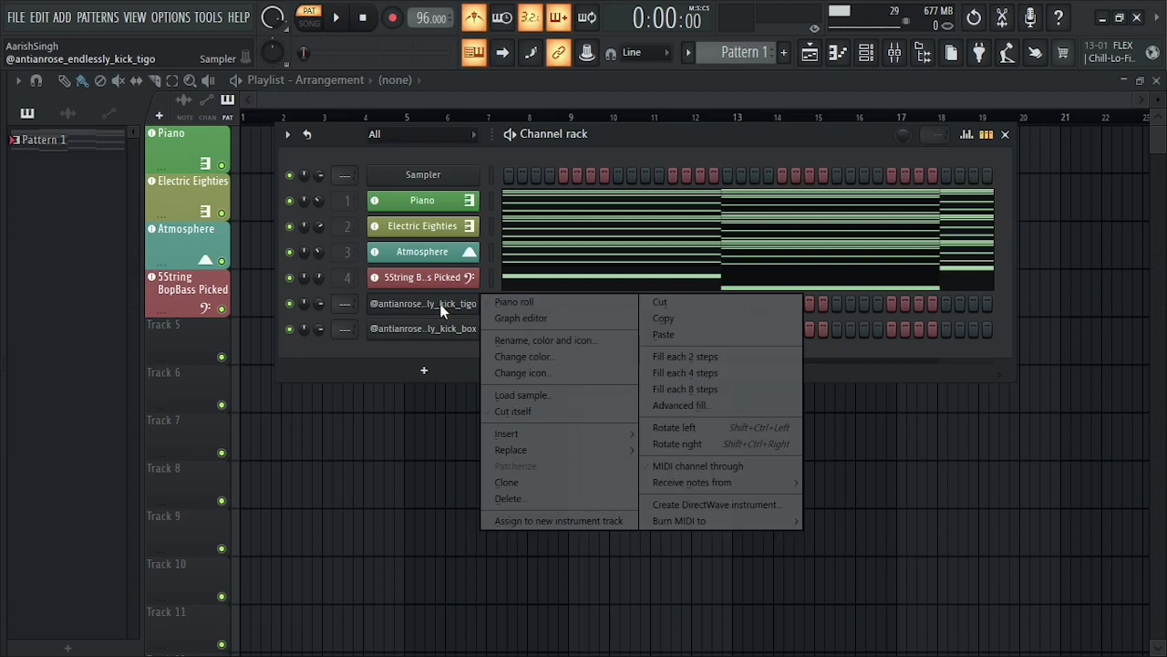
click(703, 374)
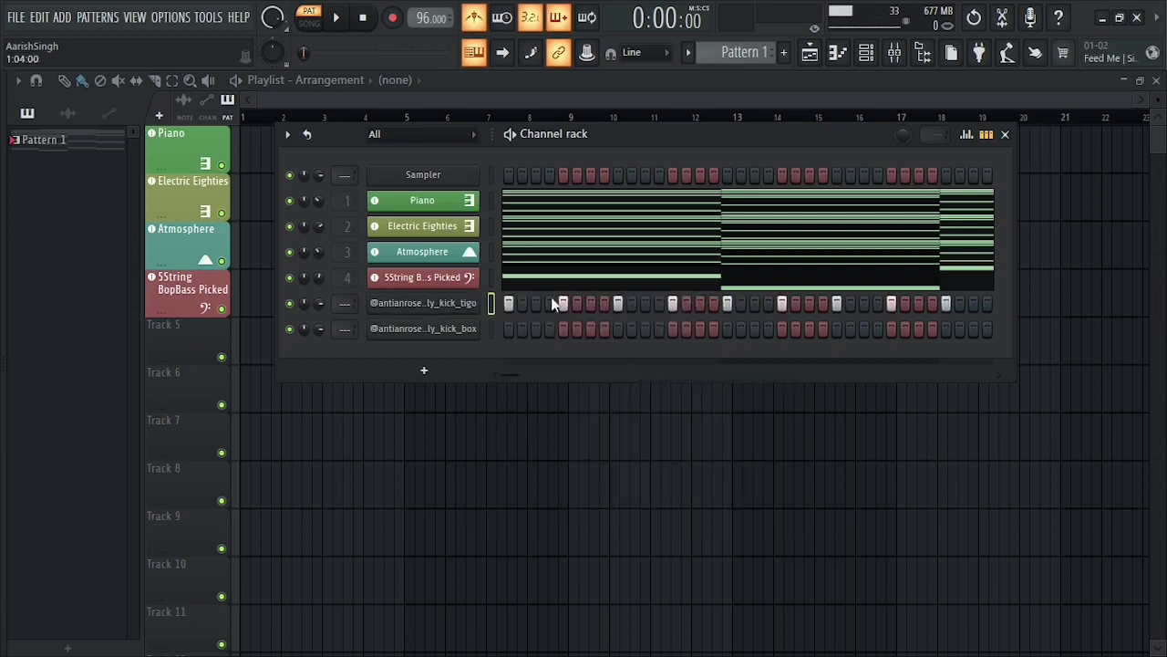
key(space)
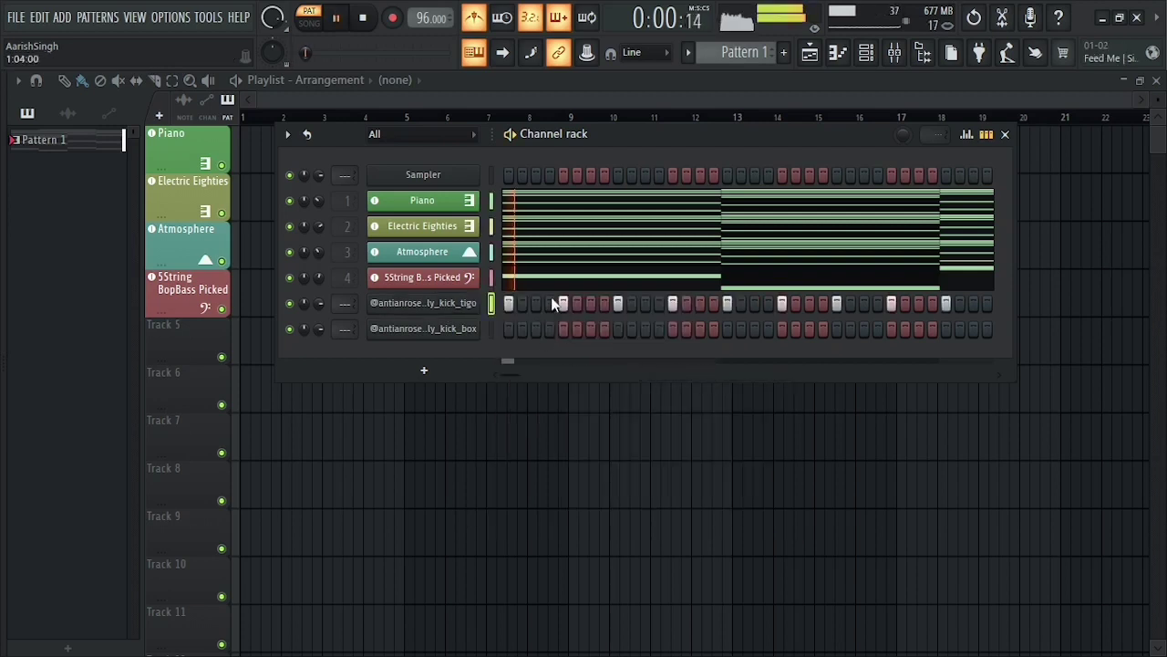
key(space)
Fill every fourth step of the kick_box channel and play the pattern with both kicks
right_click(476, 328)
click(690, 398)
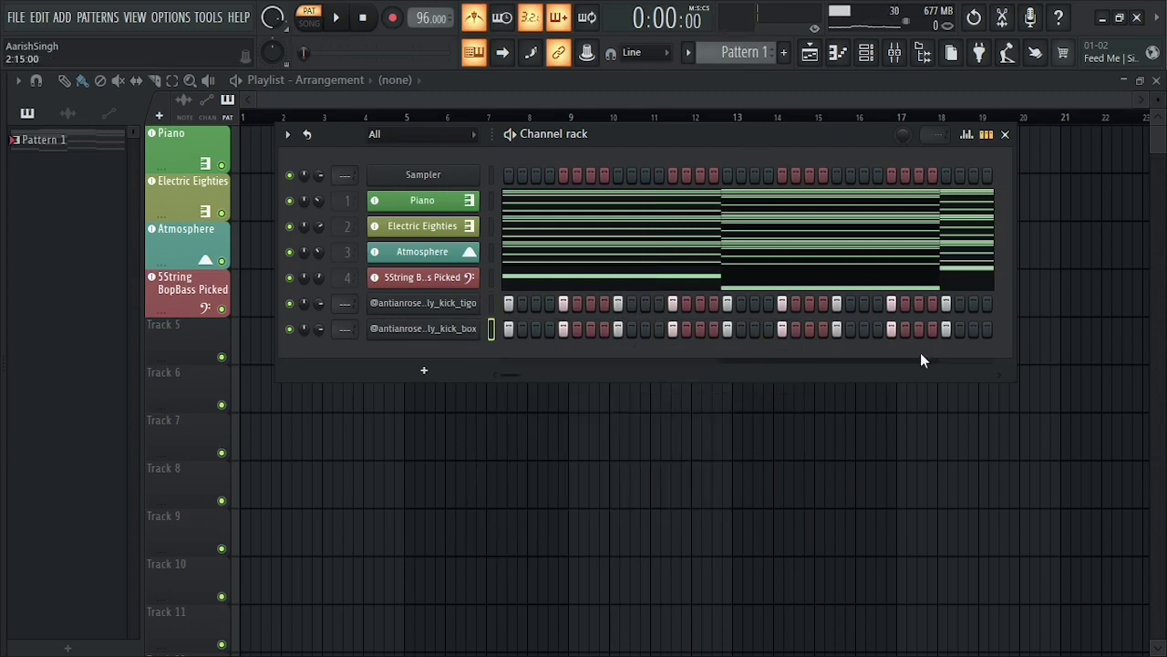
key(space)
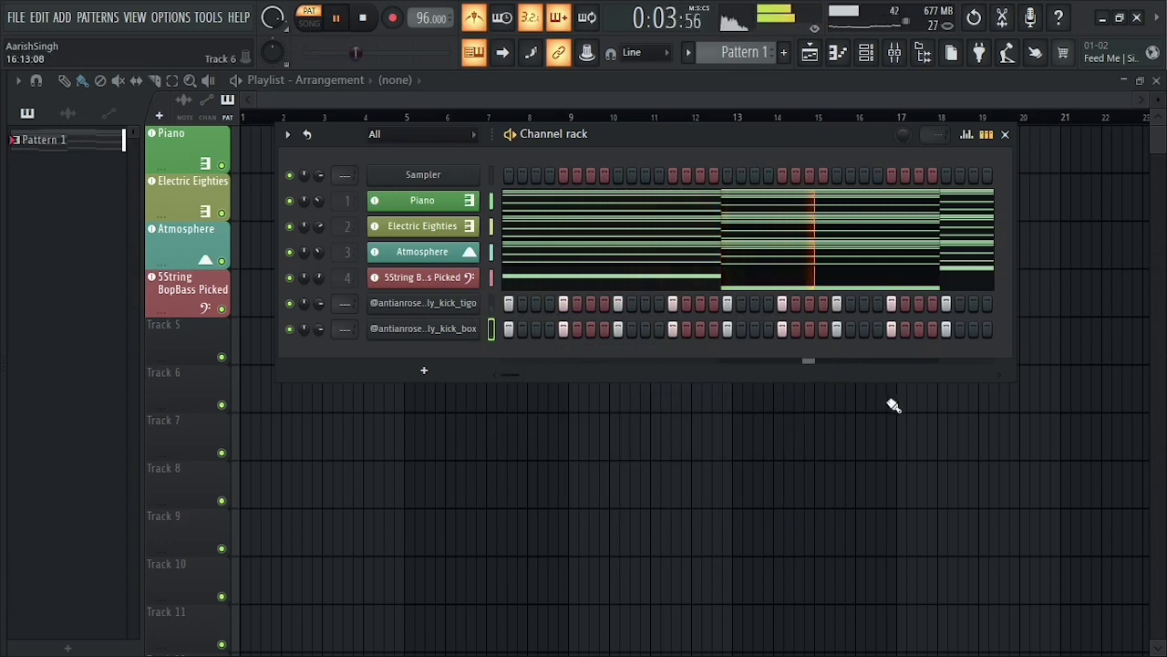
Stop playback and add an extra hit on step 31 of both kick channels
key(space)
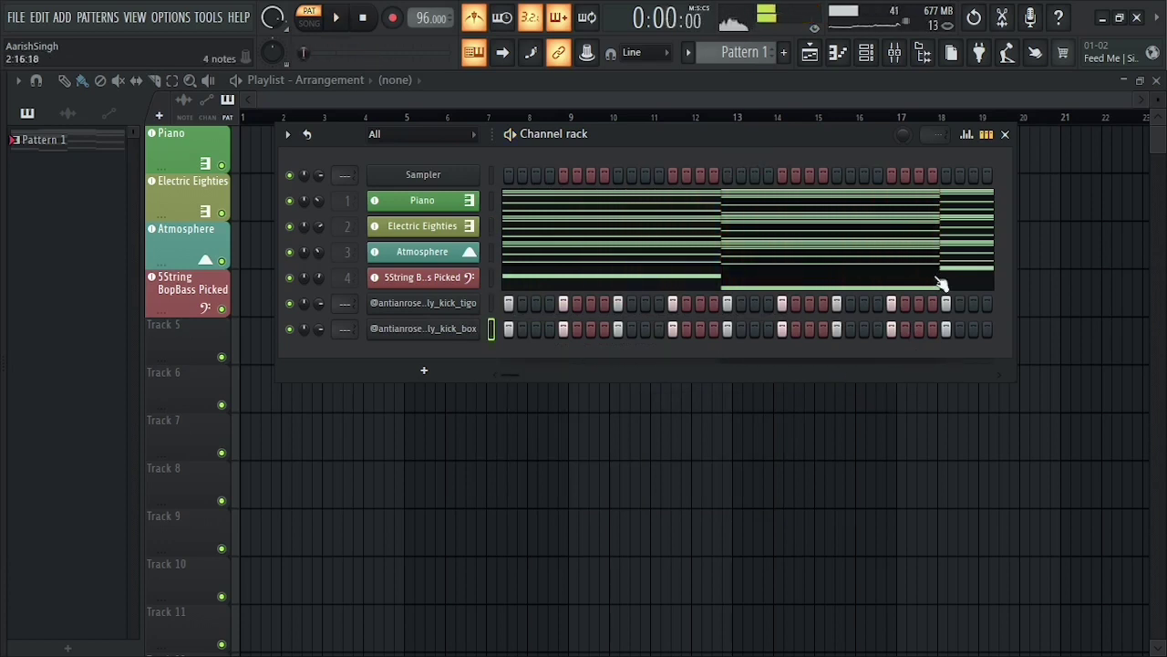
click(918, 328)
click(919, 303)
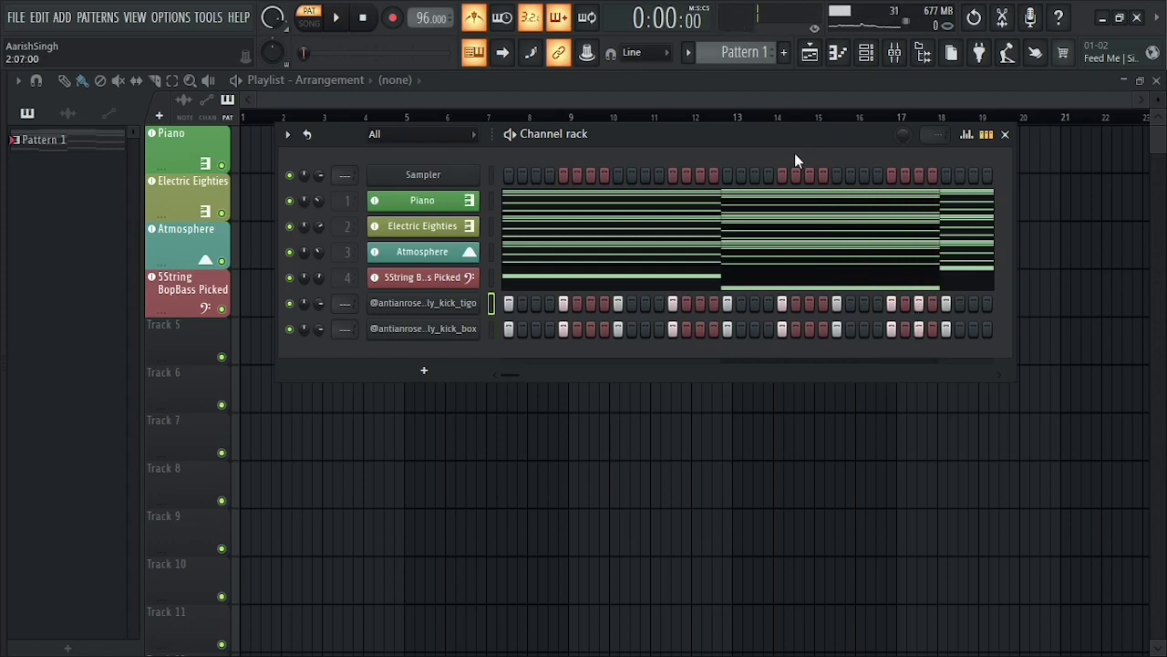
Open the Snares folder in the browser and audition the crash and dep snares
mouse_move(3, 402)
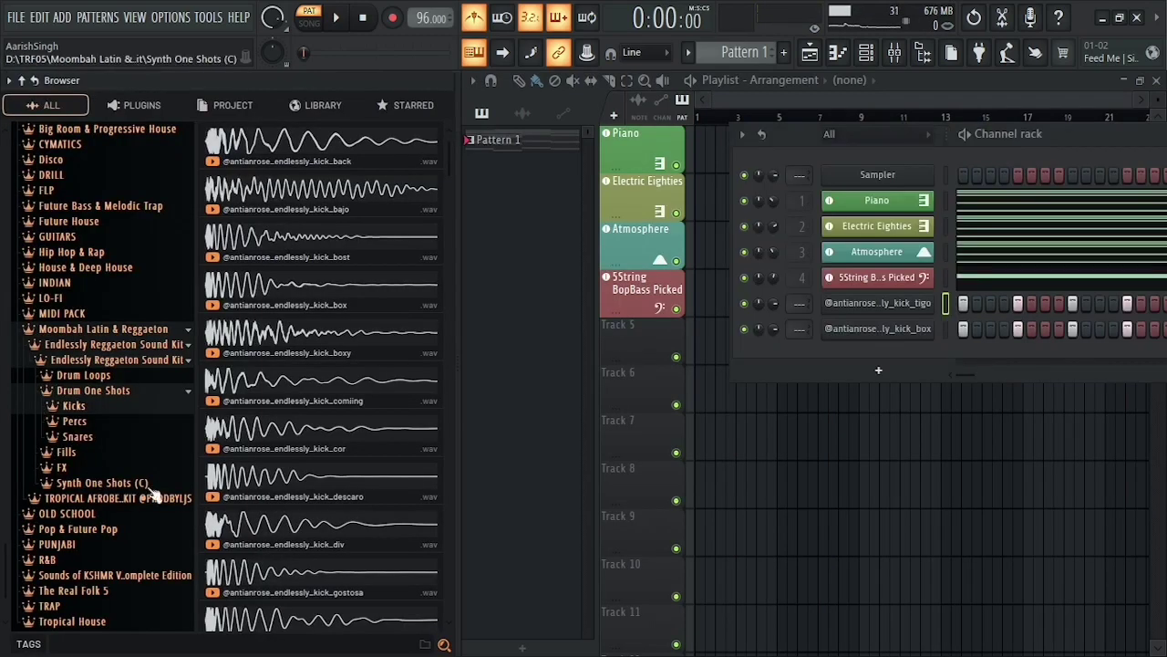
click(84, 439)
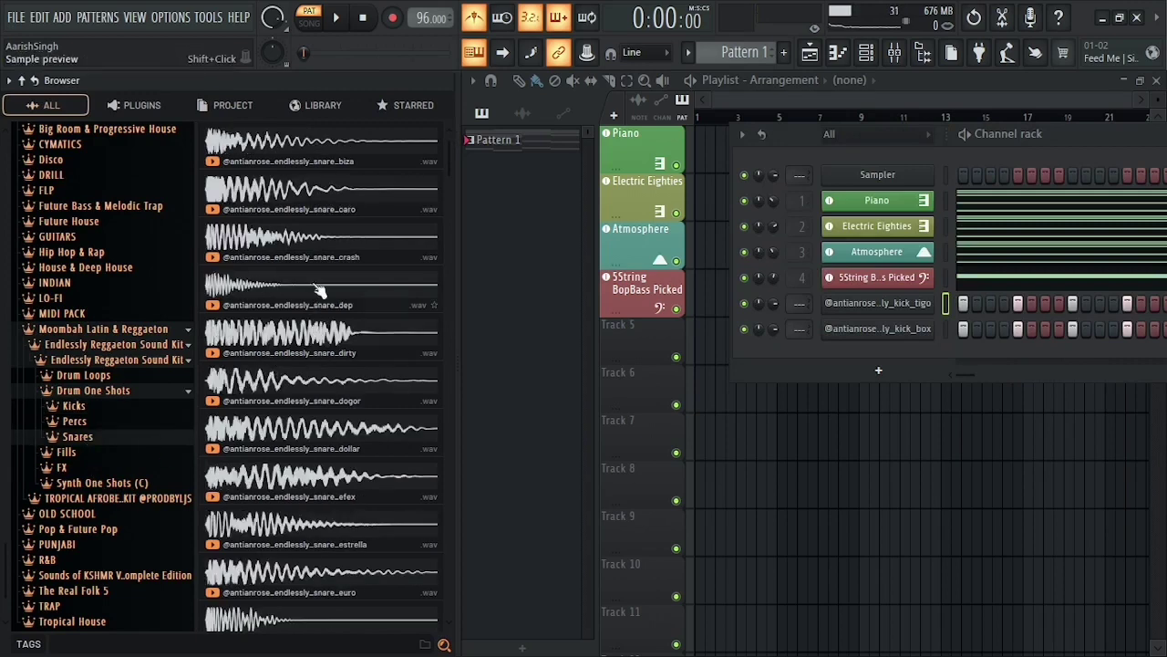
key(space)
click(311, 248)
key(Down)
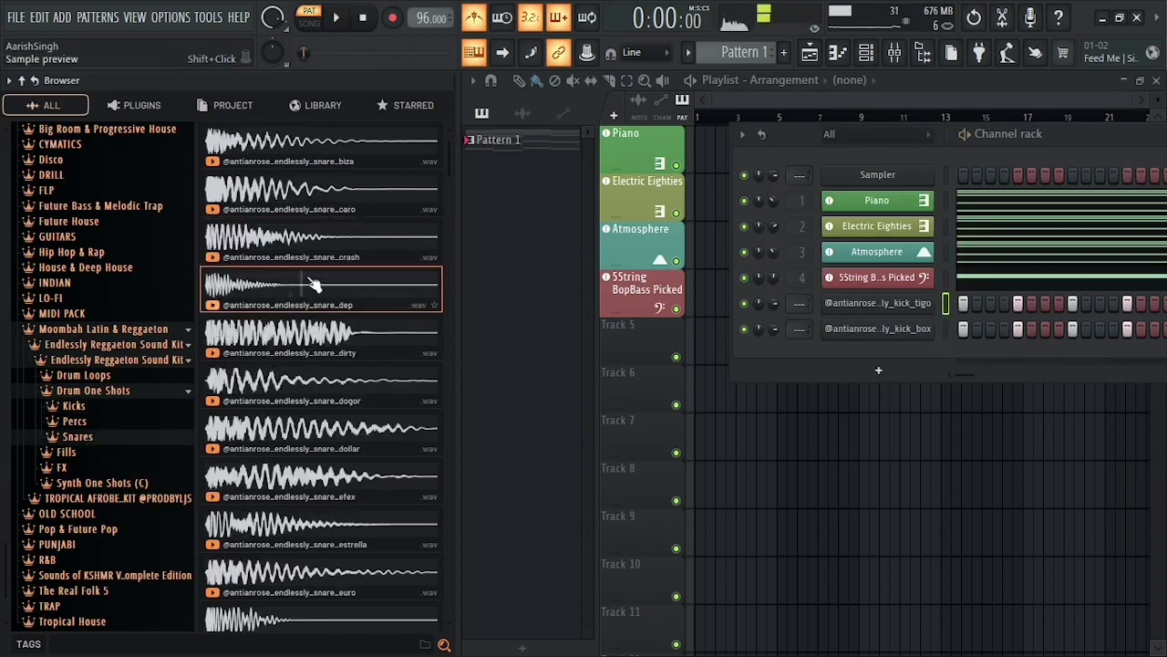
key(Up)
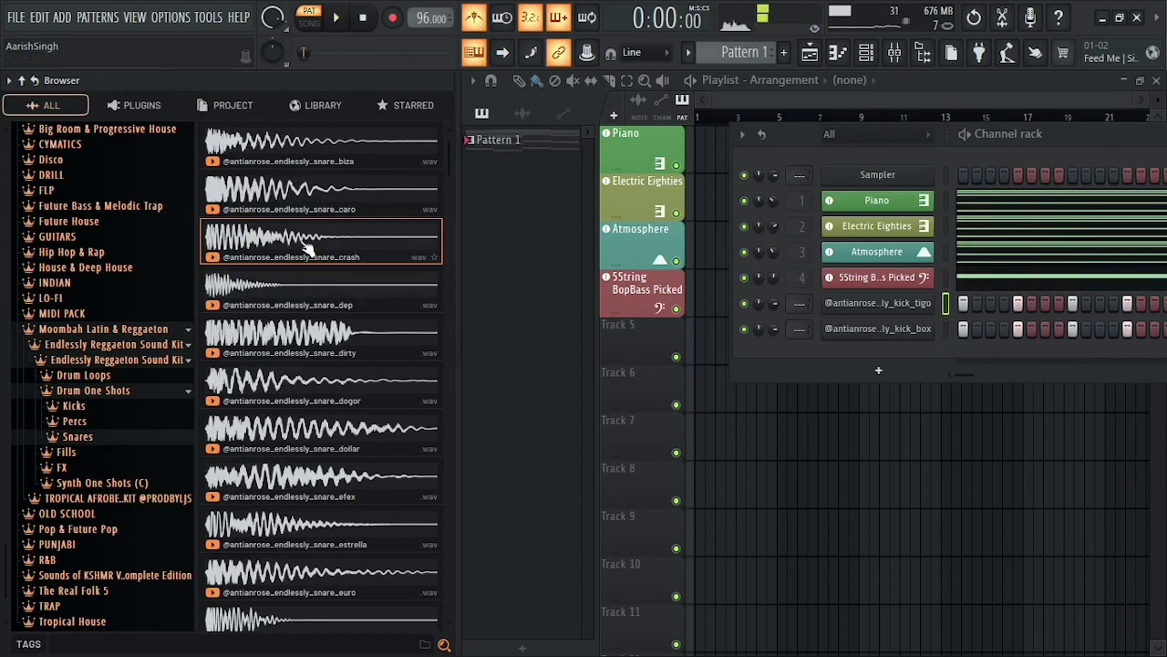
Audition the snare samples from crash through estrella
click(294, 249)
click(294, 293)
click(295, 337)
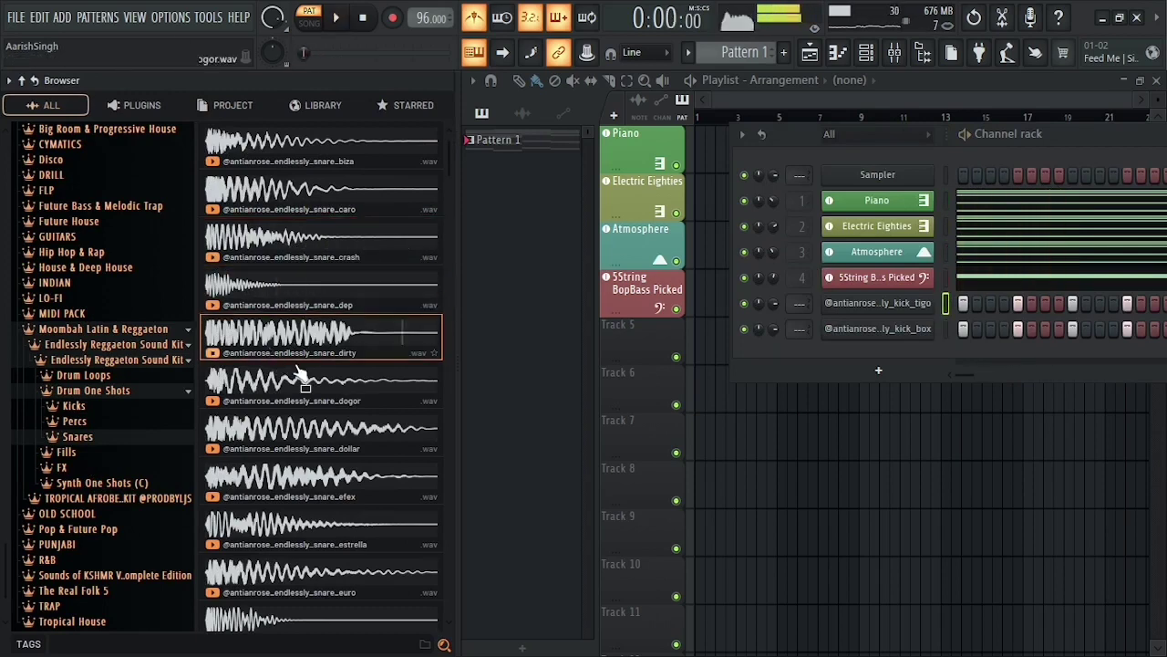
click(276, 380)
click(291, 429)
click(270, 483)
click(283, 533)
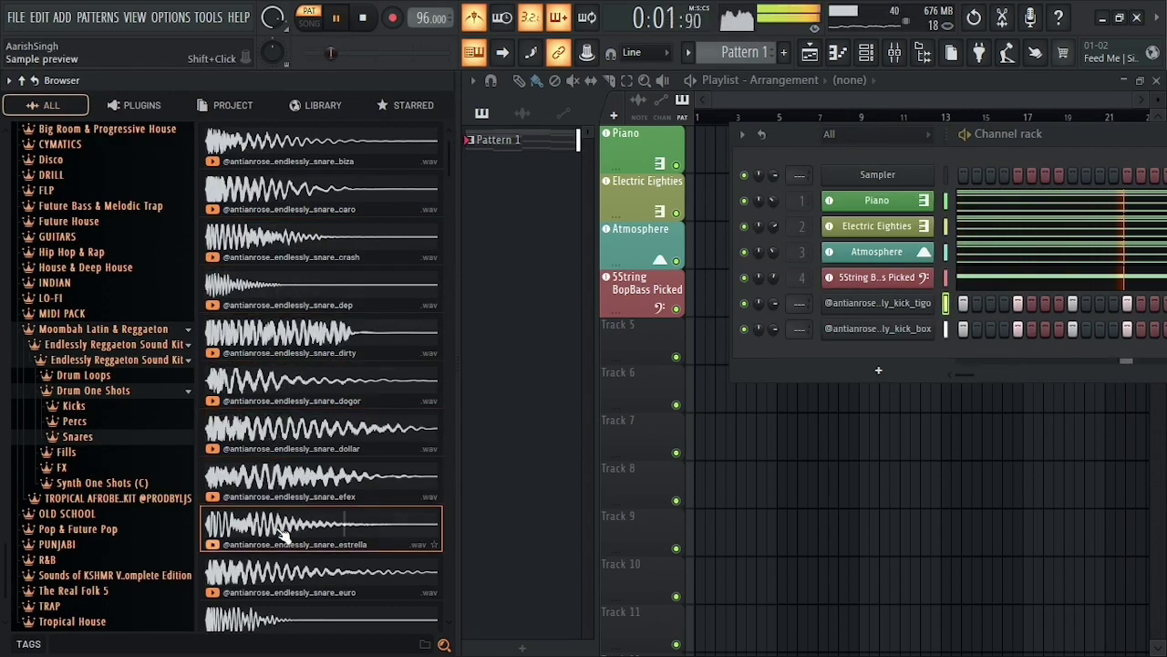
Audition the snare samples from euro through mecandy
scroll(292, 511, down, 3)
click(288, 315)
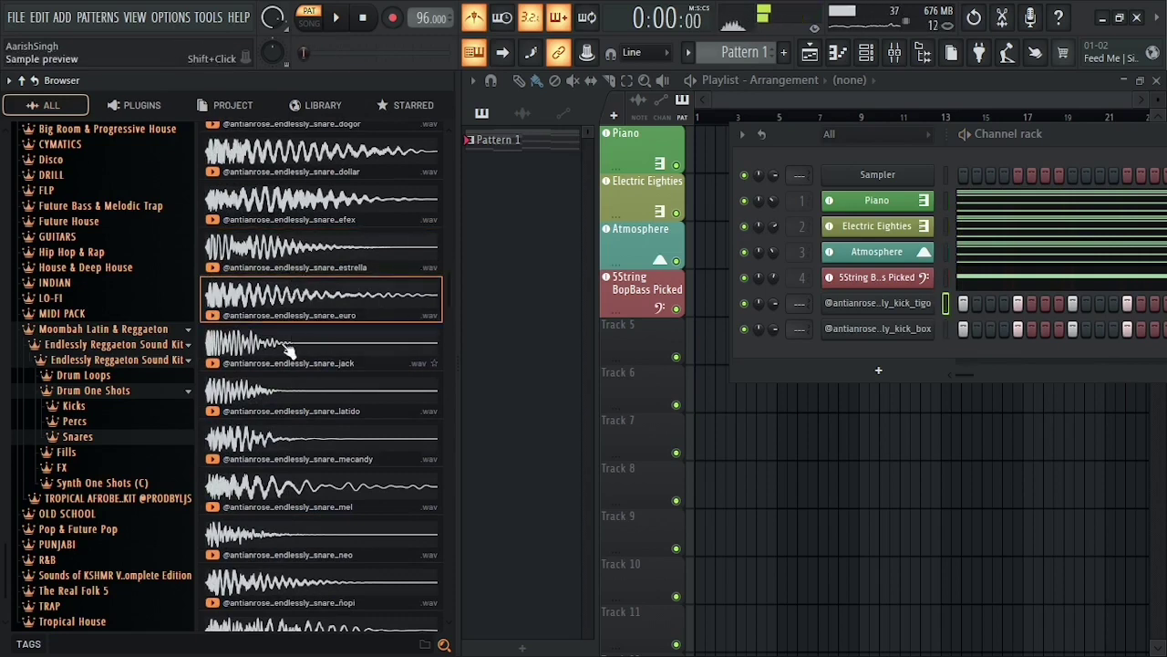
click(292, 365)
click(313, 404)
click(315, 427)
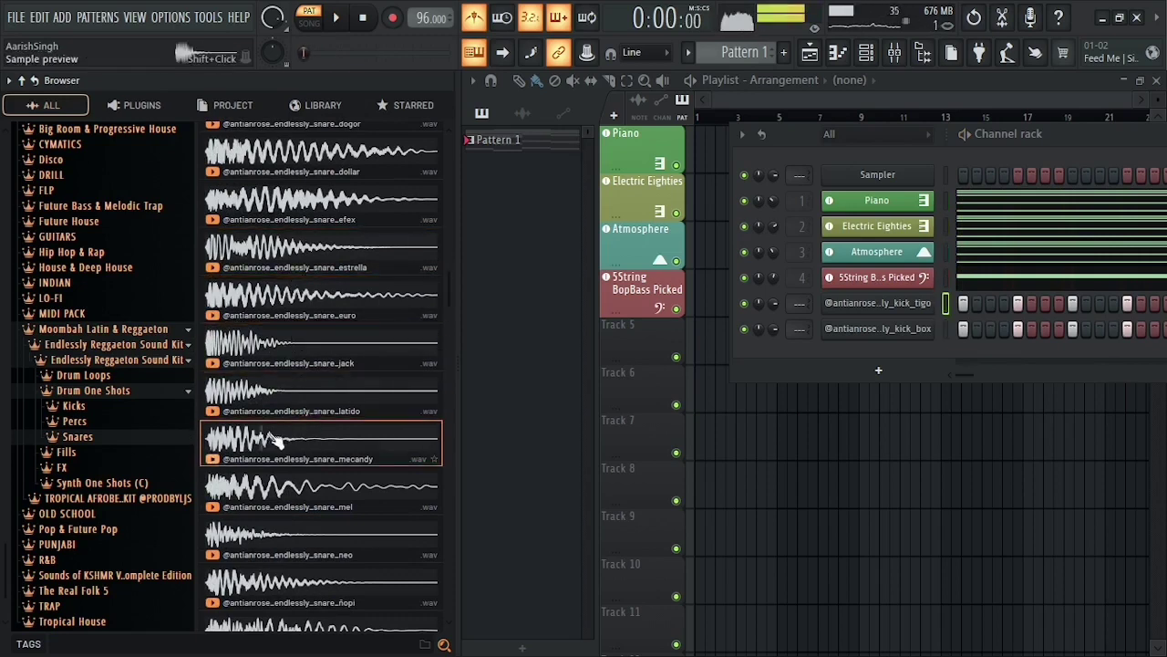
click(274, 374)
click(271, 367)
click(282, 450)
Audition the dollar, dirty, room and rosque snare samples
scroll(282, 455, up, 3)
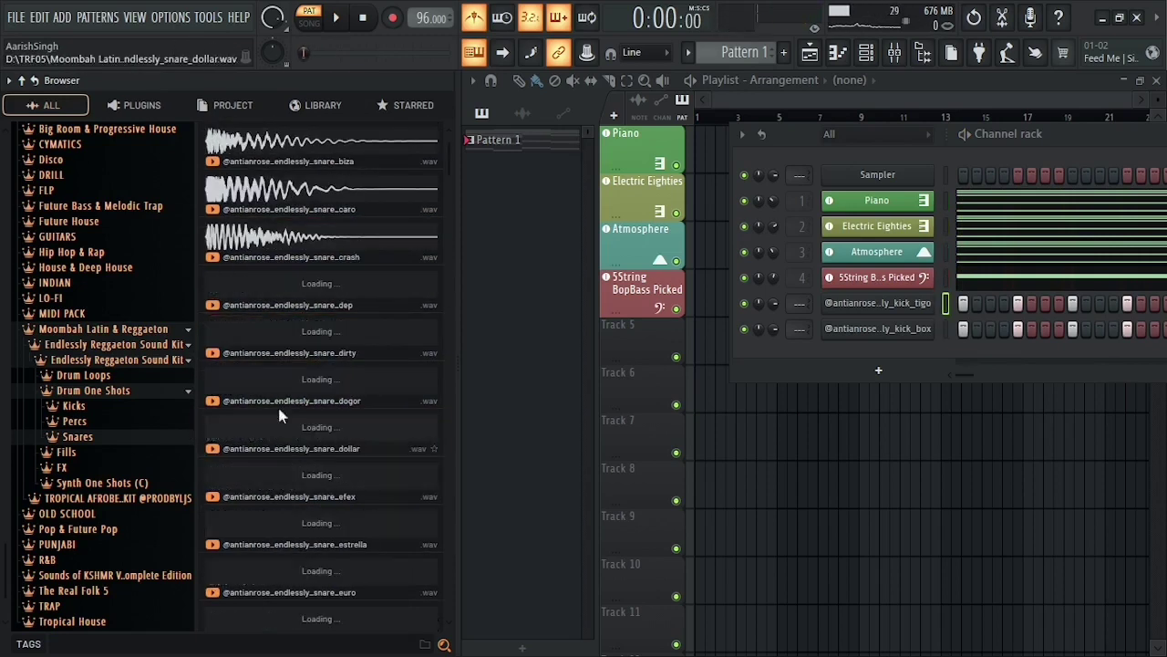
click(286, 420)
click(286, 333)
scroll(281, 383, down, 5)
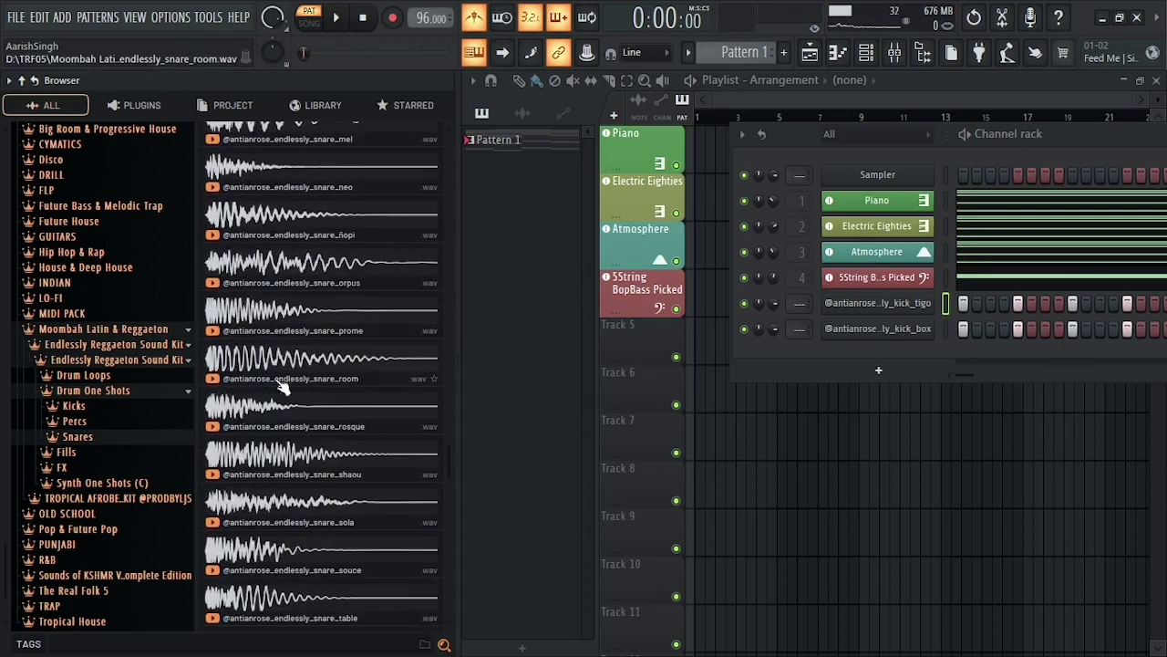
click(274, 369)
click(273, 412)
Audition the taini and table snares and add snare_table as a new channel below kick_box
scroll(274, 410, down, 2)
click(276, 363)
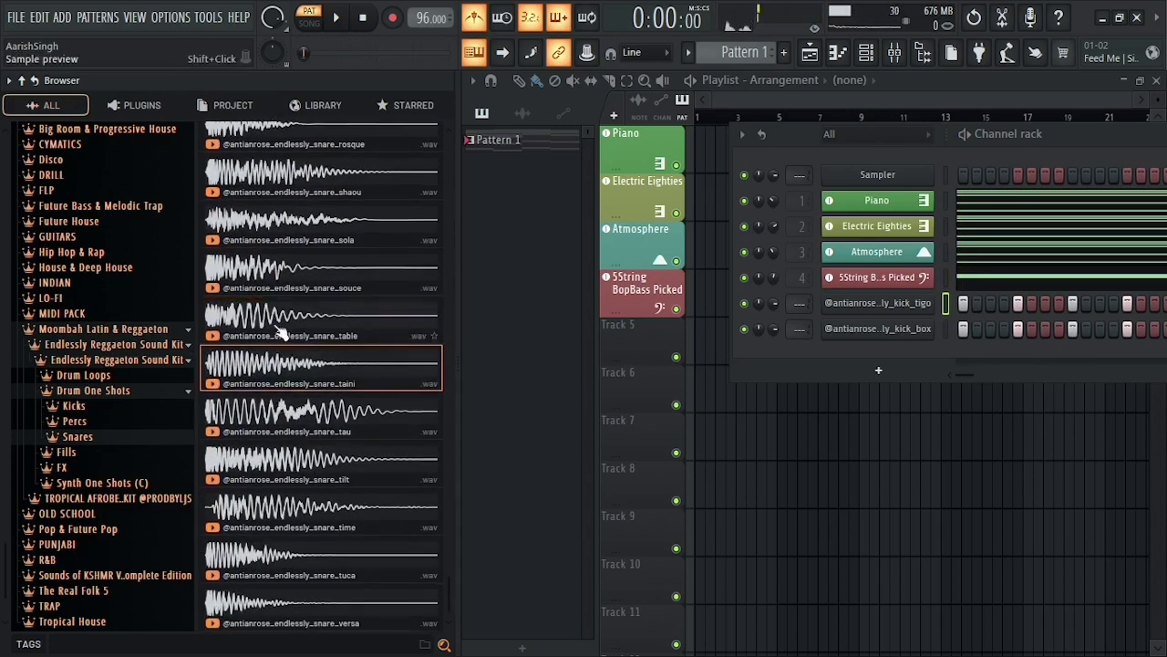
click(274, 329)
drag(271, 328, 474, 369)
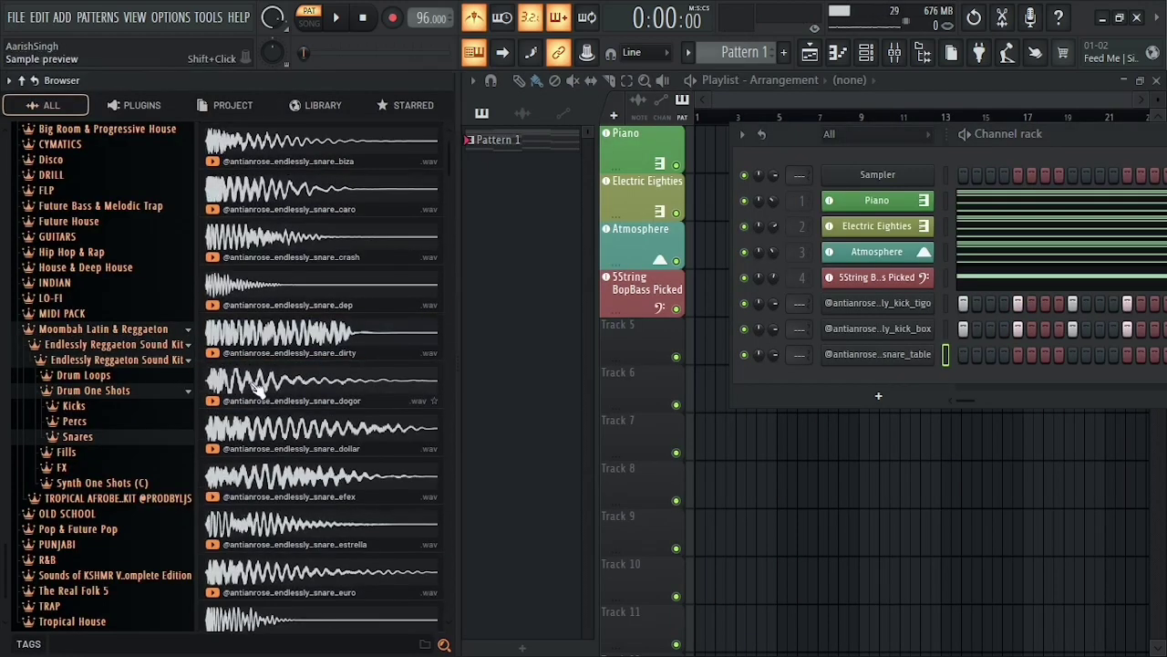
Audition the dep, crash and euro snares and add snare_estrella as a new channel below snare_table
click(278, 290)
click(274, 251)
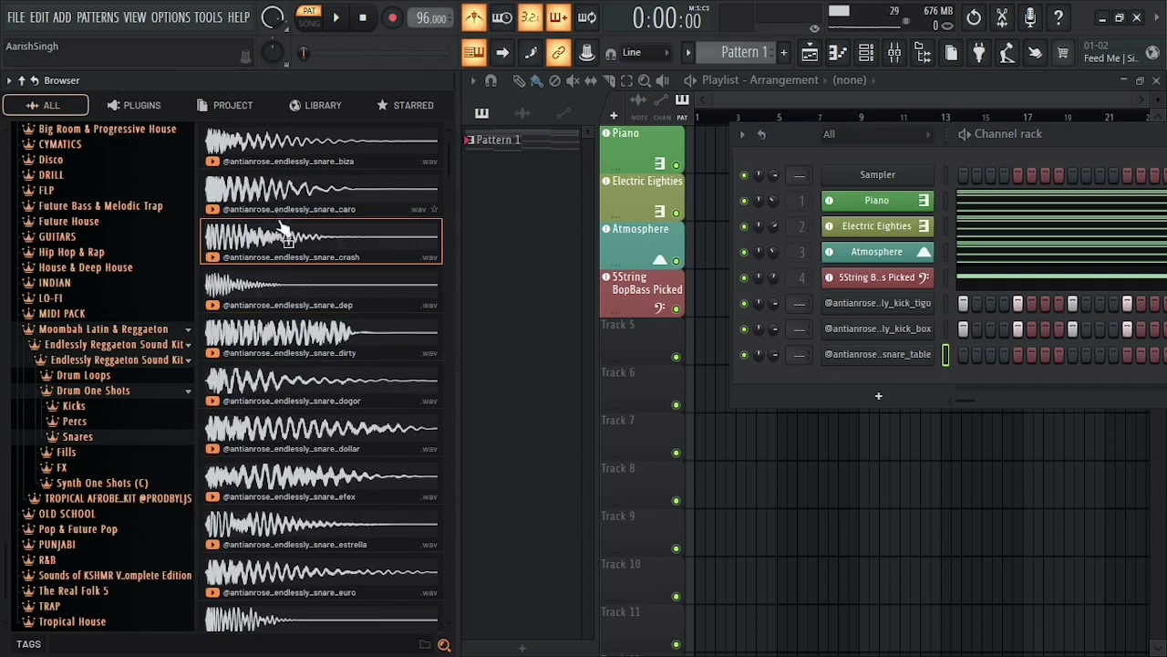
scroll(283, 235, down, 5)
click(287, 294)
key(space)
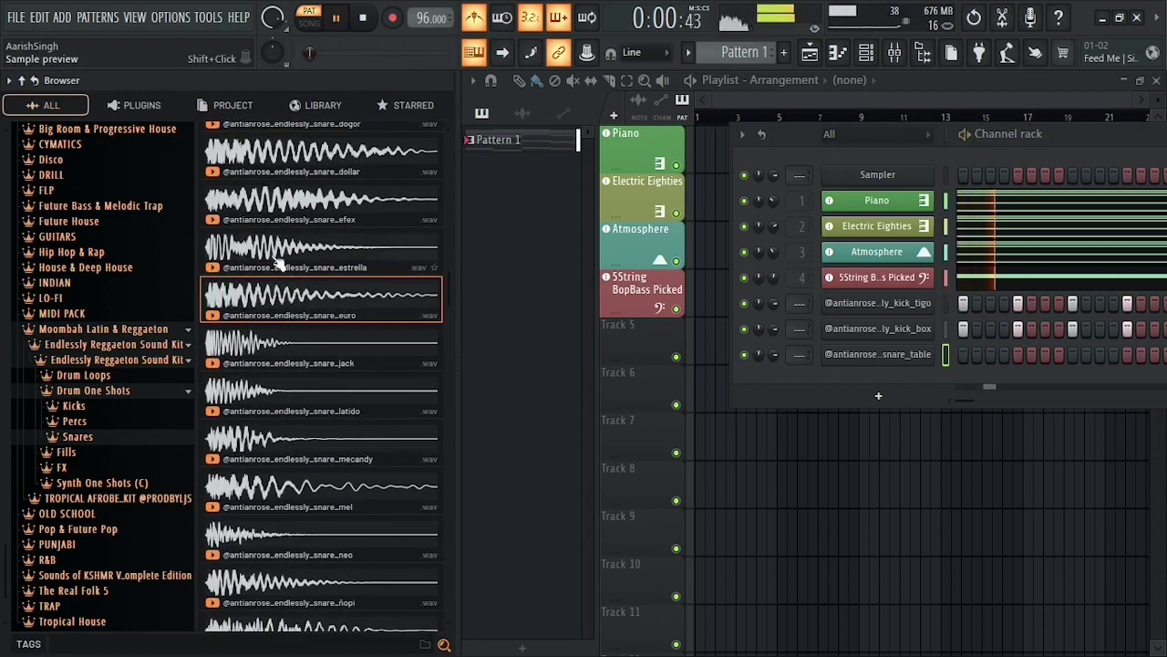
drag(279, 262, 527, 378)
key(space)
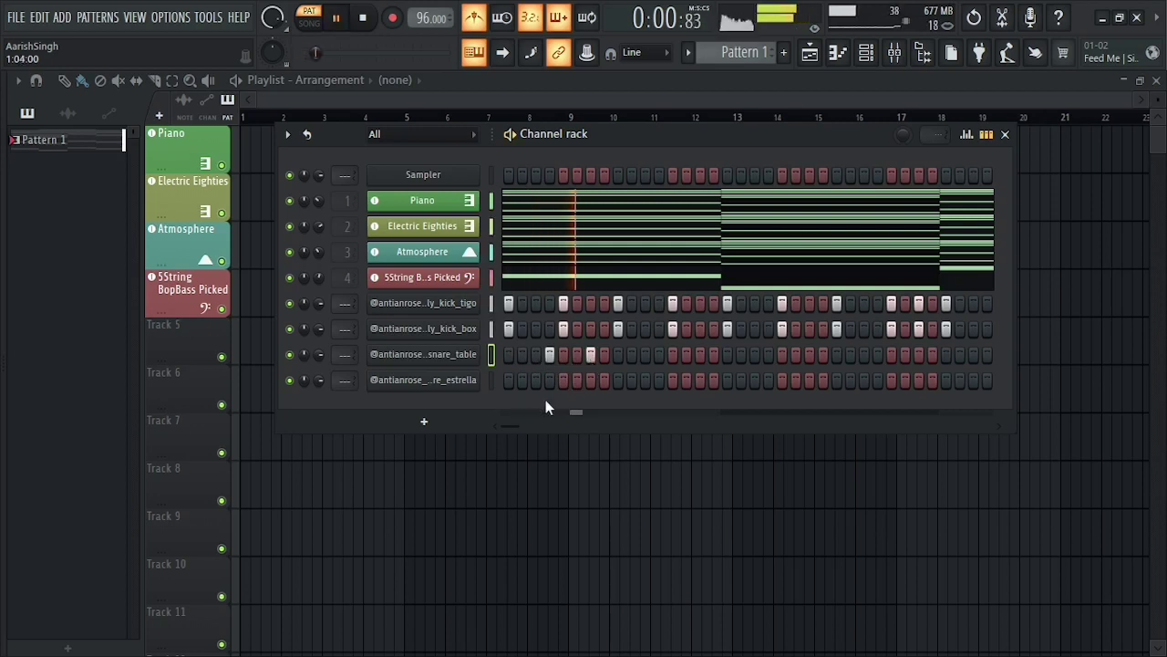
Complete matching snare_table and snare_estrella patterns with hits on steps 4, 7, 12, 15, 20, 23, 28 and 31, and play them back
click(549, 380)
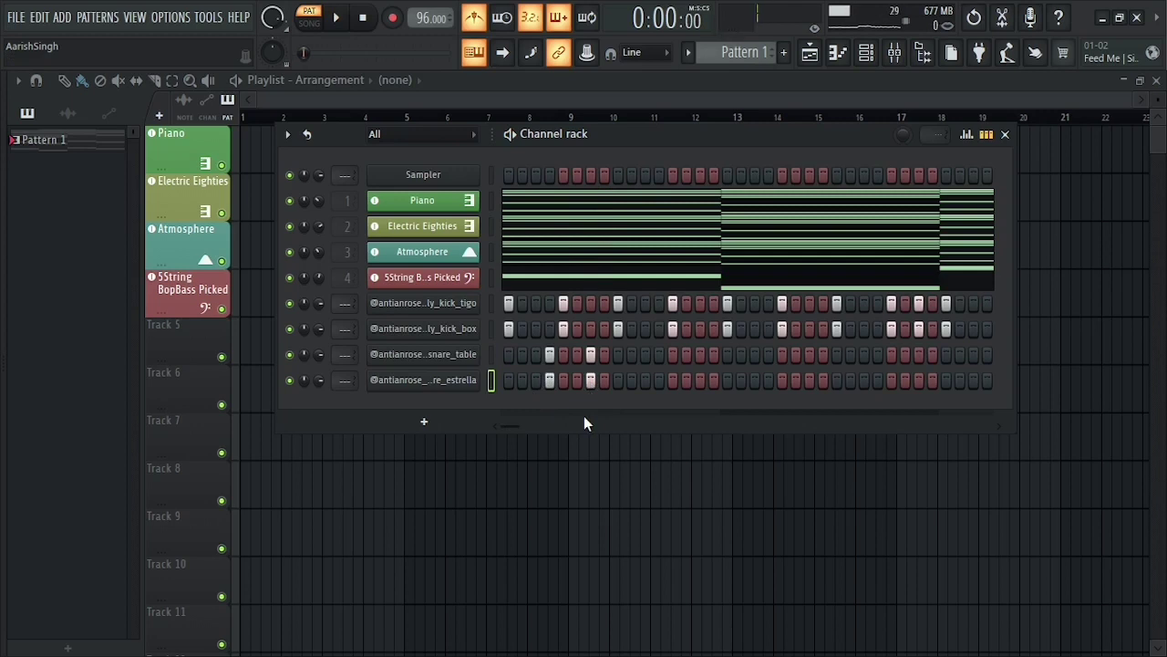
click(659, 355)
click(659, 380)
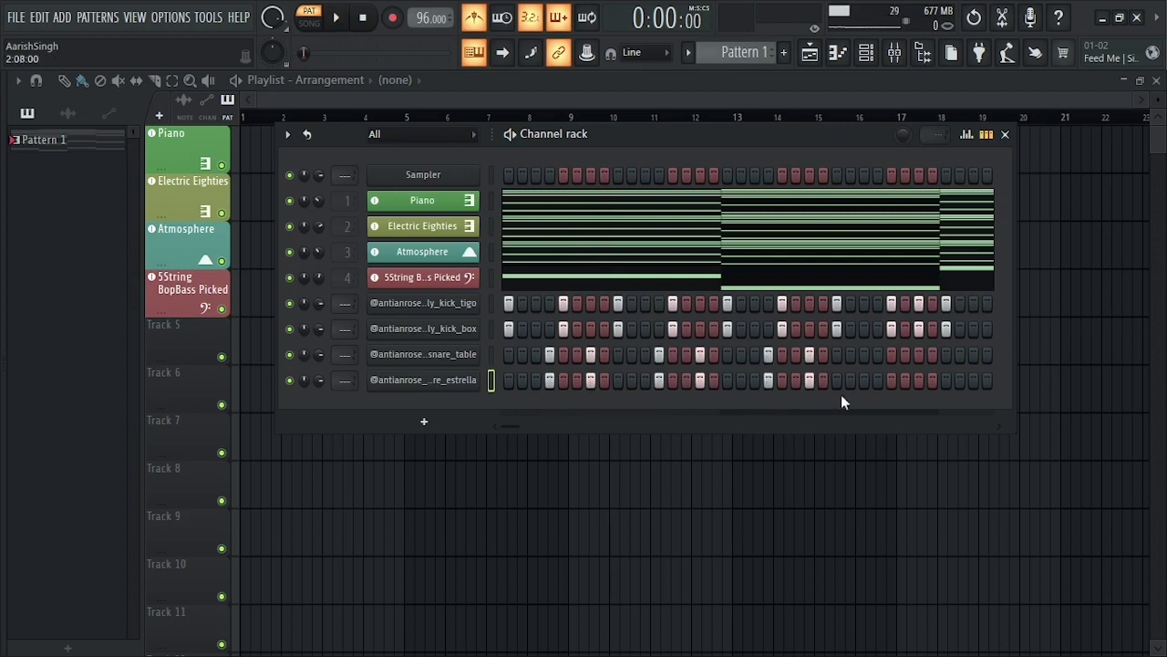
key(space)
click(877, 355)
click(878, 379)
click(919, 355)
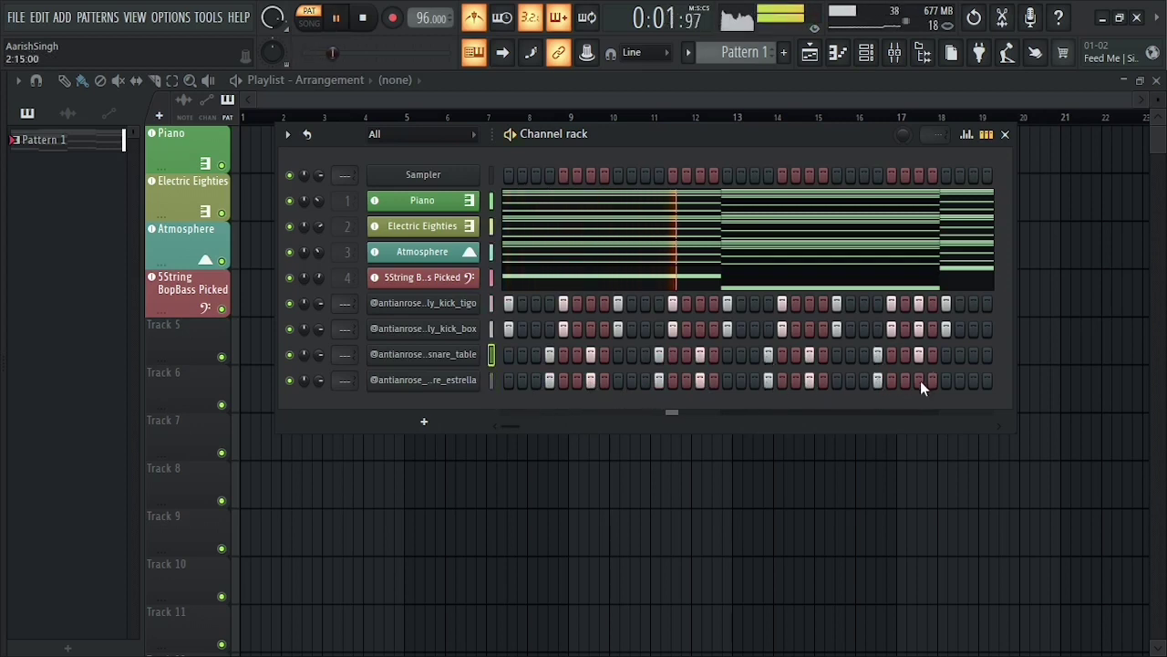
click(919, 379)
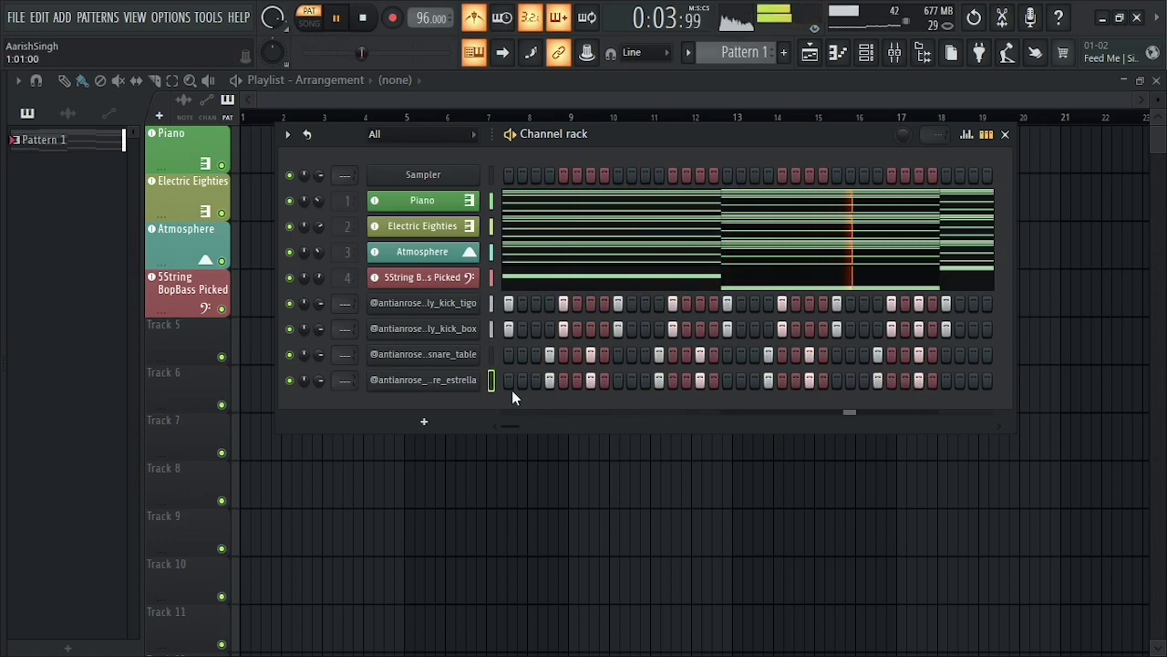
key(space)
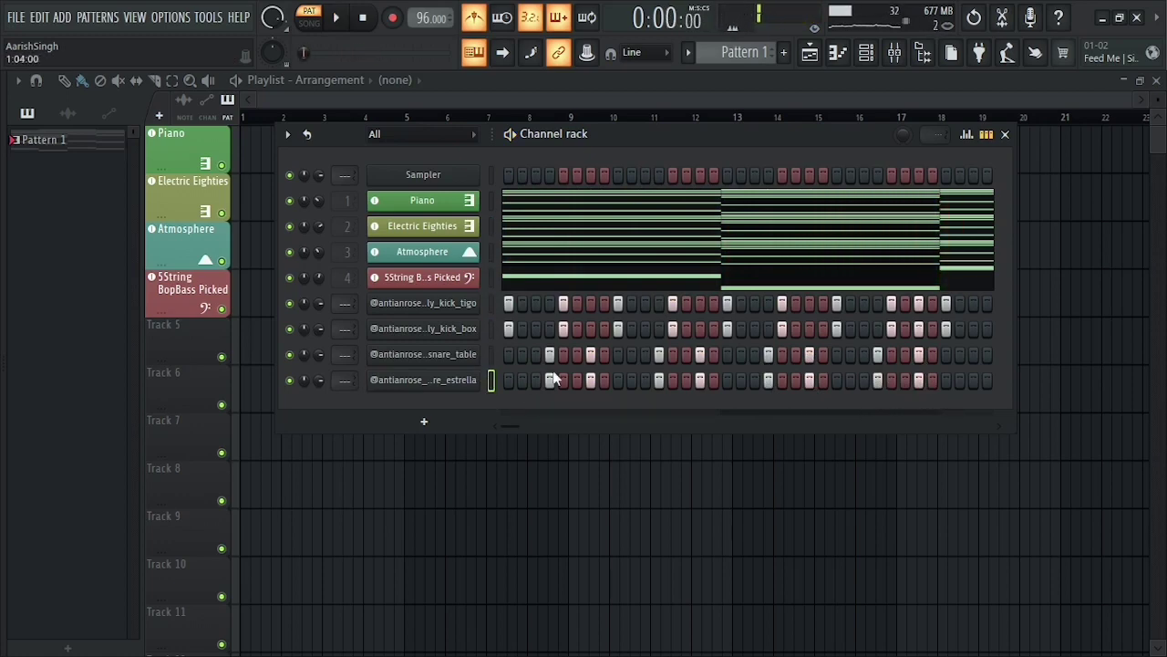
Audition the snare samples from biza through dollar in the Snares folder
key(alt+F8)
click(276, 297)
click(266, 263)
click(296, 211)
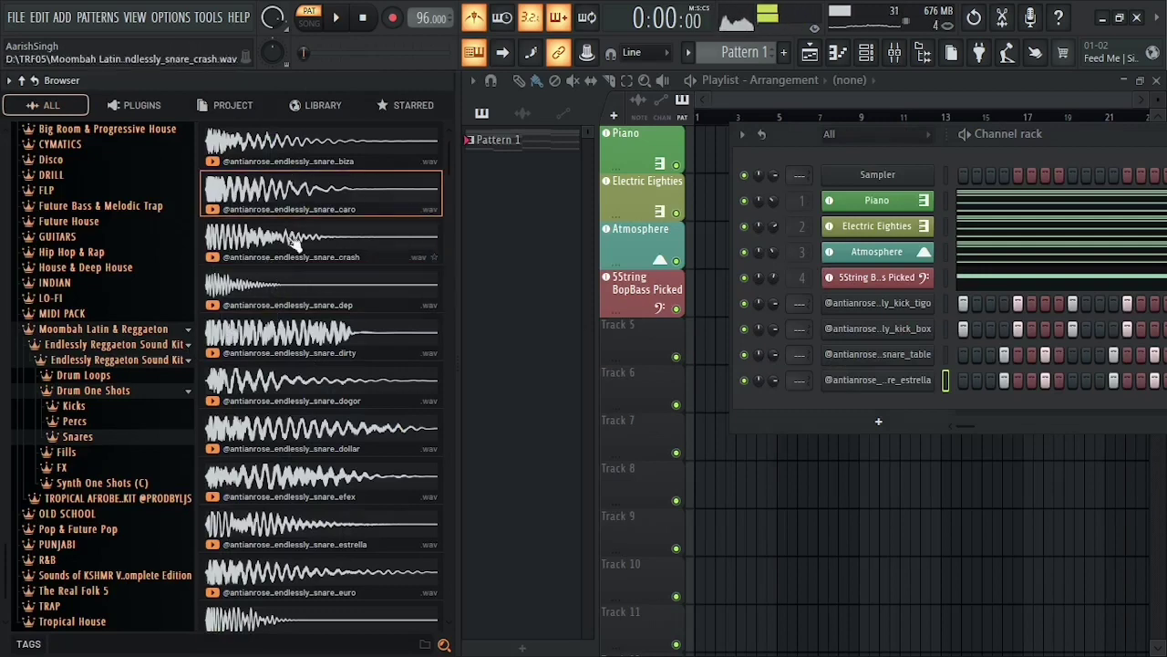
click(304, 159)
click(274, 203)
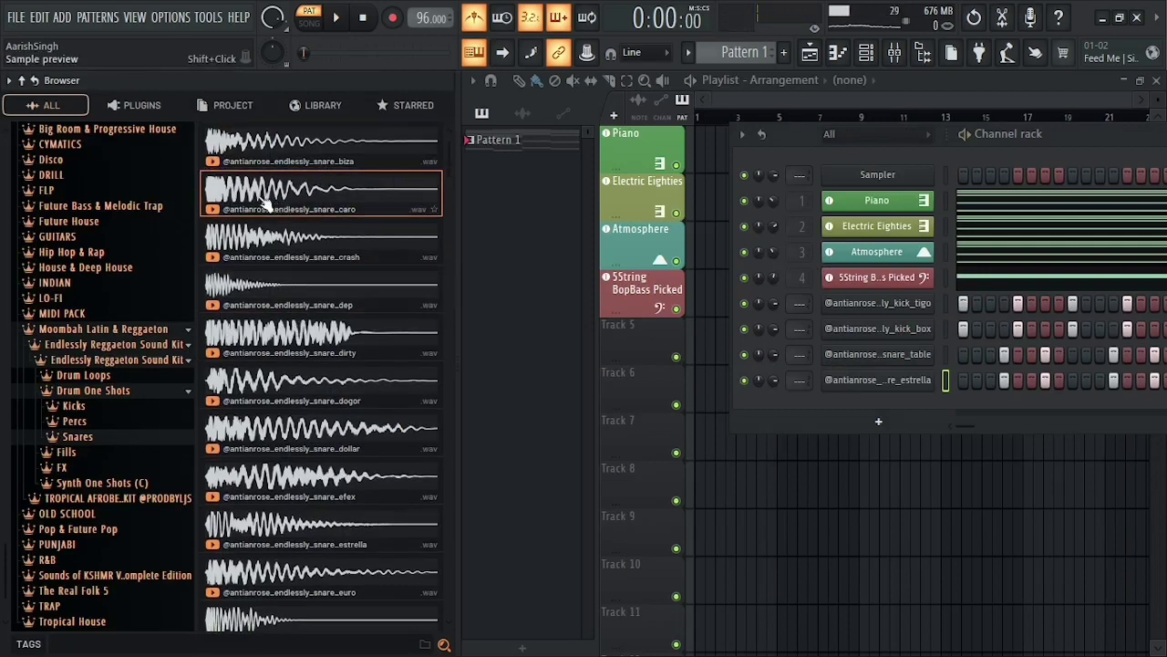
click(273, 334)
click(276, 383)
click(279, 445)
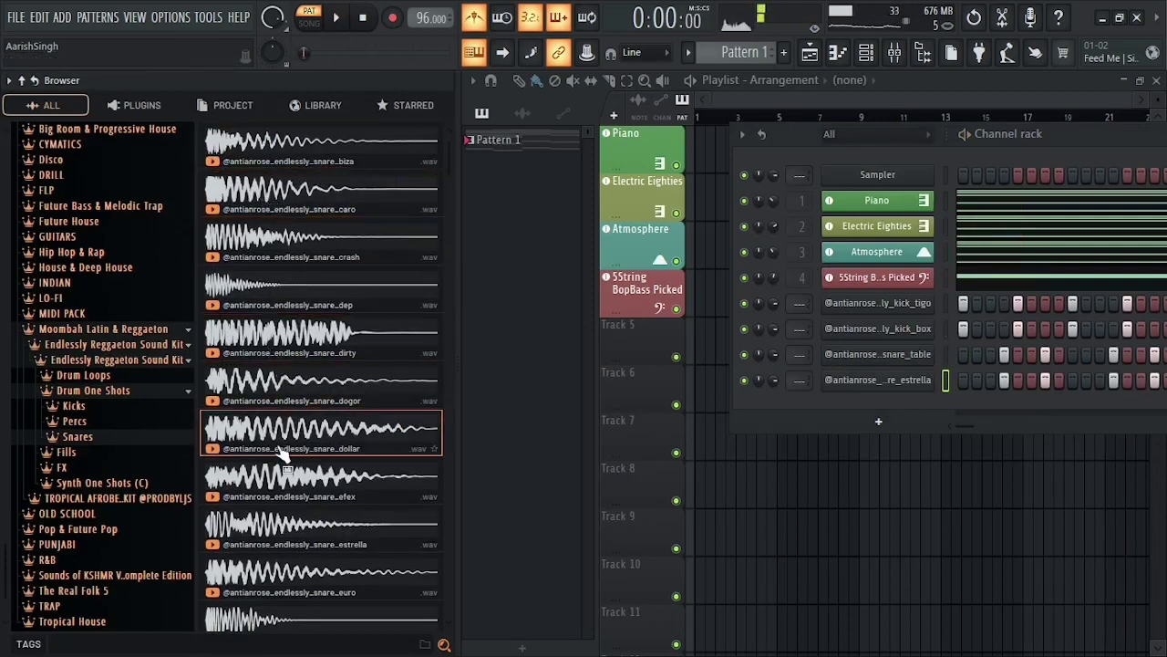
Audition the snares from estrella through latido and replace the snare_table channel's sample with snare_jack
scroll(283, 454, down, 4)
click(283, 344)
click(290, 401)
click(281, 443)
click(285, 480)
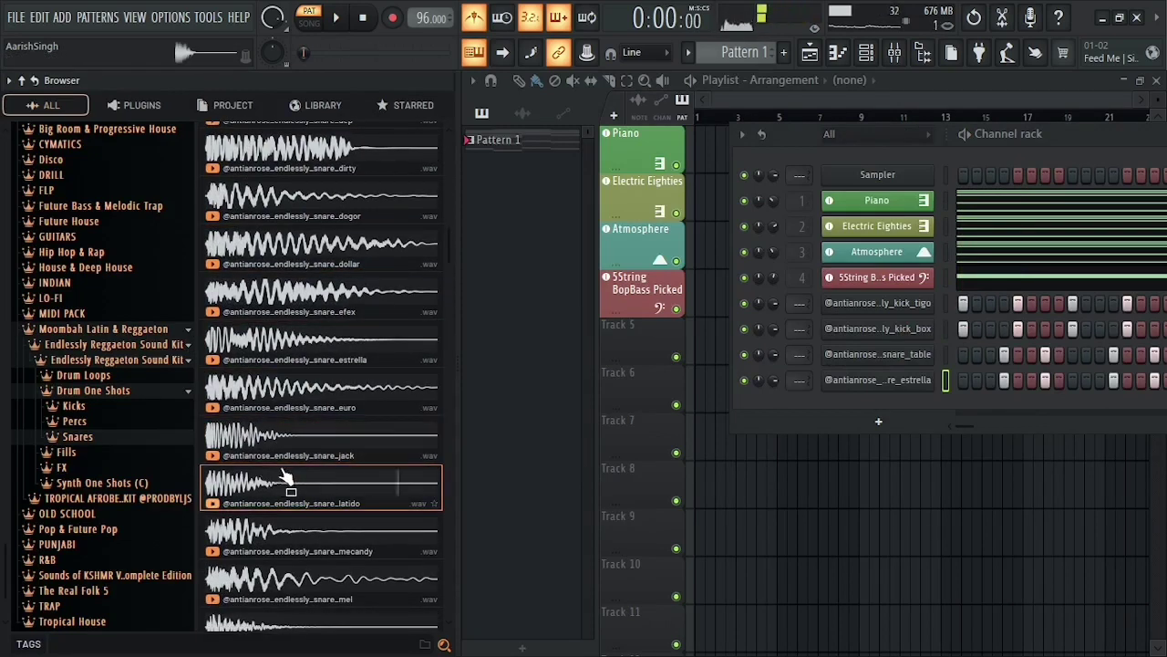
drag(285, 481, 475, 438)
key(space)
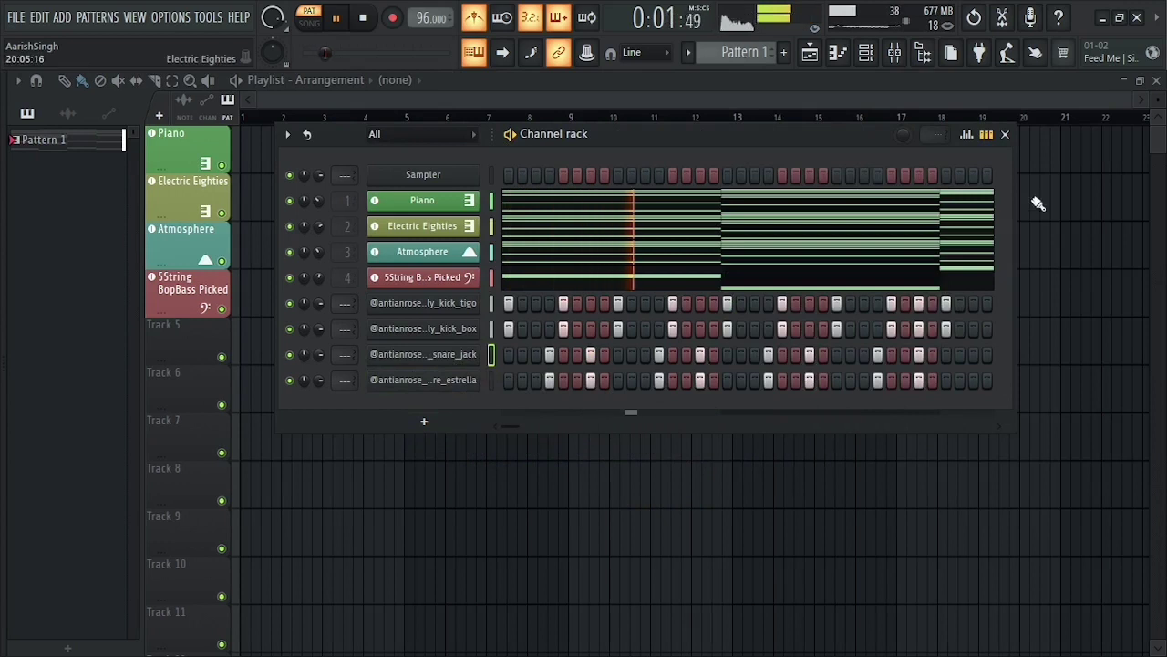
Reposition the Channel rack window, turn off the metronome and play the pattern with the new snare
drag(810, 141, 861, 155)
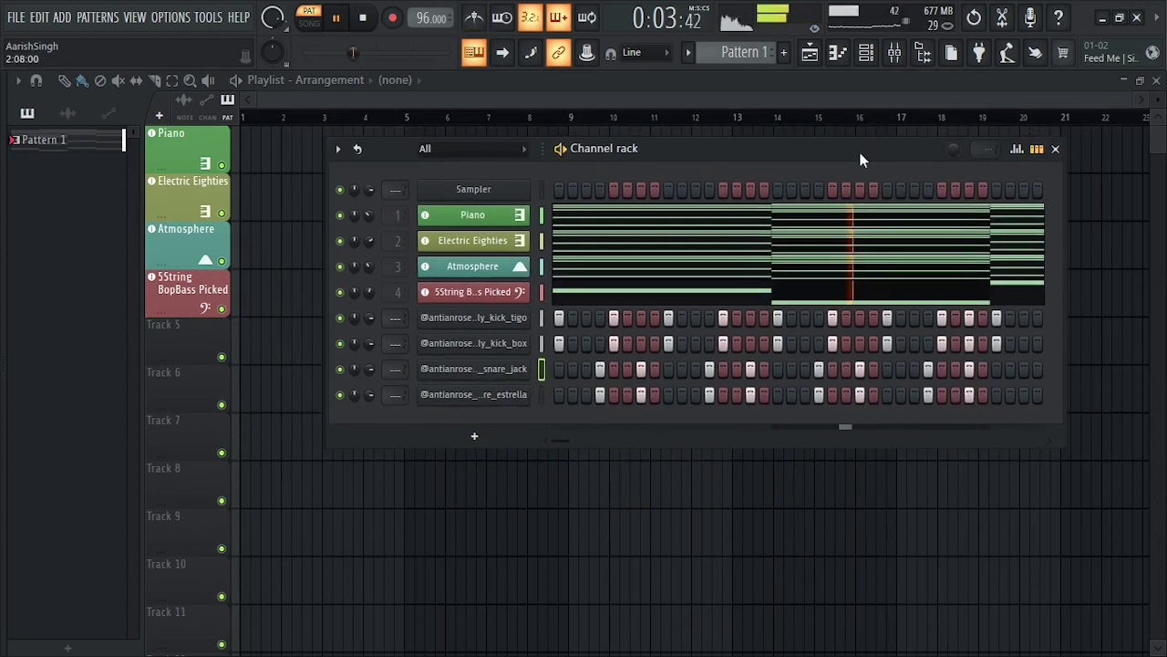
key(space)
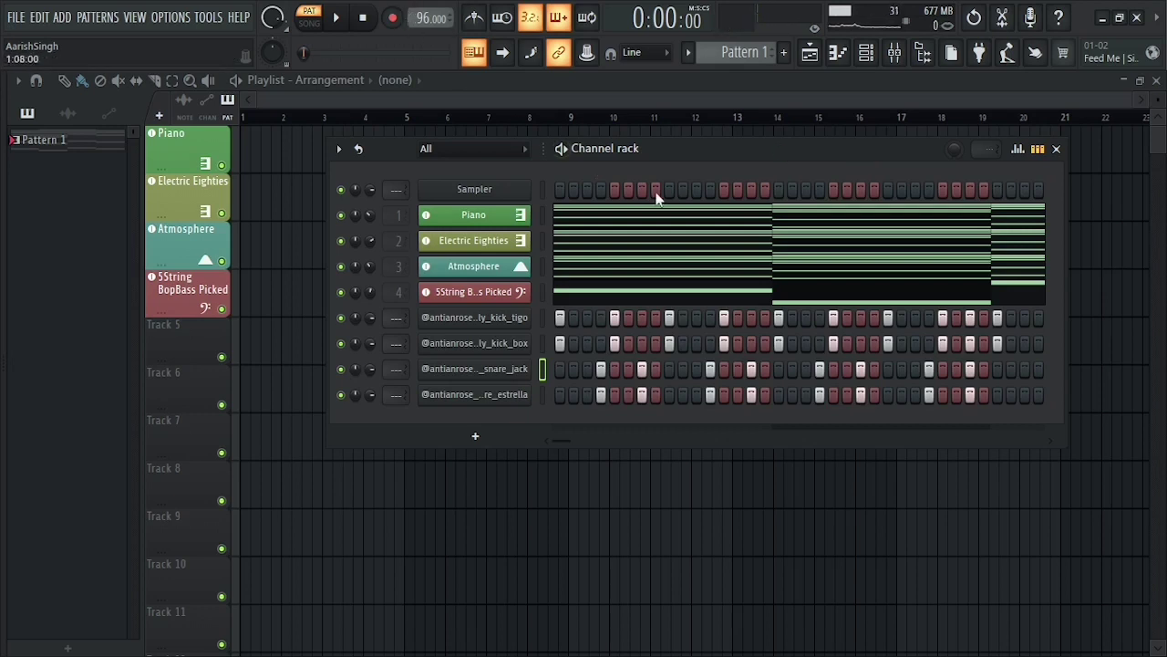
key(space)
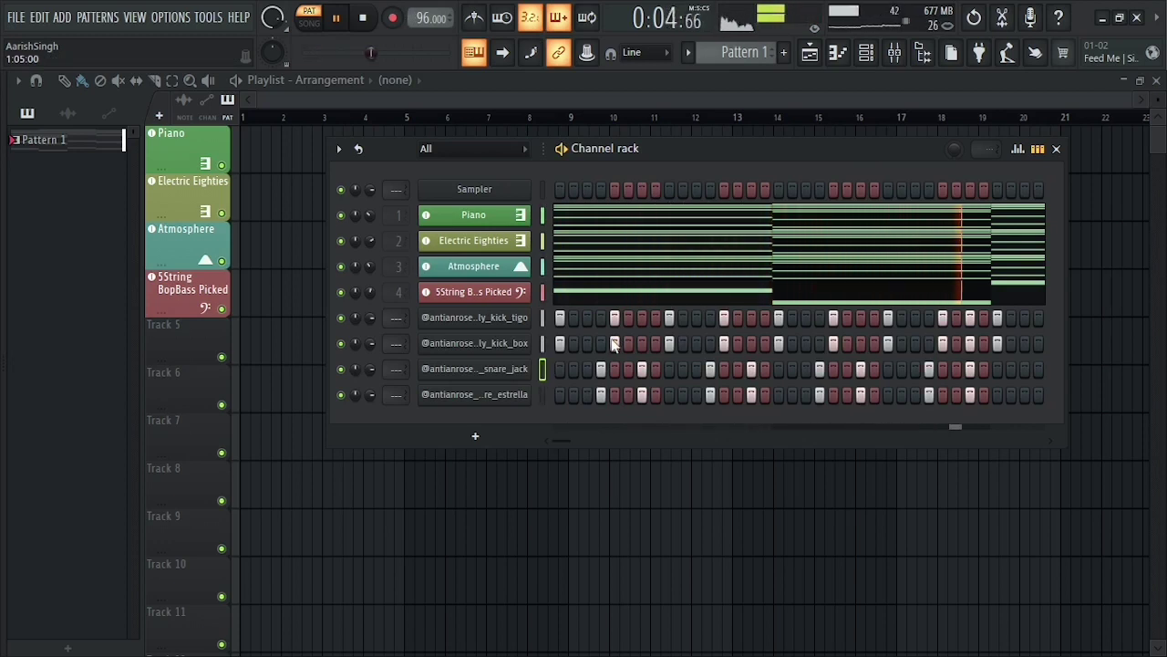
key(space)
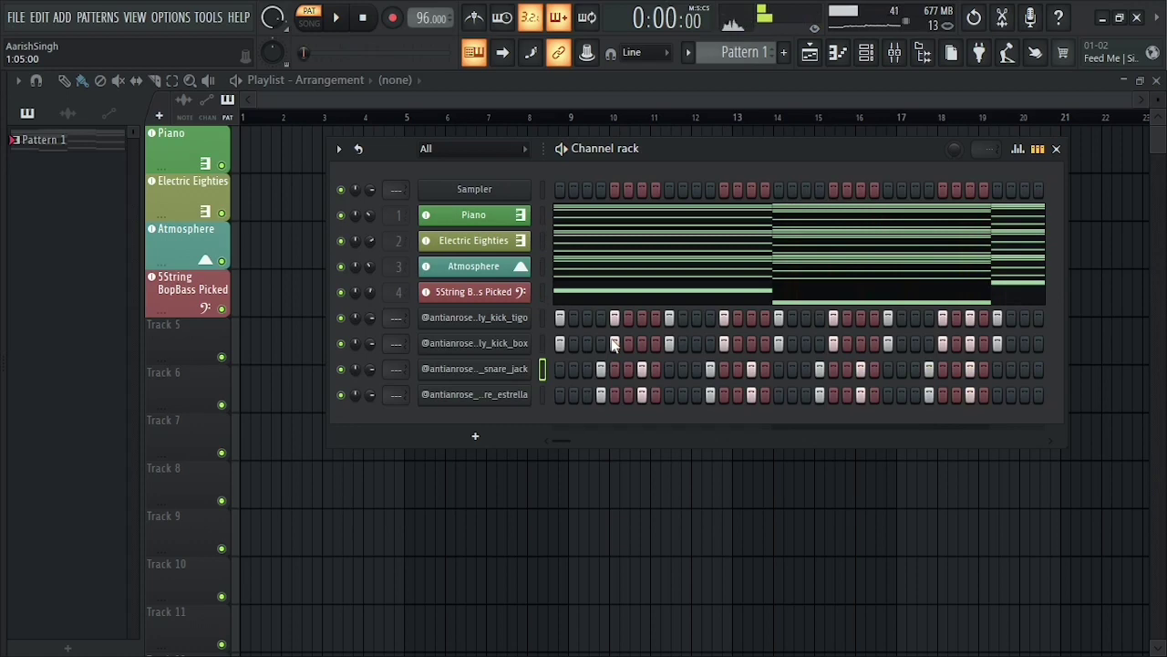
Audition the cowi, bluesky, antro and ante samples in the Percs folder and add perc_ante as a new channel below snare_estrella
key(alt+F8)
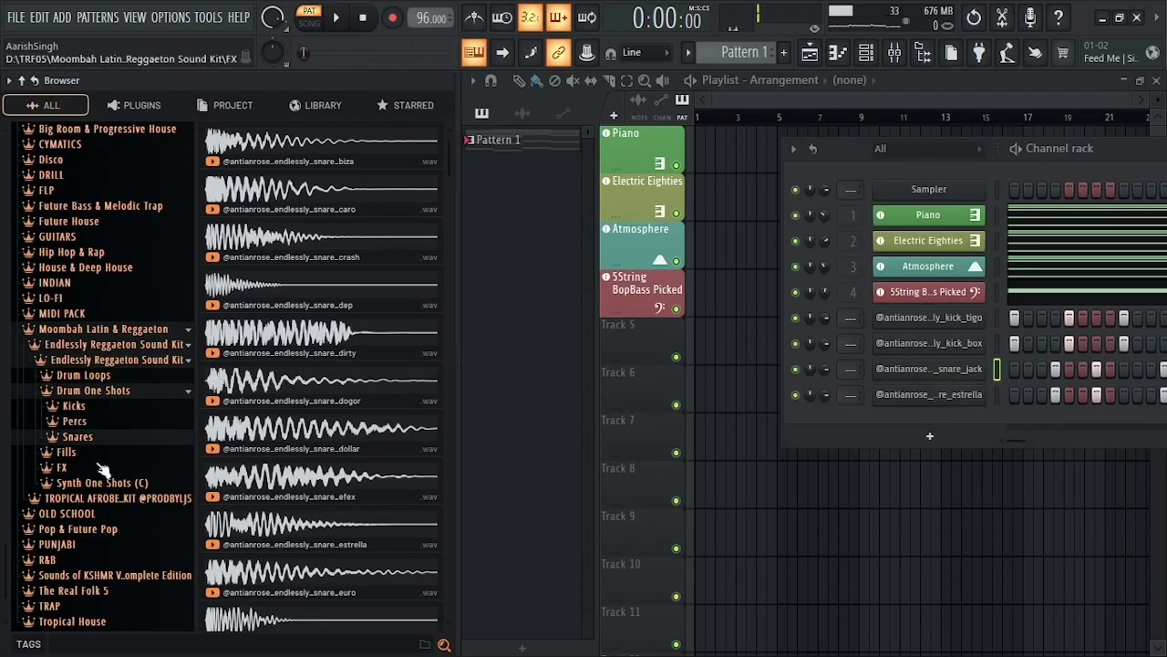
click(80, 422)
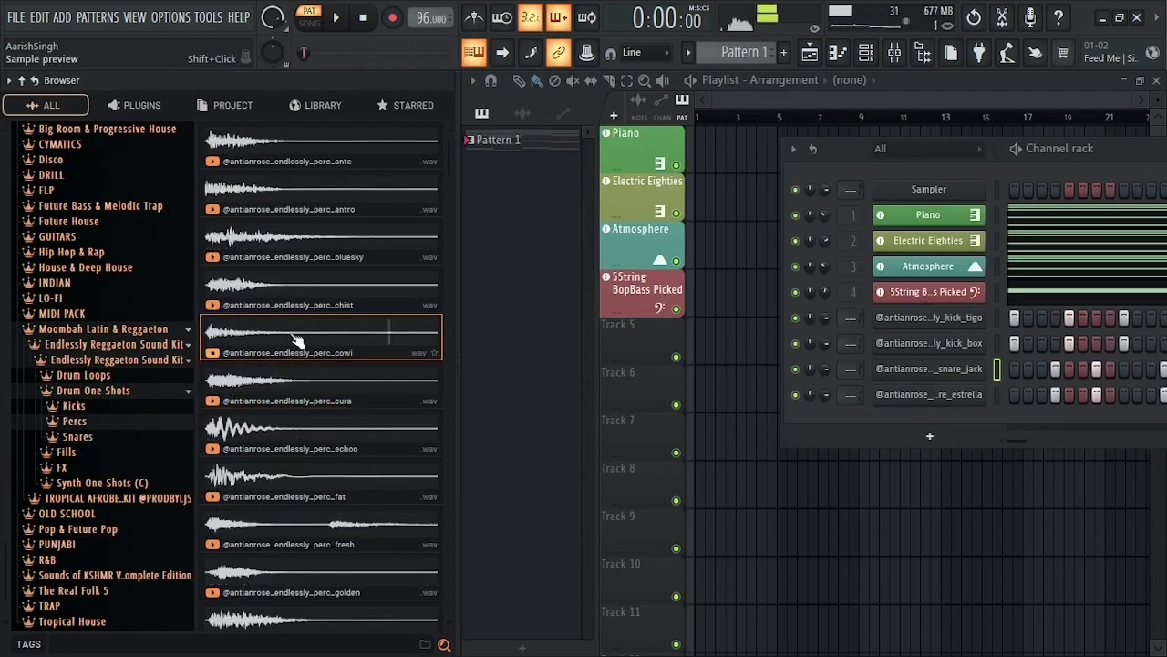
click(283, 247)
click(258, 201)
click(263, 237)
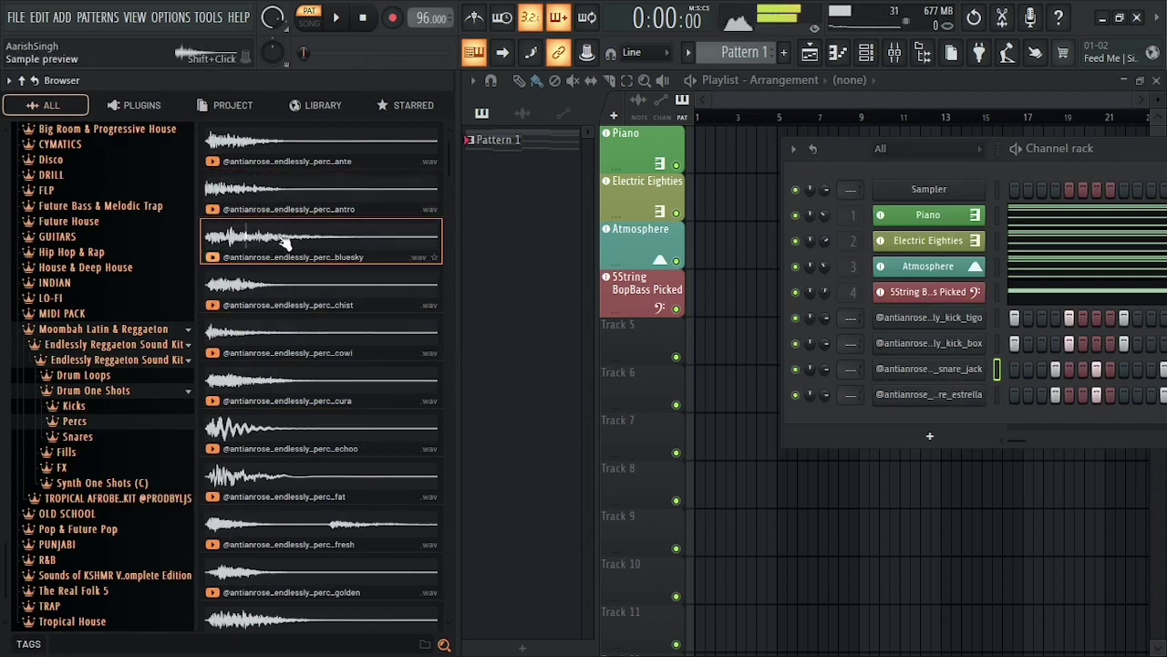
click(273, 141)
drag(274, 149, 558, 422)
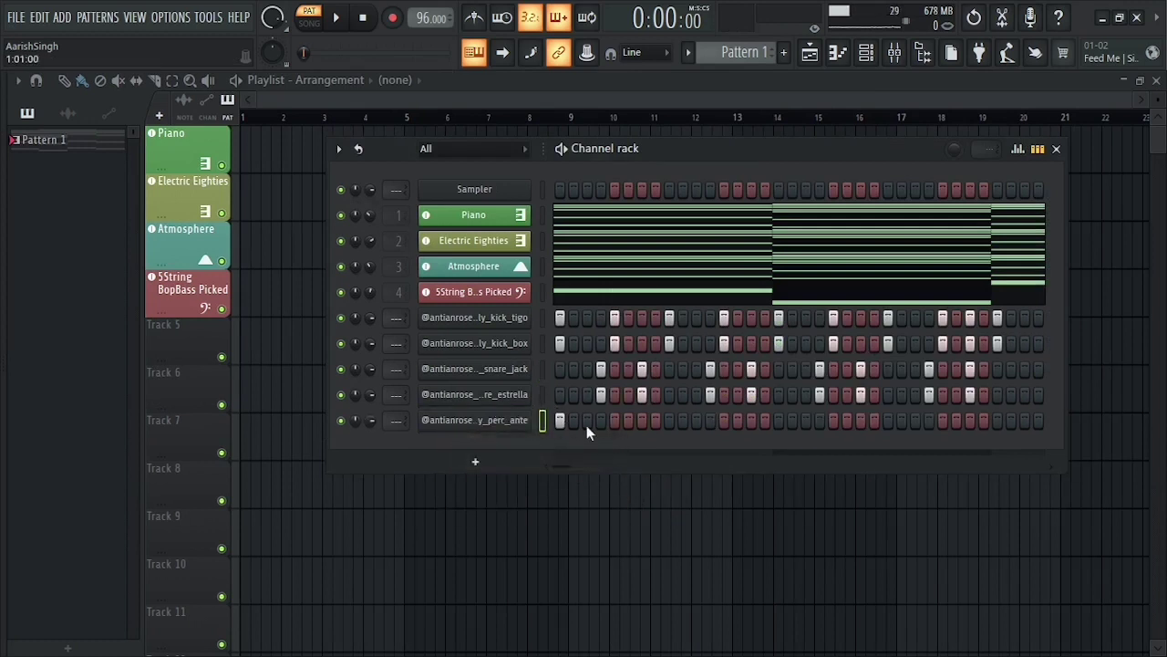
Place perc_ante hits on steps 1, 4, 7, 12, 15, 17, 20, 23, 28 and 31, and replace the snare_estrella sample with perc_gray
click(710, 421)
click(751, 419)
key(space)
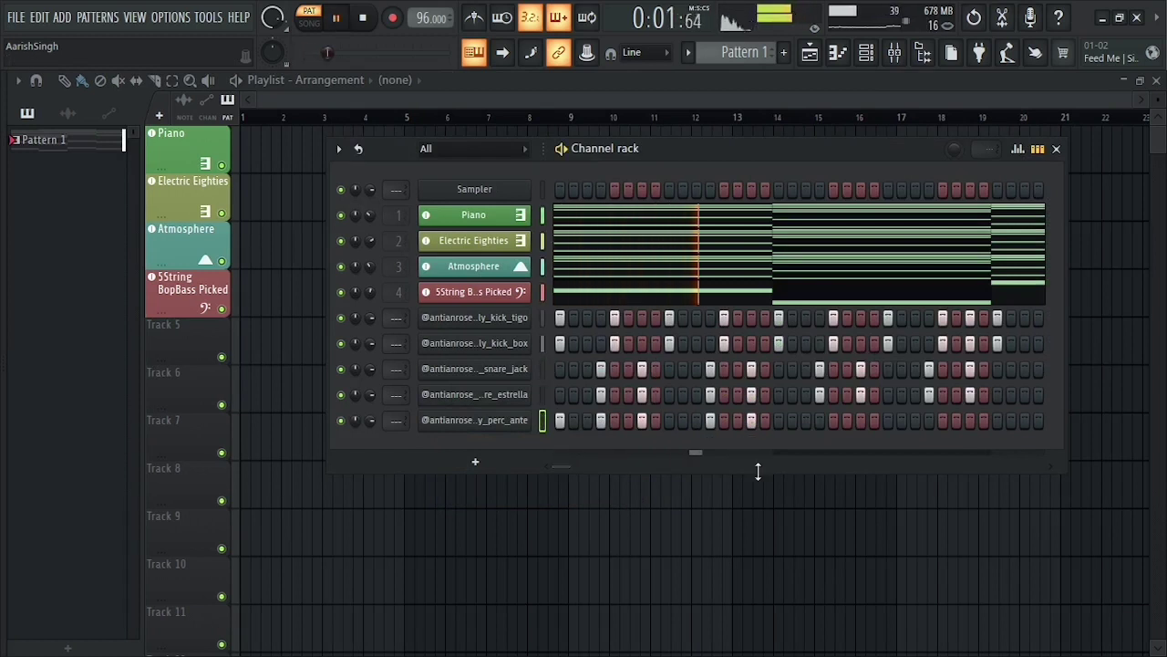
key(space)
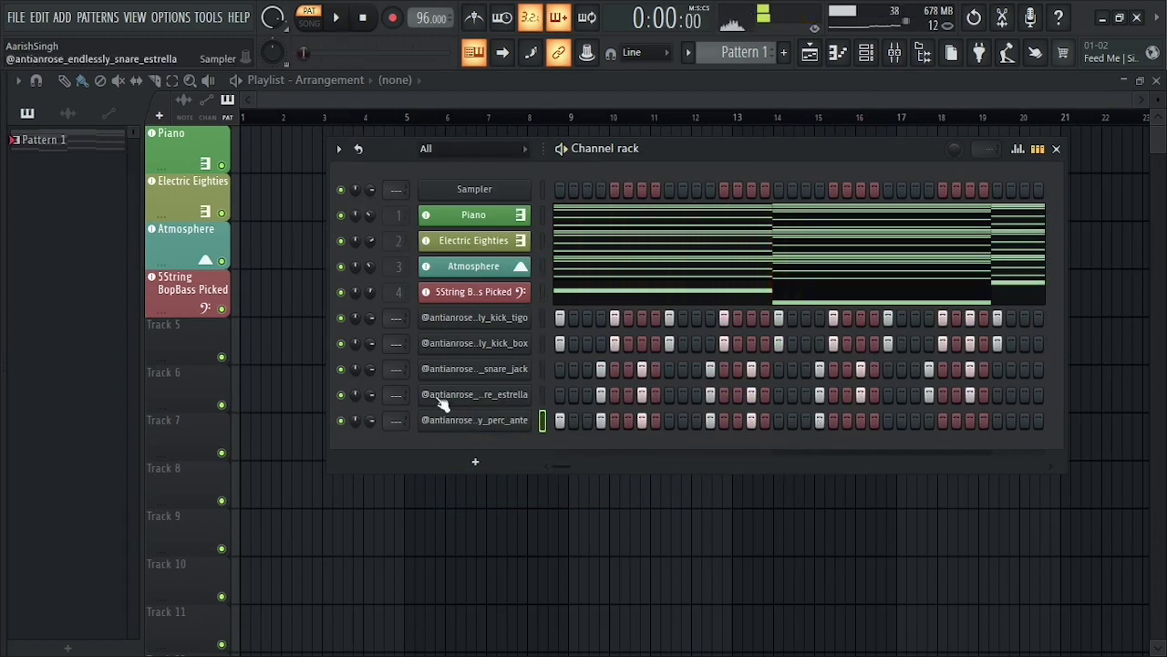
click(862, 424)
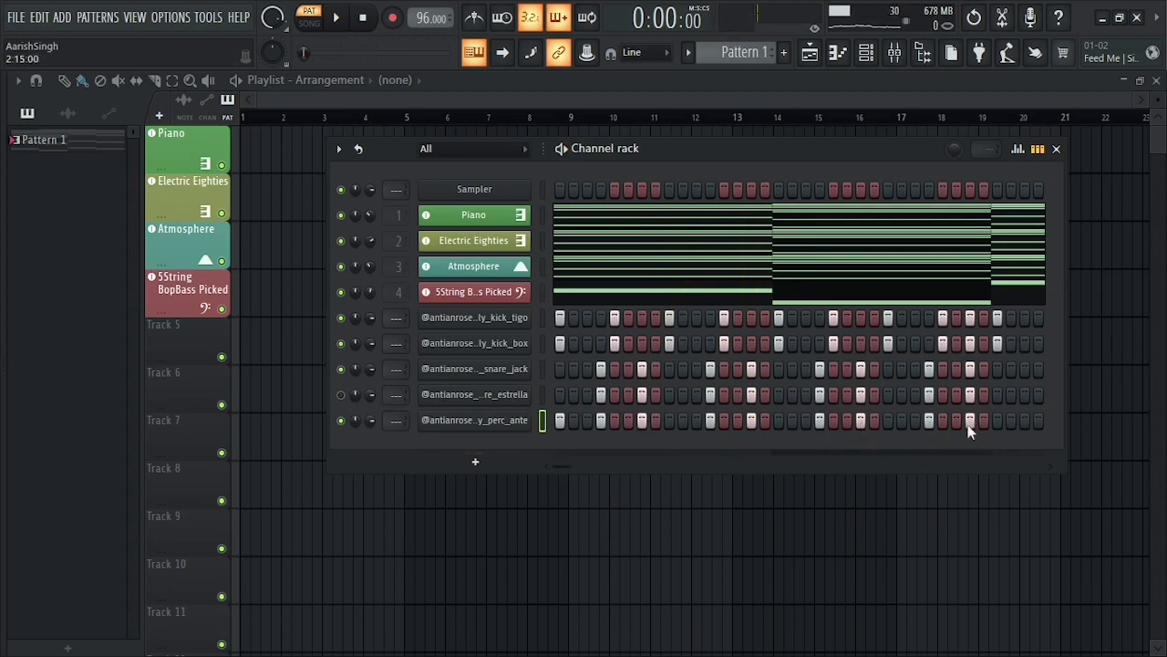
key(space)
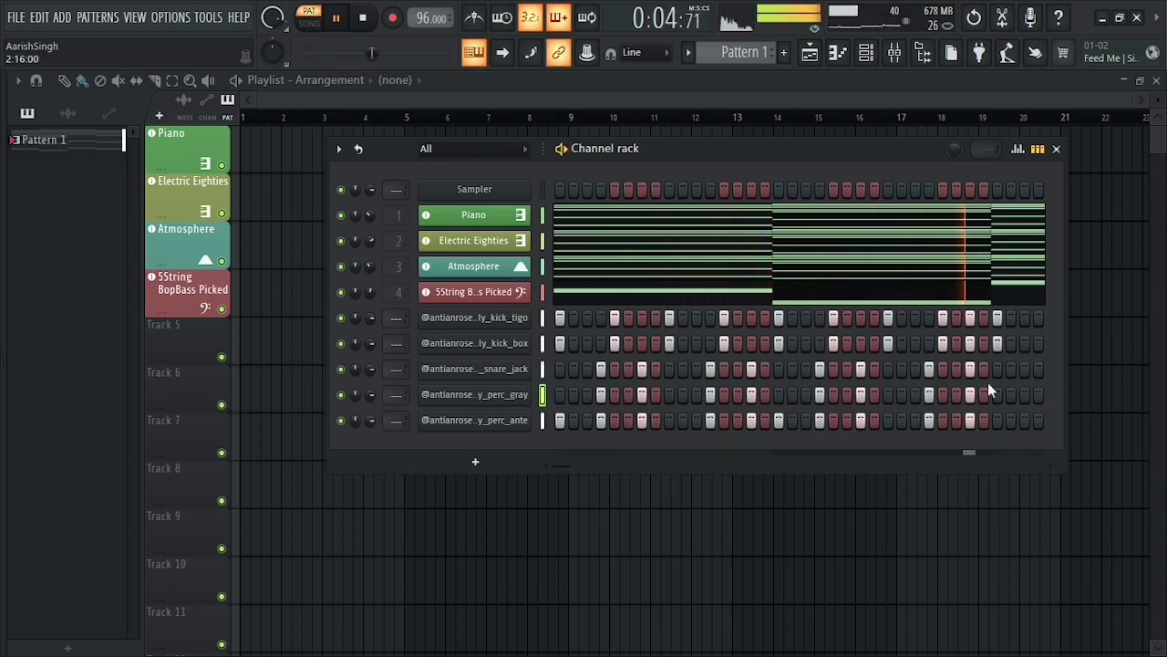
key(space)
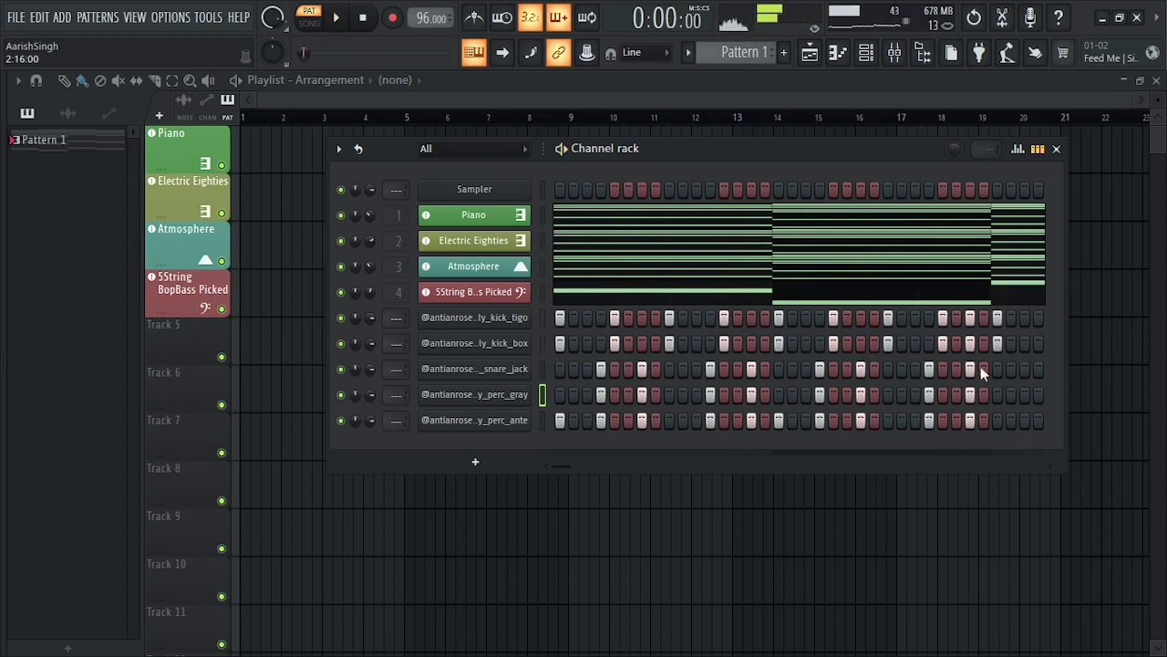
Set the Channel rack's main swing to 15% and play the pattern
scroll(953, 153, down, 2)
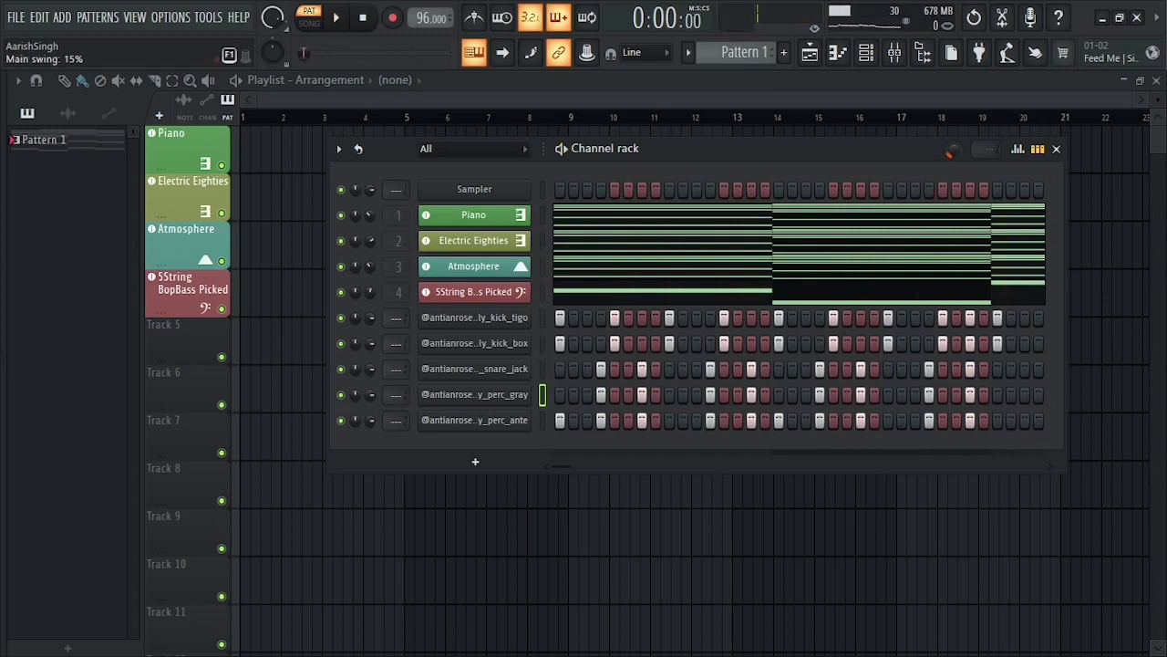
key(space)
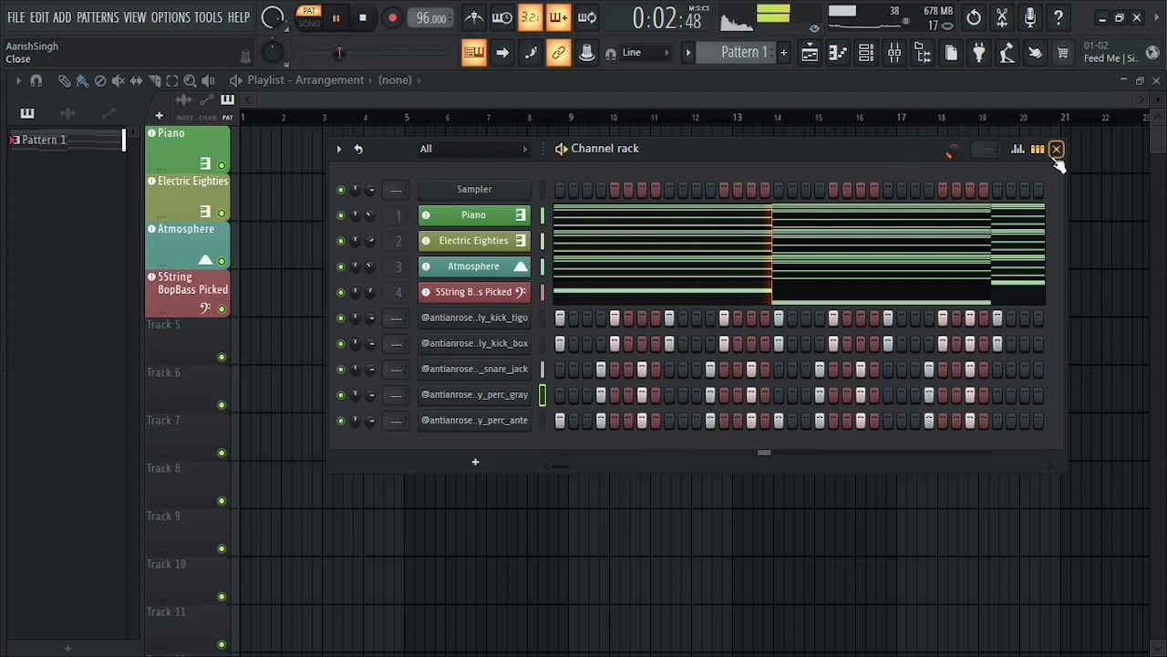
key(space)
Browse the sound kit's FX folder and audition the impactt_94bpm sample
key(alt+F8)
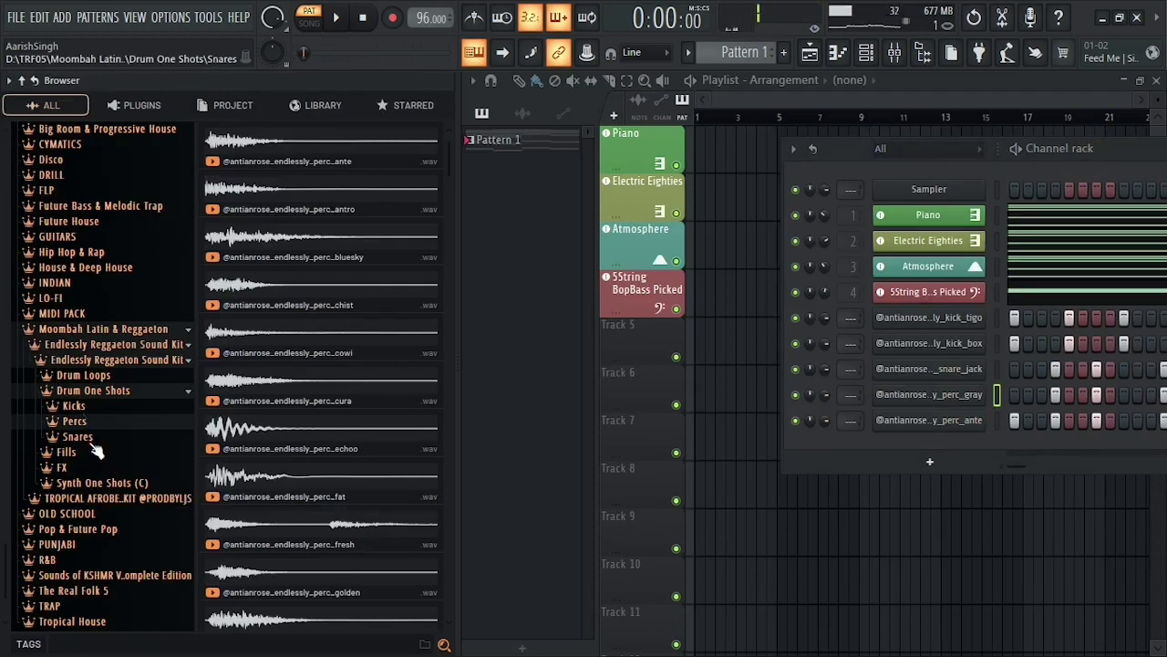
click(63, 468)
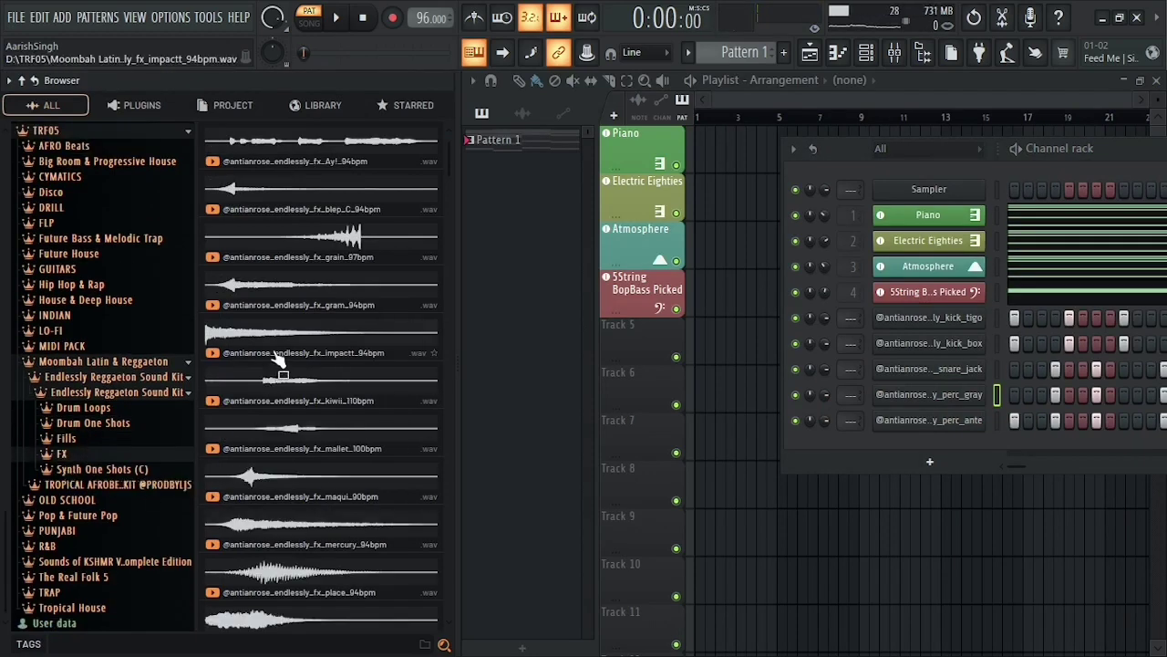
key(alt+F8)
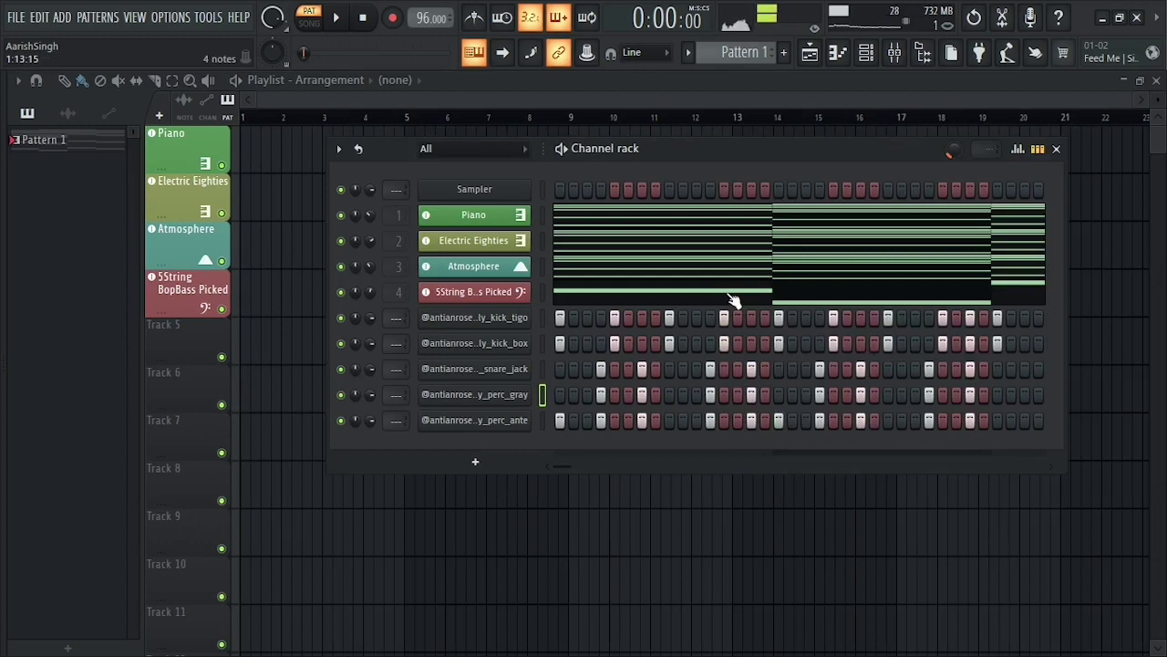
key(alt+F8)
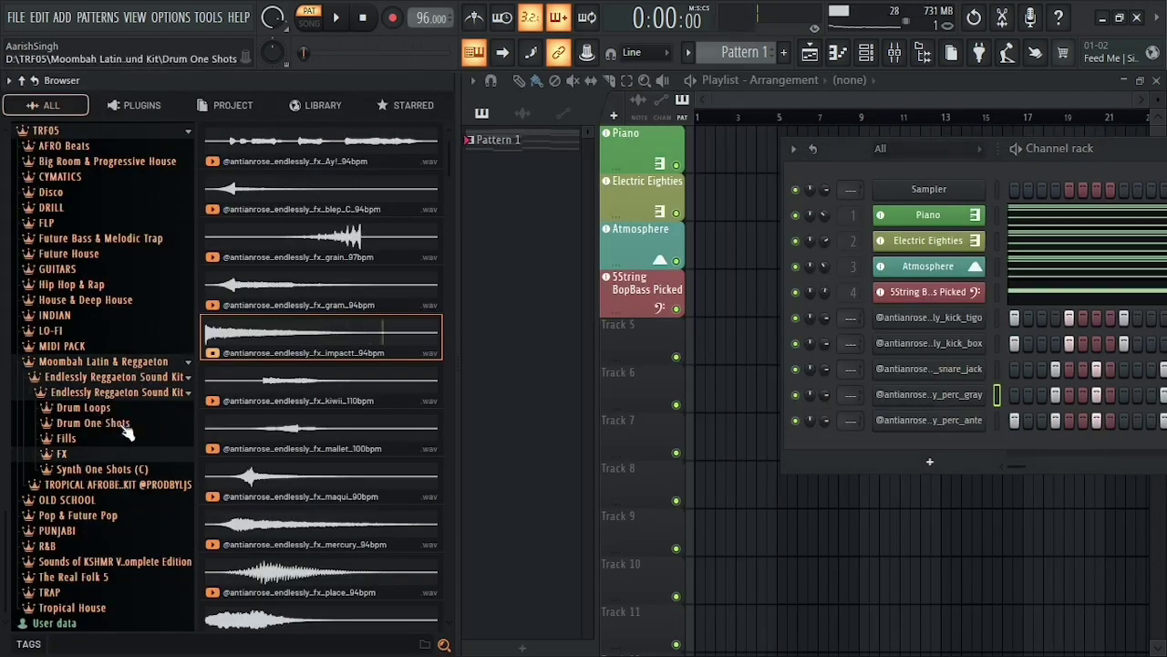
Audition samples in the Drum One Shots Percs folder and add perc_soli as a new channel below perc_ante
click(92, 423)
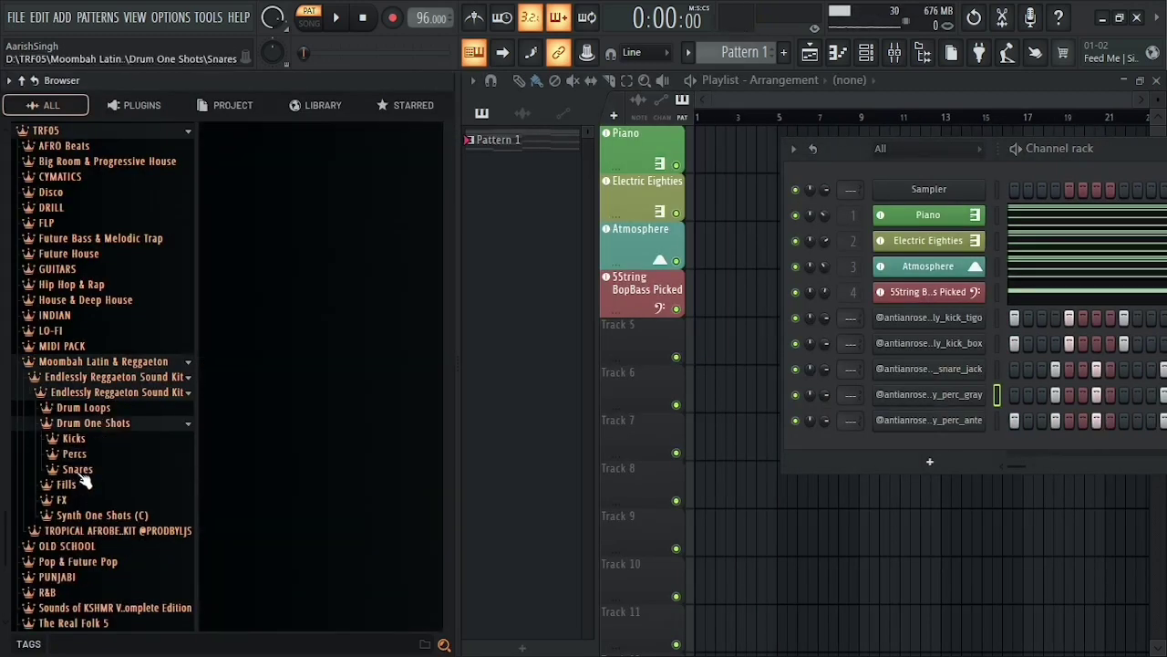
click(75, 453)
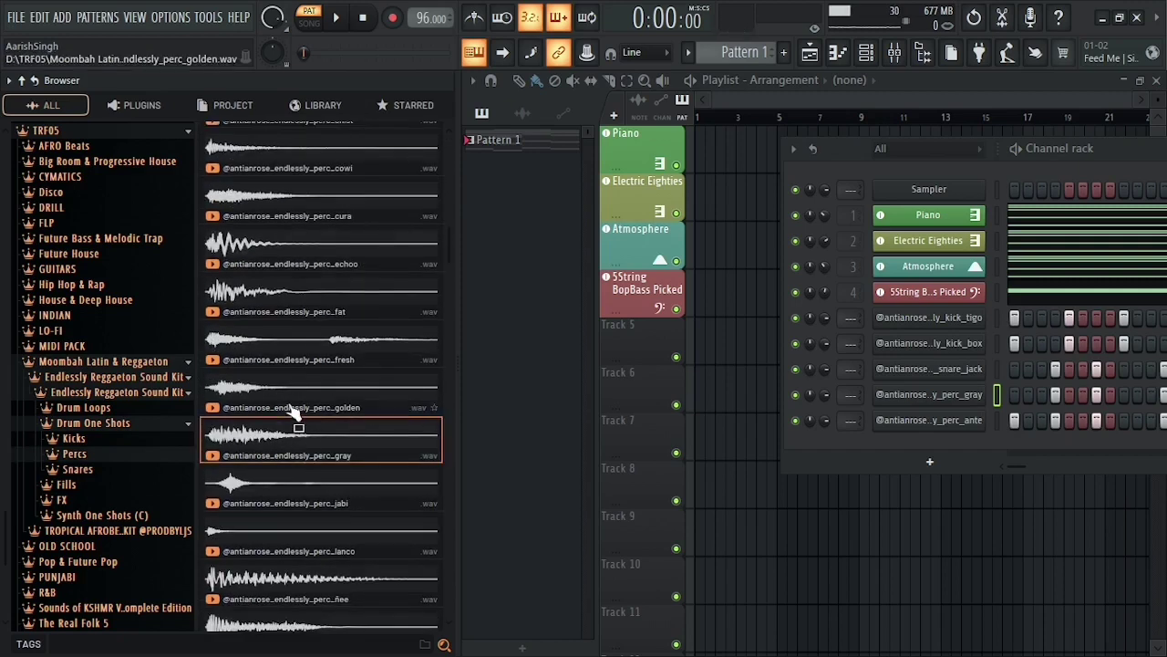
scroll(294, 419, down, 3)
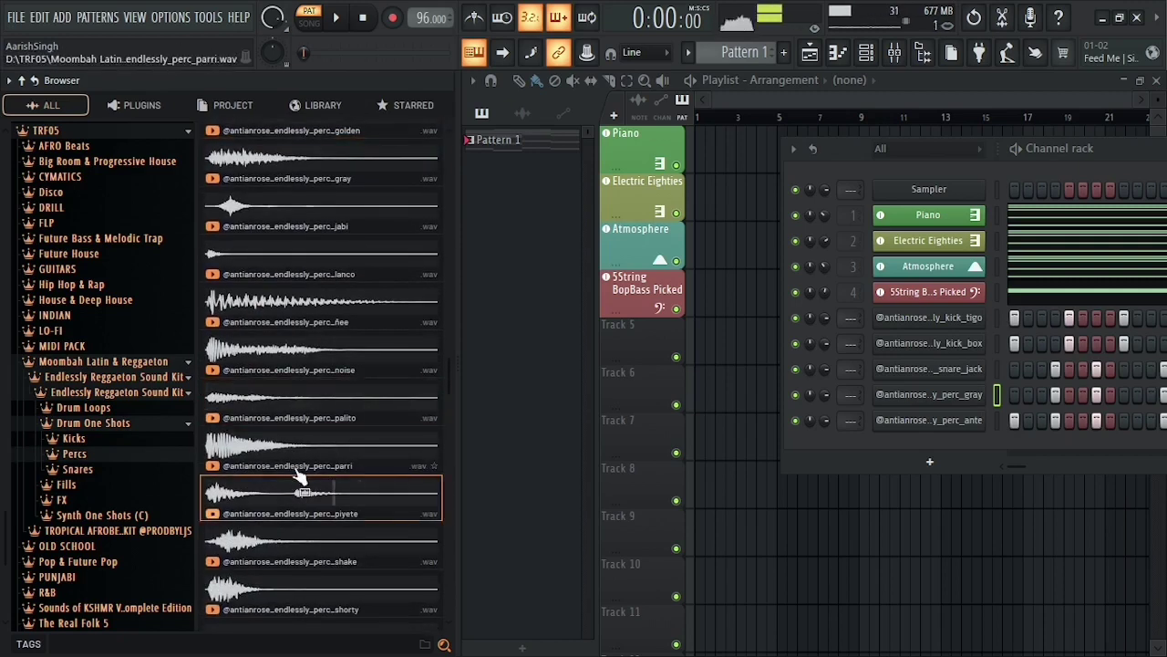
scroll(301, 479, down, 3)
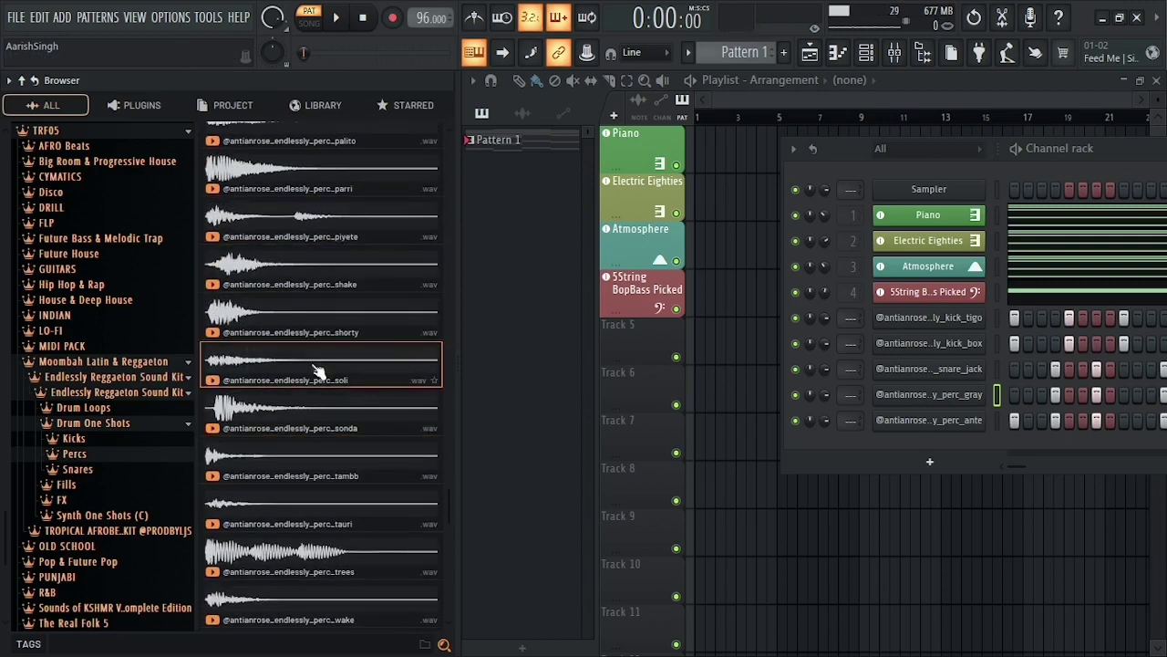
drag(319, 371, 523, 454)
Fill the perc_soli channel with a hit every 2 steps and play the full pattern
right_click(516, 446)
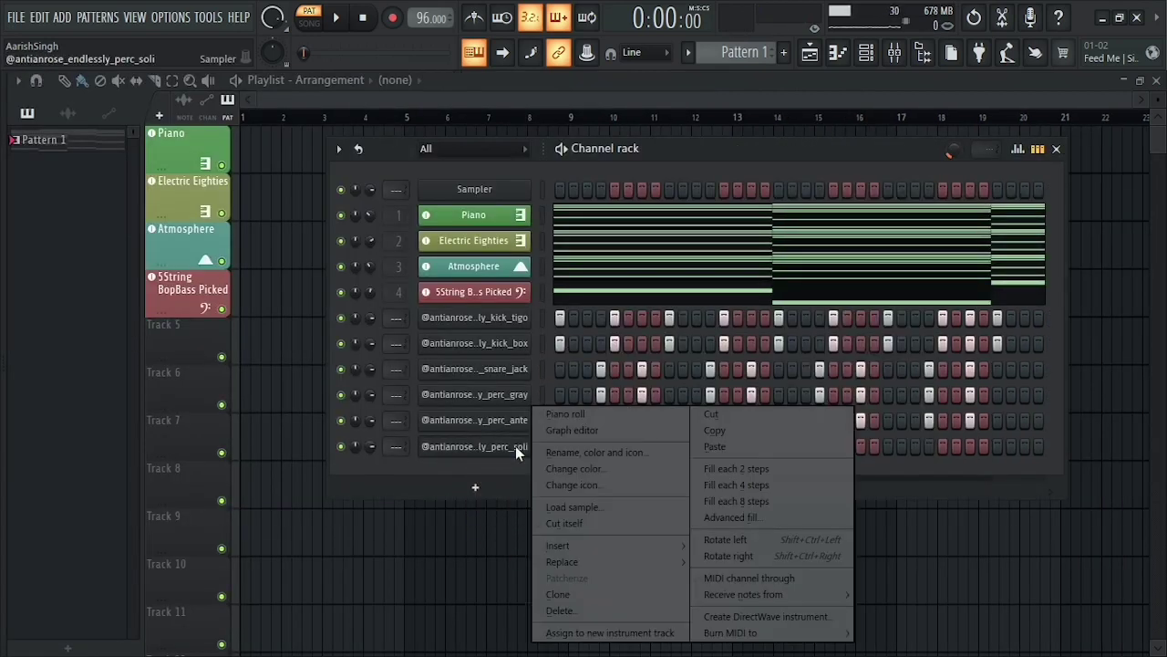
click(738, 469)
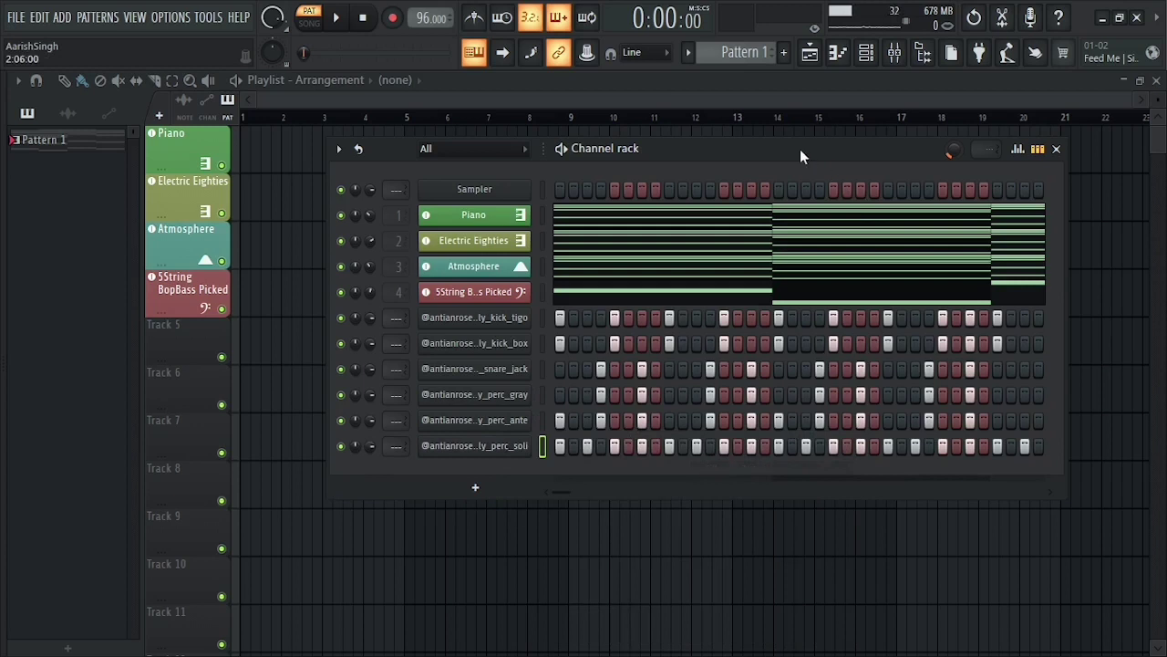
key(space)
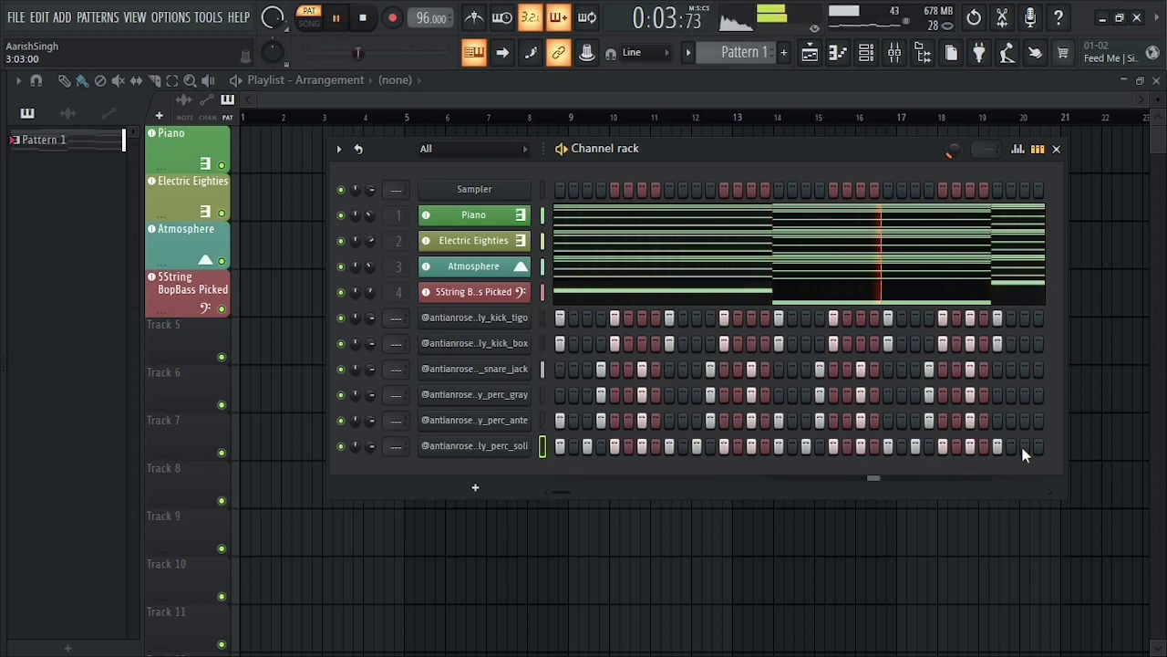
key(space)
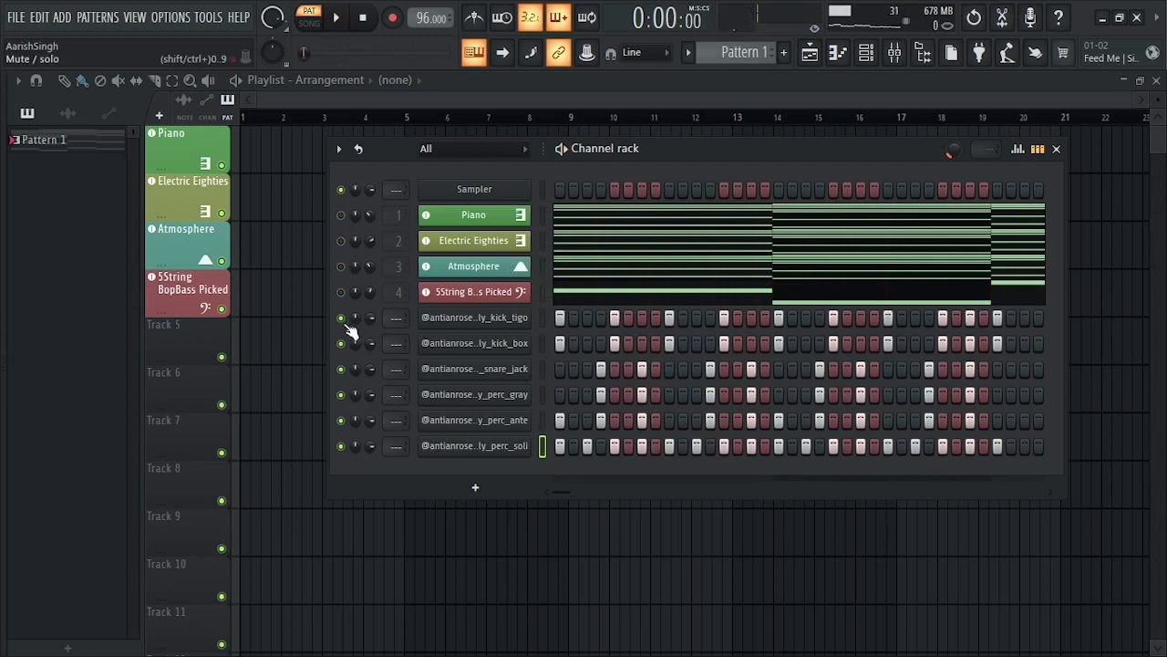
Play the drums without the four instrument channels, and set the kick_tigo sample's quick fade out to 62%
key(space)
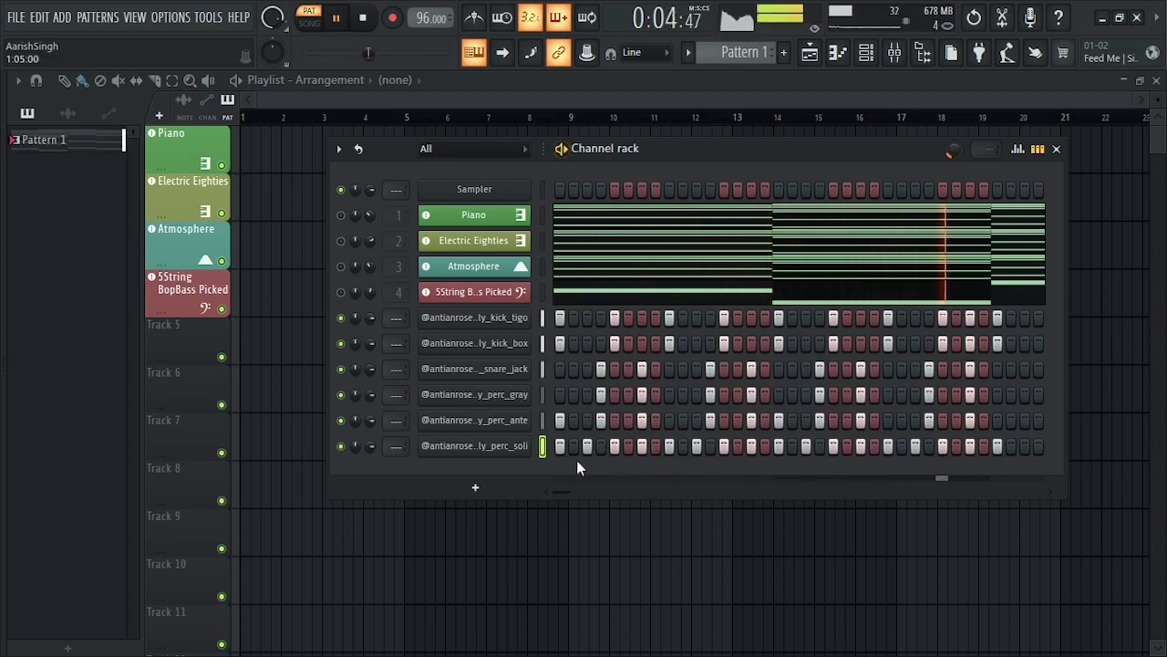
key(space)
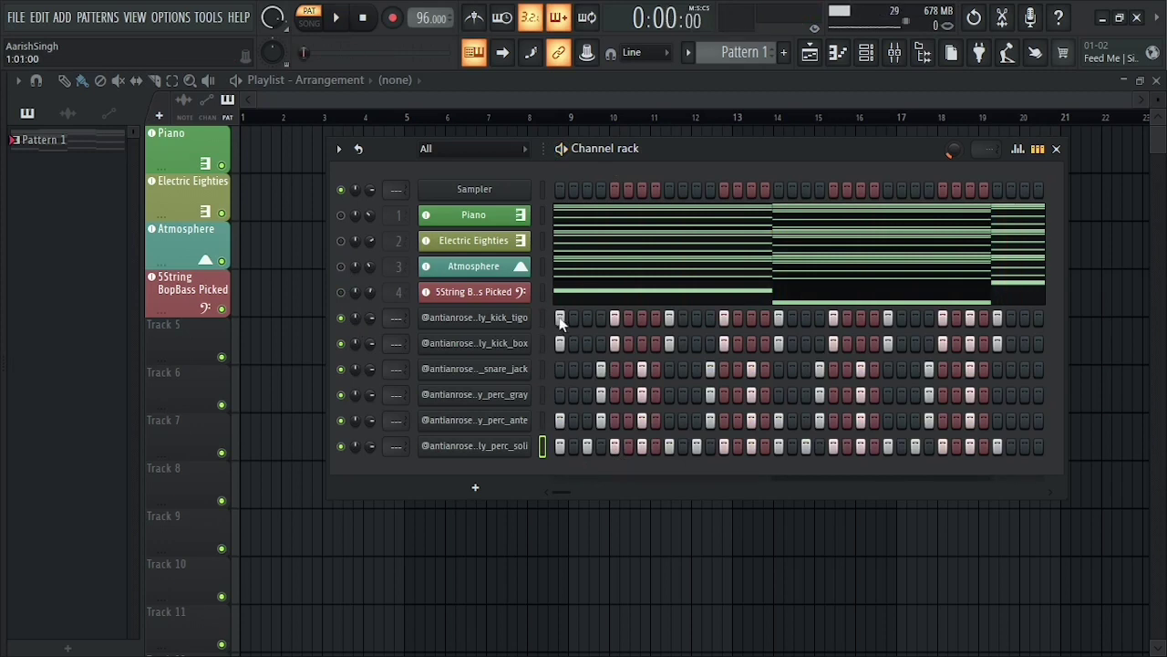
click(483, 320)
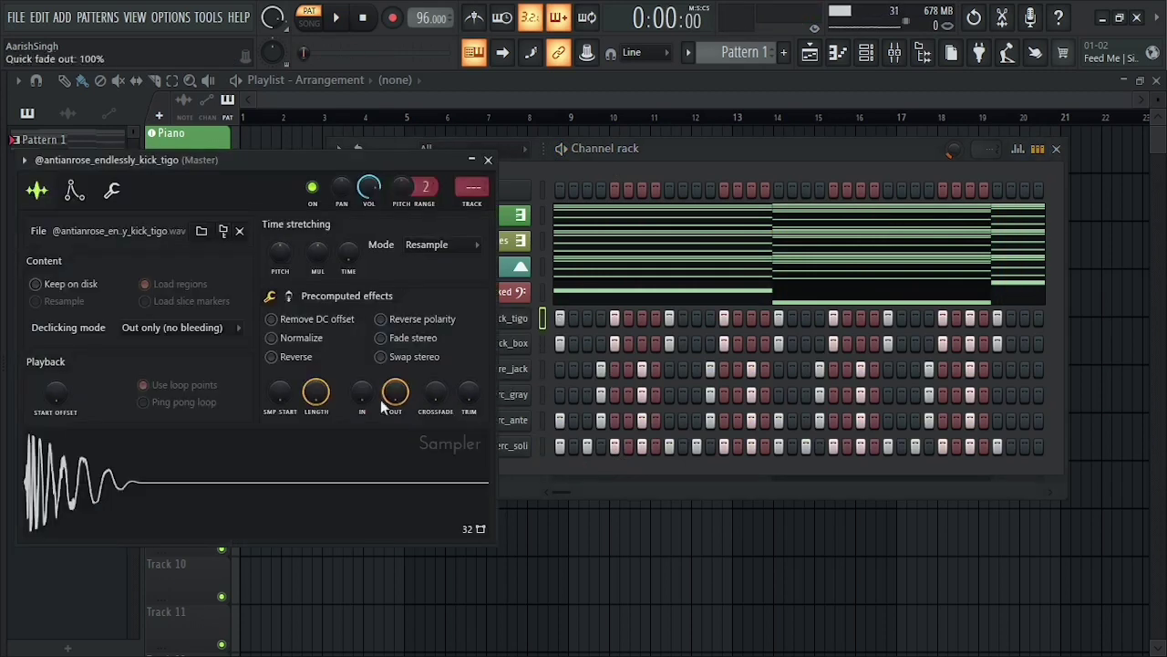
drag(393, 398, 393, 428)
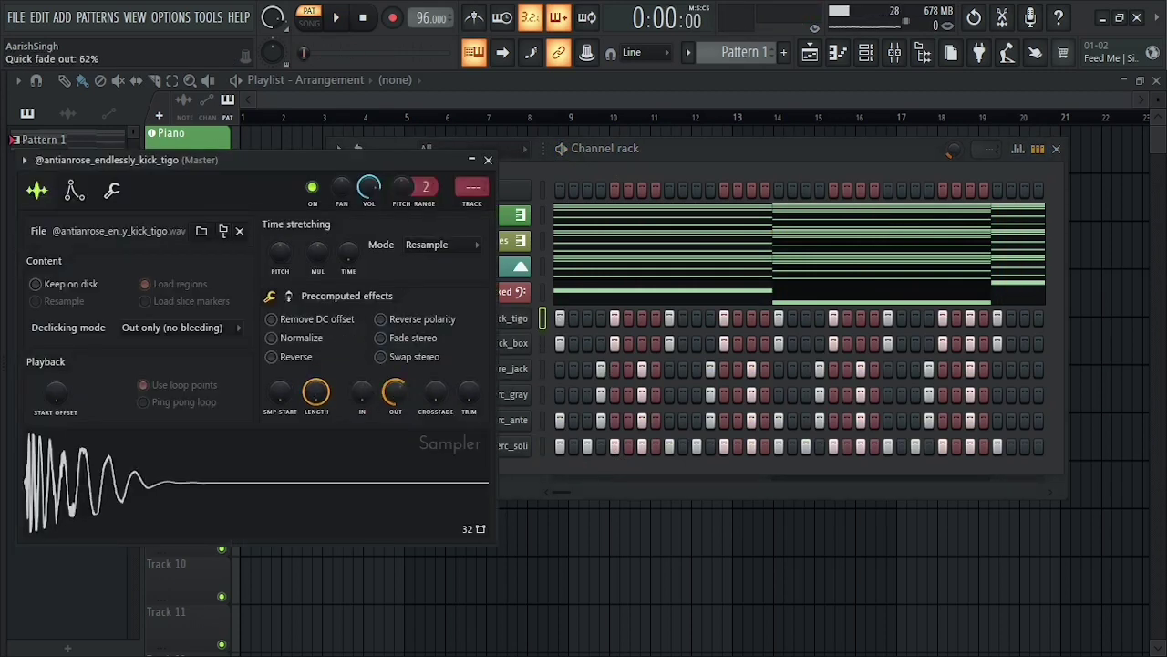
click(488, 160)
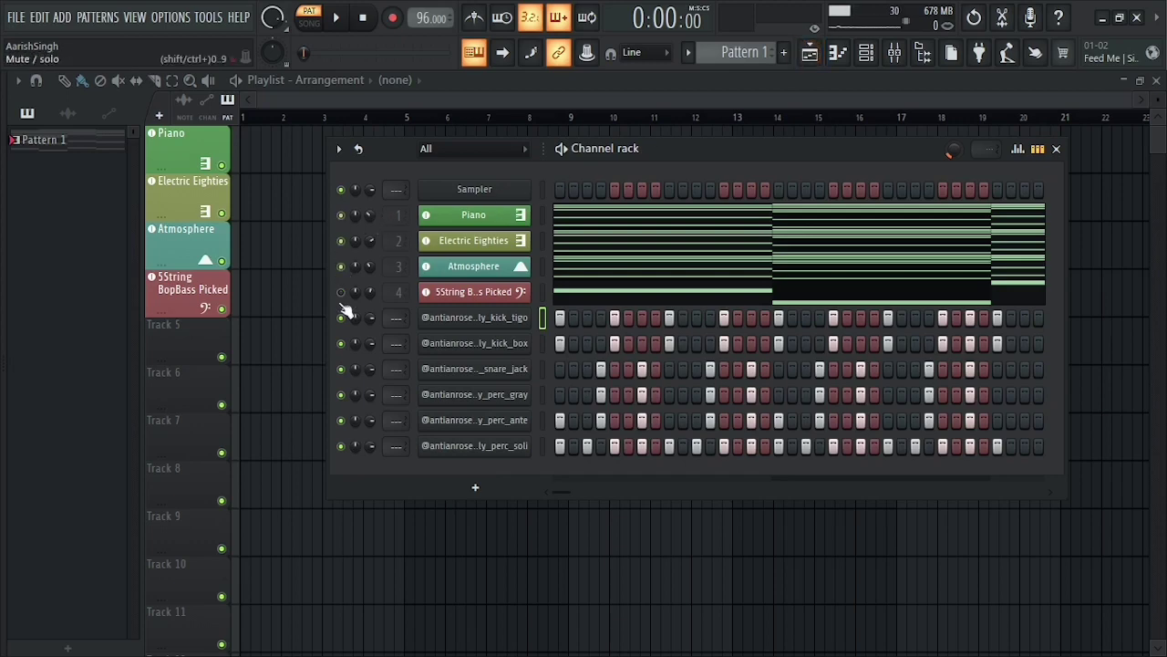
Split Pattern 1 by channel into separate patterns for each instrument and drum
key(alt+F8)
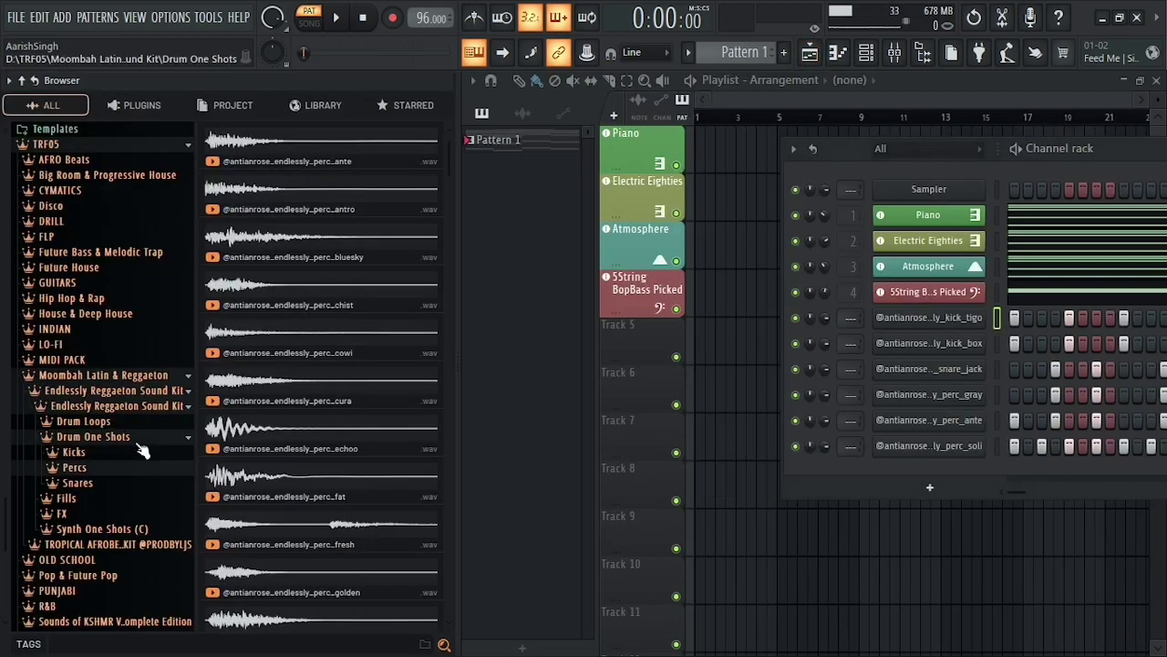
key(alt+F8)
click(866, 52)
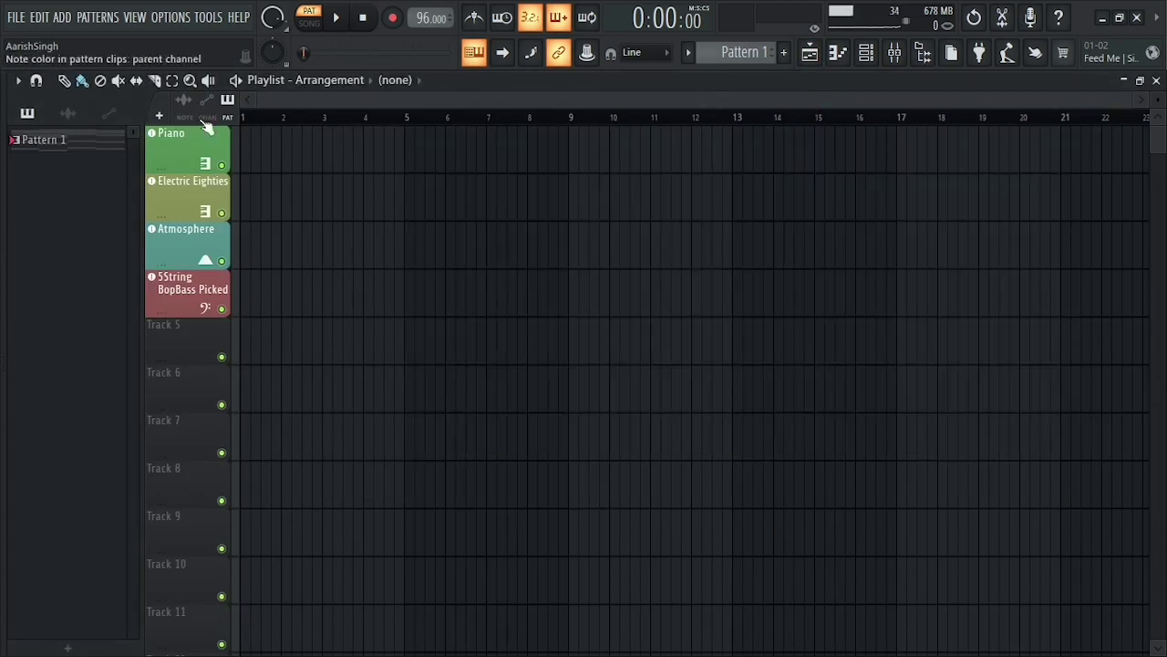
right_click(66, 143)
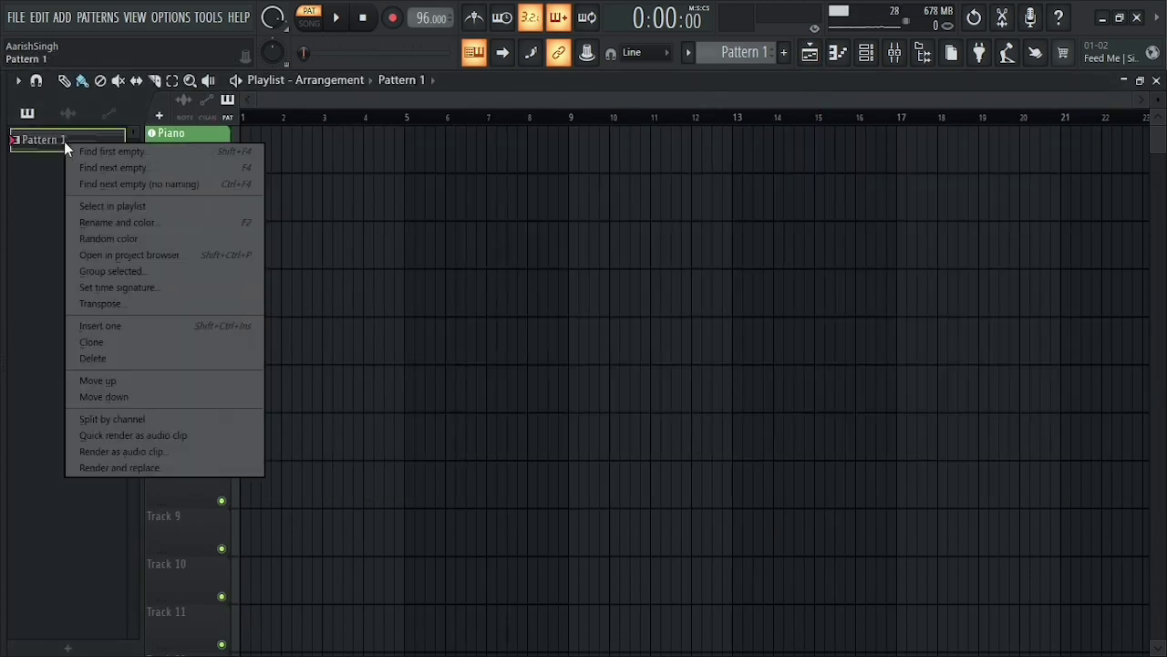
click(113, 420)
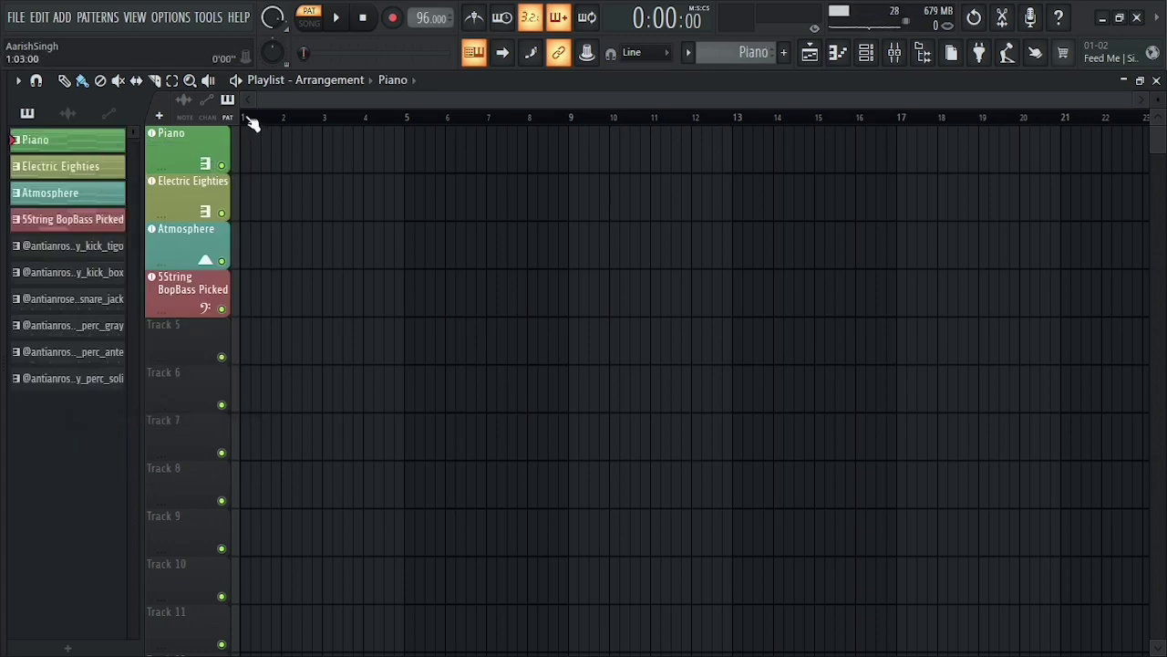
Mark bars 1 to 4 in the playlist, place the Piano pattern there on the Piano track, and play it in song mode
drag(248, 120, 383, 130)
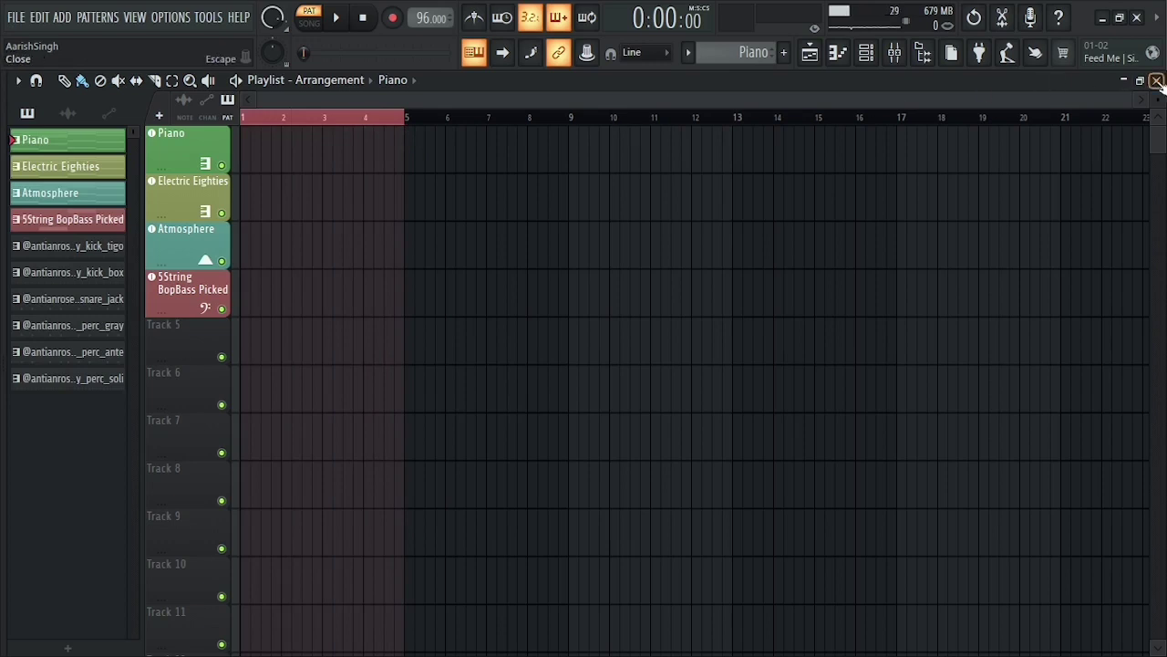
drag(1136, 102, 826, 101)
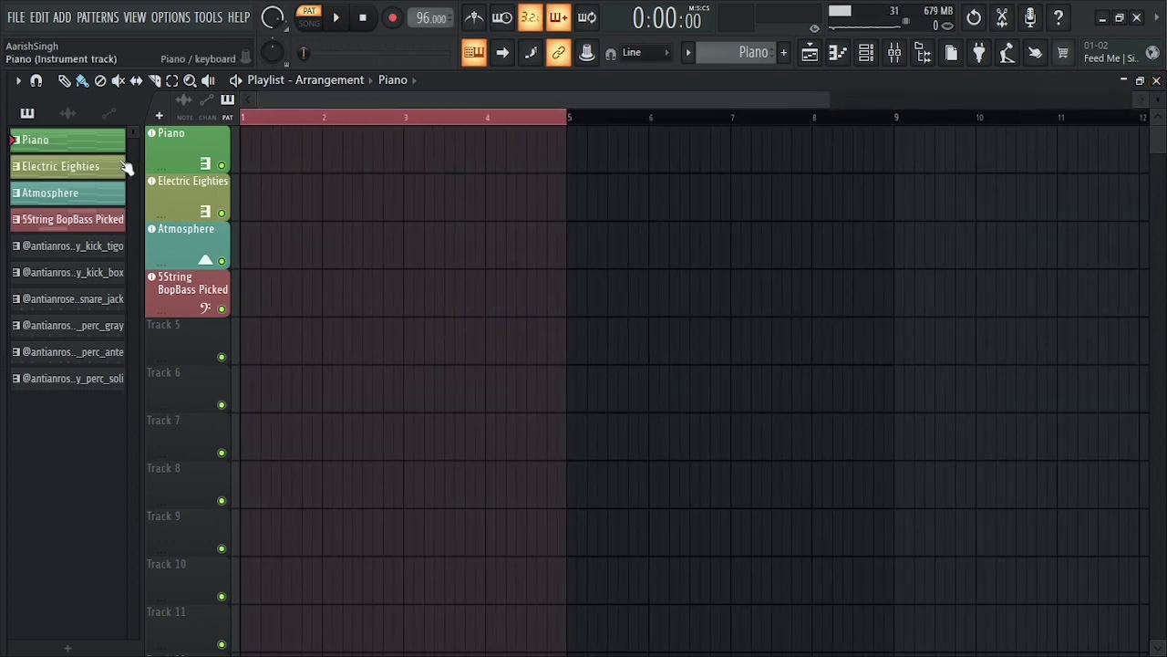
drag(109, 142, 255, 156)
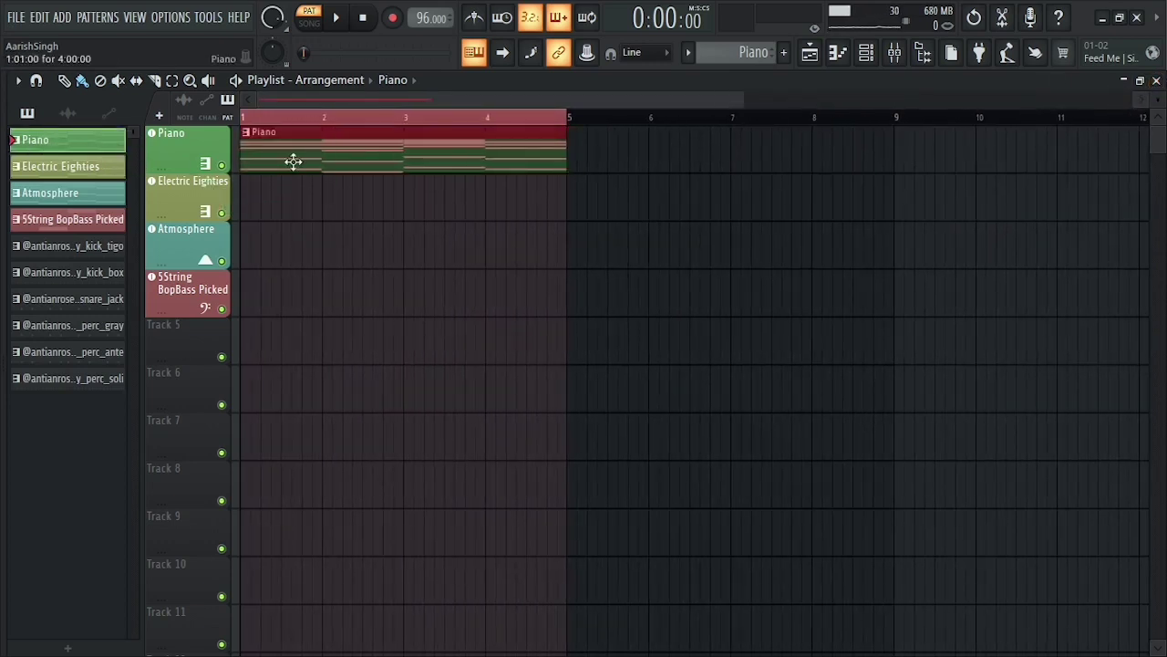
click(307, 26)
click(335, 26)
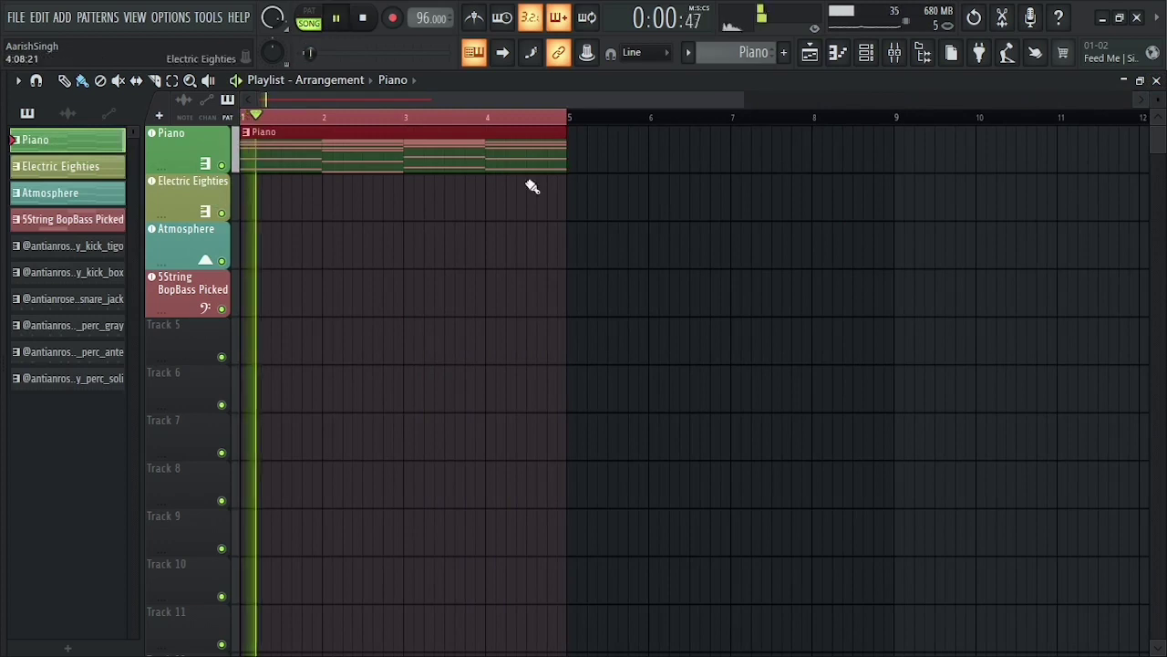
scroll(552, 228, down, 1)
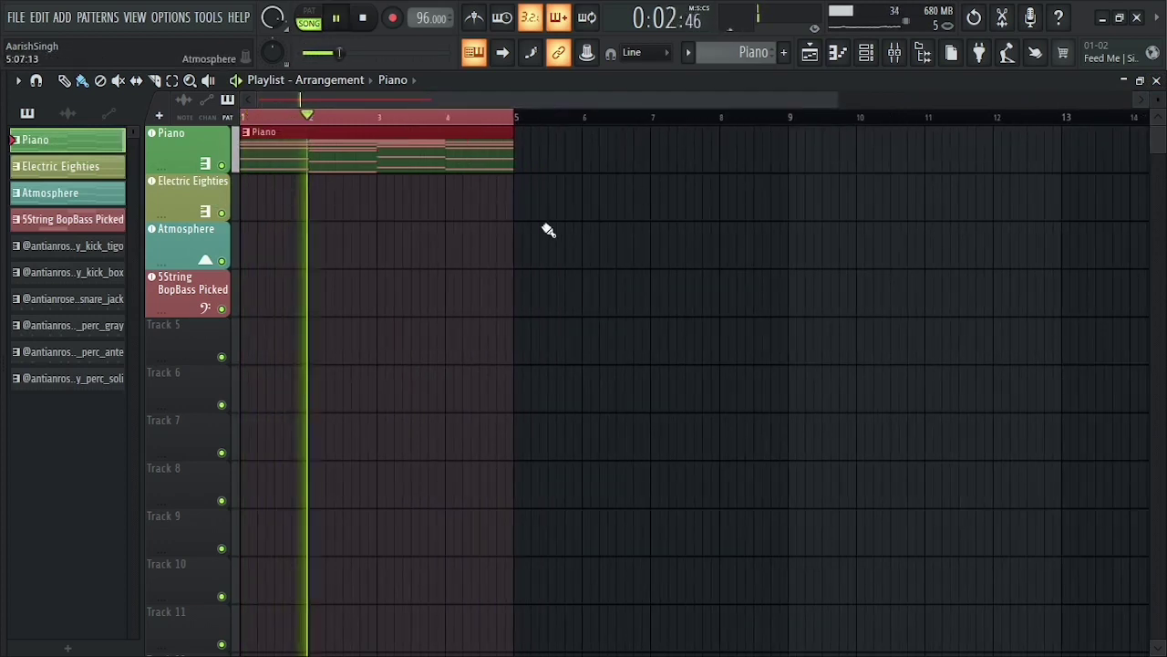
click(868, 53)
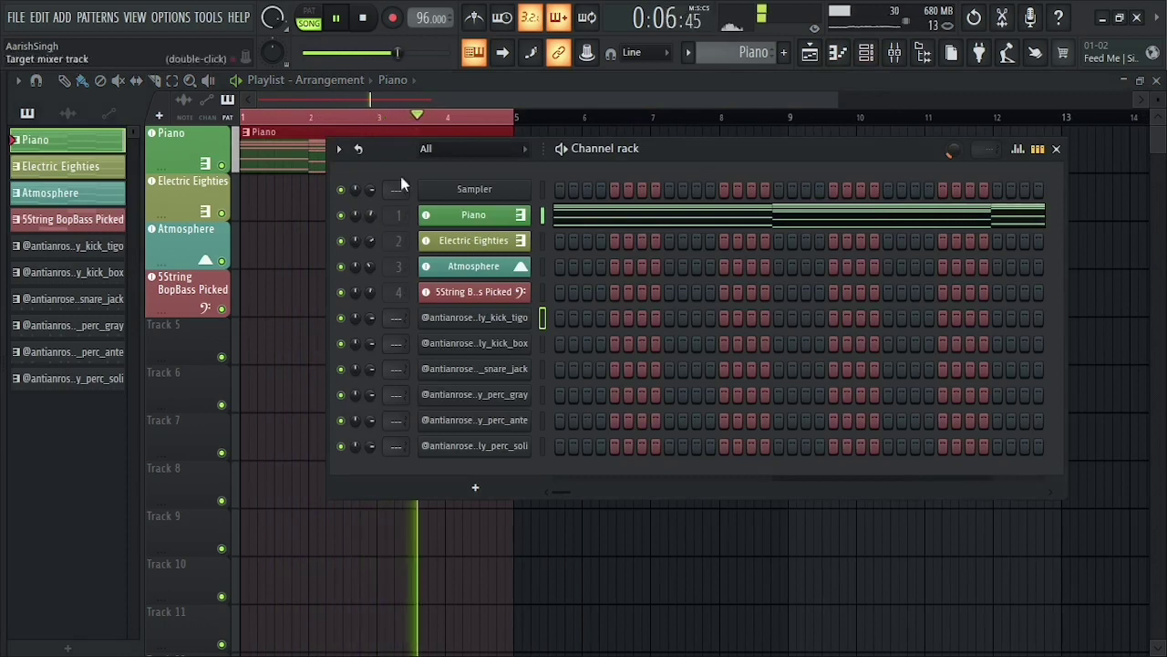
click(447, 91)
key(space)
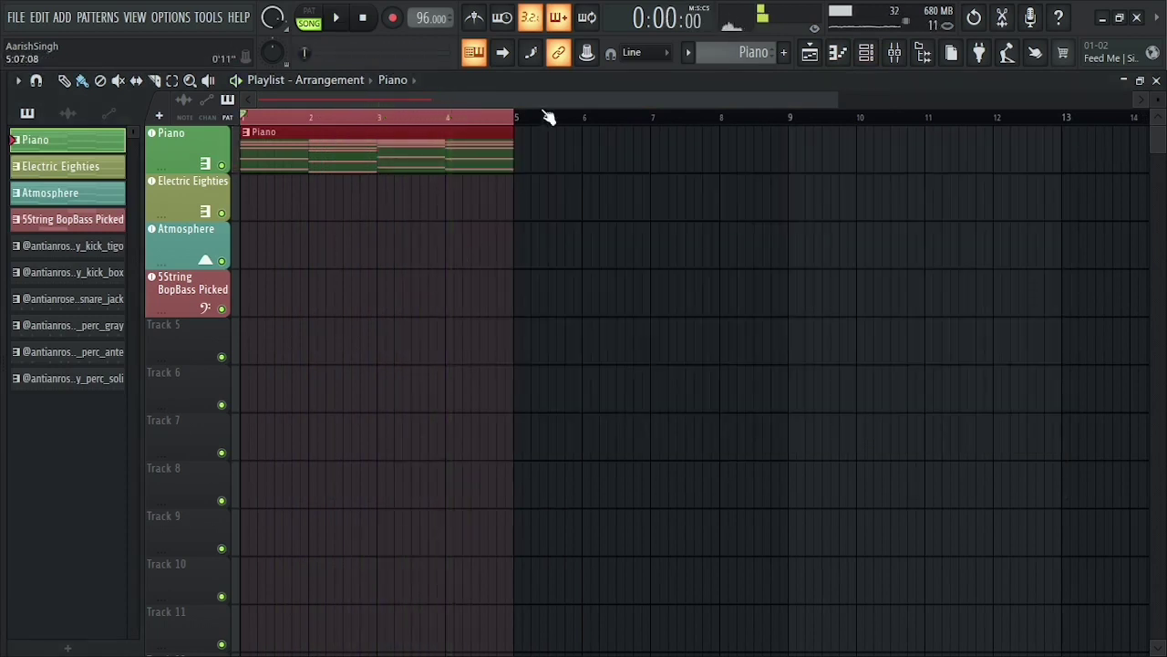
Duplicate the Piano clip three times to fill bars 1 to 16, and clear the time selection
key(ctrl+b)
key(ctrl+b)
key(ctrl+b)
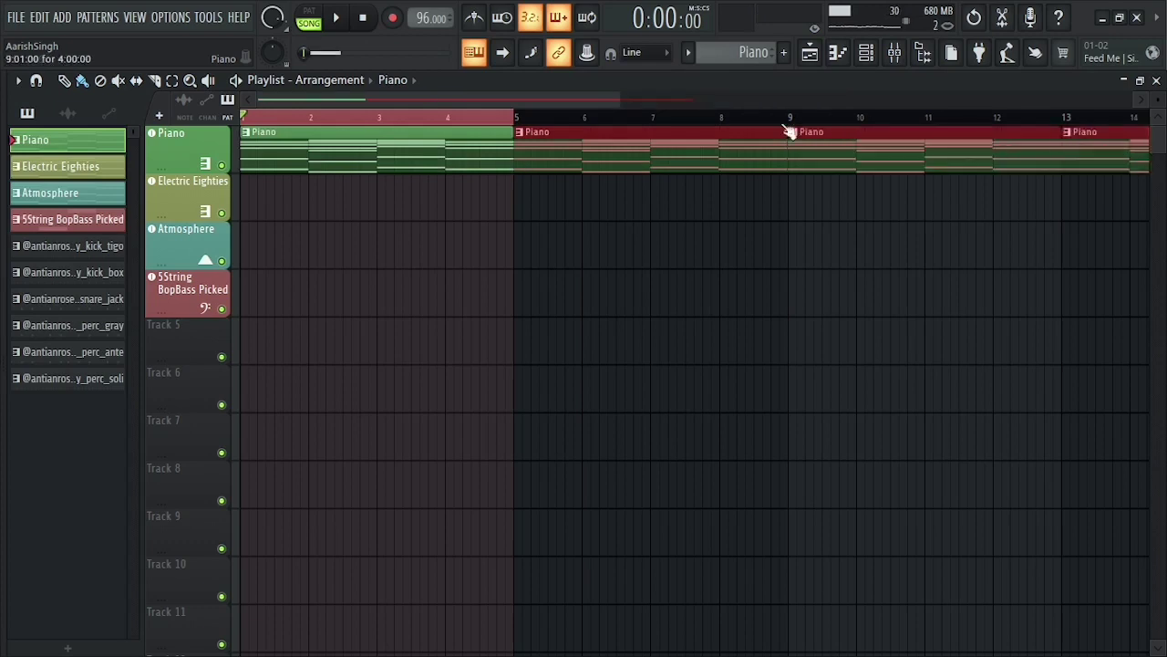
ctrl+click(520, 121)
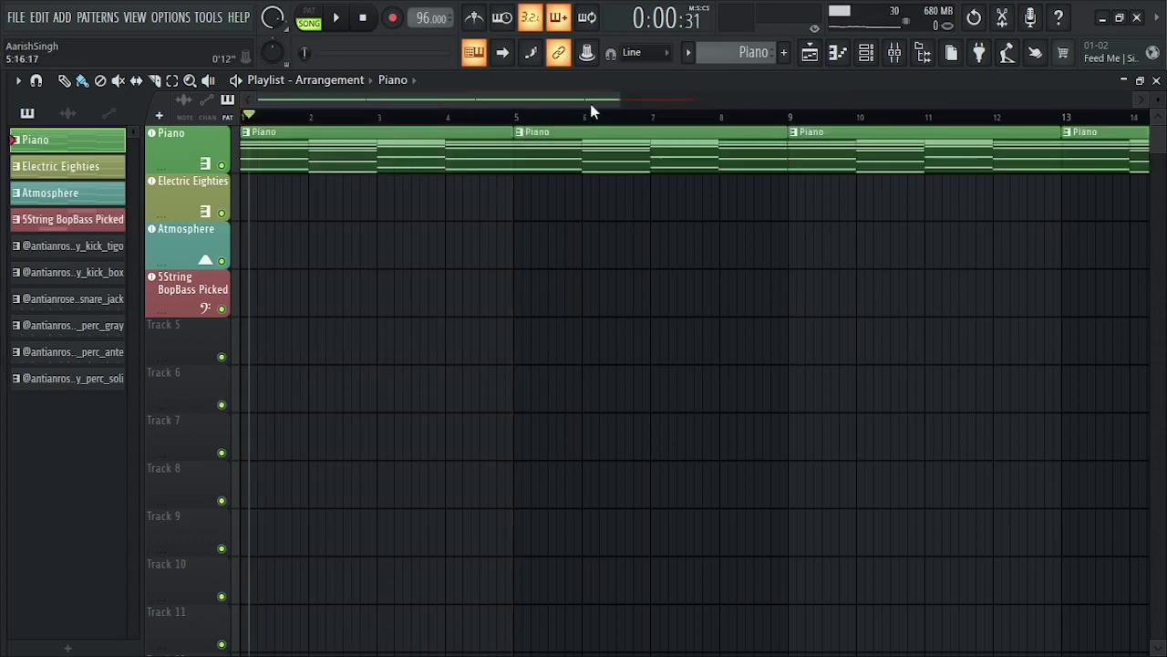
drag(616, 98, 829, 99)
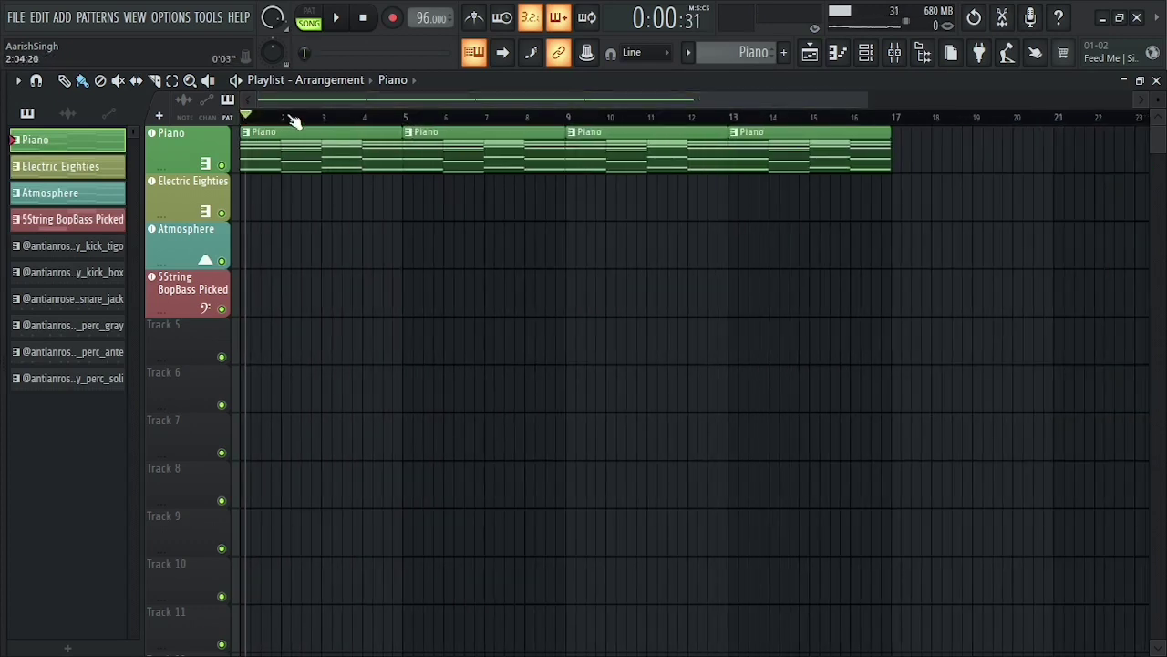
Turn on the metronome and play the Piano arrangement from the start
key(space)
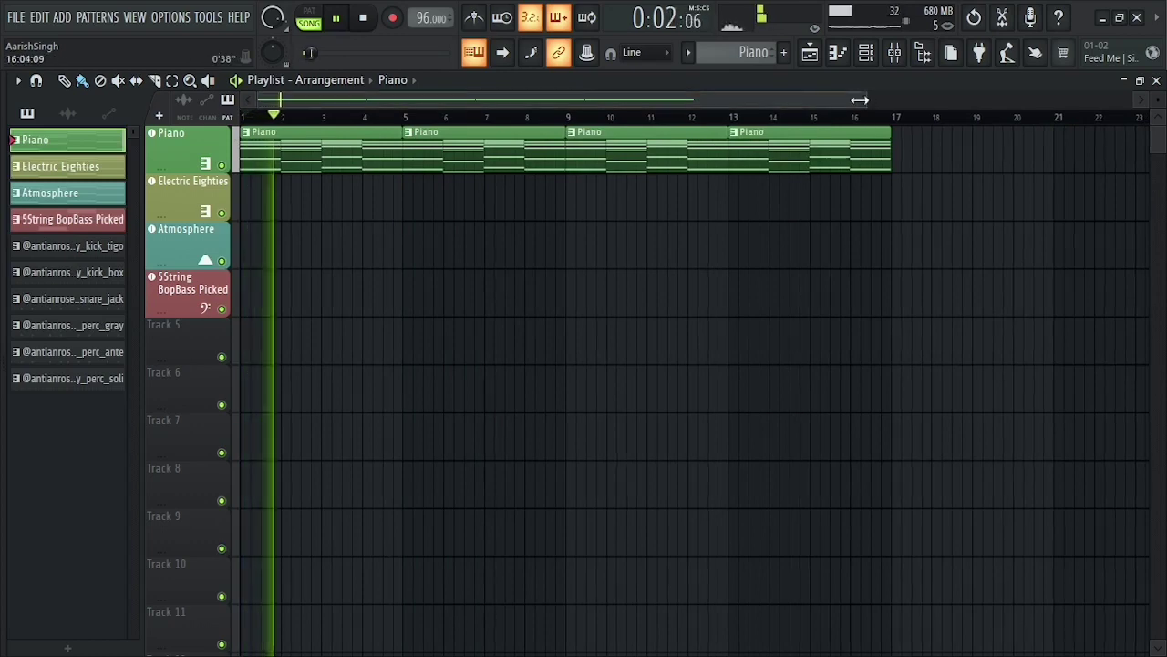
drag(860, 99, 526, 97)
key(space)
click(475, 20)
key(space)
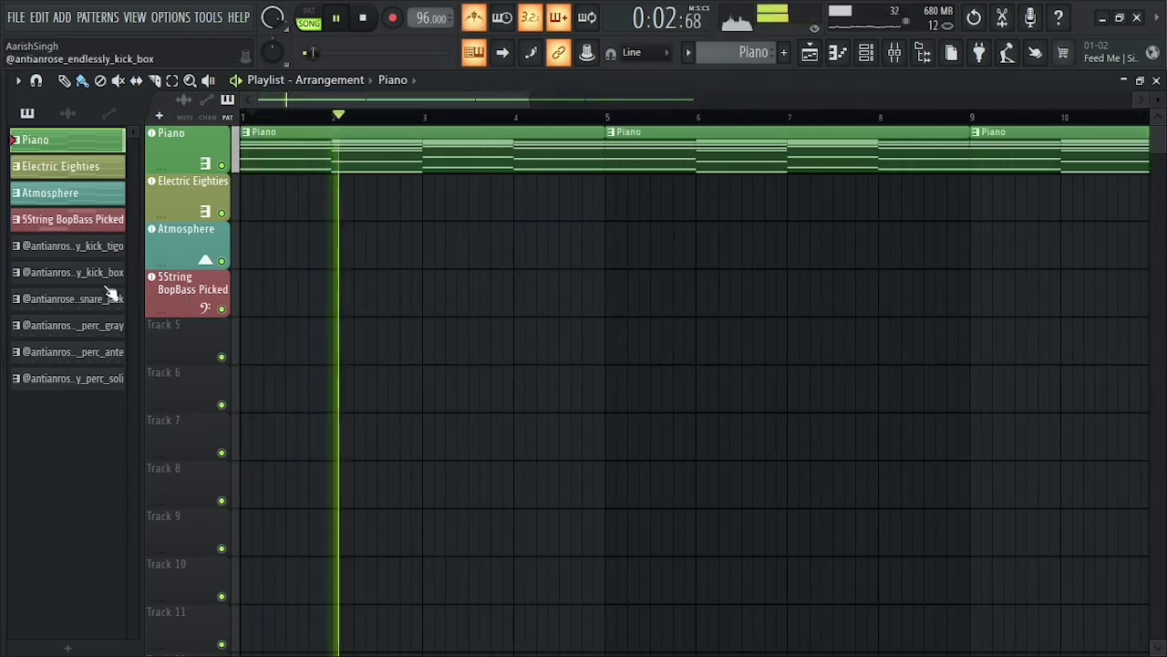
key(space)
Place the snare_jack and perc_gray patterns on Tracks 5 and 6 at bar 5, and delete the extra Piano clip above them
click(96, 325)
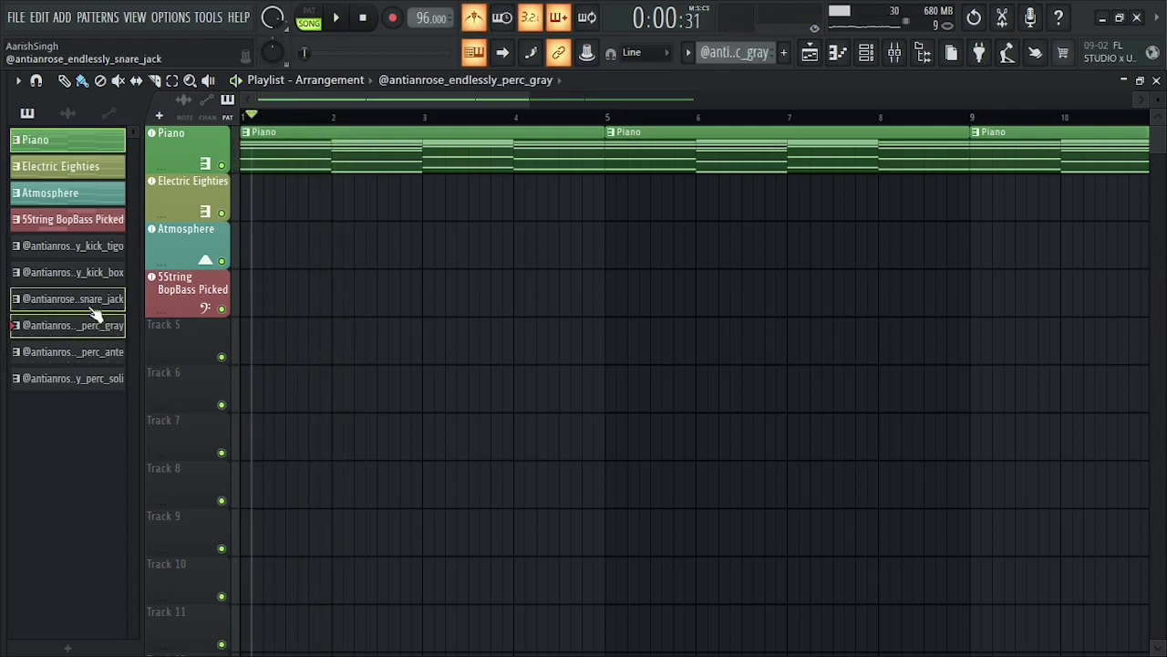
drag(96, 313, 608, 294)
click(392, 116)
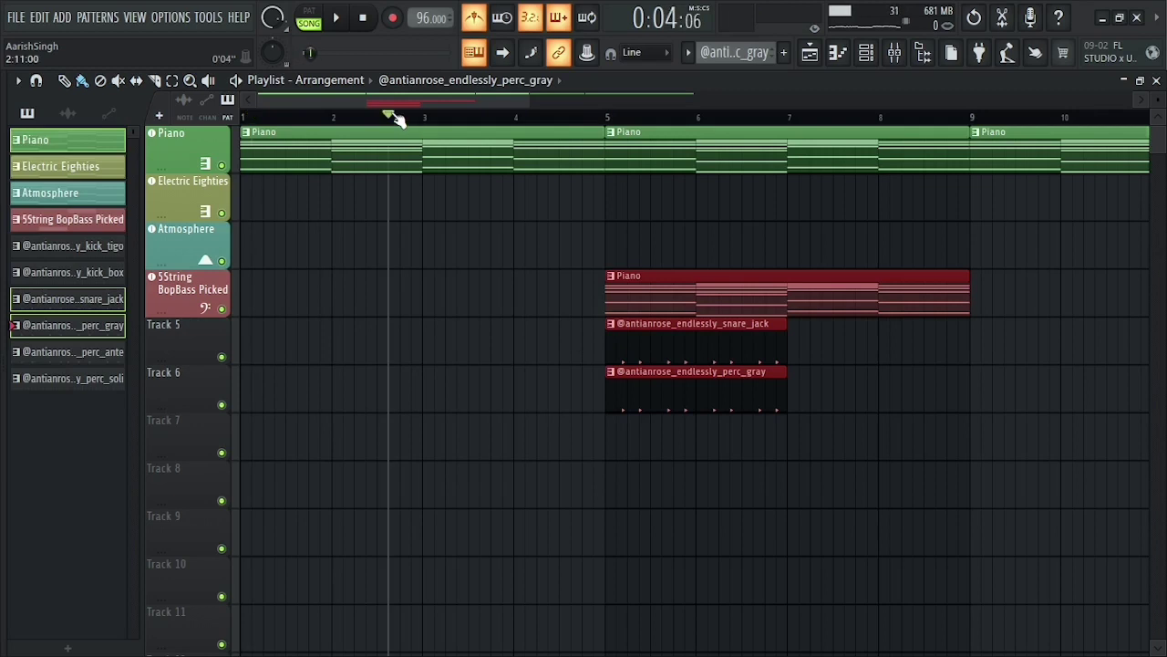
drag(530, 95, 653, 97)
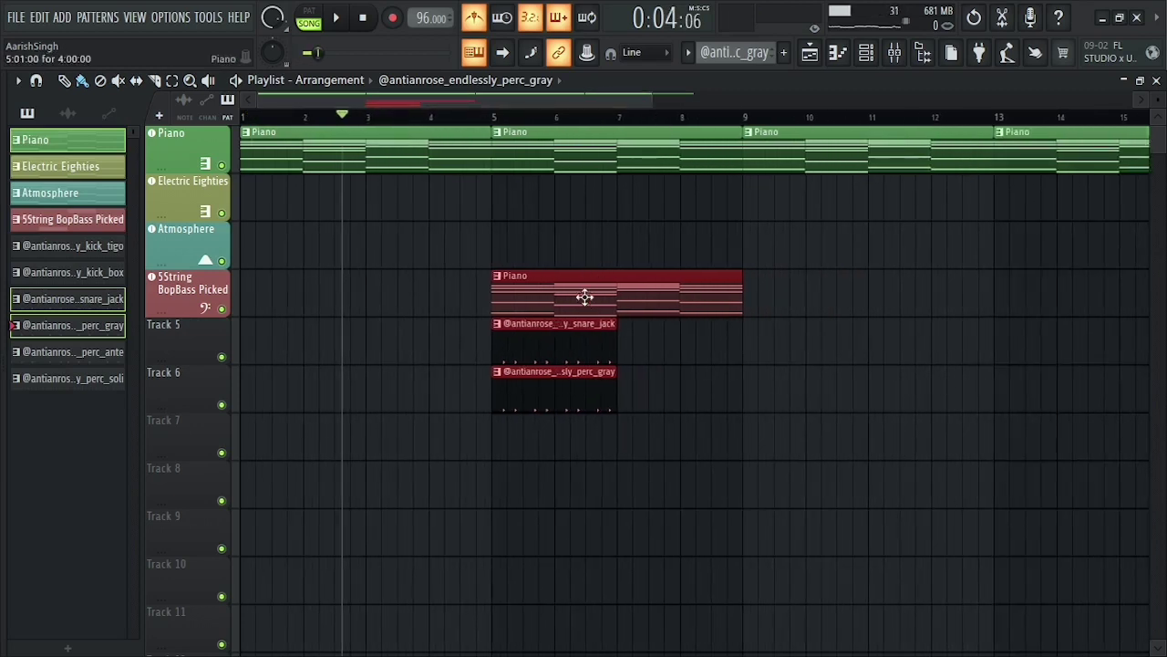
right_click(542, 294)
Duplicate the snare_jack and perc_gray clips once to fill bars 5 to 8, and play the song from mid-bar 4
drag(642, 325, 549, 390)
key(ctrl+b)
click(463, 118)
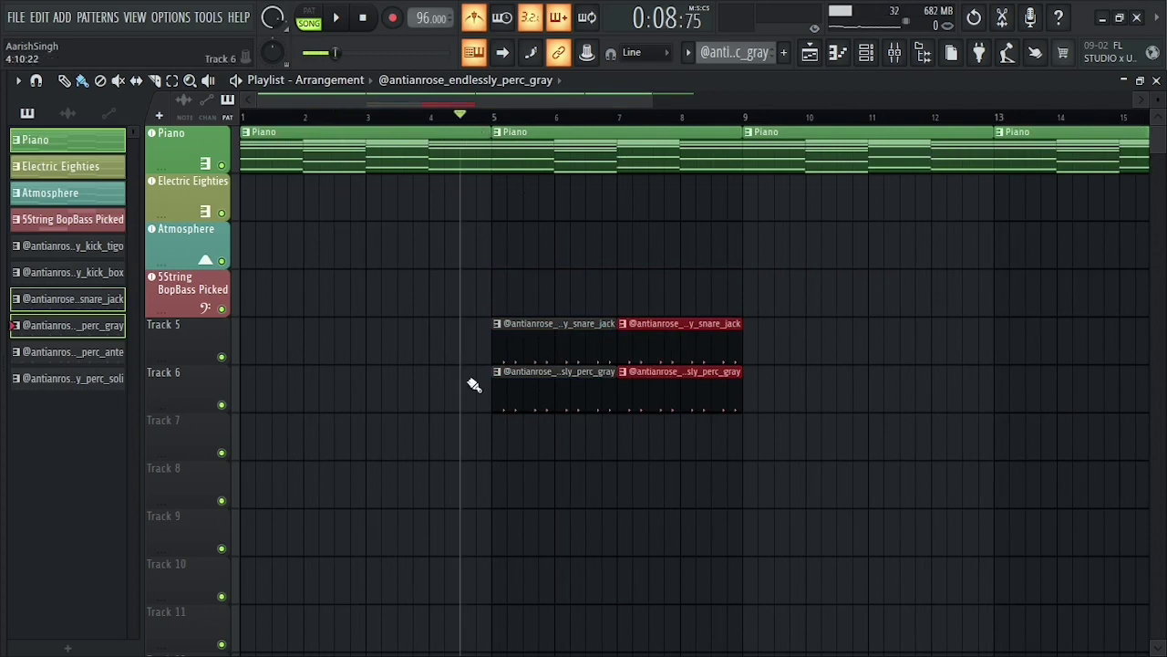
drag(651, 100, 717, 100)
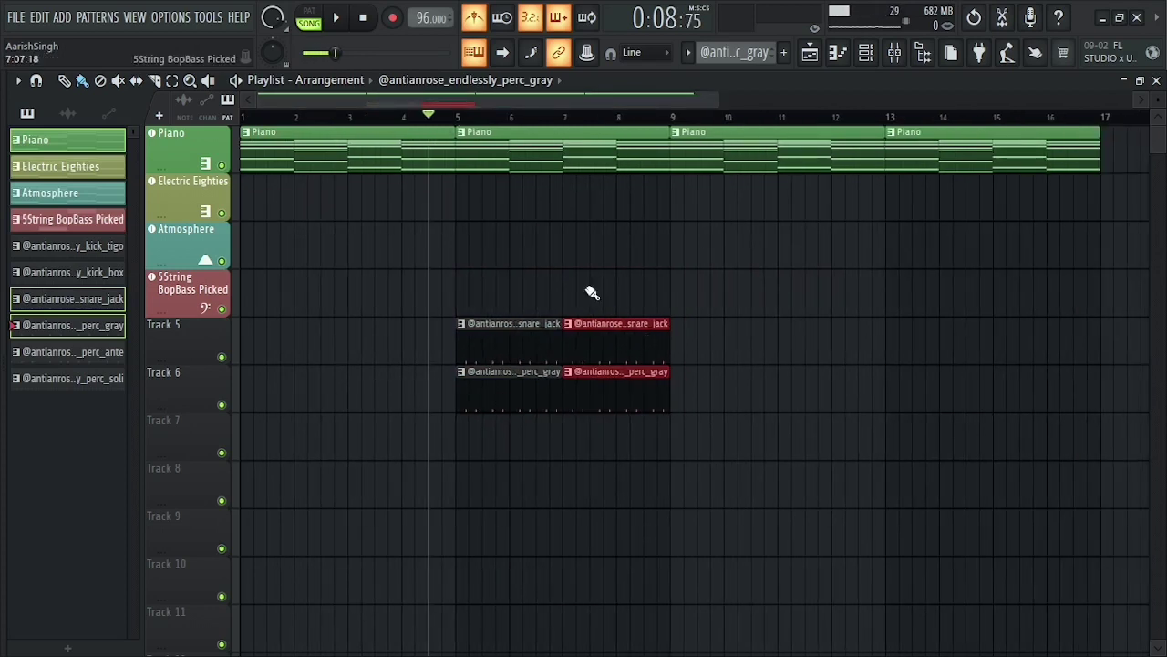
key(space)
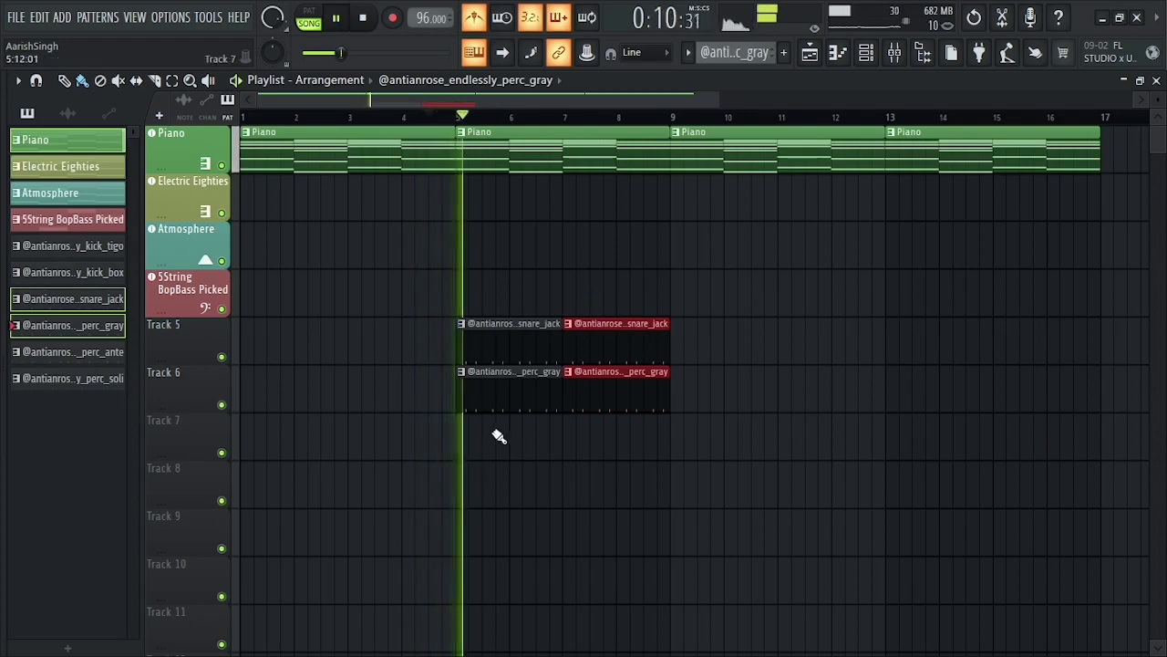
Try the perc_soli pattern on Track 7 at bar 5 against the rest of the song
key(space)
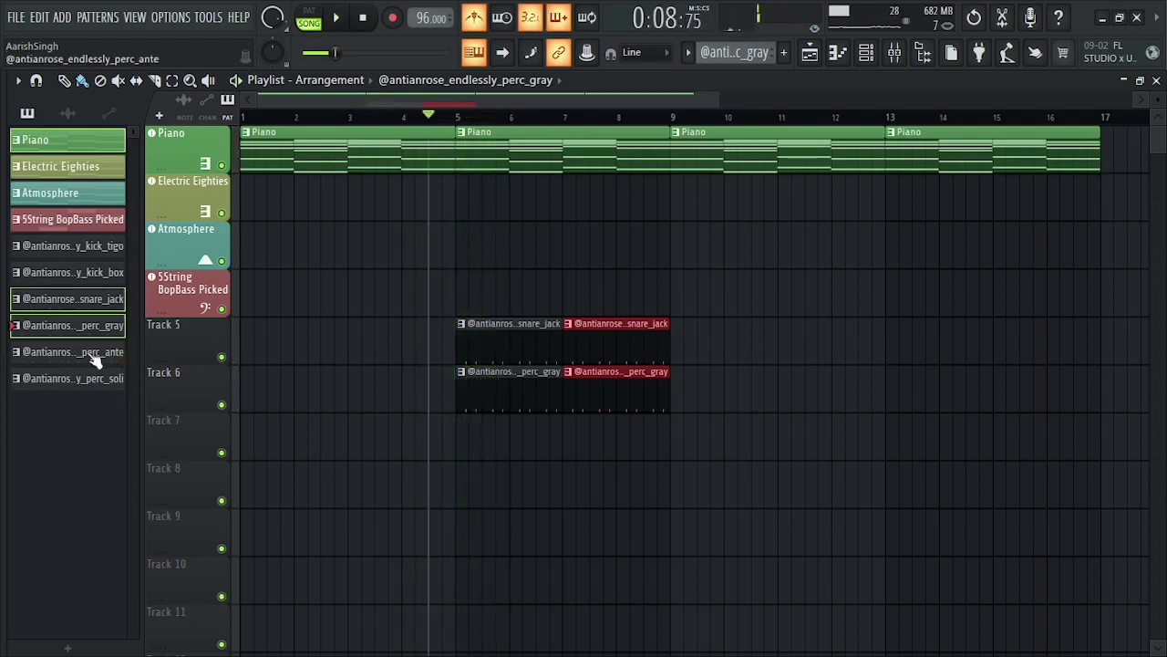
click(95, 358)
click(96, 387)
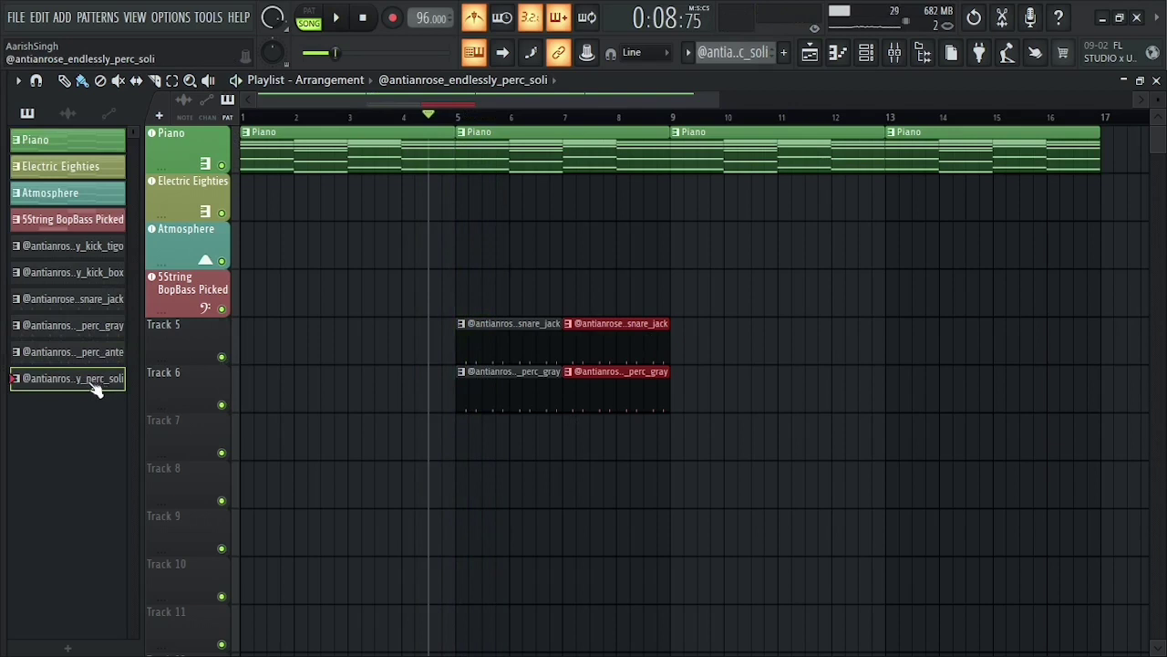
drag(73, 383, 458, 454)
key(space)
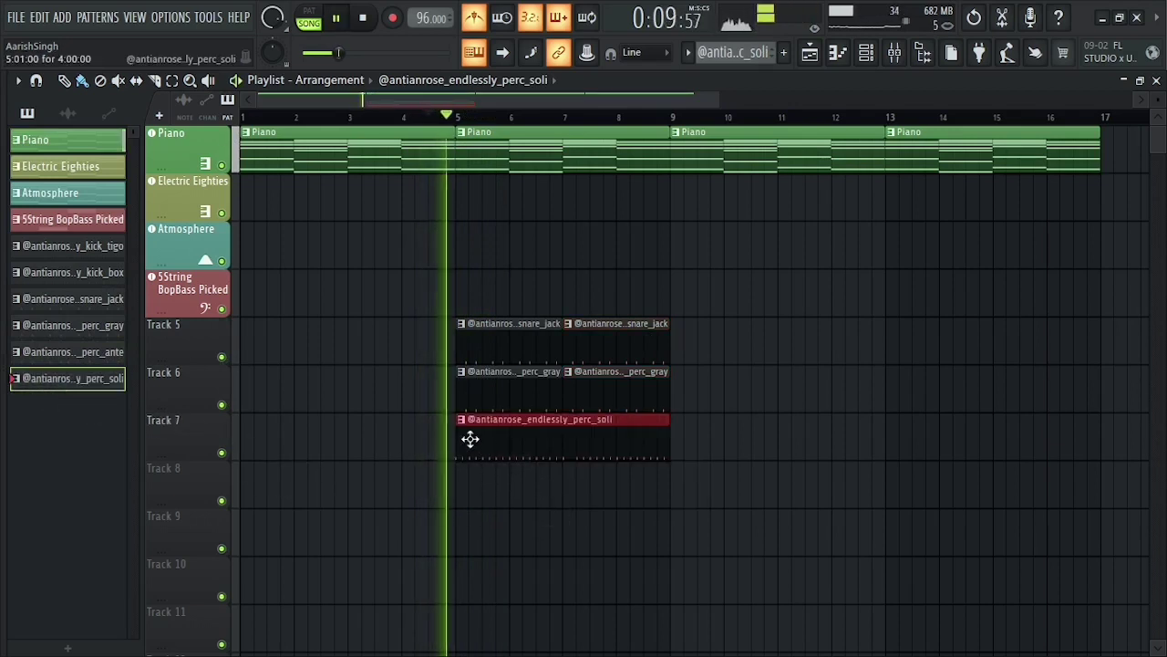
key(space)
right_click(489, 458)
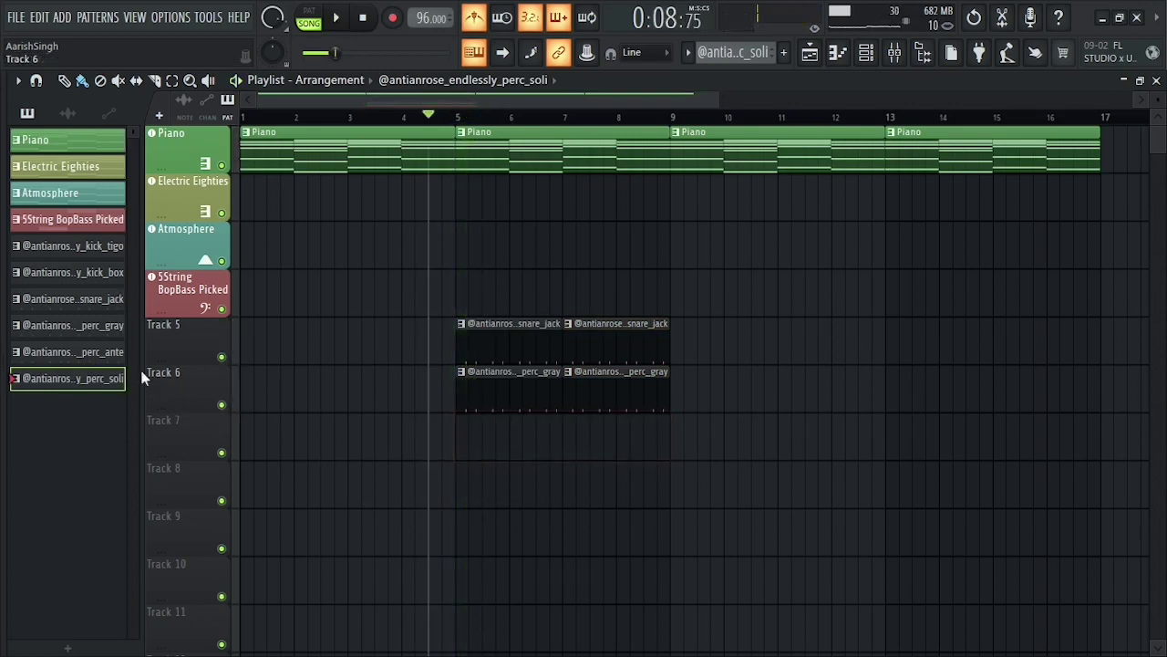
Fill bars 5 to 8 of Track 7 with two perc_ante clips, and cut the last beat before bar 5 from the first Piano clip
drag(73, 352, 473, 436)
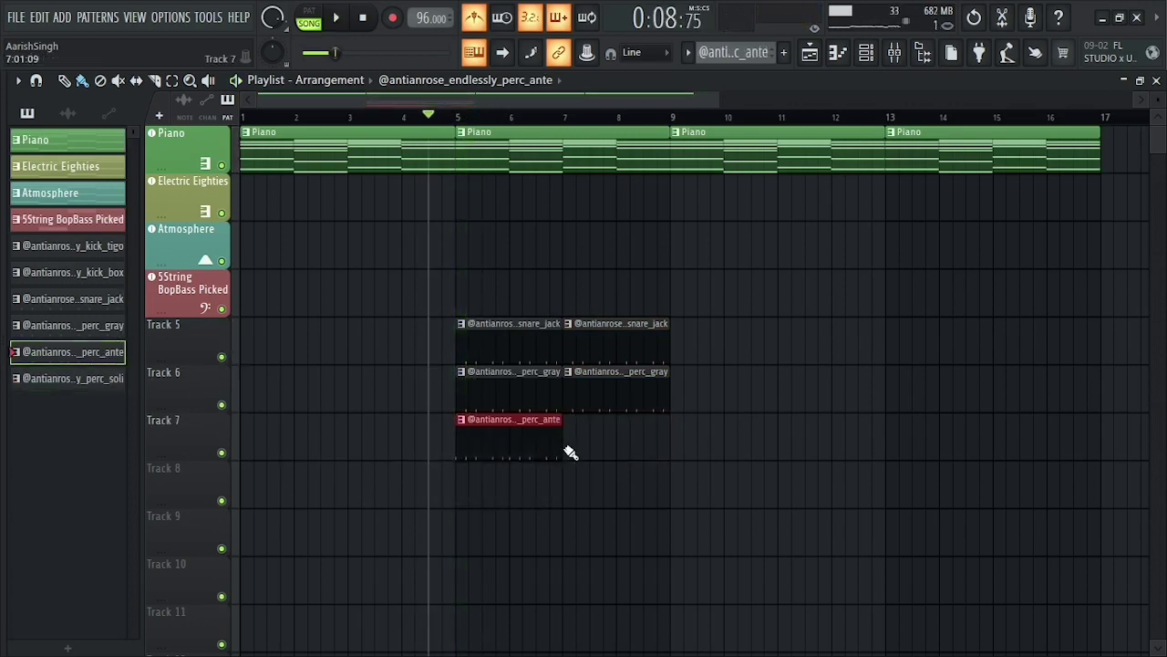
click(569, 447)
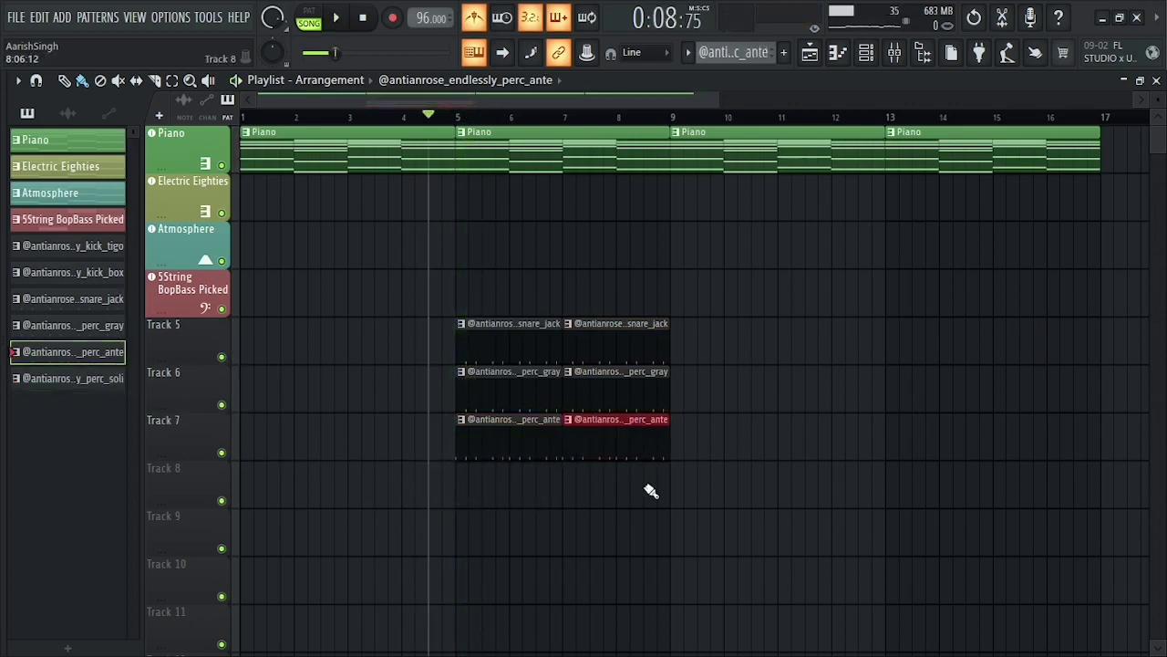
click(446, 134)
Preview several samples in the FX folder of the Endlessly Reggaeton Sound Kit
key(alt+F8)
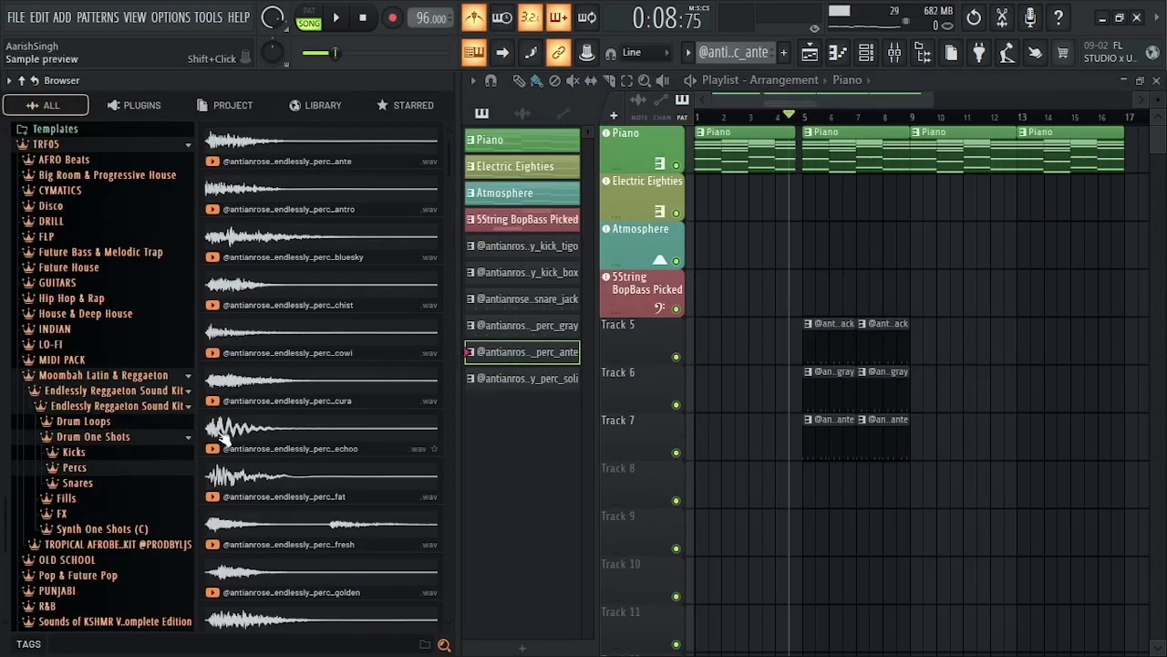
click(64, 513)
drag(273, 346, 272, 357)
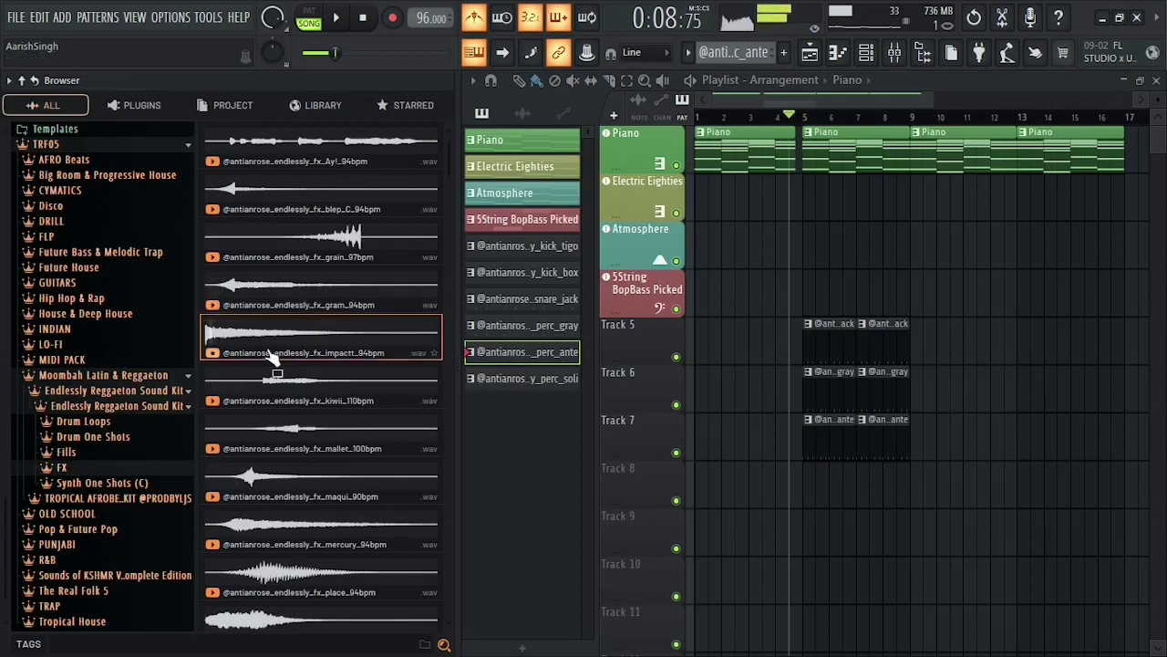
scroll(306, 274, down, 4)
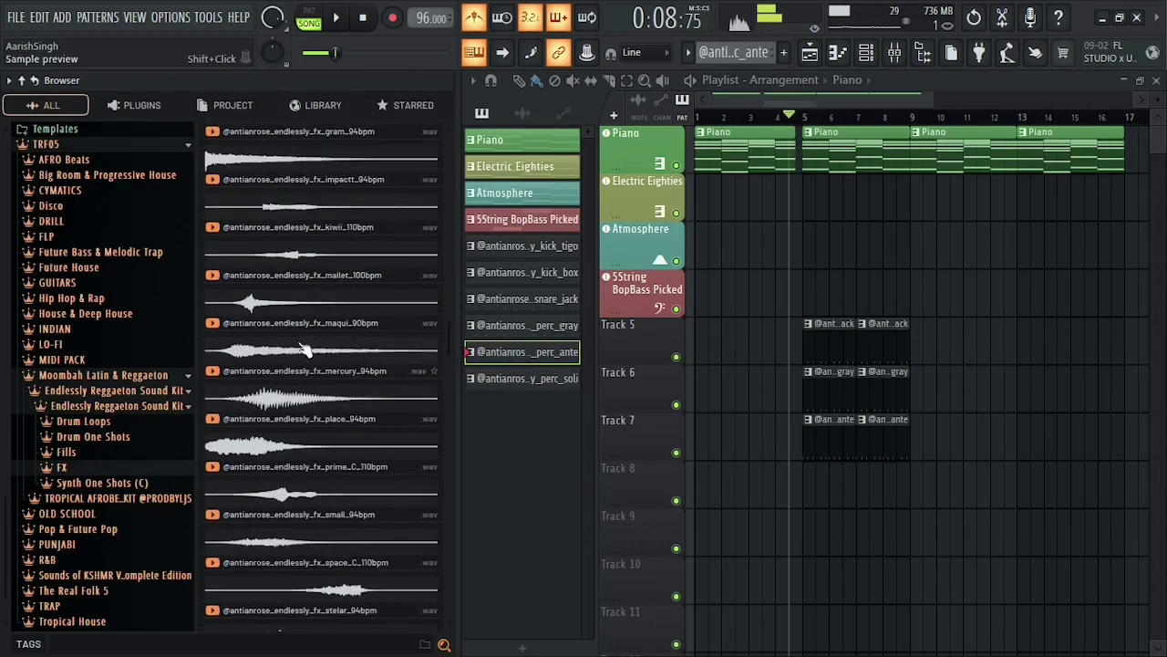
click(301, 407)
scroll(297, 383, down, 5)
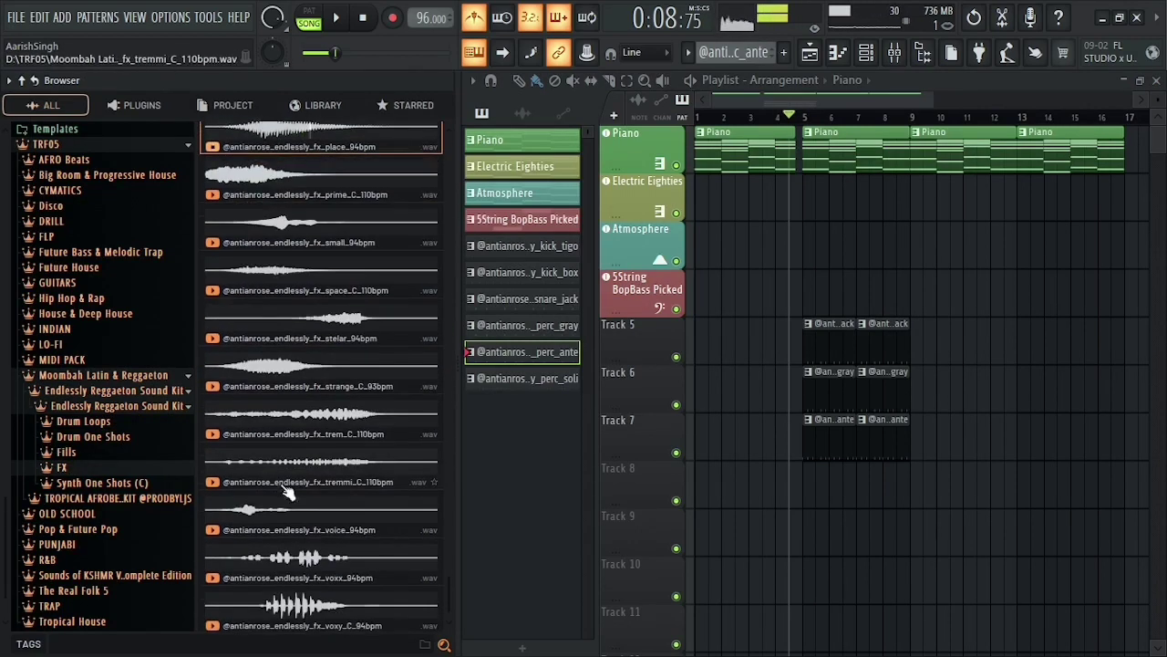
click(282, 471)
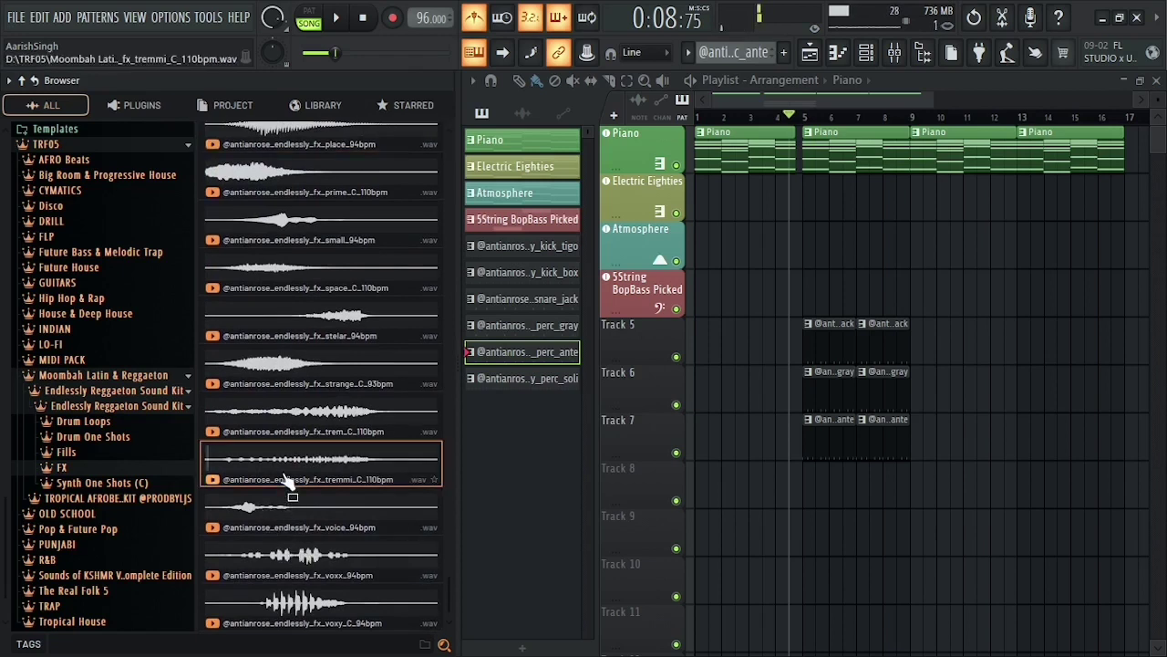
click(296, 335)
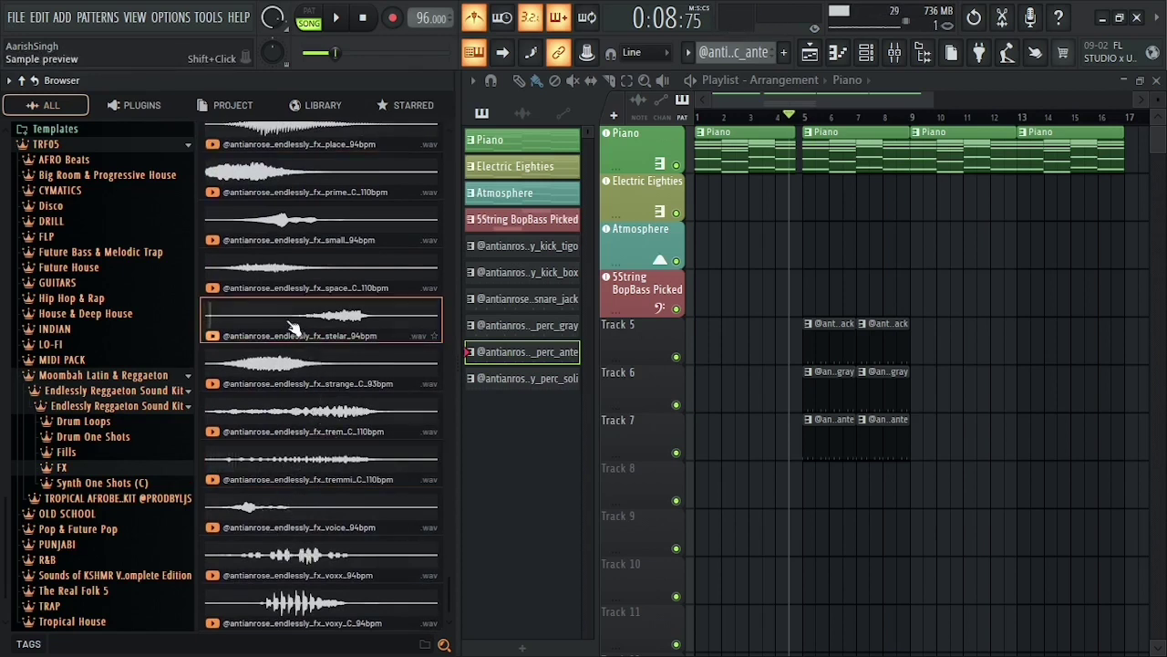
scroll(319, 315, up, 9)
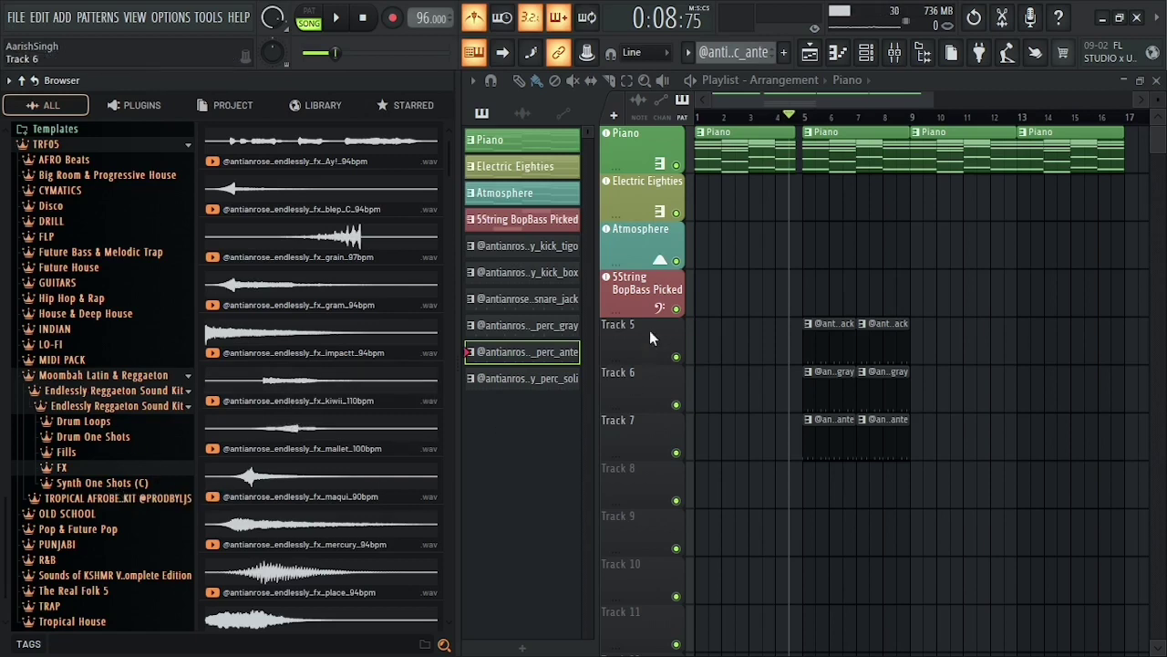
key(alt+F8)
Preview the sound kit's Fills samples one by one, from drum_loop_split_96bpm through fill_lambo_94bpm
key(alt+F8)
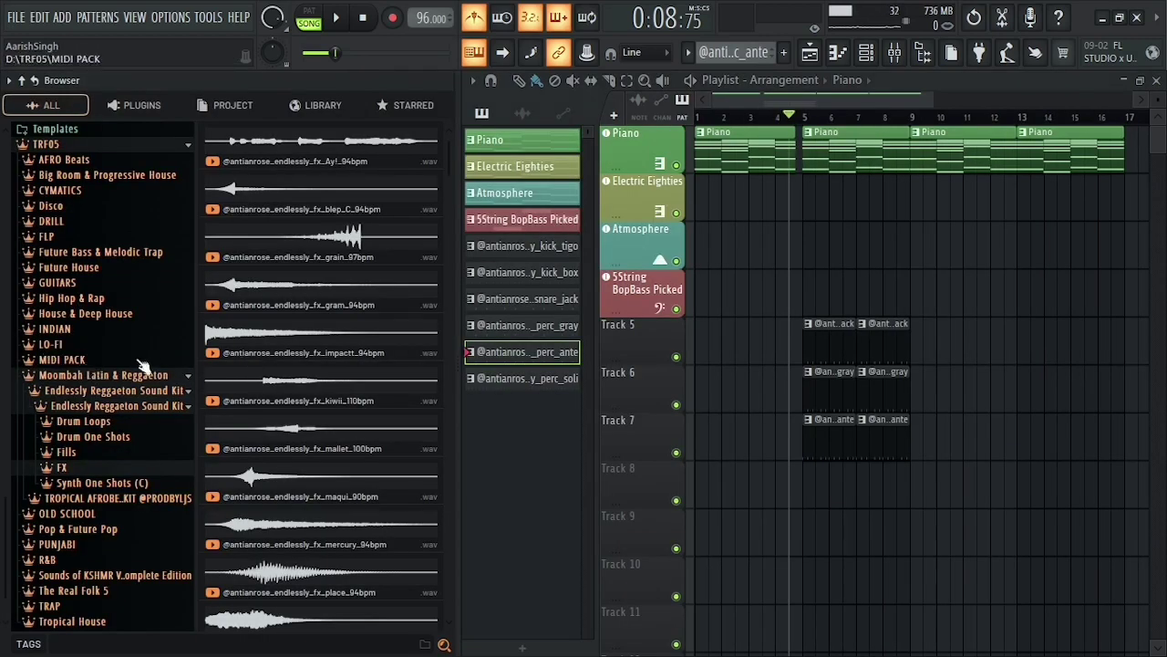
click(76, 454)
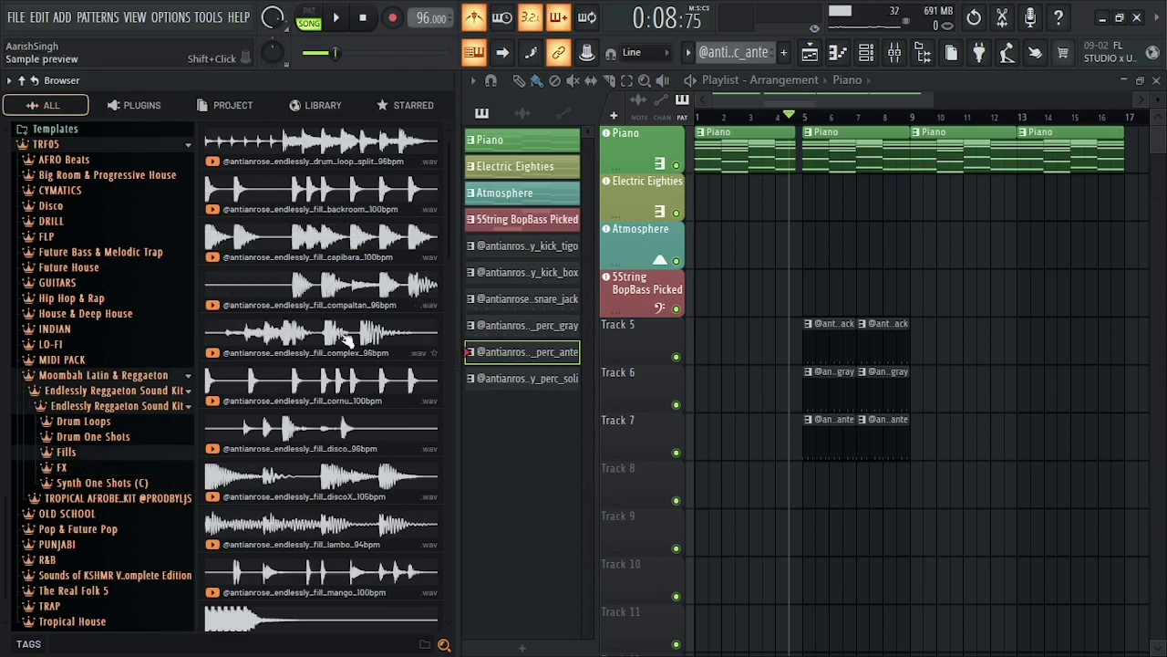
click(337, 161)
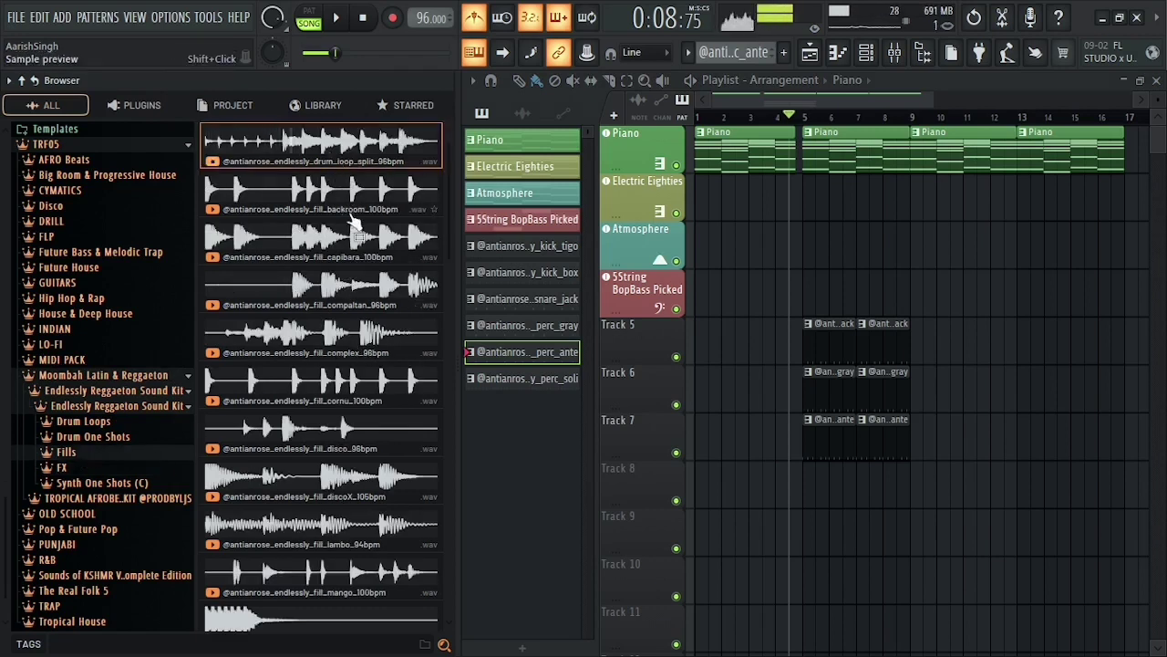
click(321, 195)
click(307, 247)
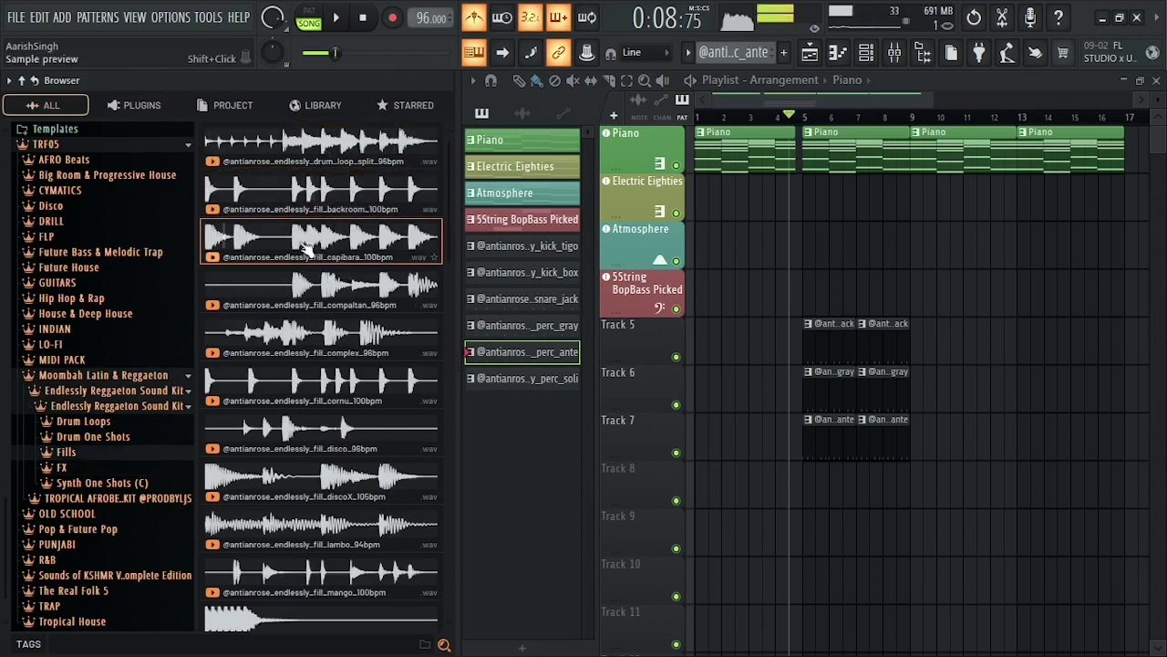
click(313, 288)
click(304, 353)
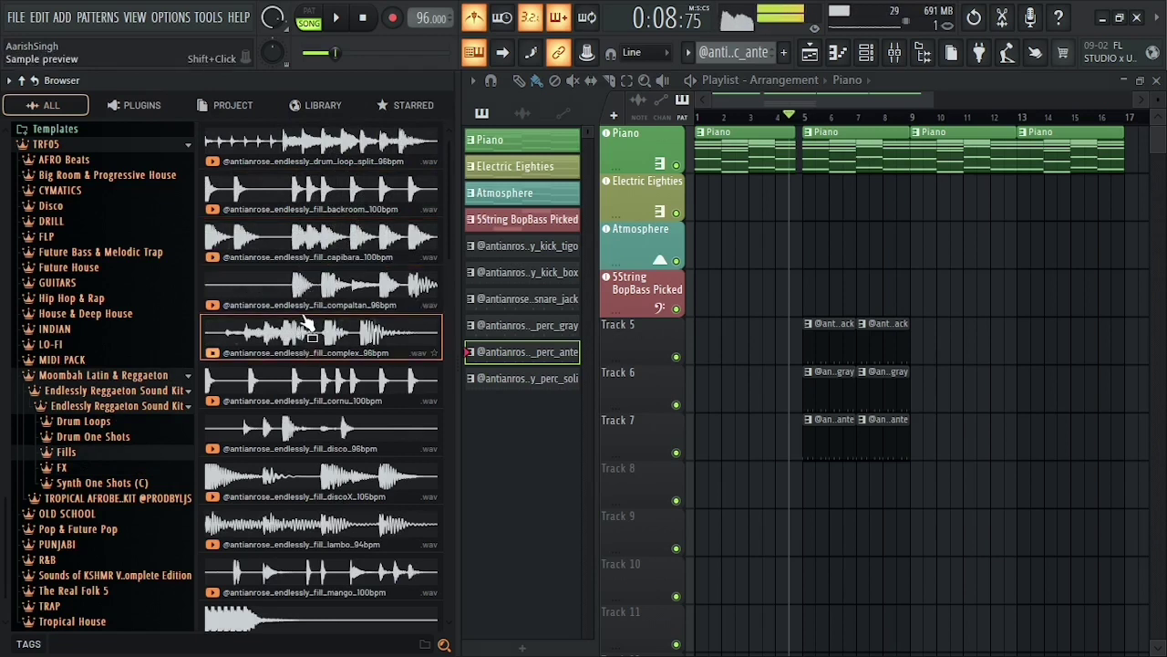
click(290, 393)
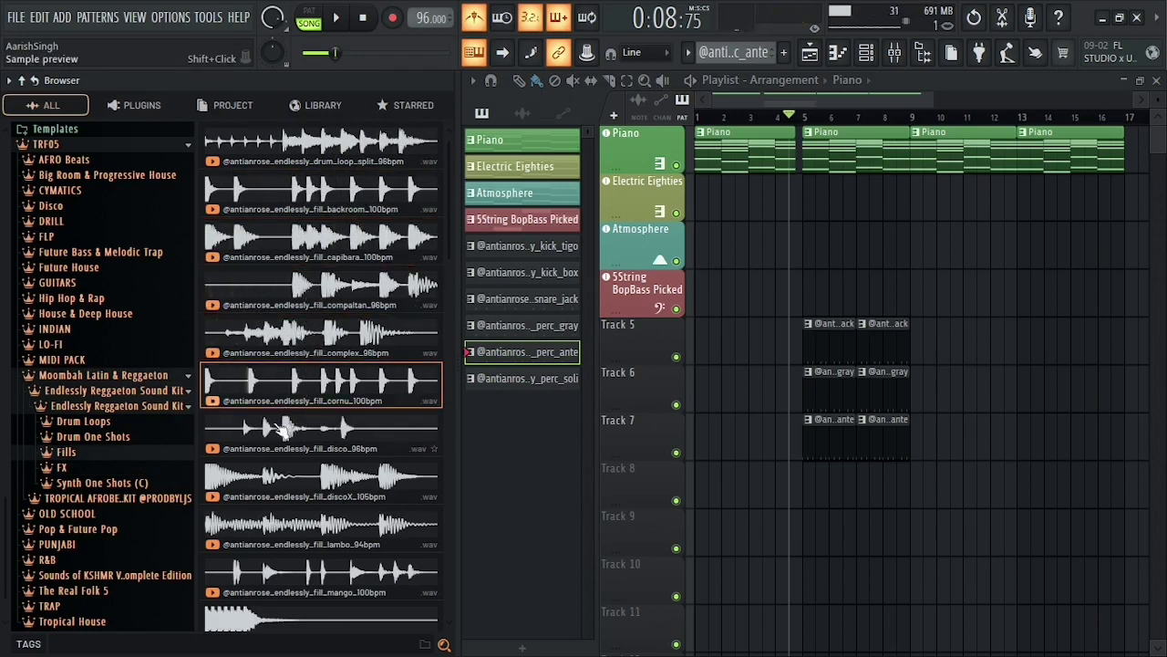
click(288, 436)
click(279, 483)
click(281, 545)
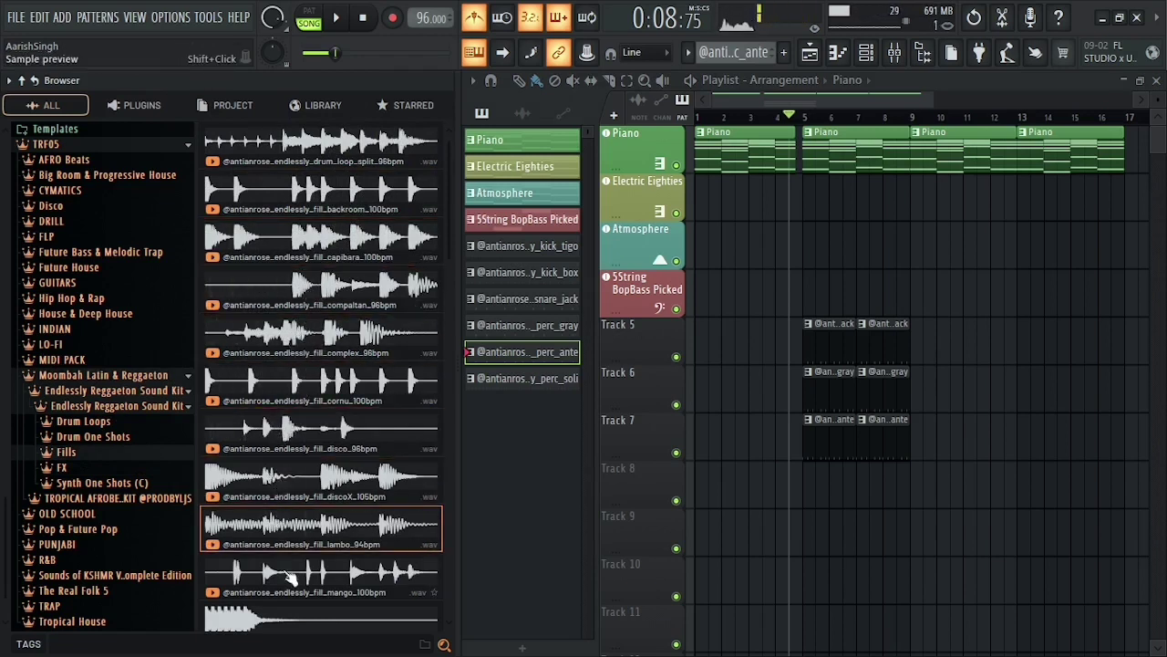
Place the fill_lambo_94bpm sample on Track 8 in the gap before bar 5 and set its time stretching to 1 beat
drag(301, 529, 443, 488)
scroll(464, 209, up, 5)
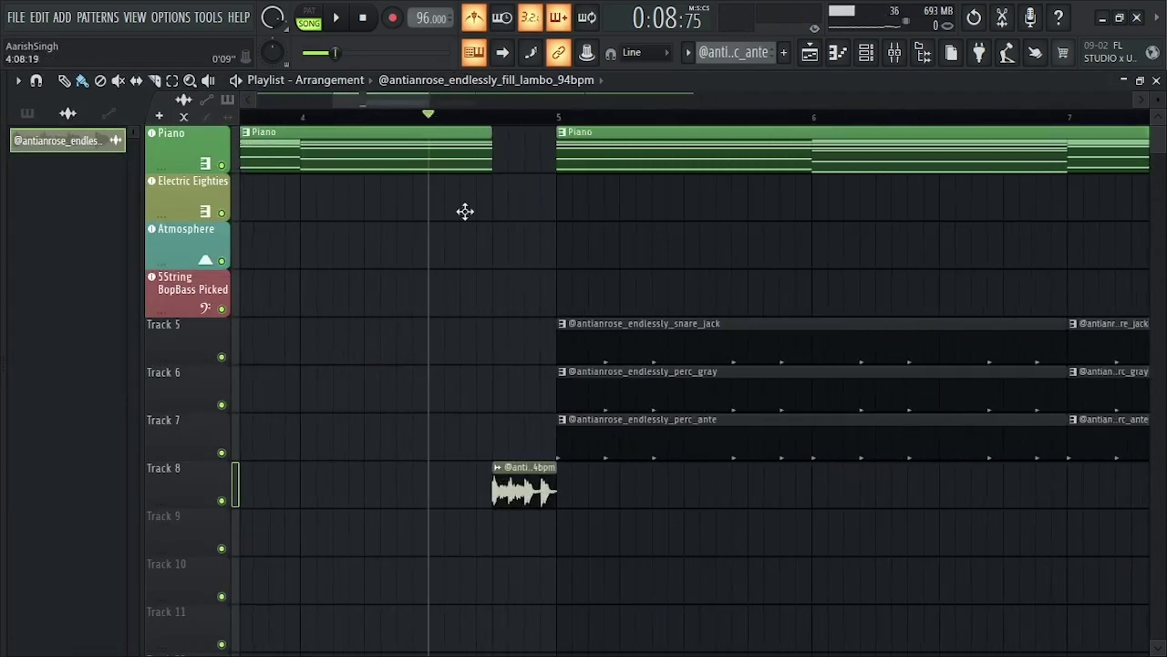
double_click(521, 473)
right_click(478, 387)
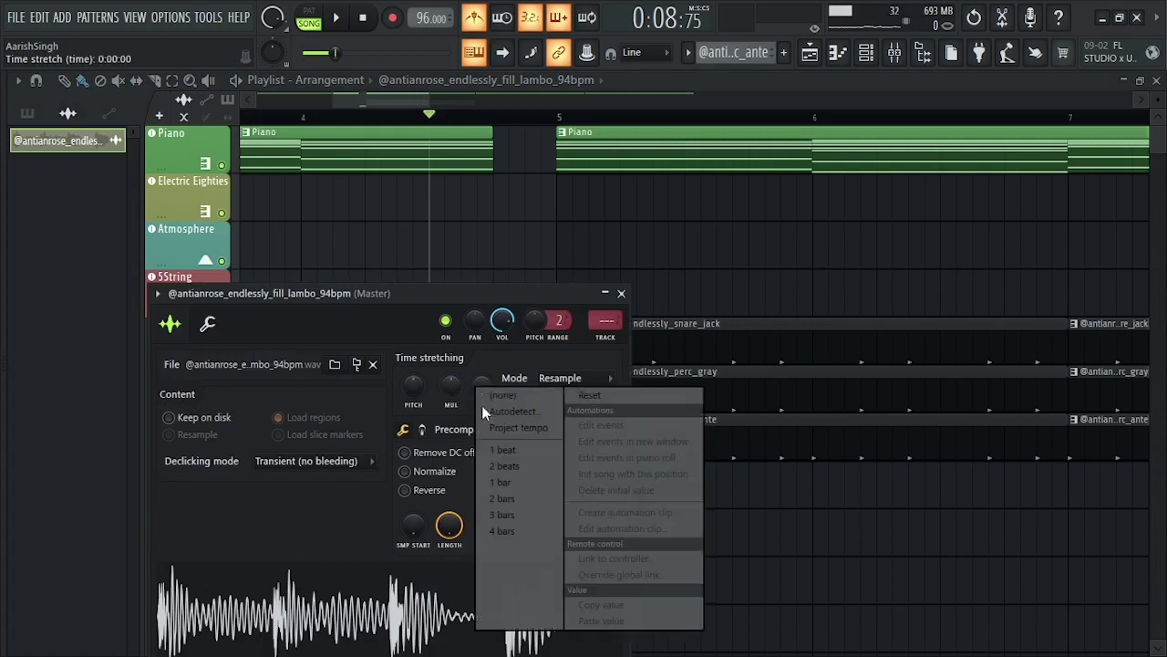
click(500, 482)
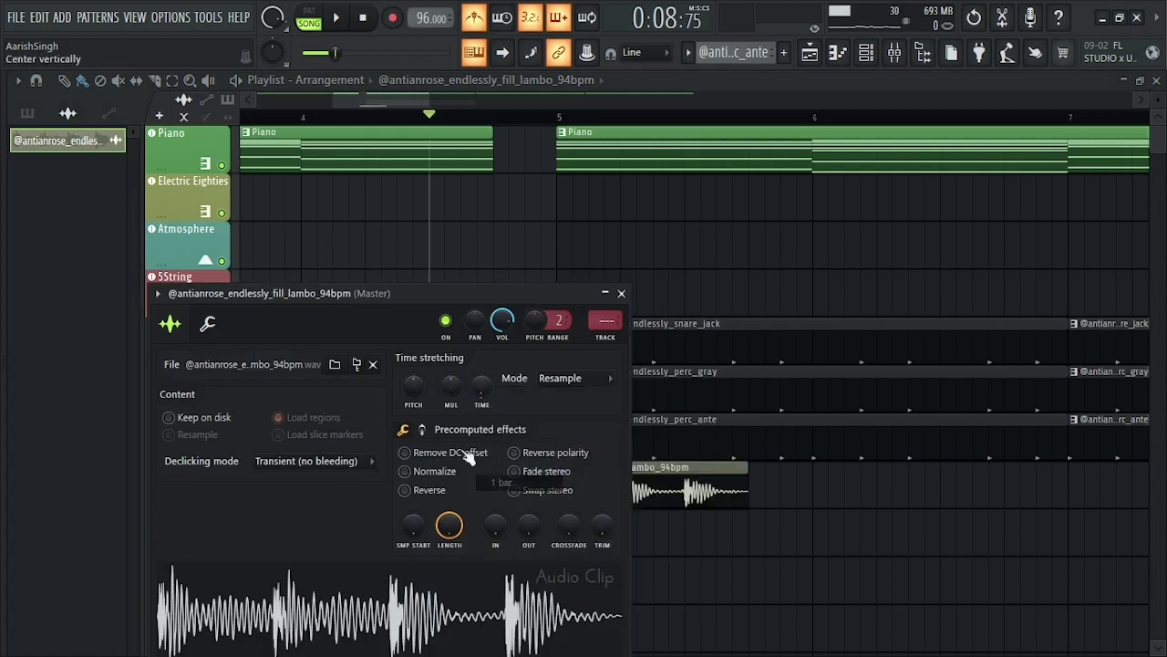
right_click(480, 386)
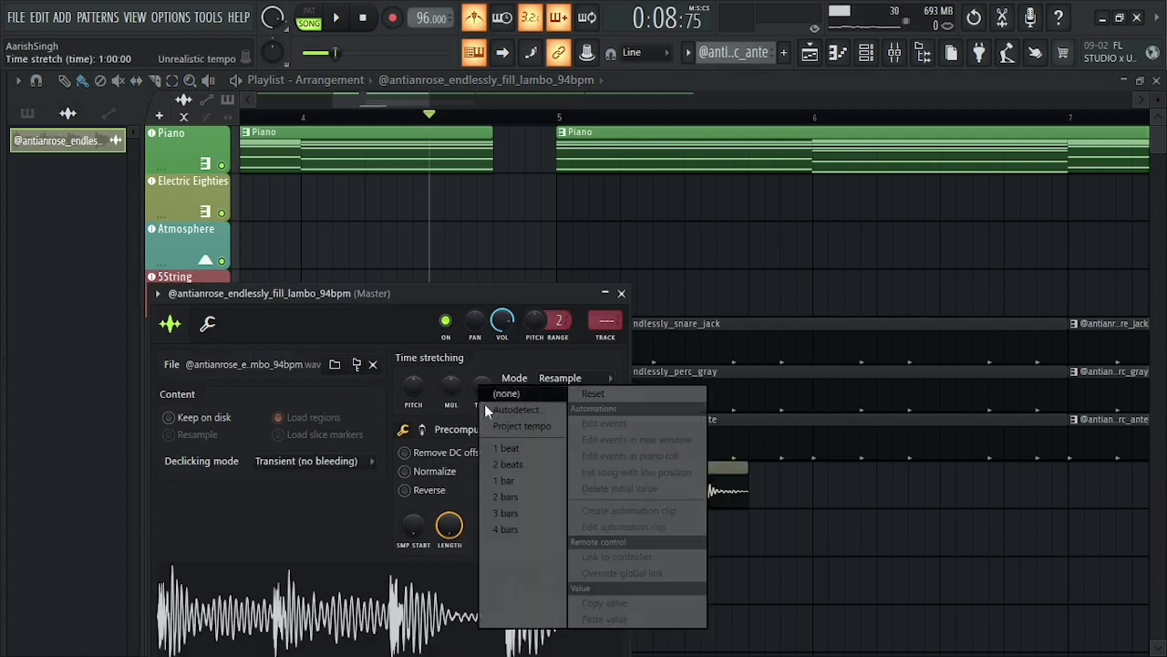
click(507, 448)
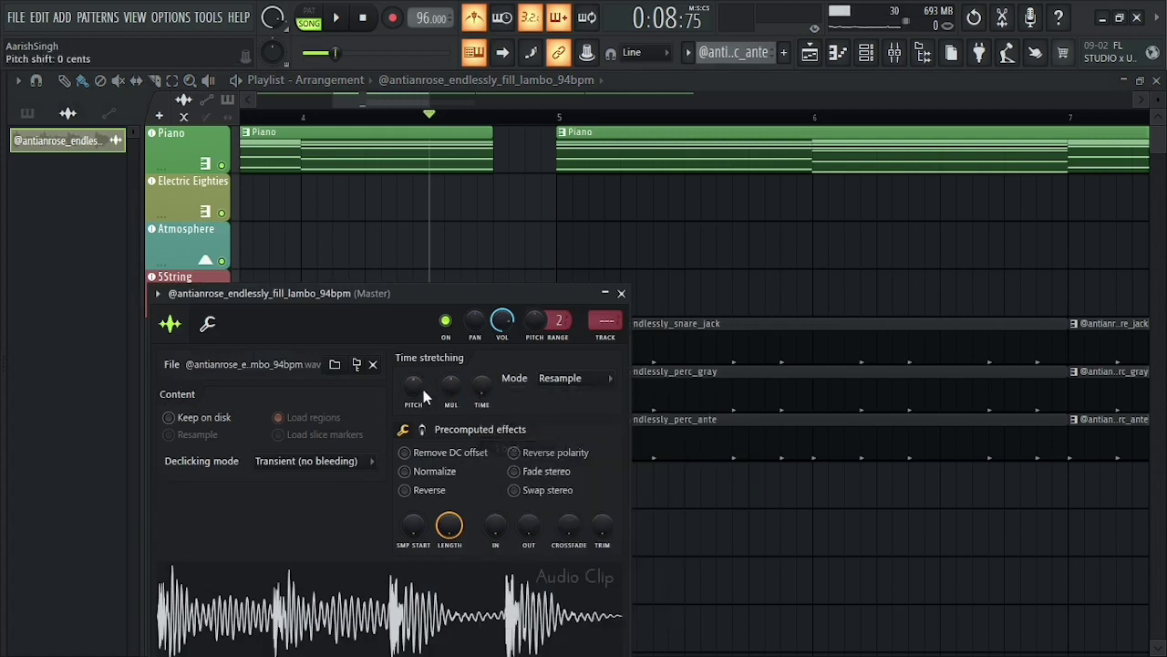
click(622, 294)
Play the fill transition into bar 5, and play the song again from just before bar 2
click(459, 104)
click(446, 115)
key(space)
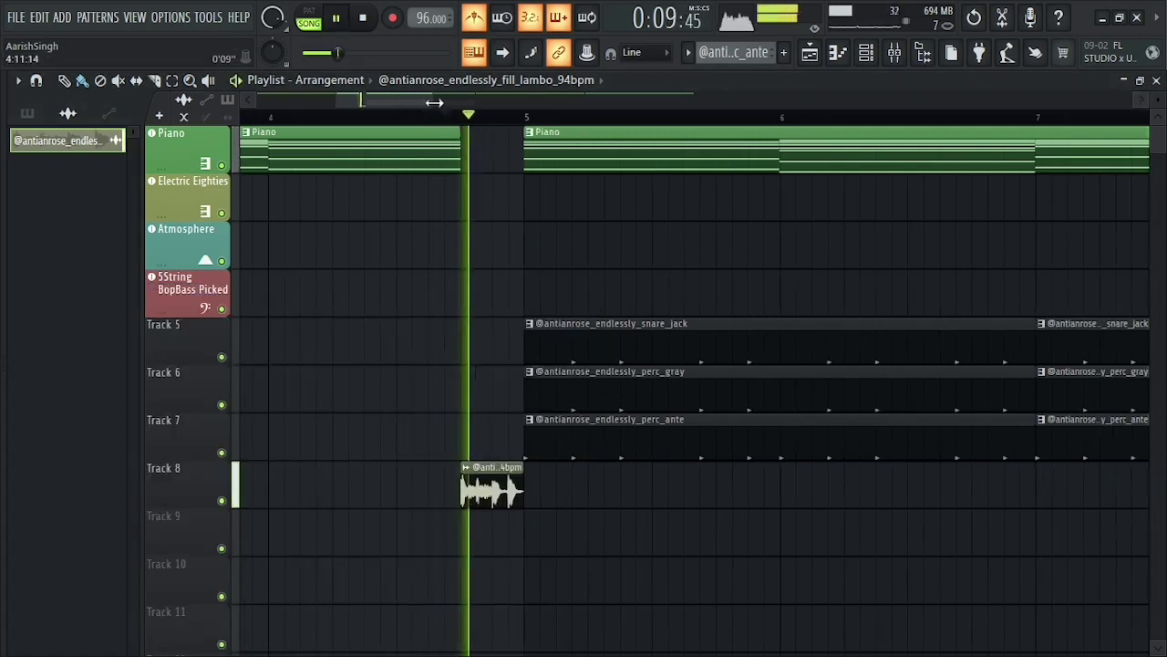
drag(458, 102, 530, 106)
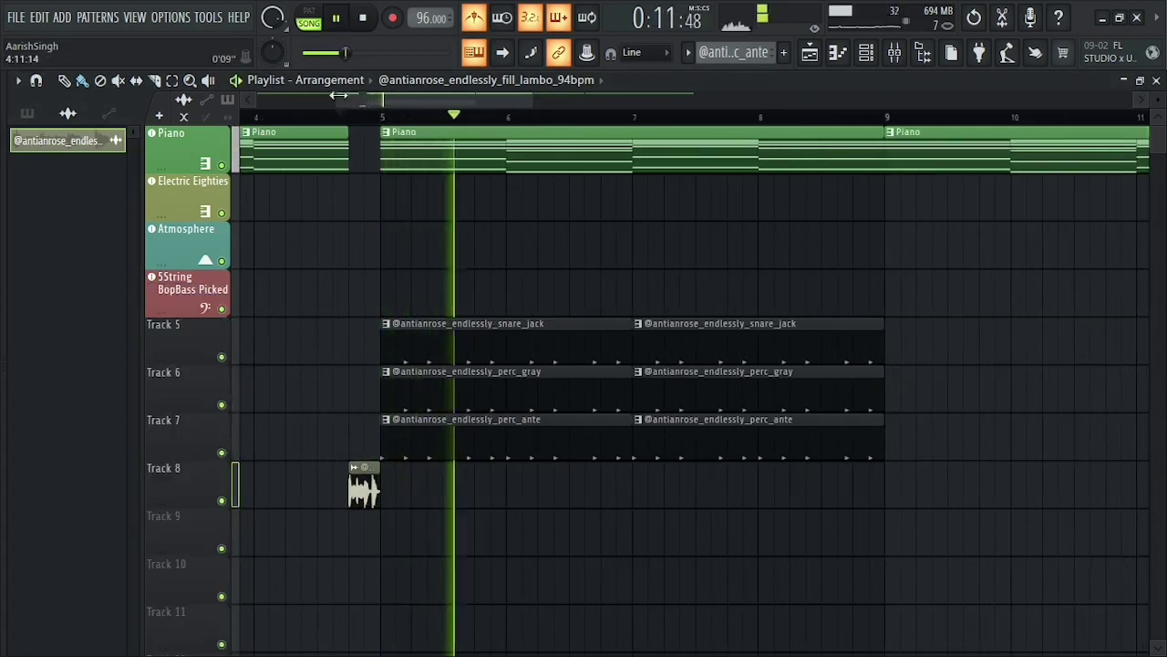
drag(364, 100, 278, 92)
key(space)
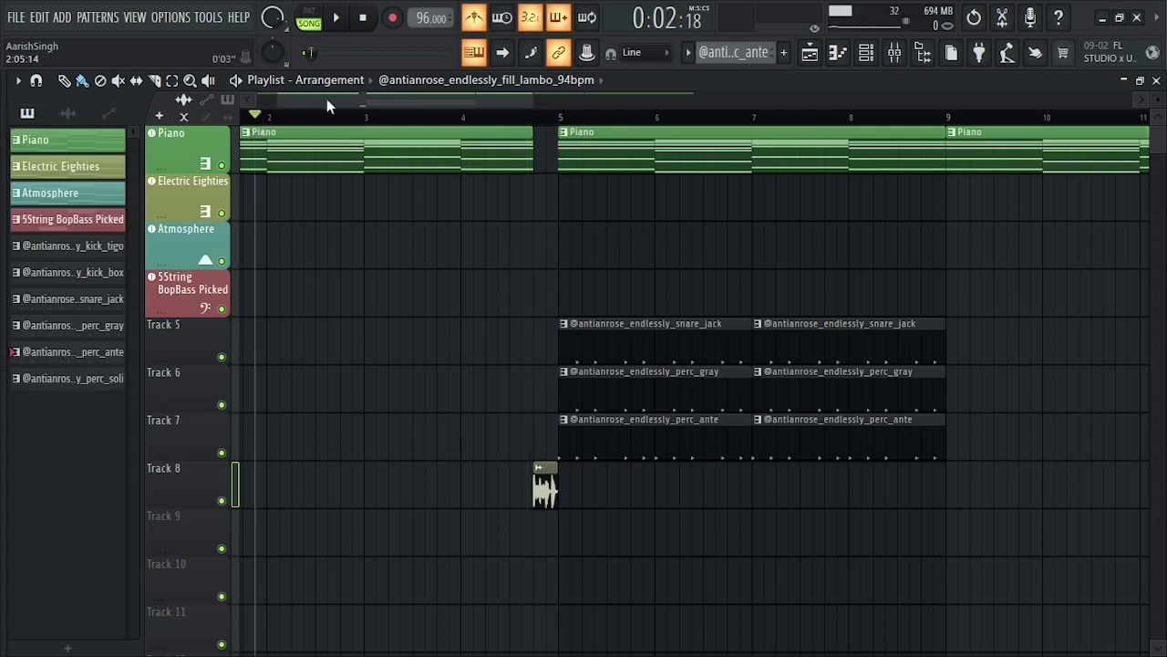
drag(326, 100, 304, 103)
key(space)
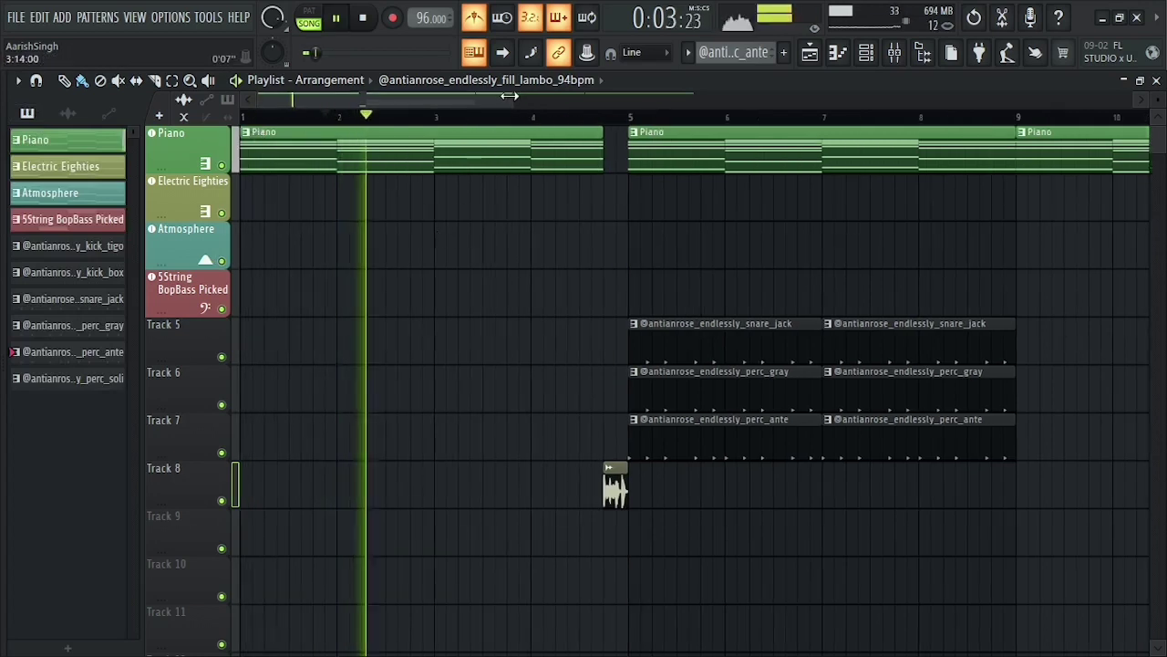
drag(509, 96, 707, 105)
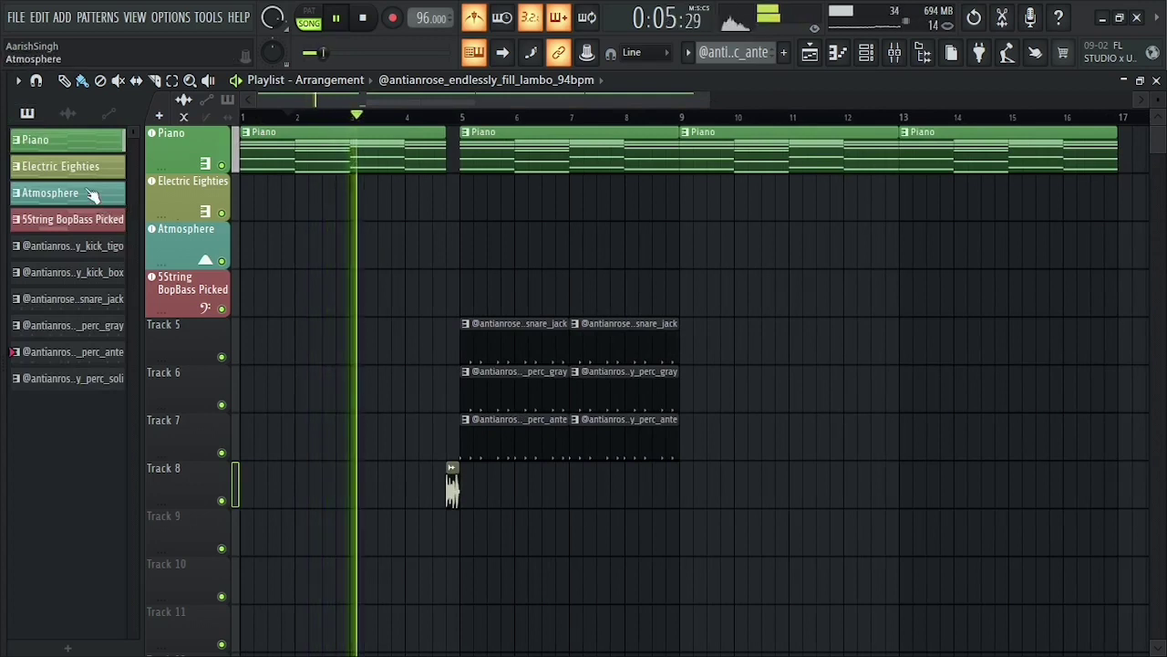
Place the Electric Eighties and Atmosphere patterns on their tracks at bar 5 and play the section from mid-bar 4
drag(60, 166, 461, 208)
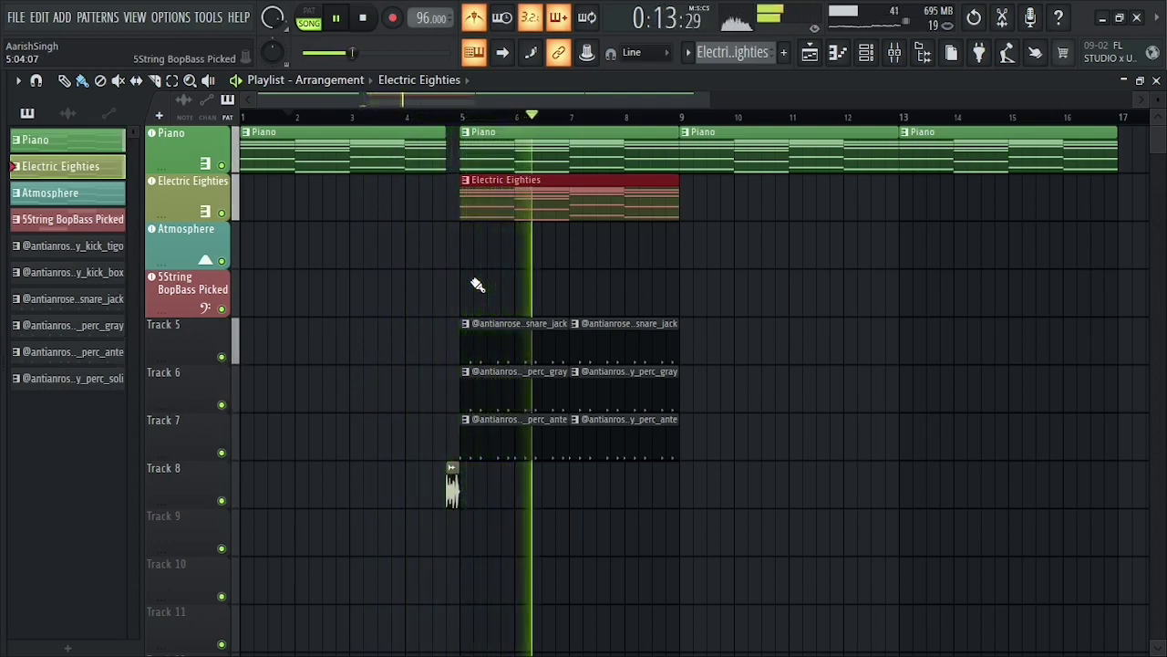
key(space)
drag(64, 199, 465, 266)
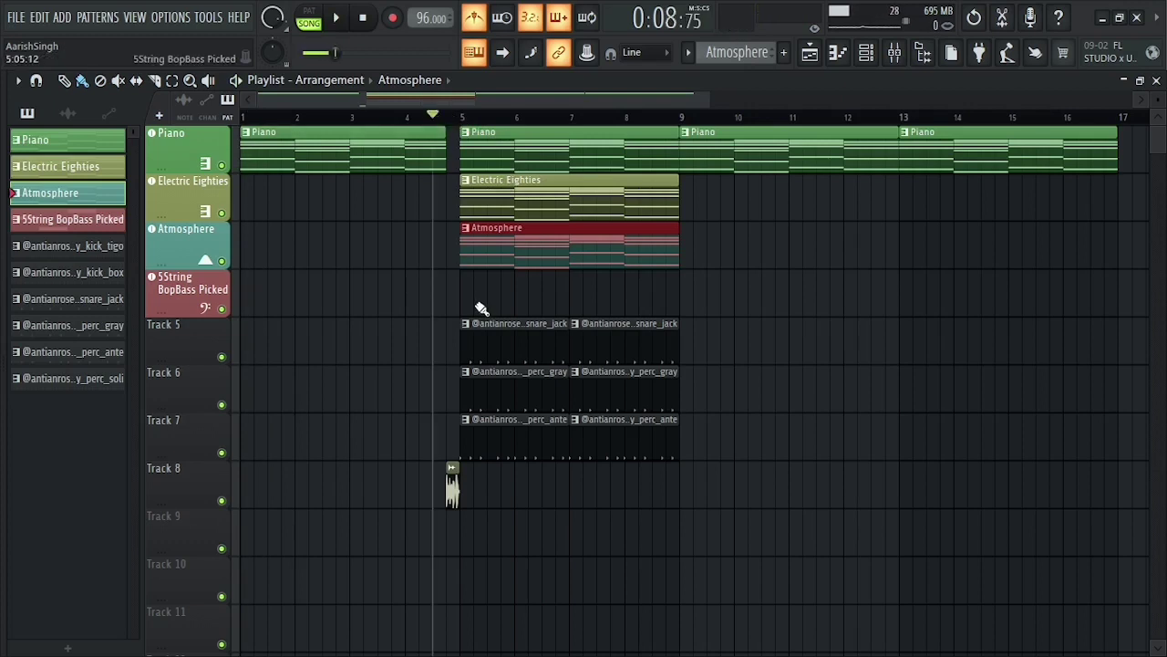
key(space)
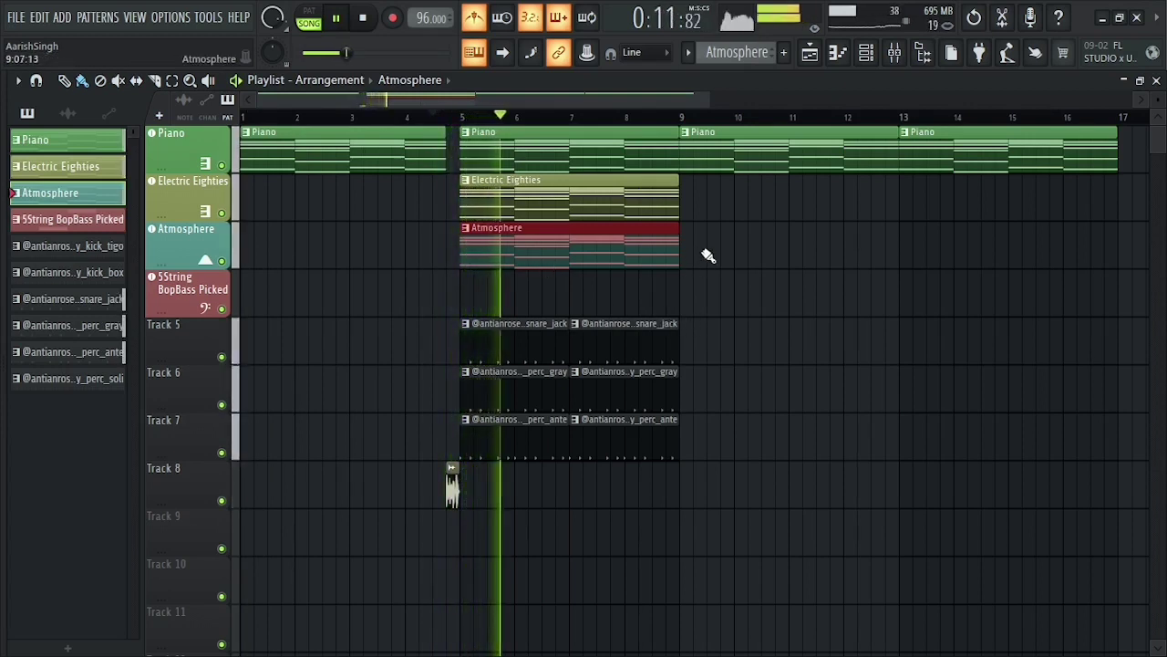
key(space)
Place 5String BopBass Picked at bar 9, and duplicate the Track 5 to 7 percussion, Electric Eighties and Atmosphere clips into bars 9 to 12
drag(92, 221, 479, 436)
key(ctrl+b)
drag(728, 211, 545, 246)
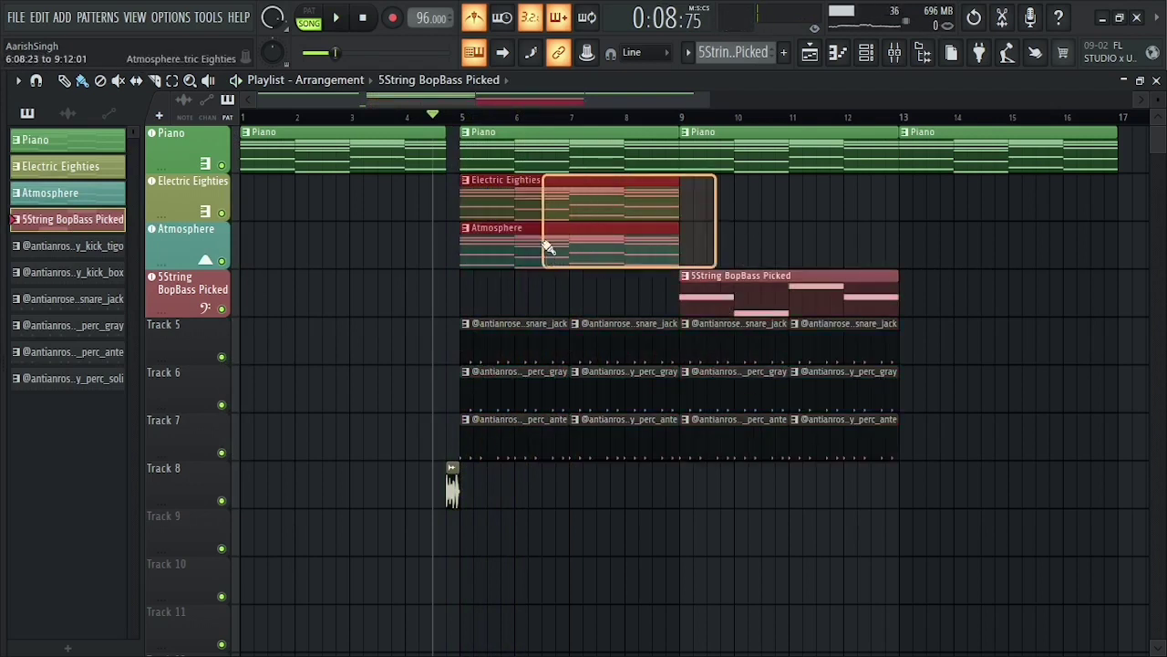
key(ctrl+b)
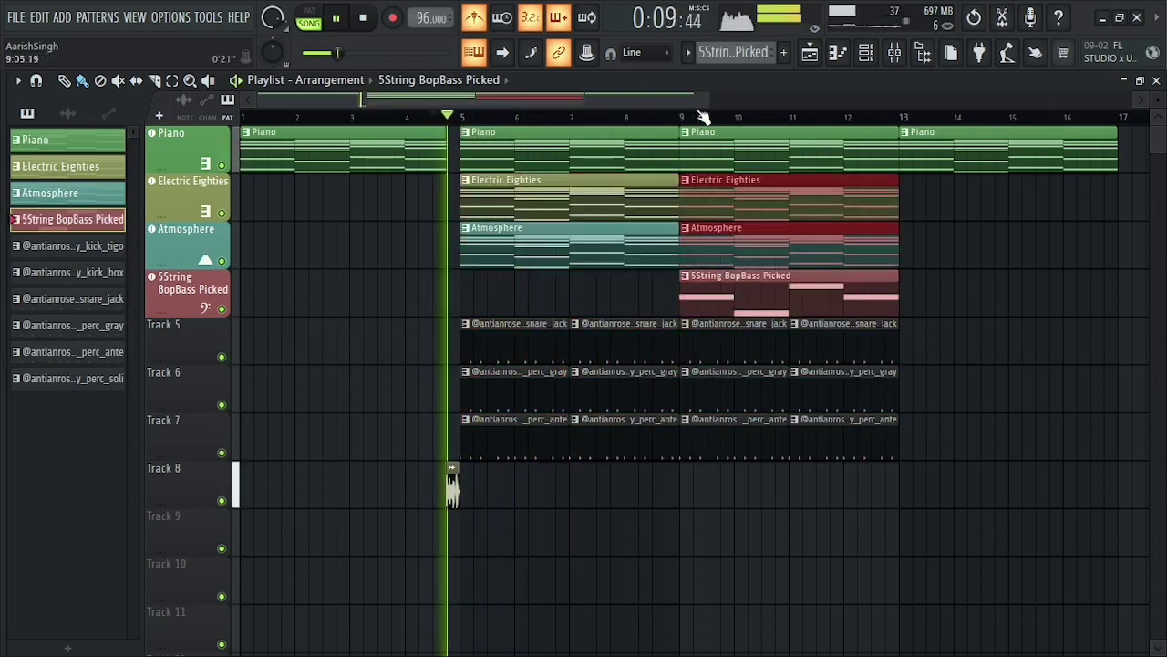
Move the fill_lambo_94bpm clip on Track 8 to the last beat before bar 13
drag(708, 99, 853, 100)
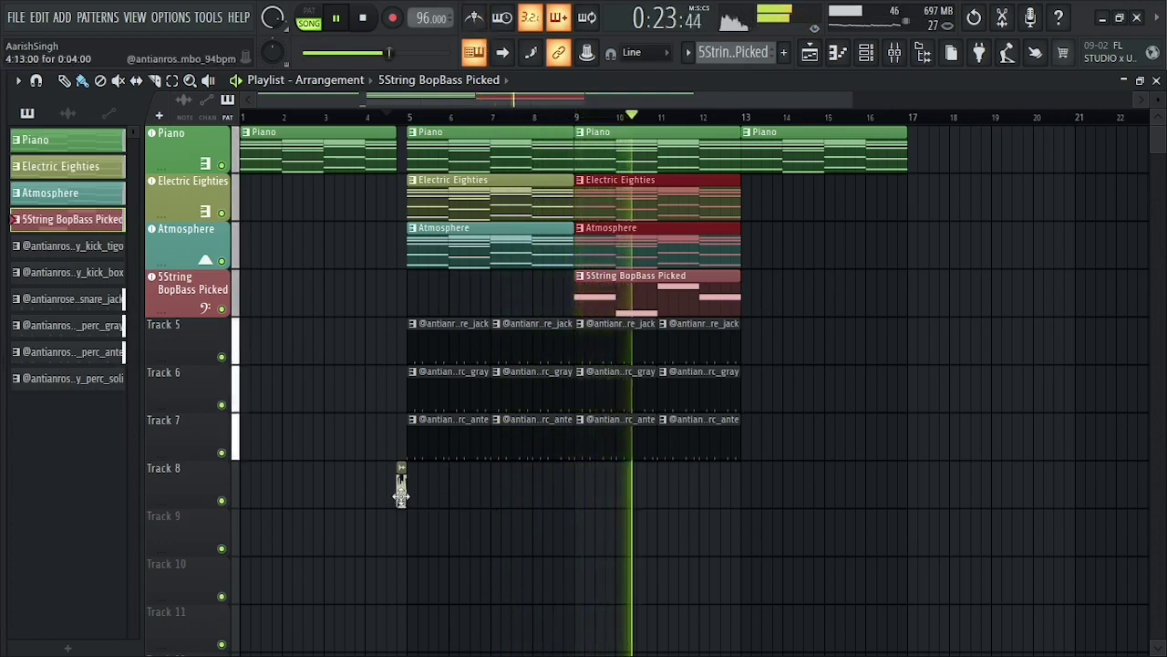
drag(401, 484, 735, 526)
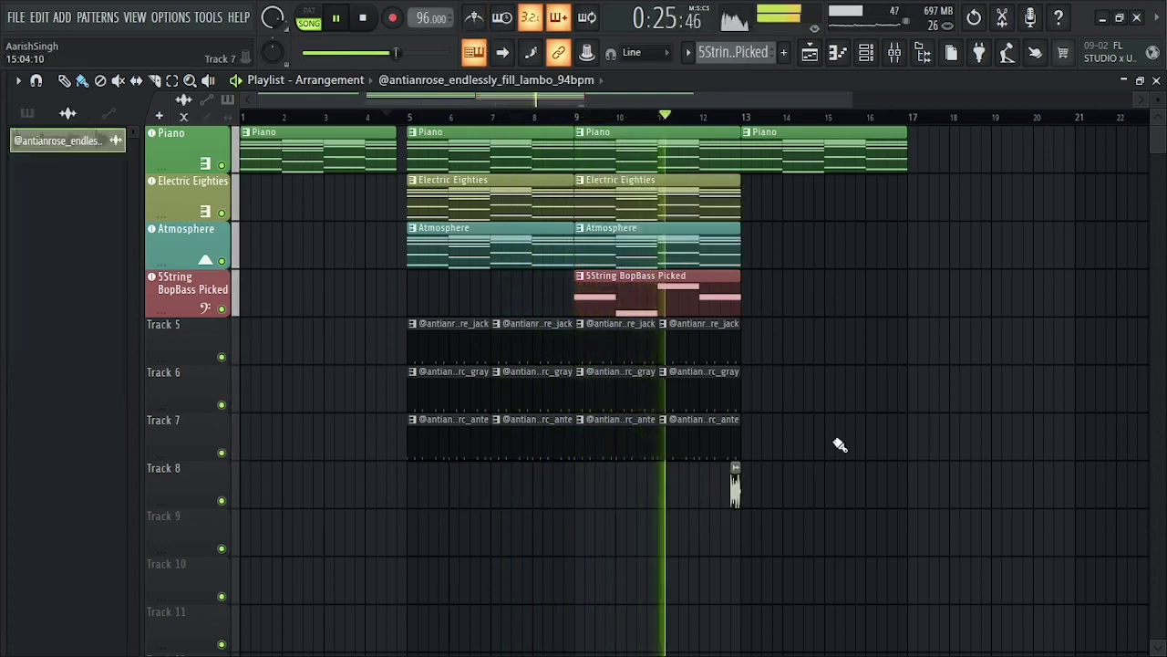
scroll(735, 124, up, 2)
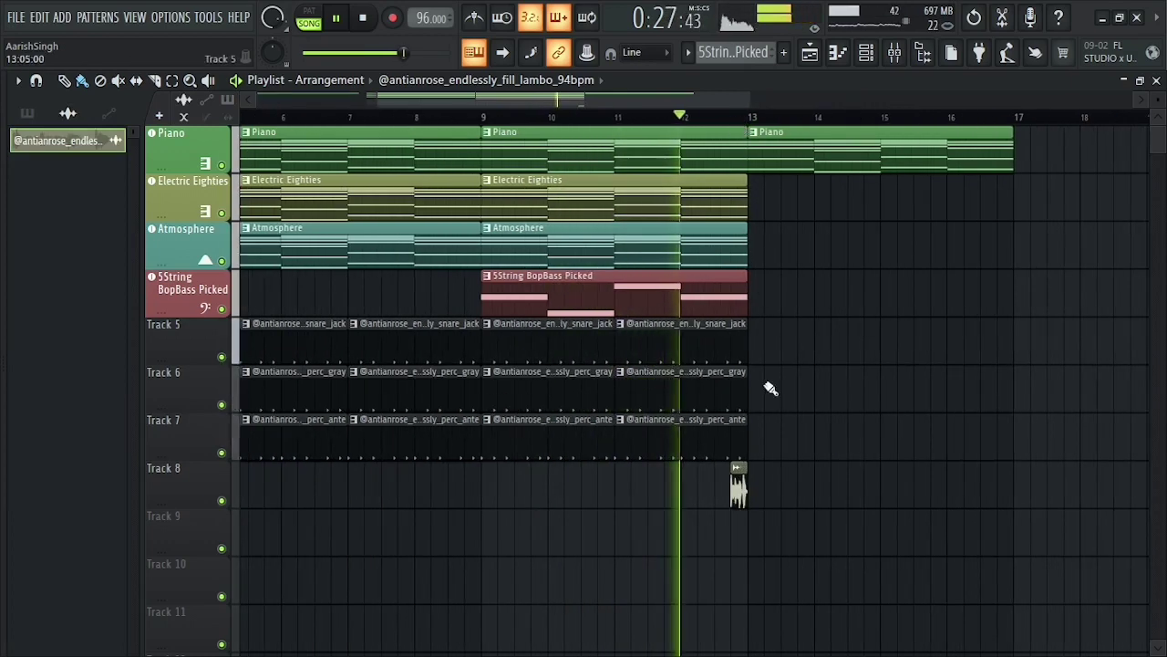
Stop playback and shorten the Piano, Electric Eighties, Atmosphere, bass and Track 5 to 7 clips to end one beat before bar 13
key(space)
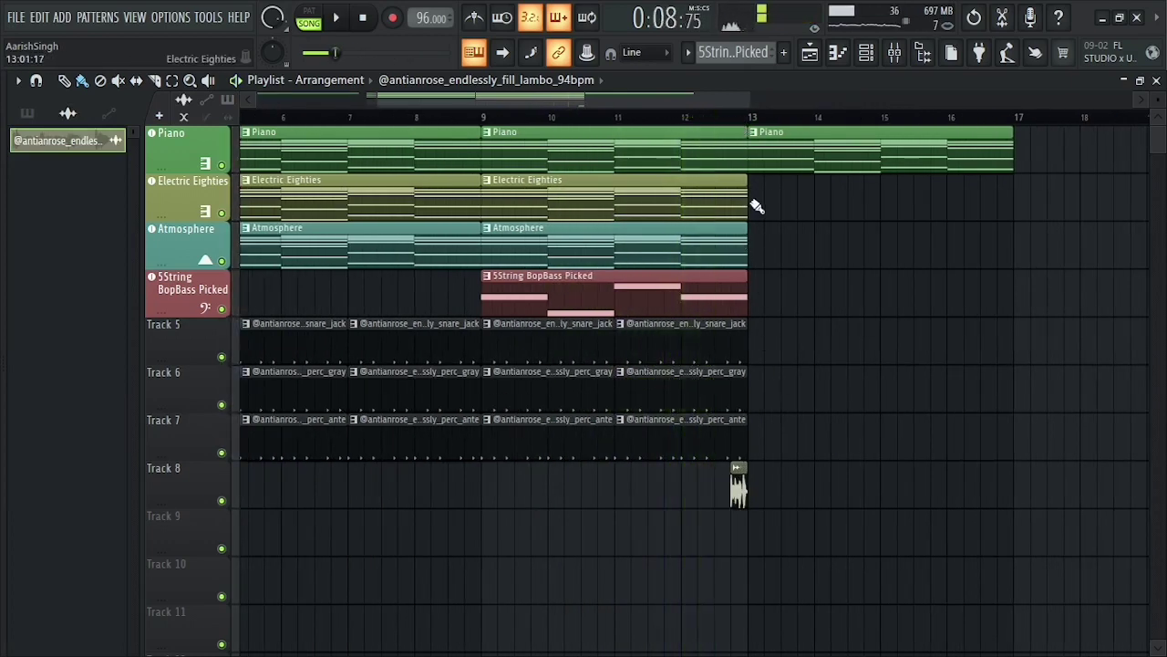
drag(756, 206, 745, 360)
drag(743, 453, 744, 456)
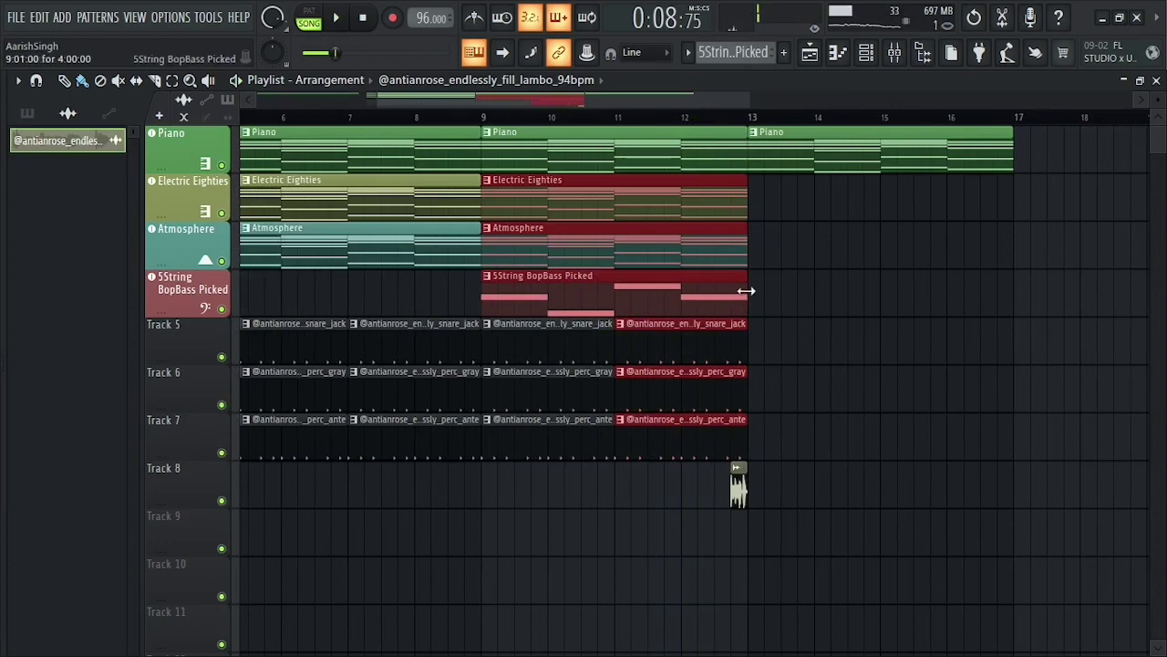
drag(746, 290, 722, 289)
click(740, 135)
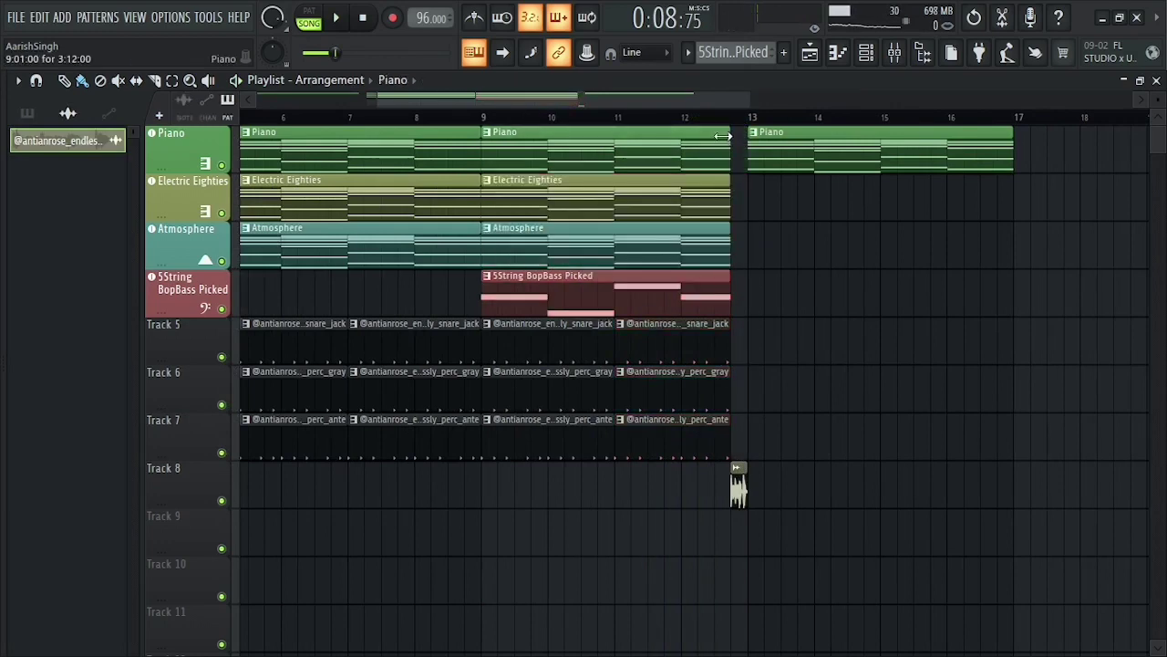
Place the fx_mercury_94bpm sample on Track 9, reverse it as a one-bar riser ending at the fill, and play the transition
key(alt+F8)
click(94, 468)
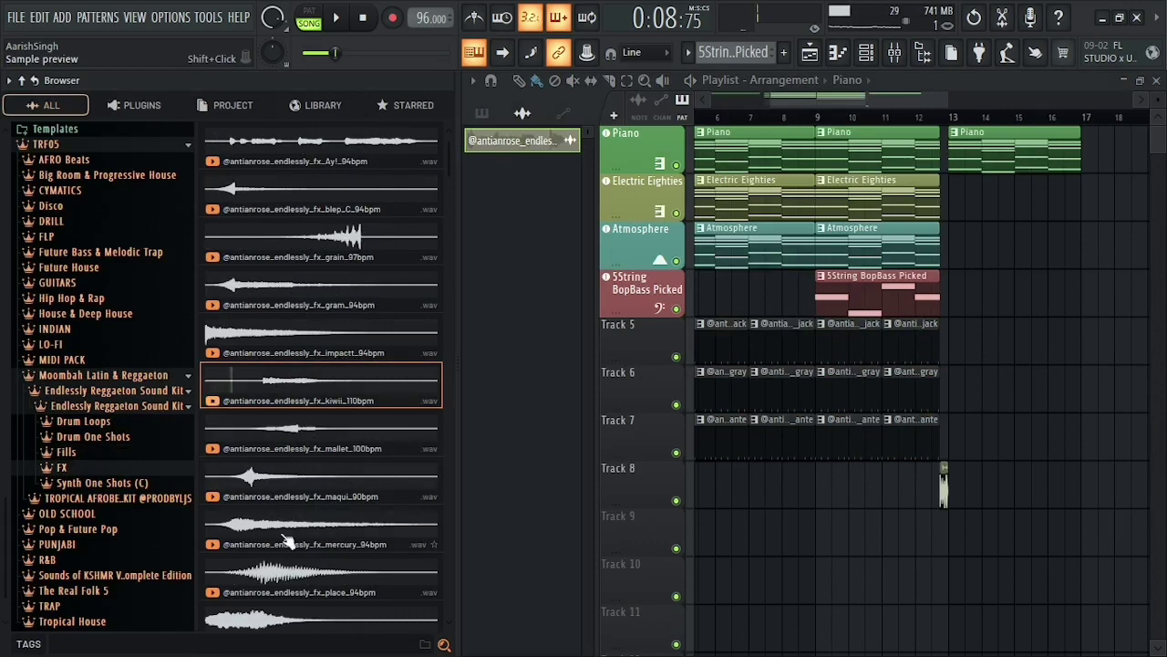
drag(287, 539, 729, 542)
double_click(728, 539)
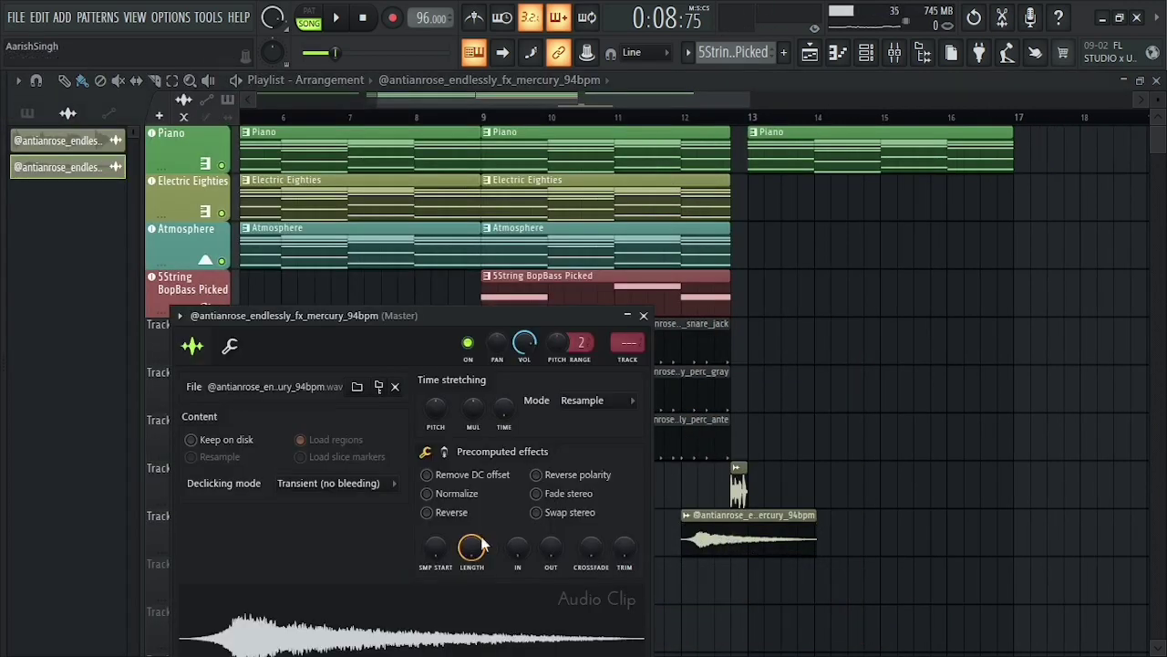
click(428, 512)
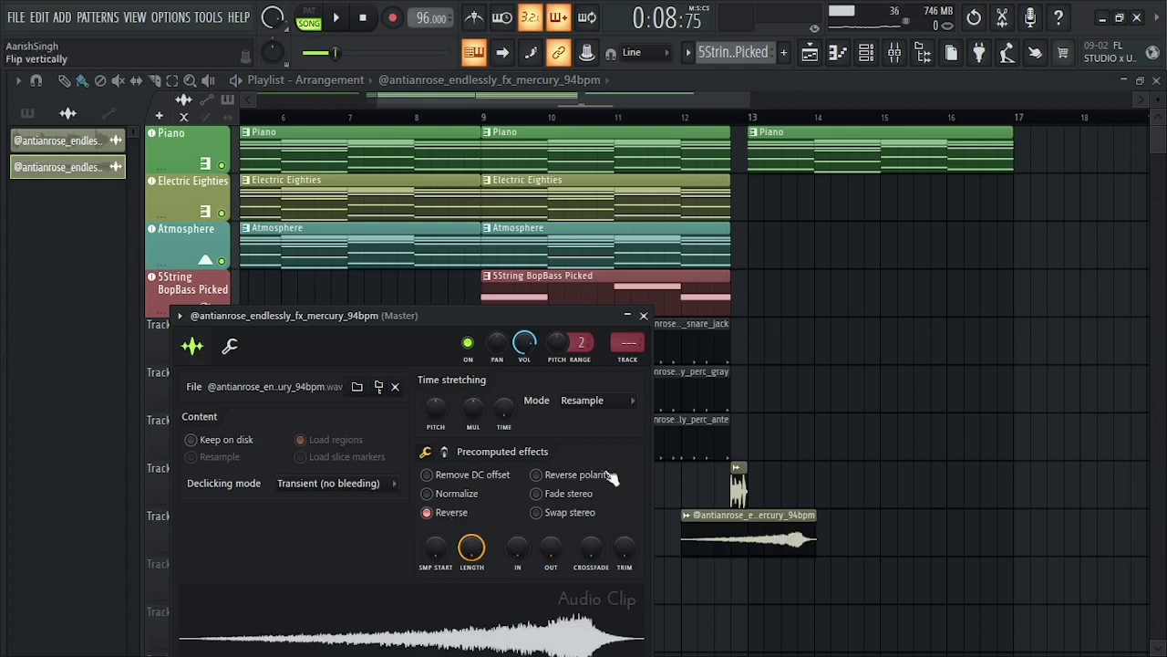
click(644, 316)
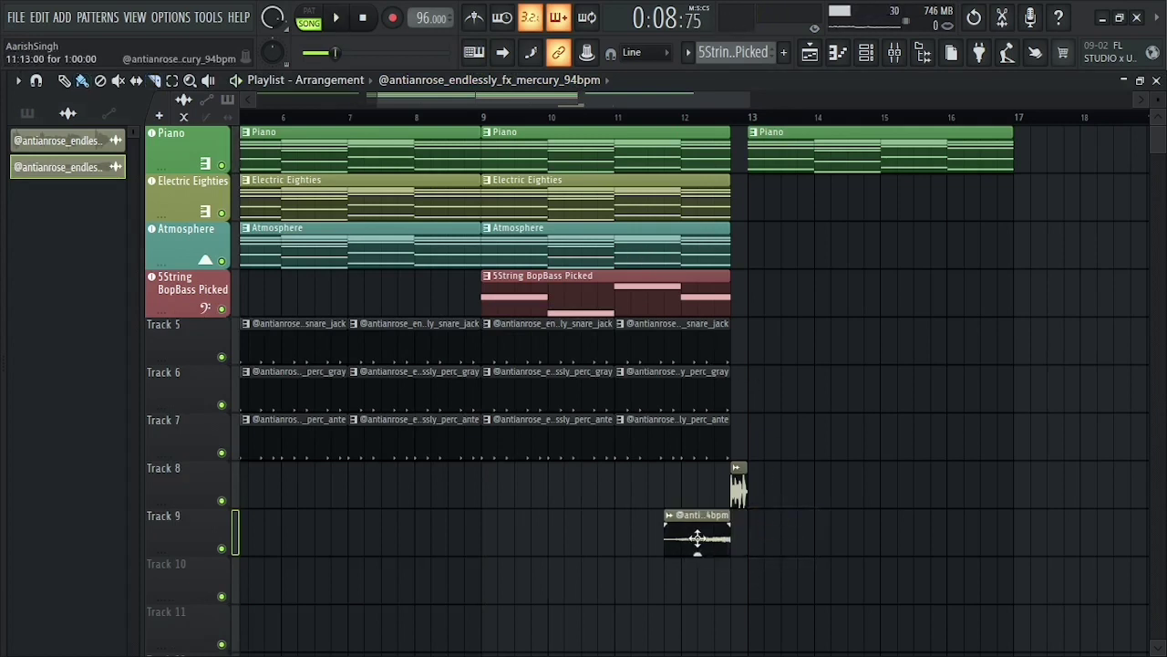
key(space)
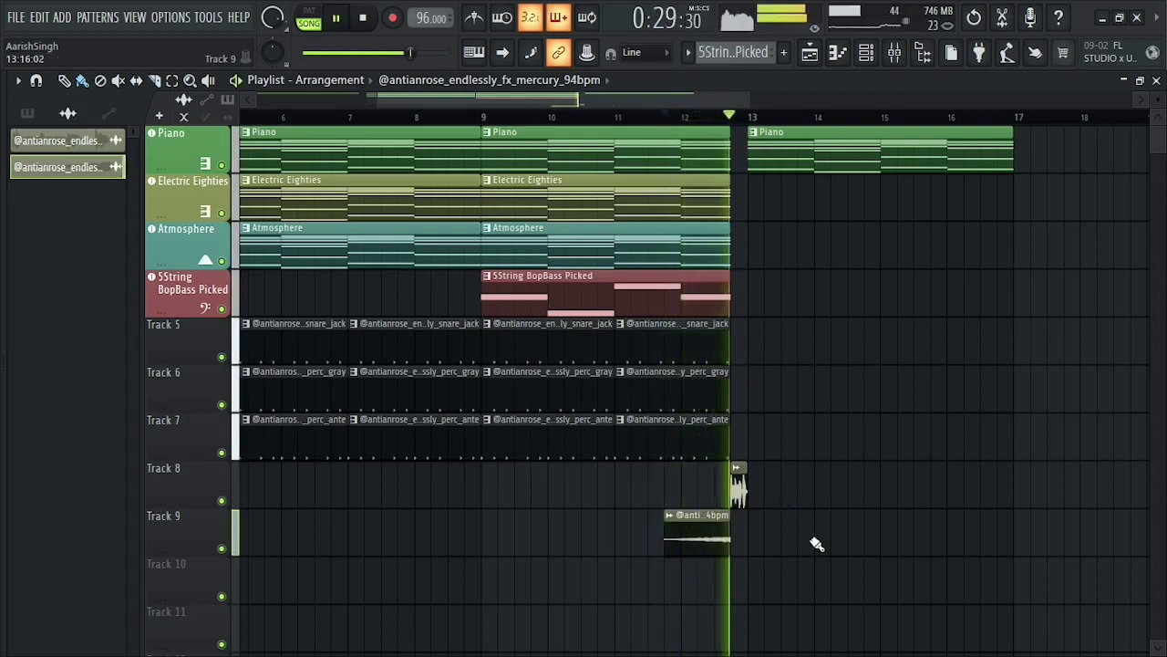
key(space)
Move 5String BopBass Picked to bar 13 and place the kick_tigo, kick_box, snare_jack, perc_gray and perc_ante patterns there on Tracks 6 to 10
mouse_move(667, 305)
mouse_down()
mouse_move(933, 319)
mouse_move(914, 323)
mouse_up()
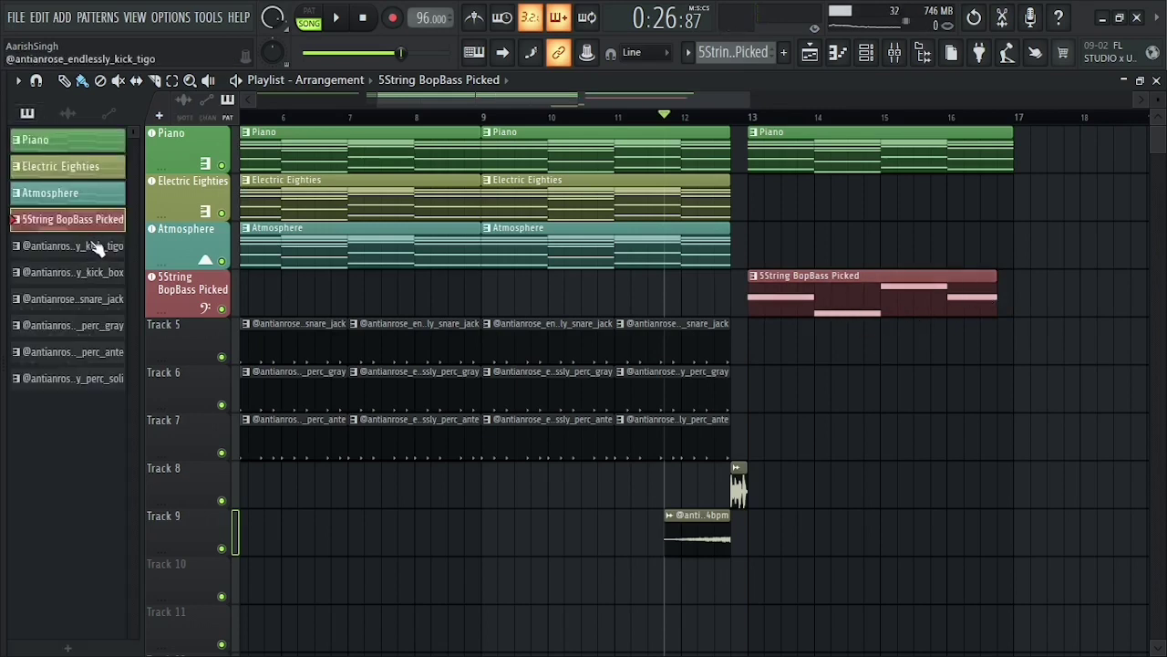
click(73, 352)
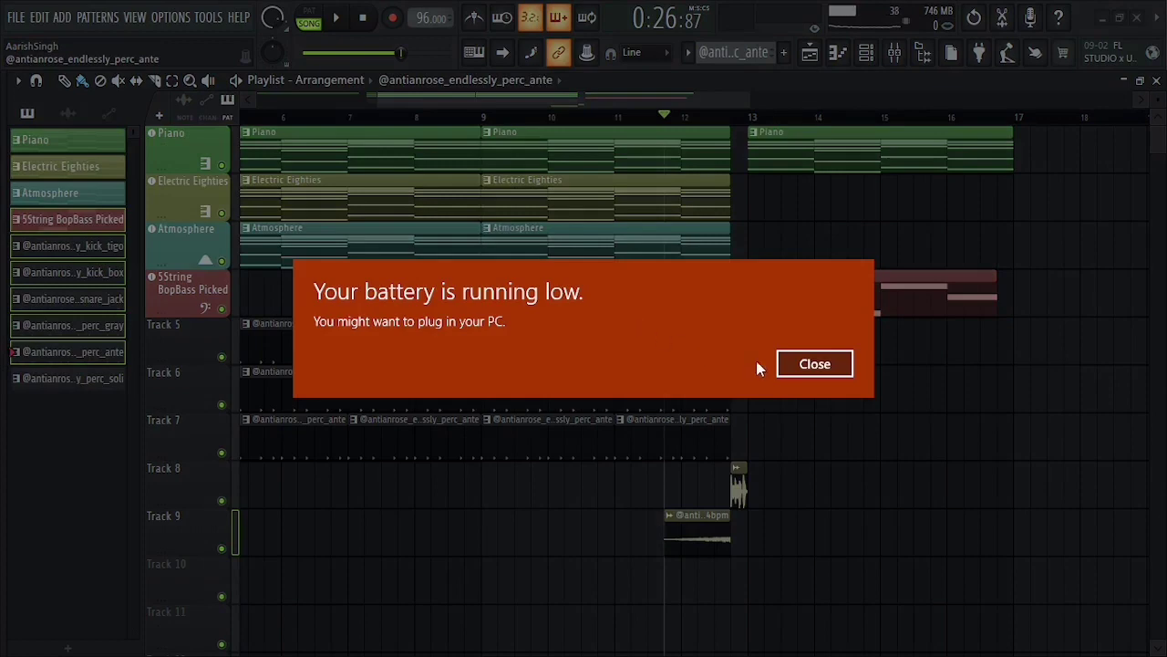
click(796, 365)
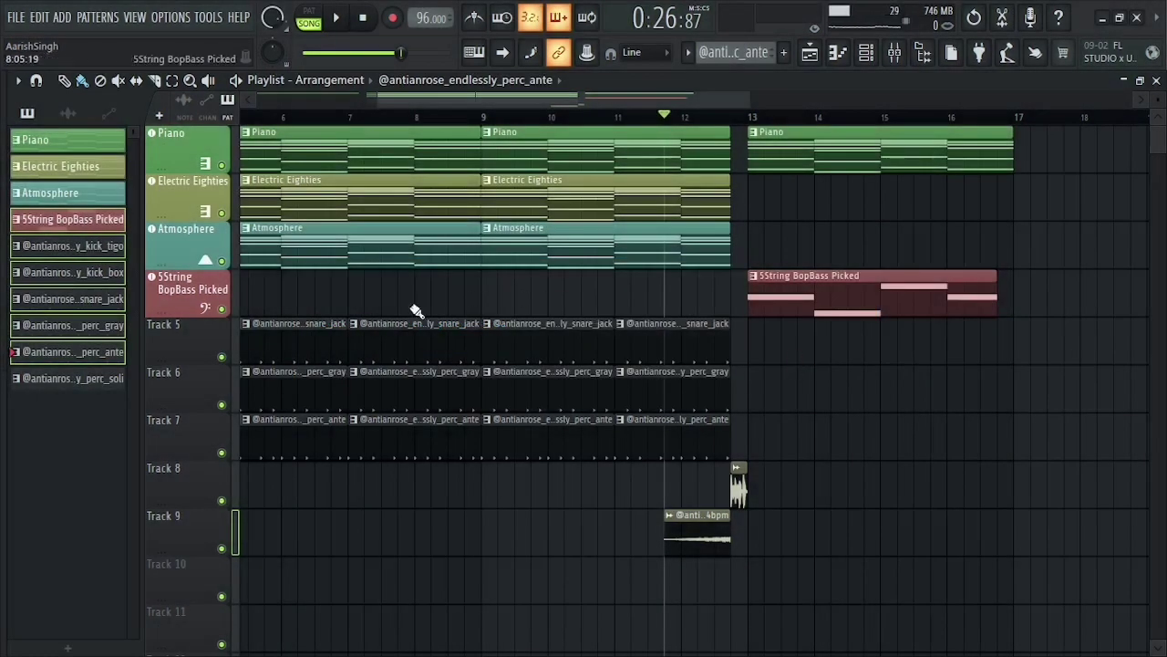
drag(107, 274, 747, 341)
right_click(821, 340)
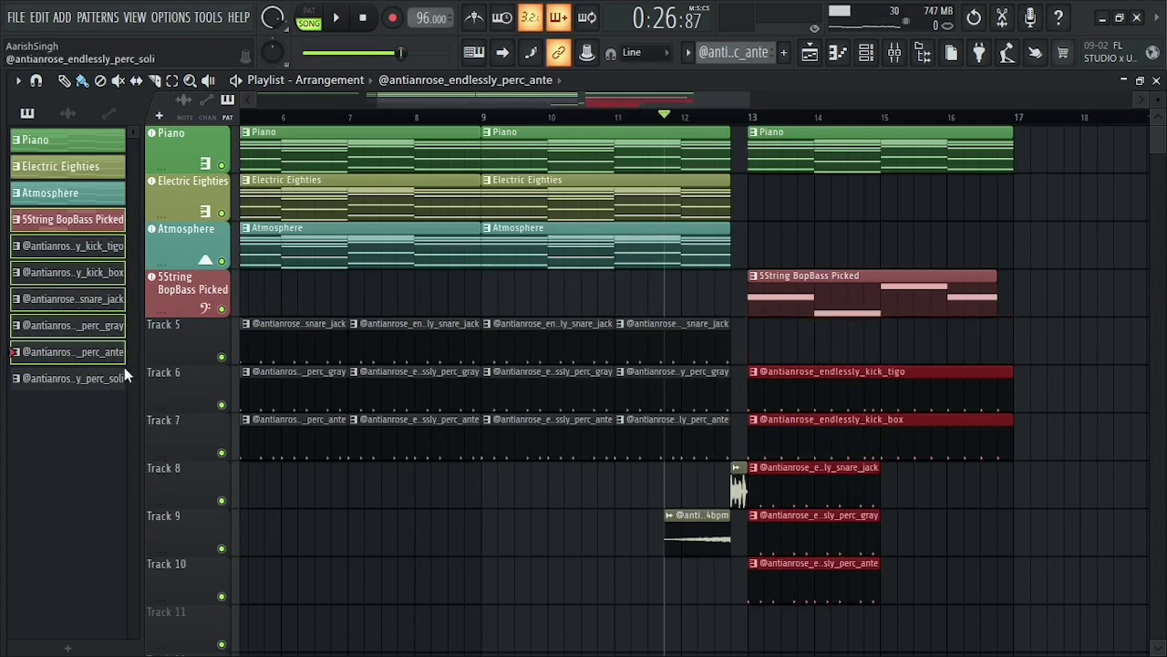
Place the perc_soli pattern on Track 11 at bar 13 and play the transition into the new section
drag(103, 387, 183, 413)
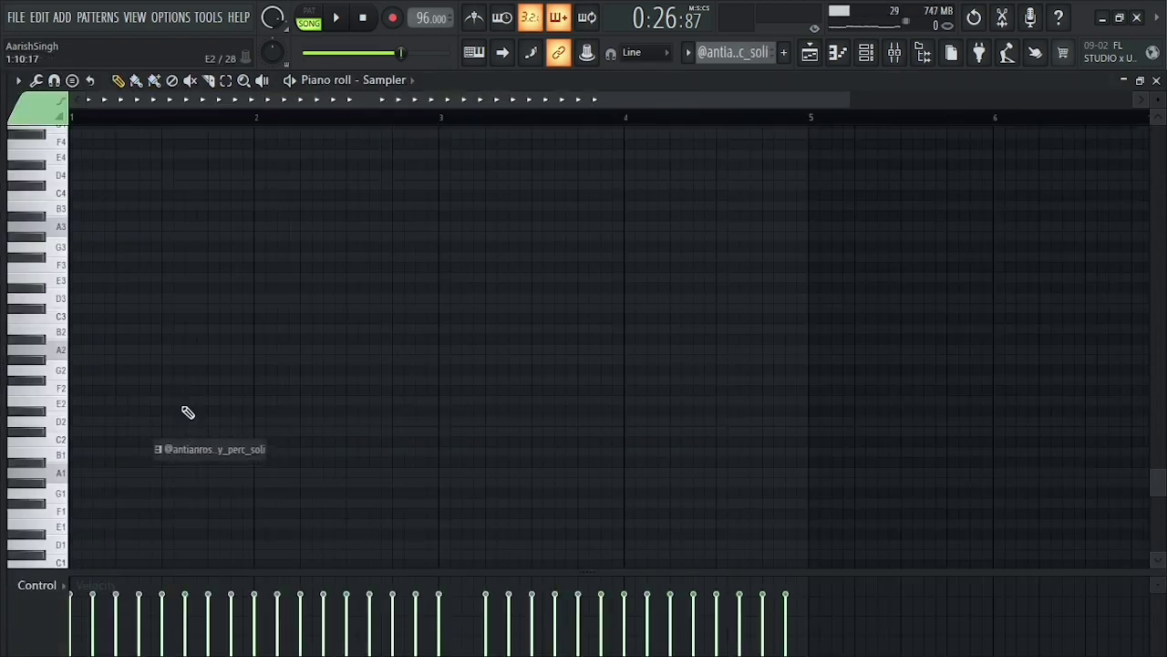
click(809, 52)
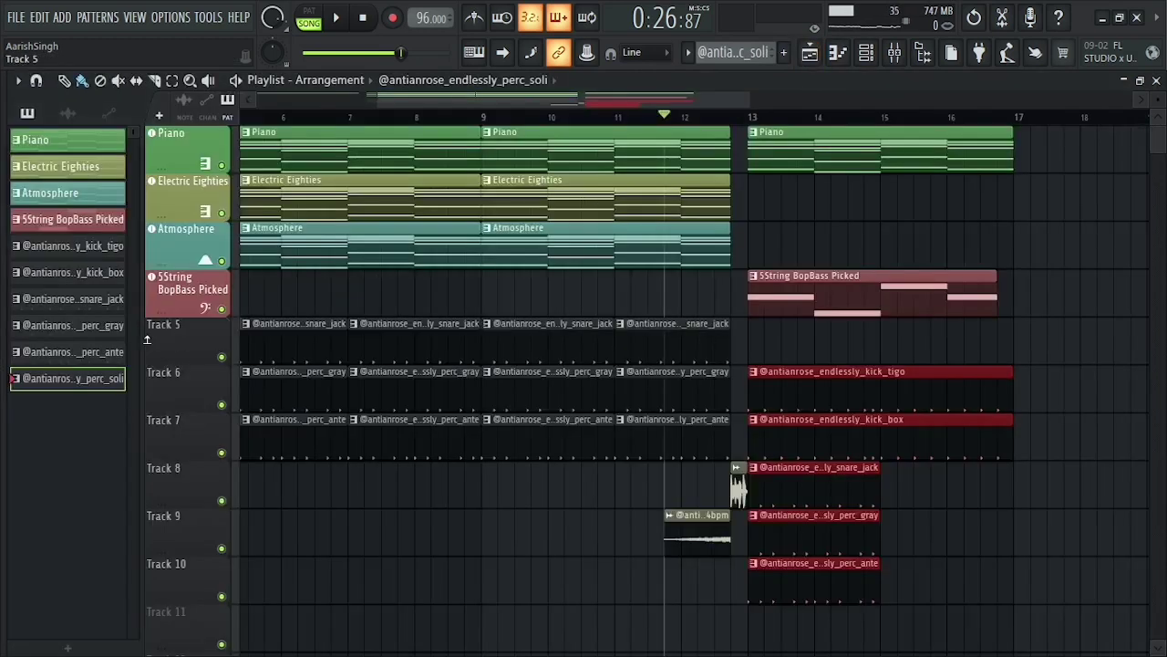
drag(77, 390, 746, 485)
key(space)
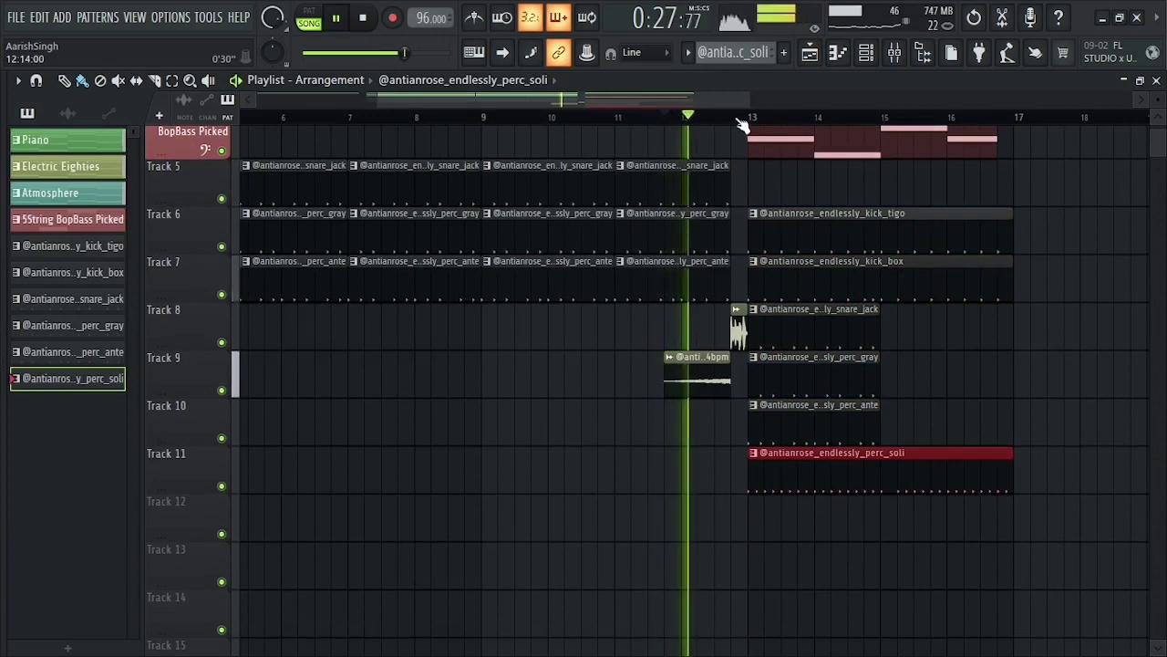
Duplicate the snare_jack, perc_gray and perc_ante clips on Tracks 8 to 10 into bars 15 and 16, and stop playback
scroll(847, 490, up, 1)
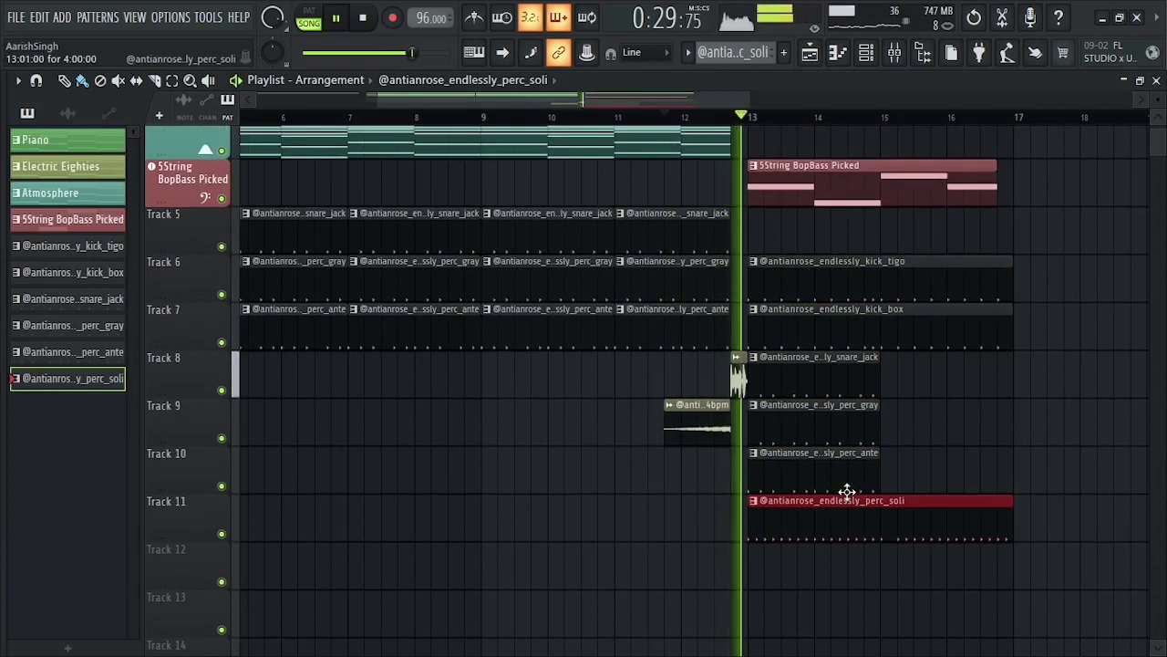
drag(902, 340, 829, 483)
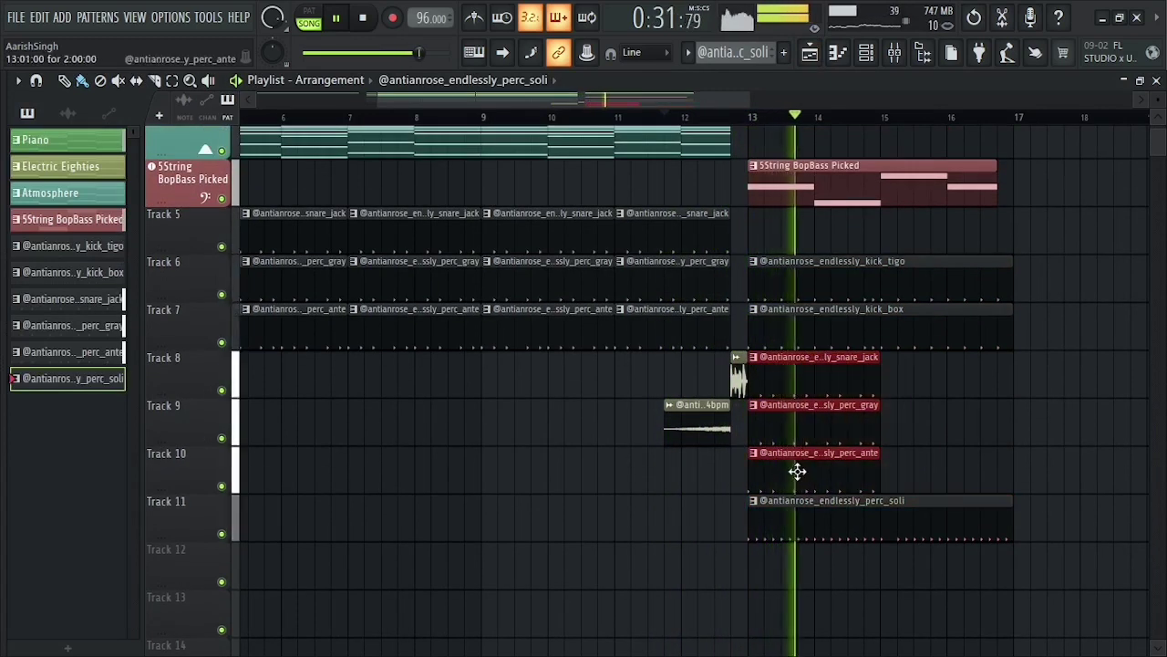
key(ctrl+b)
scroll(1068, 416, up, 2)
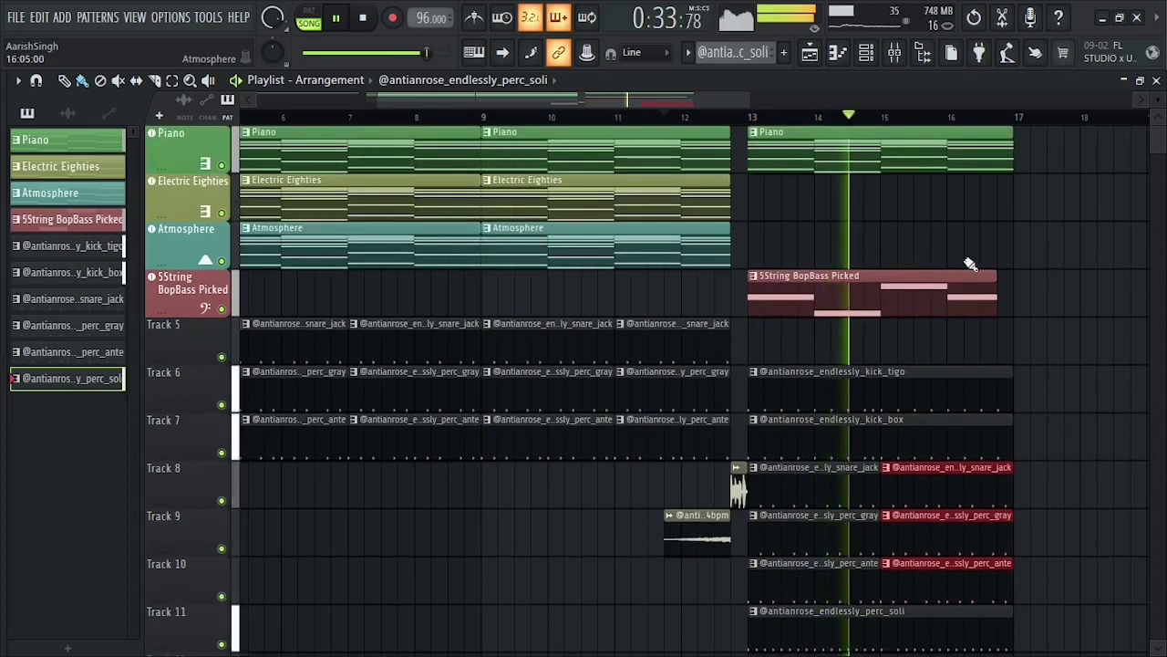
drag(747, 99, 926, 100)
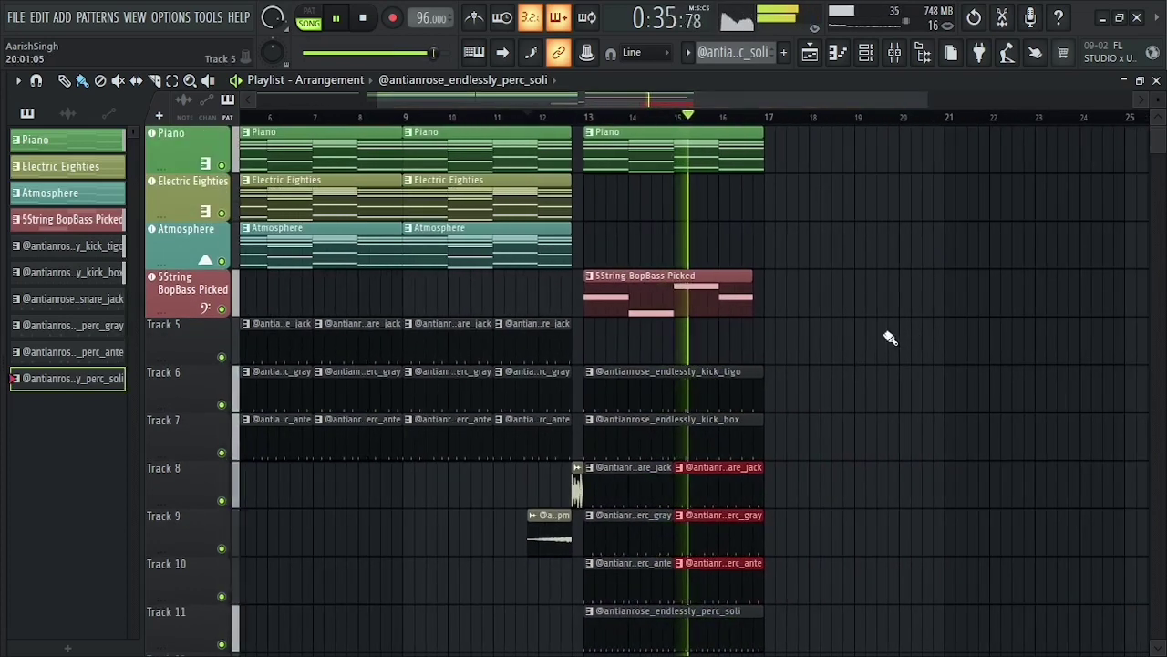
key(space)
Delete the kick_tigo clip from Track 6, place the kick_tigo pattern on the bass track at bar 9, and start playback
right_click(693, 392)
scroll(873, 318, down, 1)
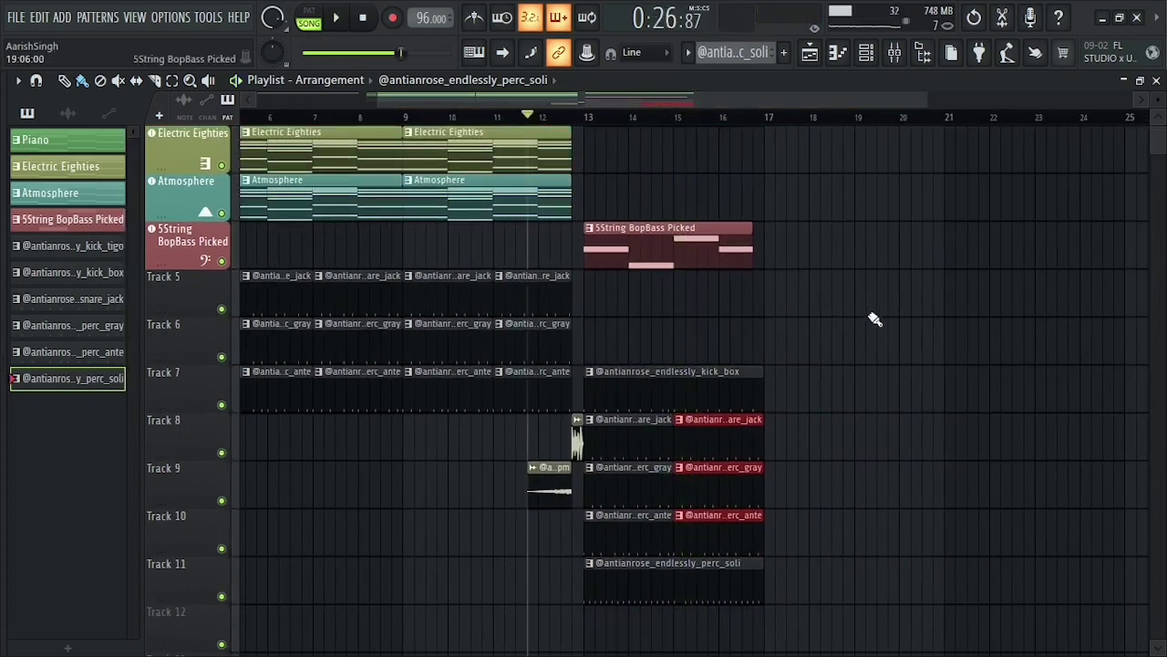
scroll(874, 319, up, 1)
drag(572, 105, 450, 103)
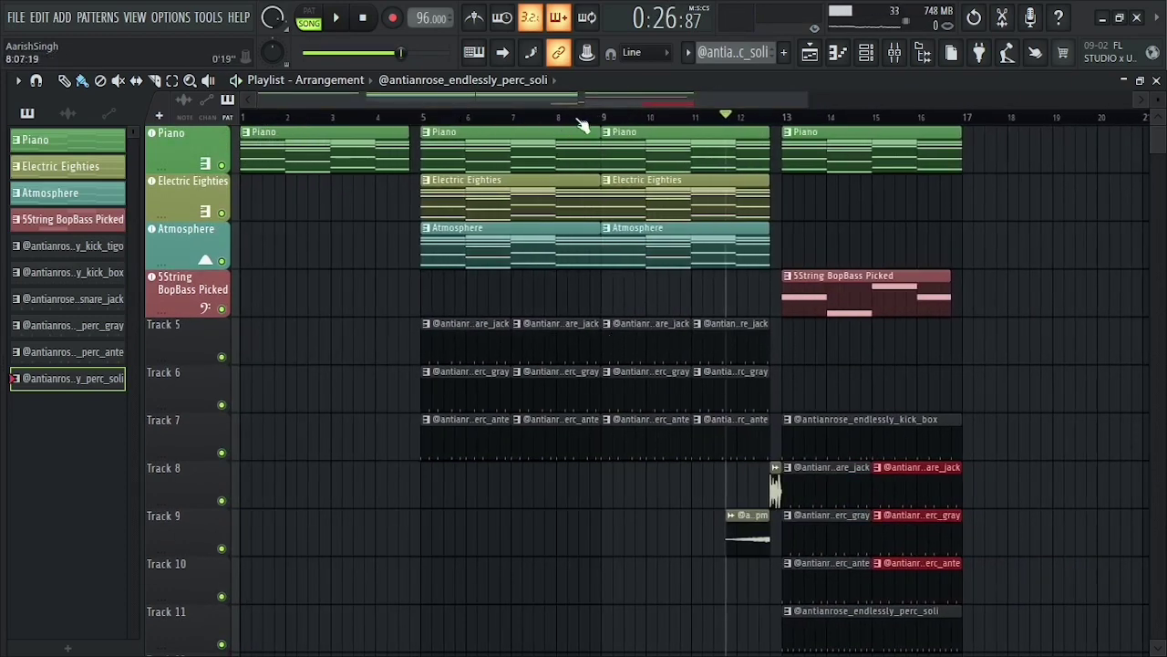
drag(114, 256, 605, 297)
key(space)
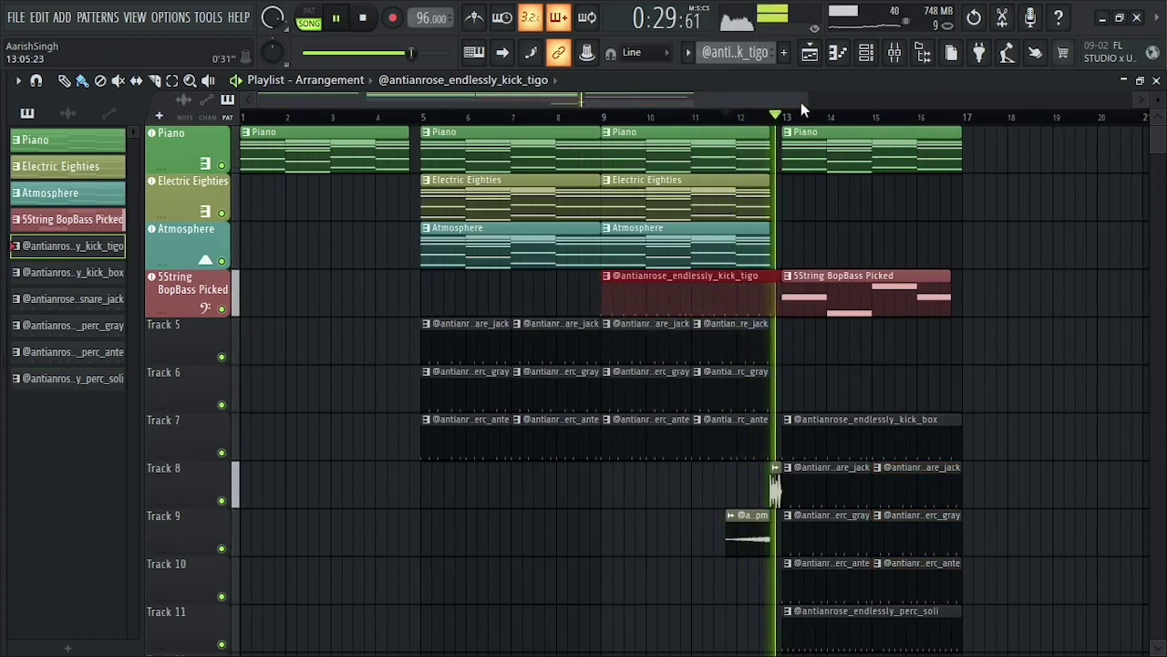
Delete the kick_box clip from Track 7 at bar 13 and stop playback
scroll(974, 180, down, 1)
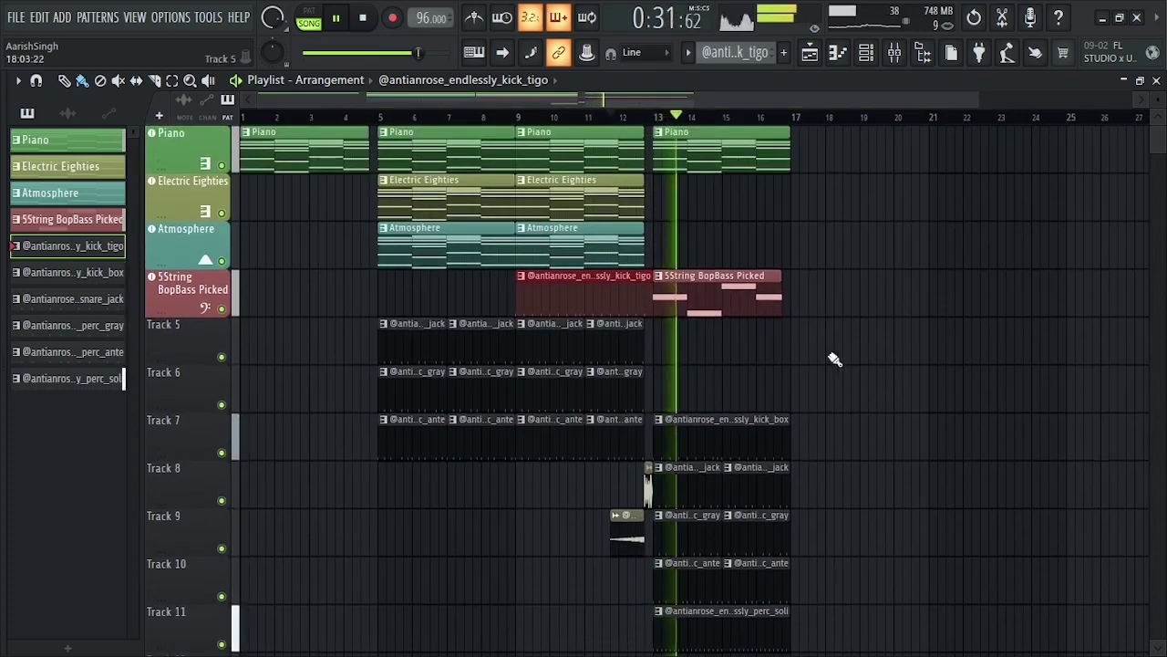
right_click(694, 442)
key(space)
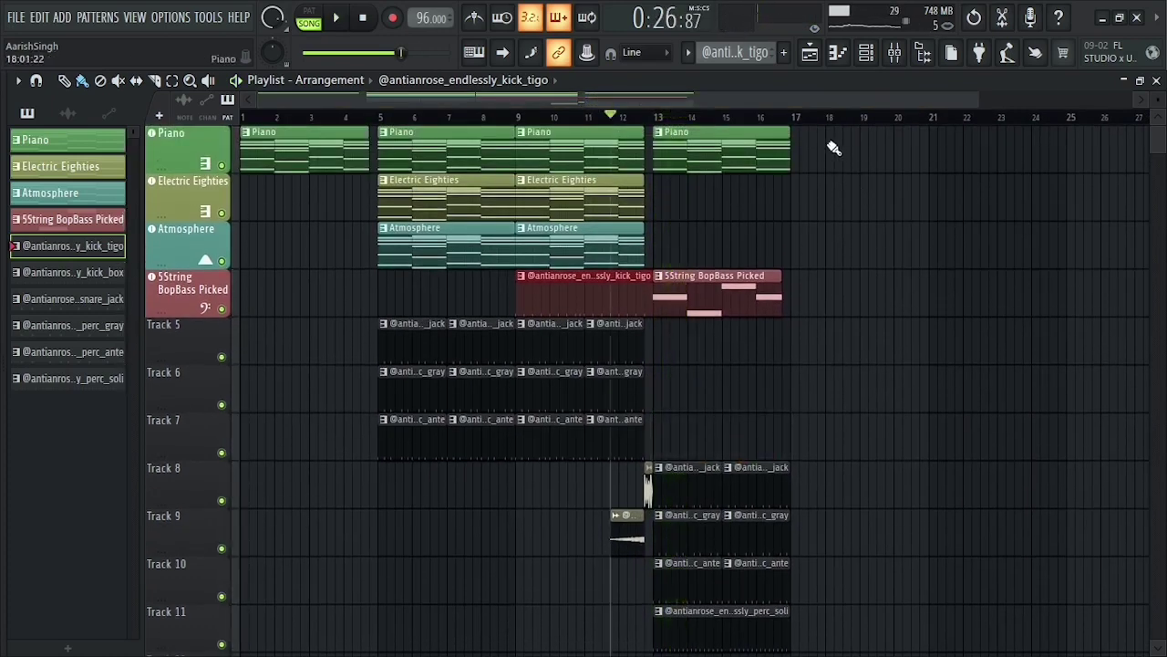
Duplicate all clips of bars 13 to 16, from Piano down to Track 11, into bars 17 to 20
drag(822, 130, 651, 649)
scroll(821, 456, down, 3)
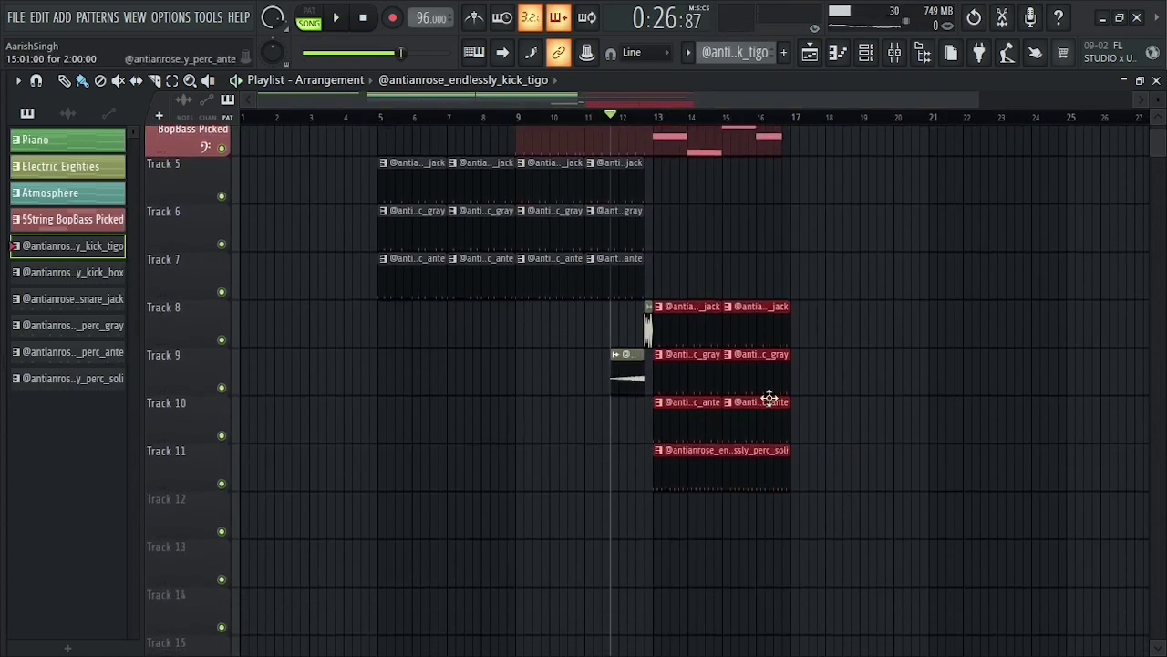
key(ctrl+b)
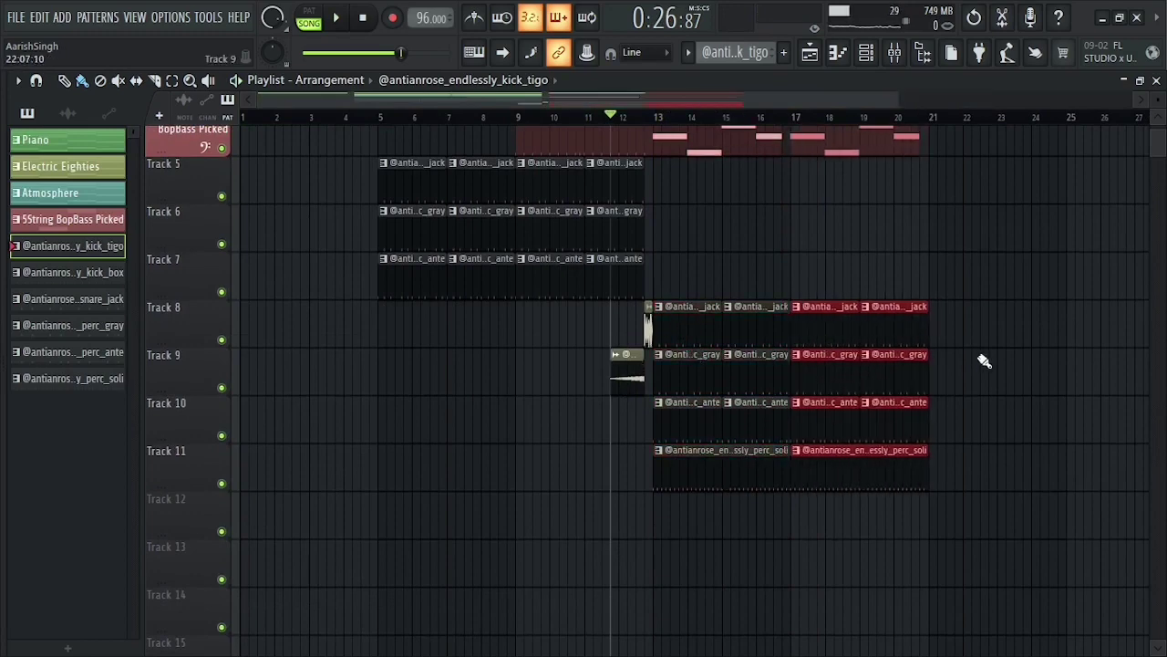
scroll(985, 361, up, 3)
Copy the Electric Eighties and Atmosphere clips from bars 5 to 12 to bar 17, and add a Piano clip at bar 21
mouse_move(663, 176)
mouse_down()
mouse_move(386, 219)
mouse_move(374, 269)
mouse_up()
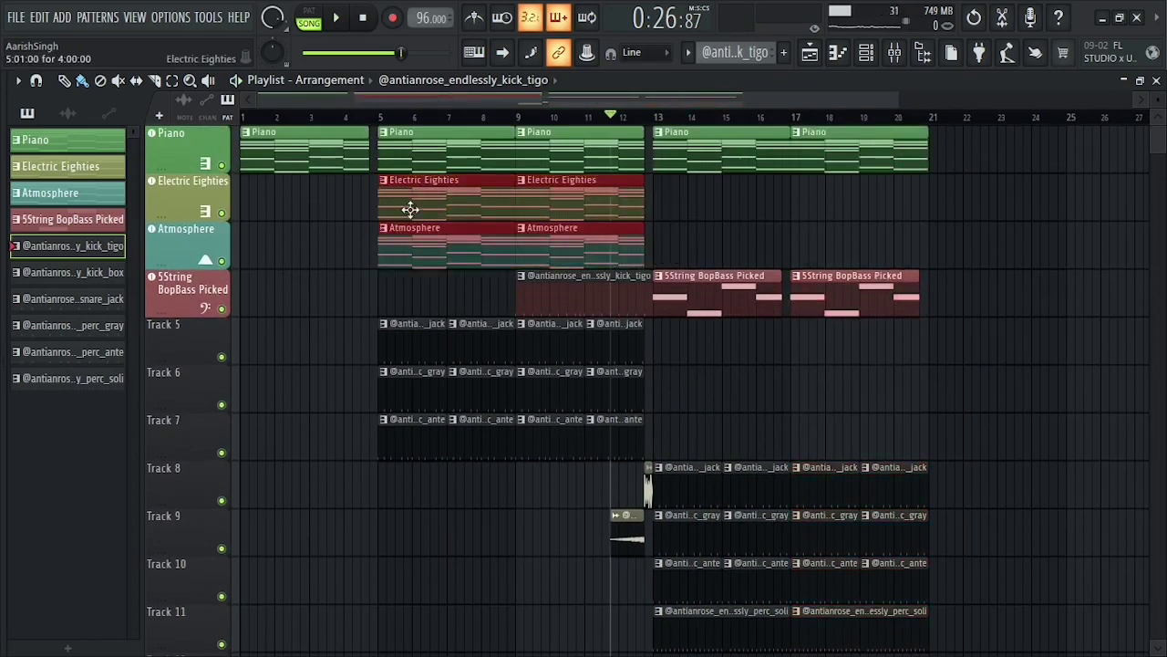
mouse_move(408, 209)
mouse_down()
mouse_move(773, 238)
mouse_move(675, 183)
mouse_move(839, 198)
mouse_move(815, 203)
mouse_up()
drag(958, 128, 1017, 153)
Duplicate the Track 8 to 11 percussion of bars 17 to 20 into bars 21 to 24, and place 5String BopBass Picked at bar 21
drag(1016, 463, 803, 633)
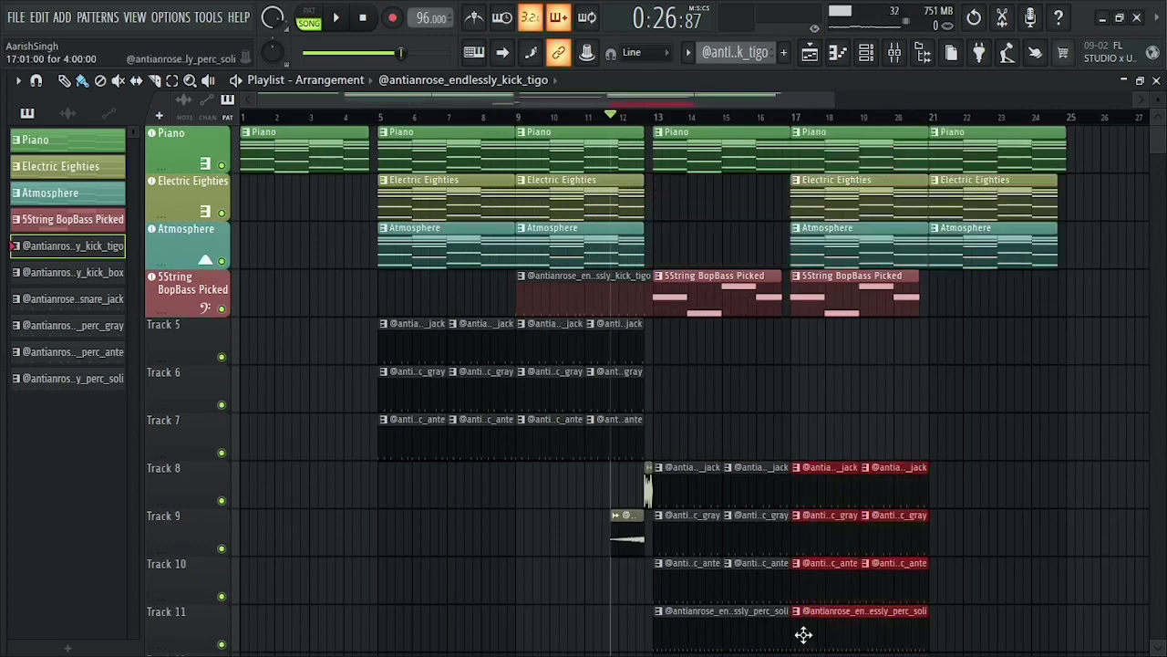
scroll(964, 520, down, 3)
key(ctrl+b)
scroll(962, 520, up, 3)
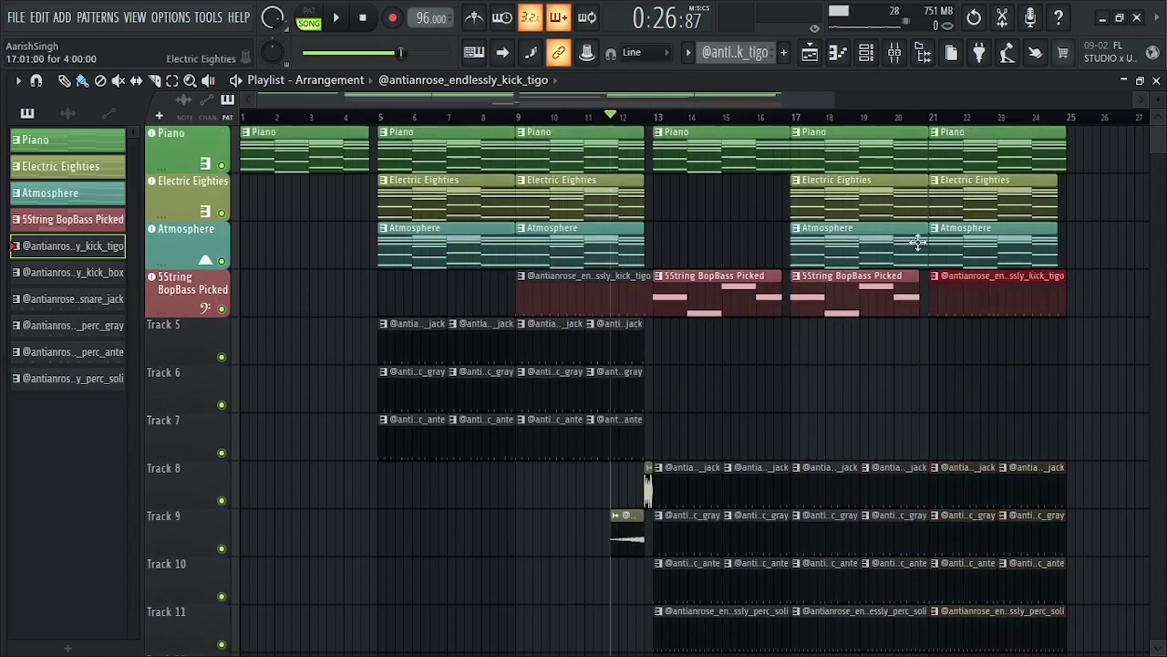
key(Delete)
click(939, 308)
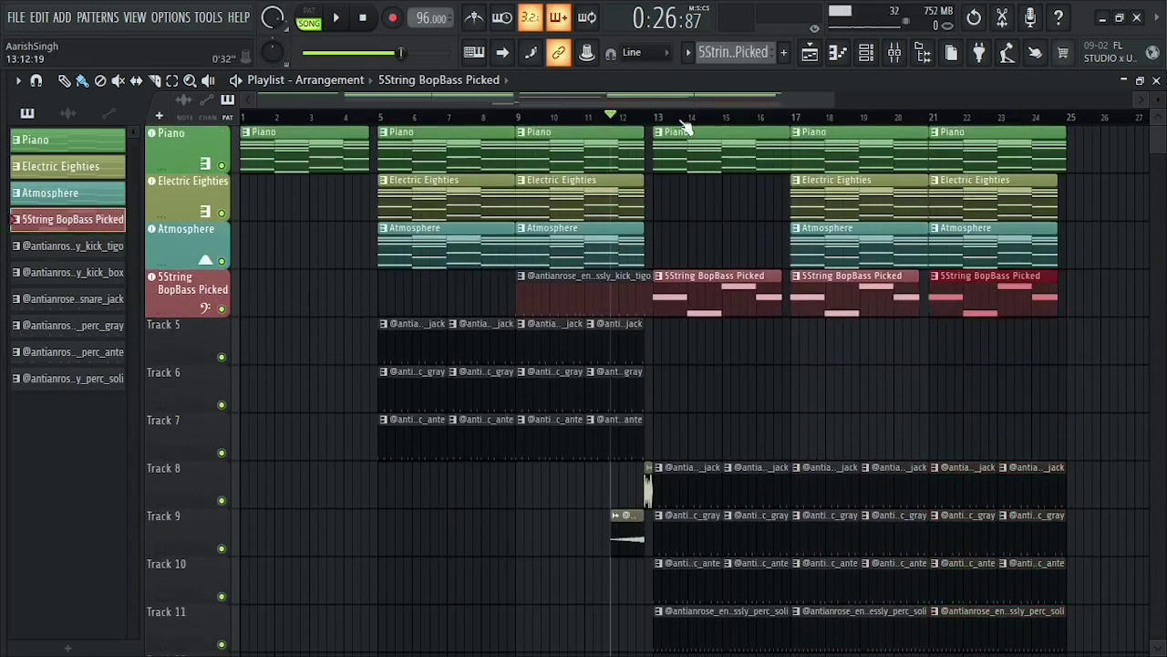
Copy the fill_lambo clip from the end of bar 12 to Track 7 at the end of bar 16, checking it in playback
key(space)
click(727, 117)
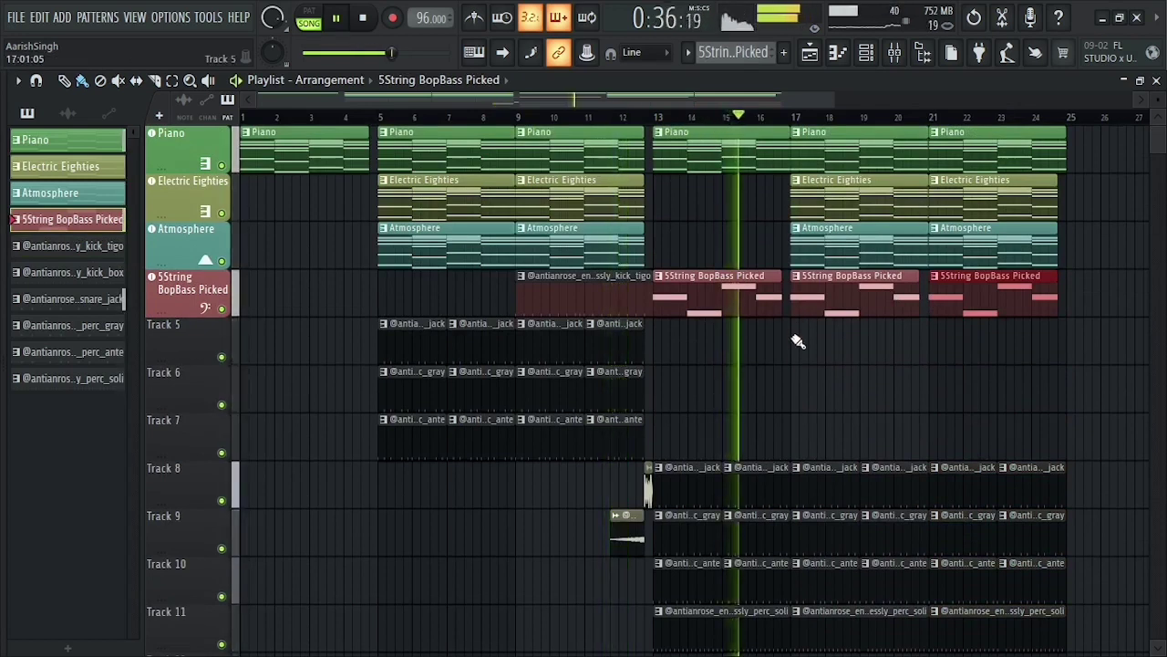
click(646, 494)
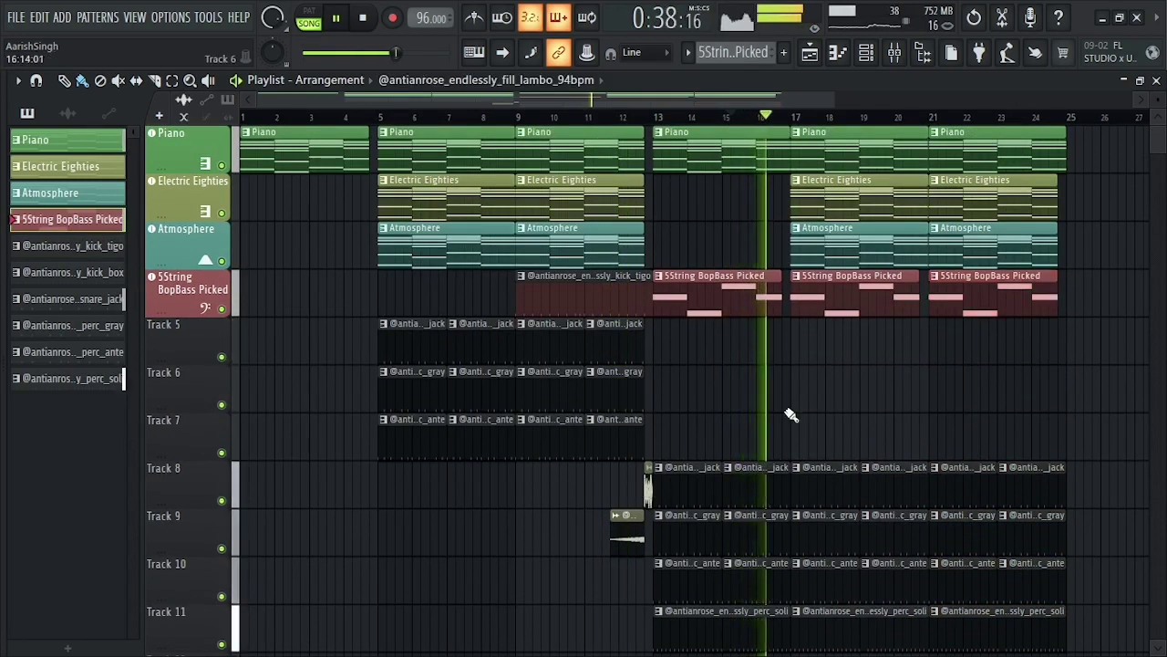
click(786, 434)
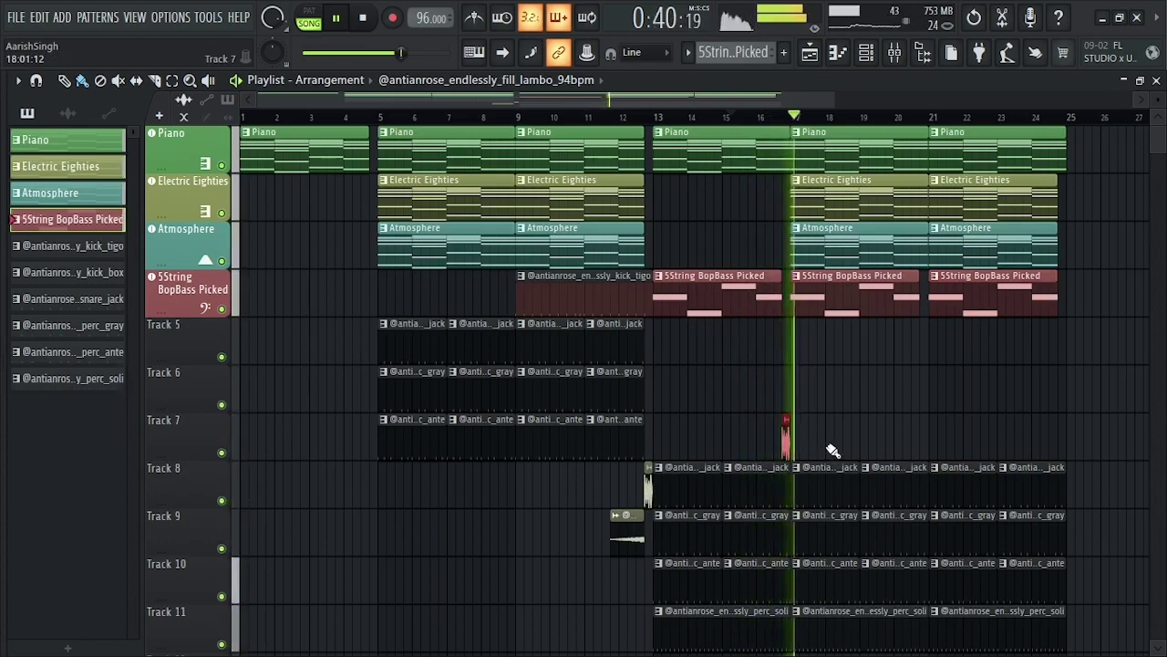
scroll(976, 386, down, 1)
key(space)
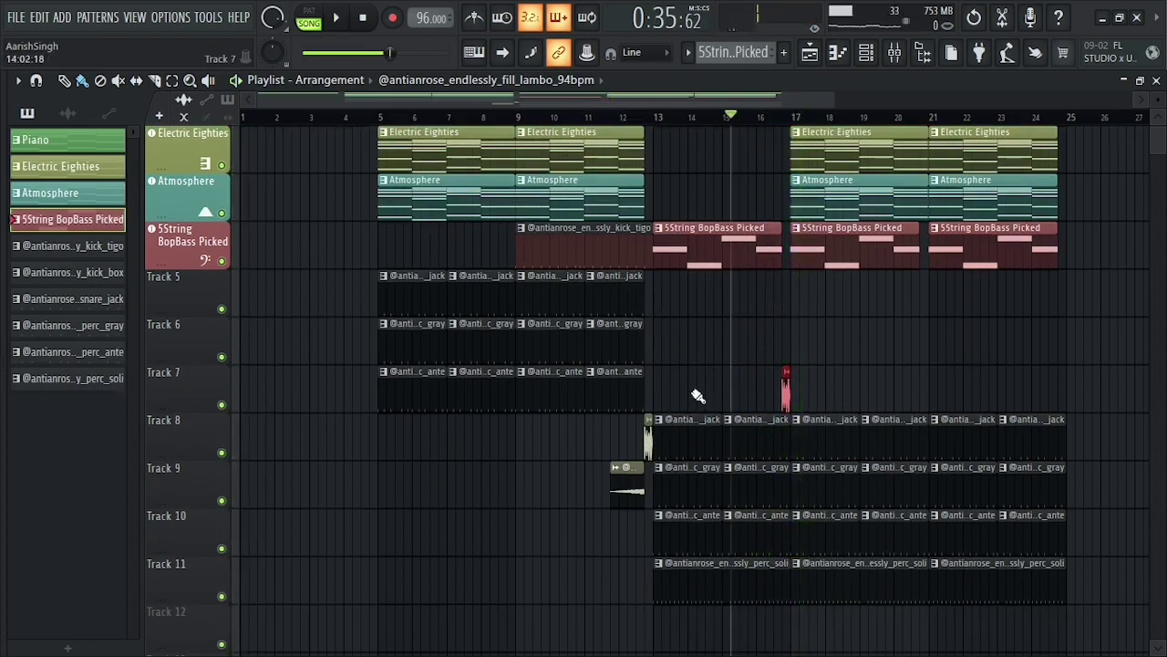
Place two kick_tigo pattern clips on Track 6, at bars 17 and 21
drag(677, 272, 433, 399)
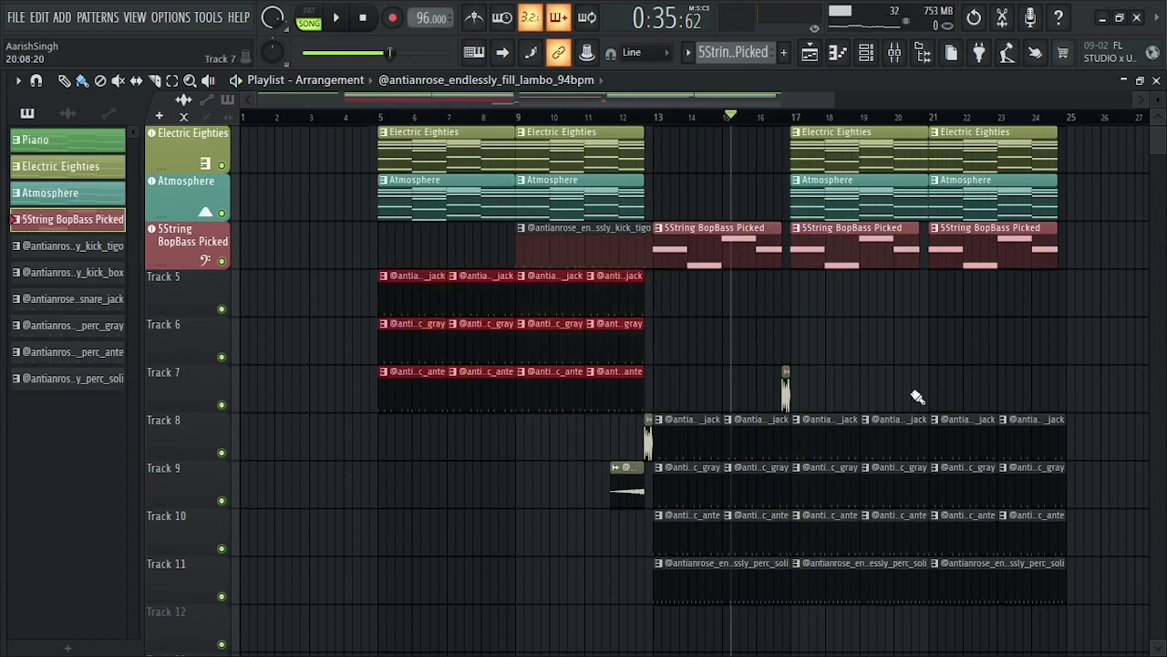
drag(96, 256, 793, 339)
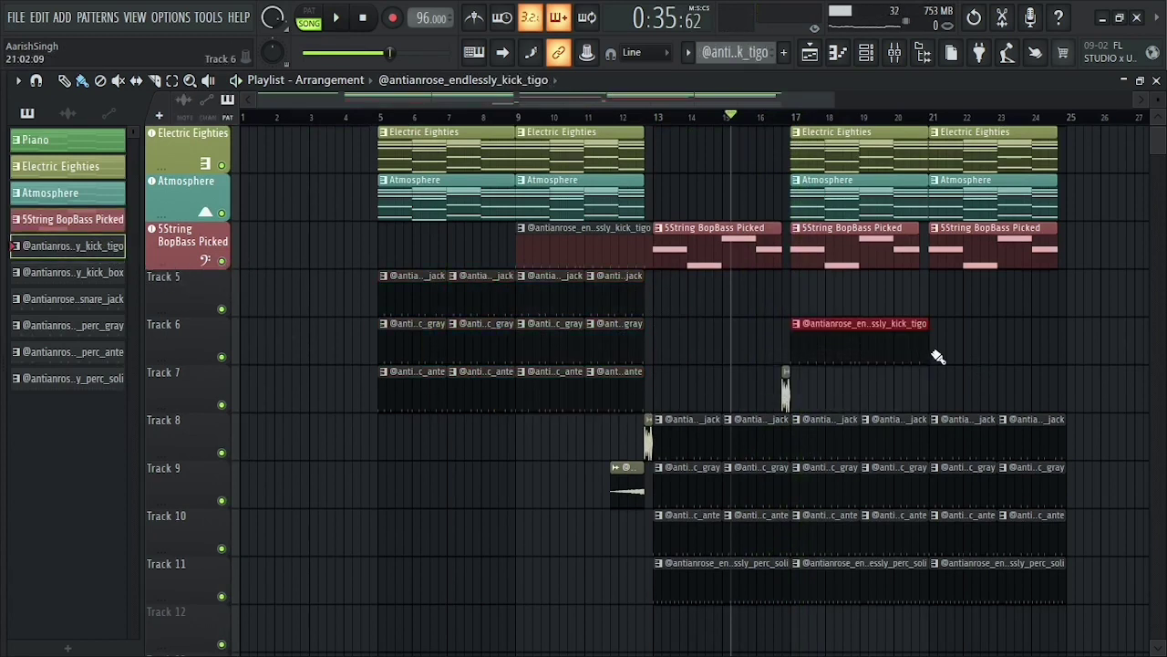
click(938, 357)
Play back the whole arrangement in the playlist, sampling each section from the intro through bar 16 onward to check the transitions
key(space)
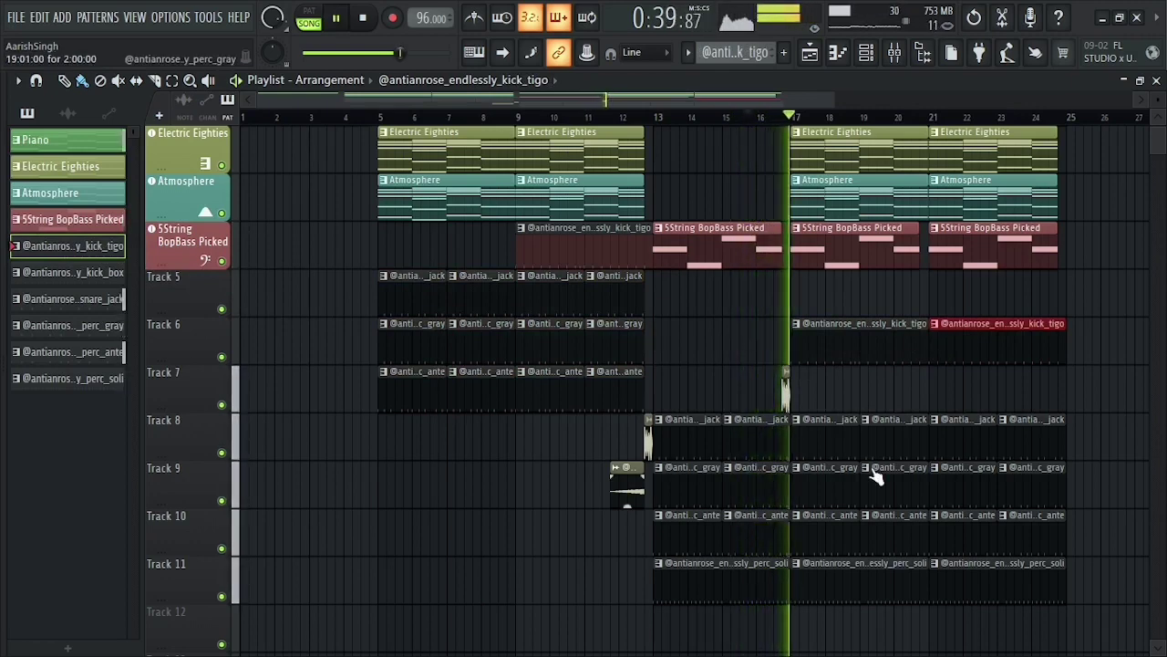
drag(1158, 117, 1157, 106)
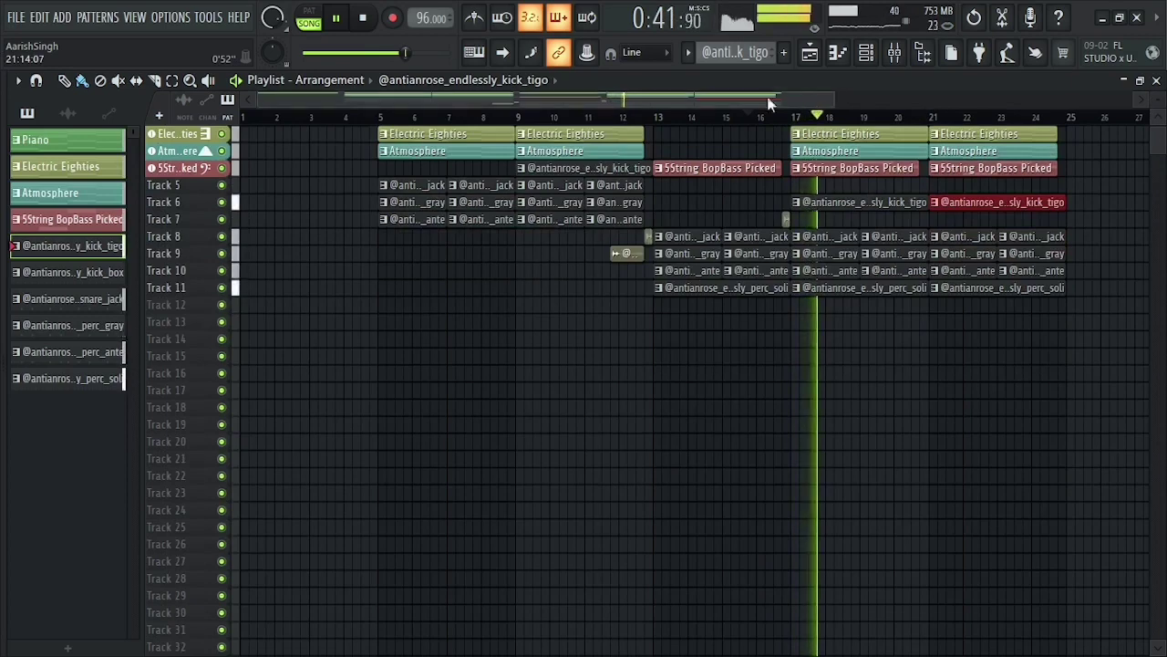
drag(835, 99, 1075, 100)
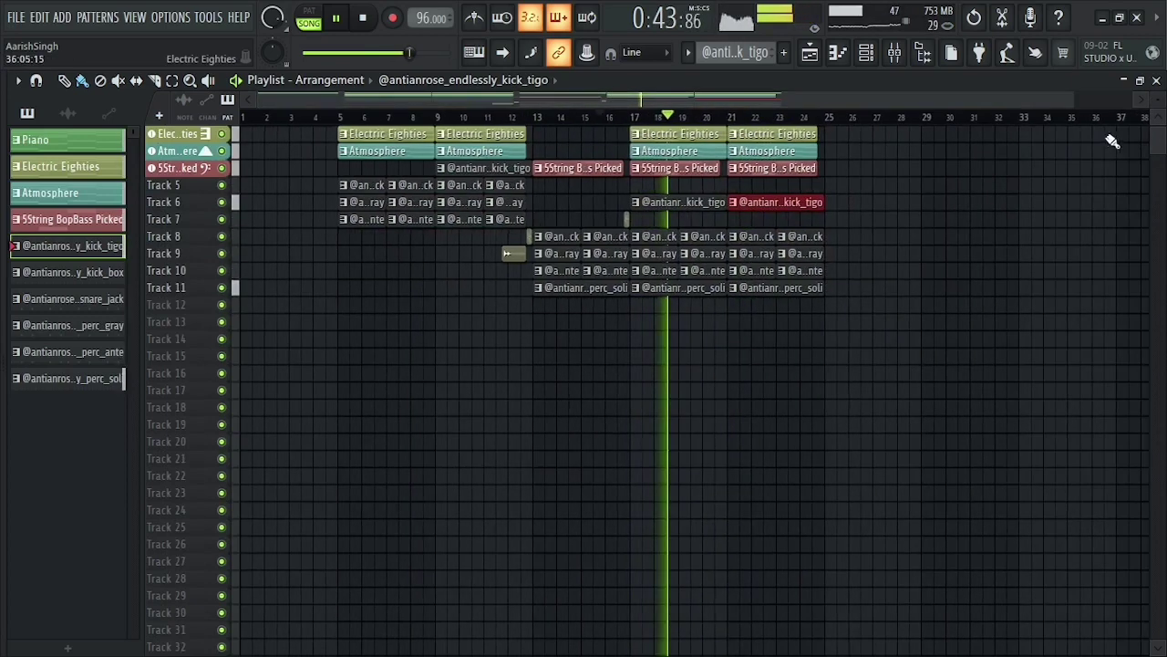
drag(1157, 152, 1157, 135)
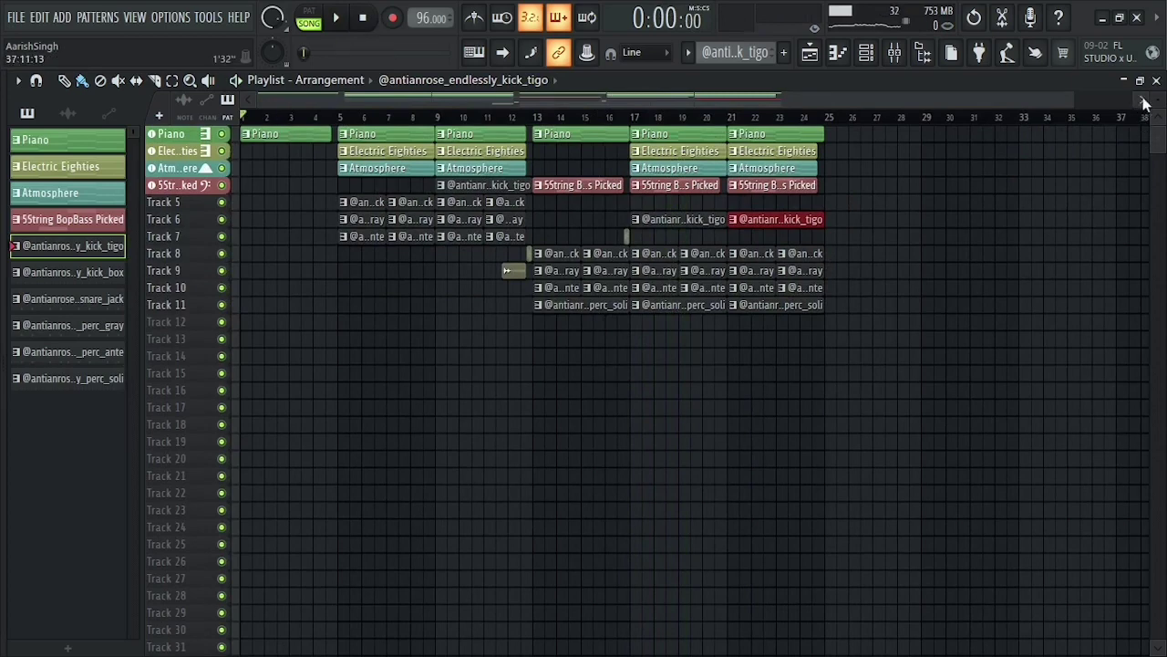
drag(1144, 103, 1035, 219)
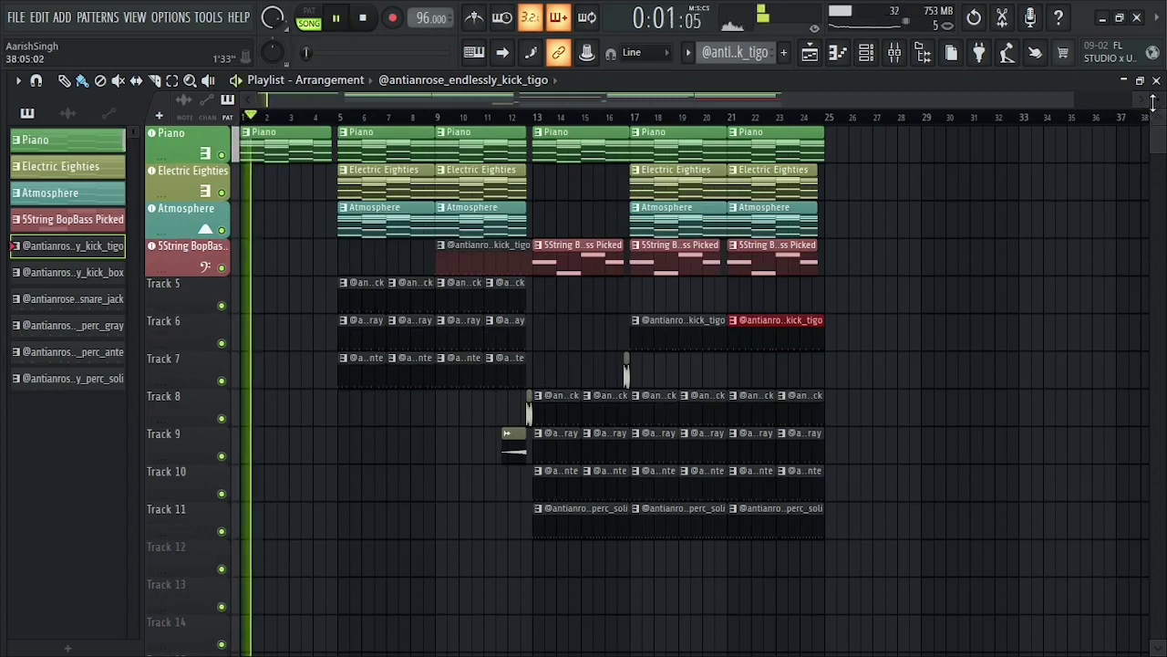
drag(1152, 103, 1154, 96)
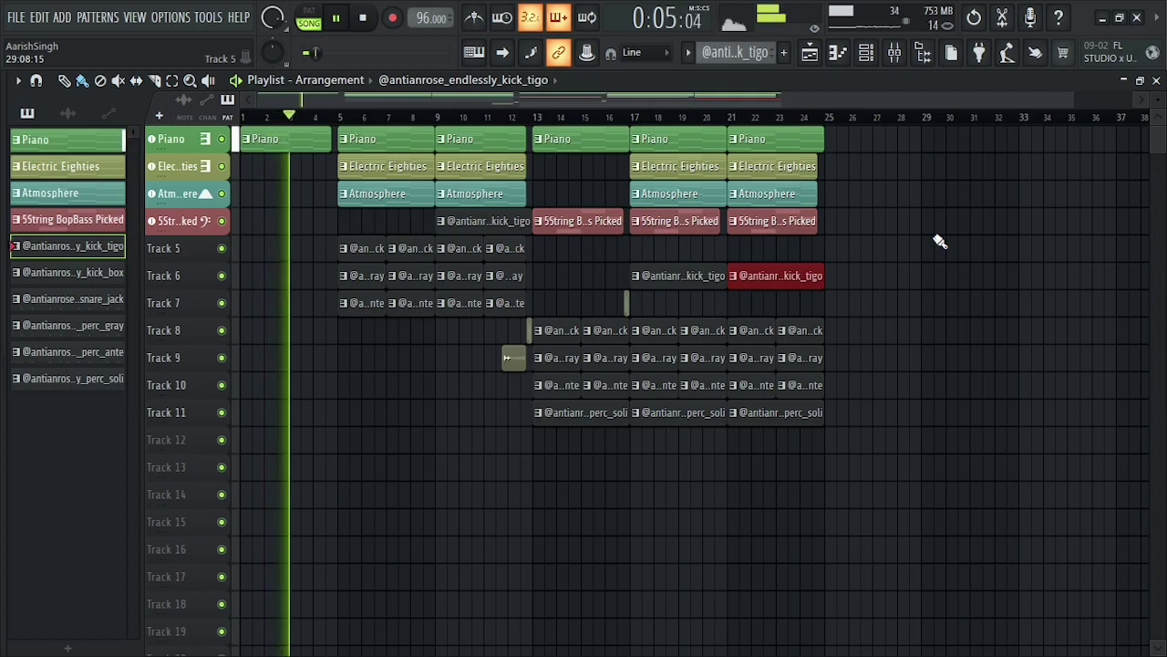
click(354, 120)
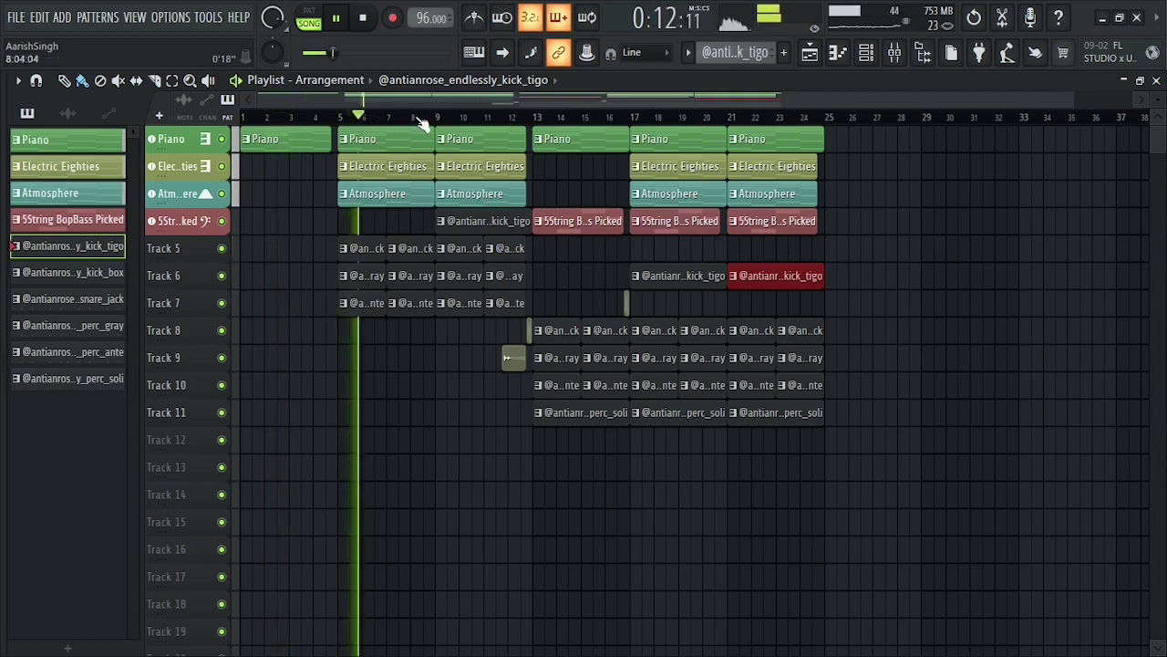
click(429, 120)
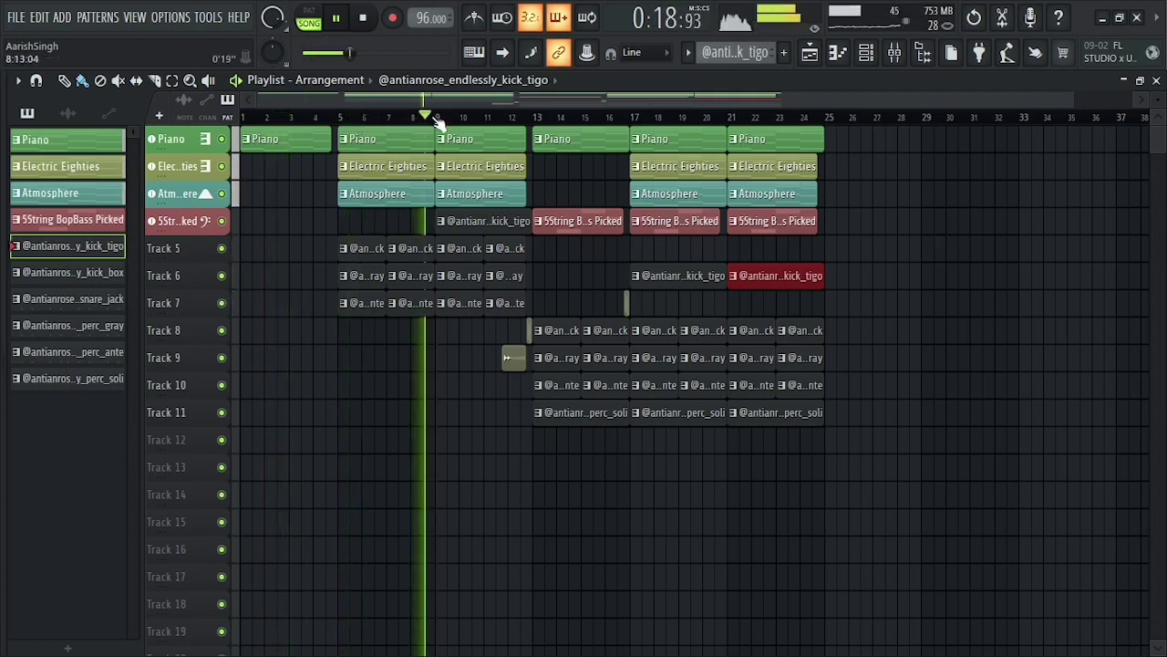
click(498, 119)
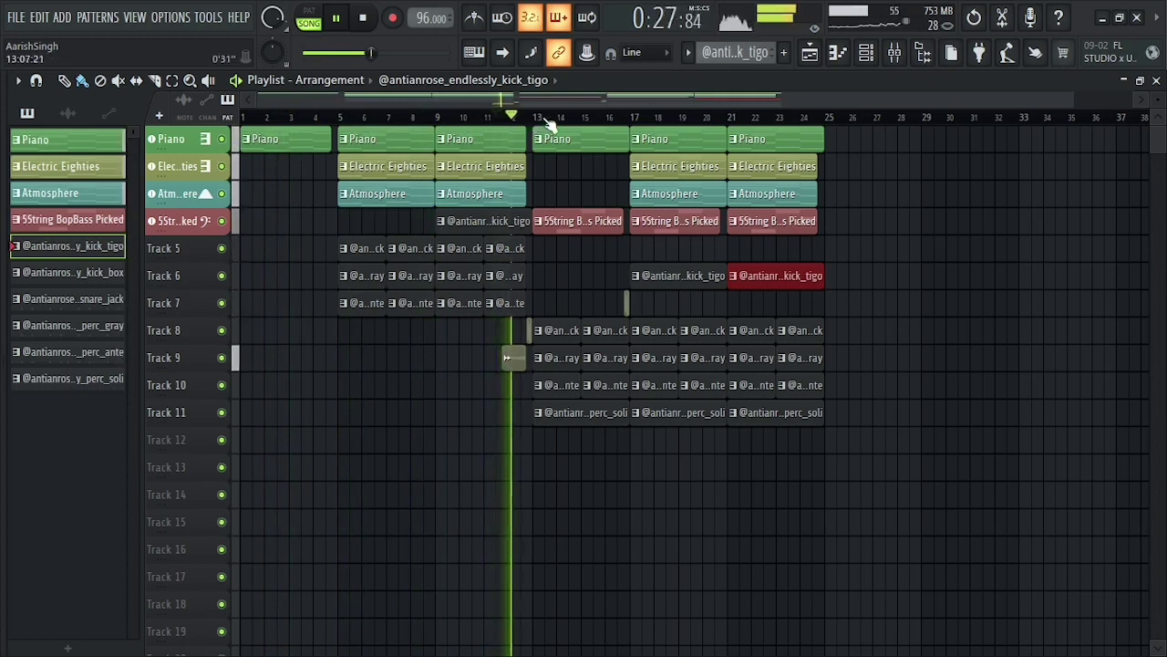
click(609, 119)
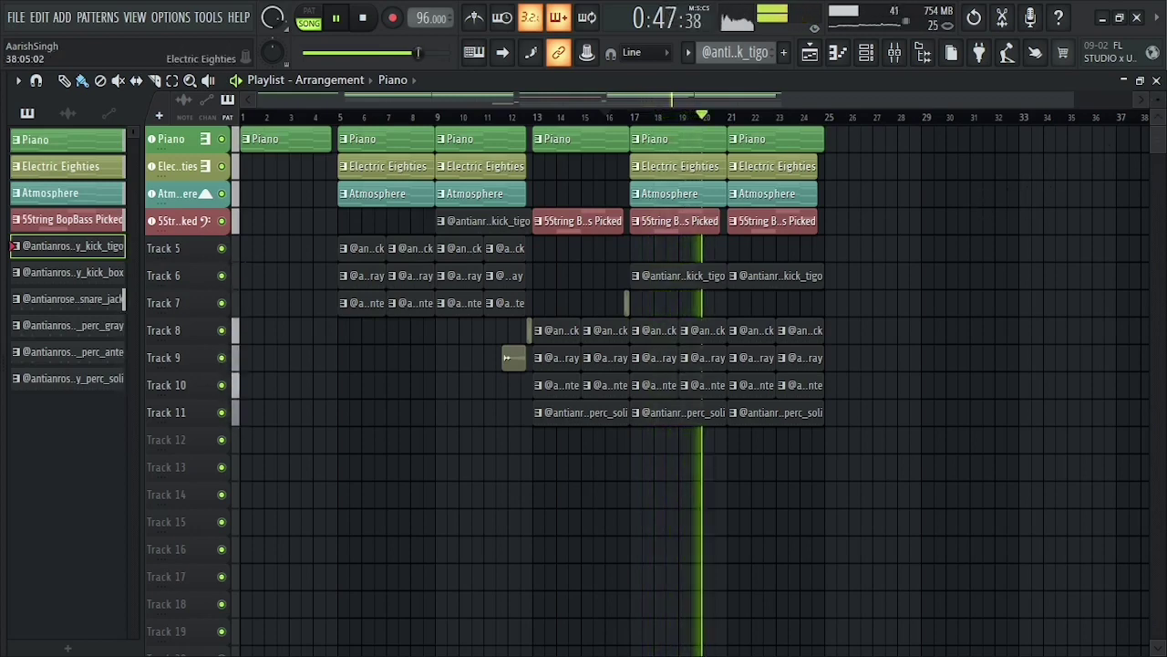
scroll(1037, 216, down, 2)
key(space)
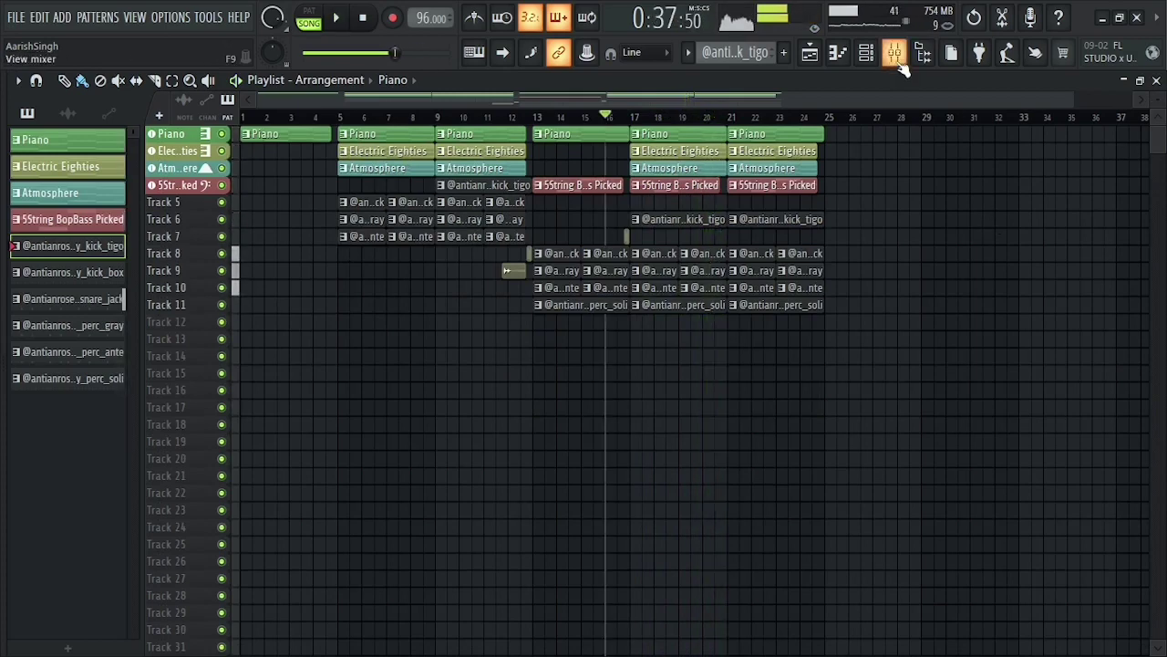
Lower the mixer levels of the Piano track, Electric Eighties to -8.2 dB and Atmosphere to -7.3 dB
click(894, 52)
click(157, 290)
drag(166, 383, 166, 440)
drag(220, 385, 277, 431)
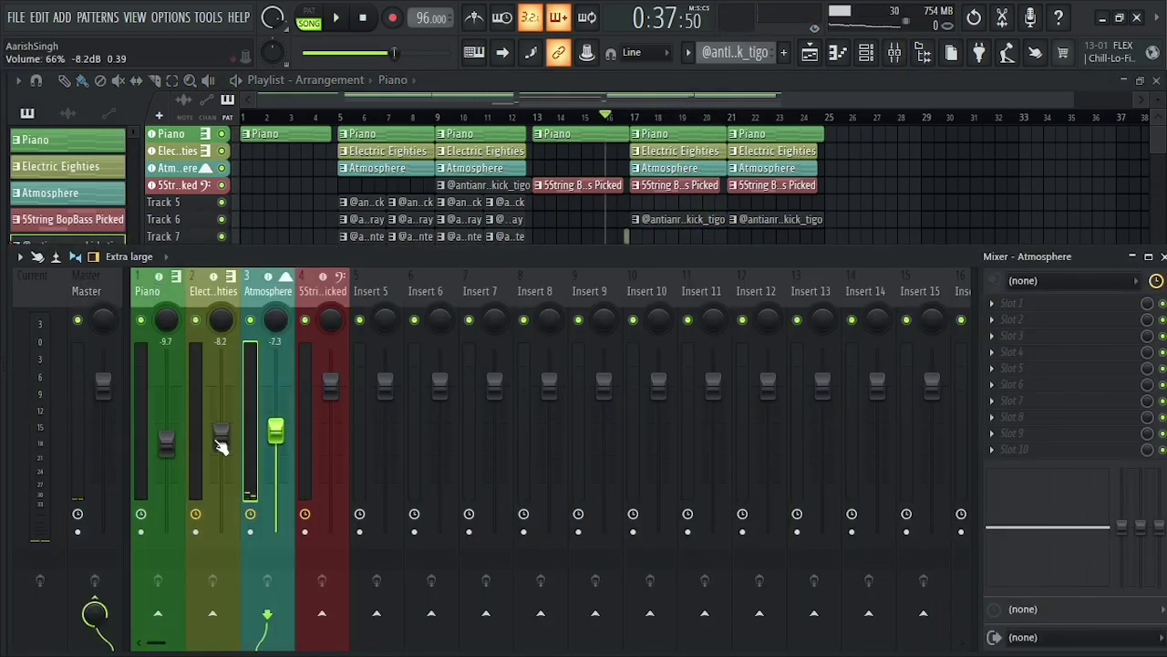
drag(166, 443, 166, 436)
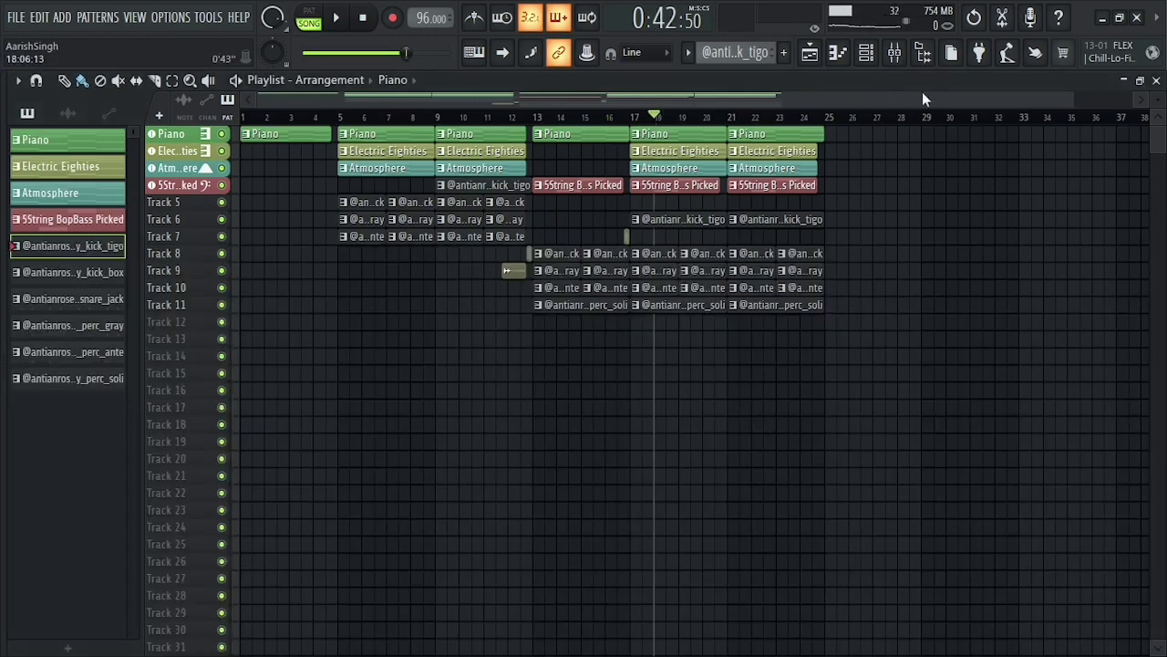